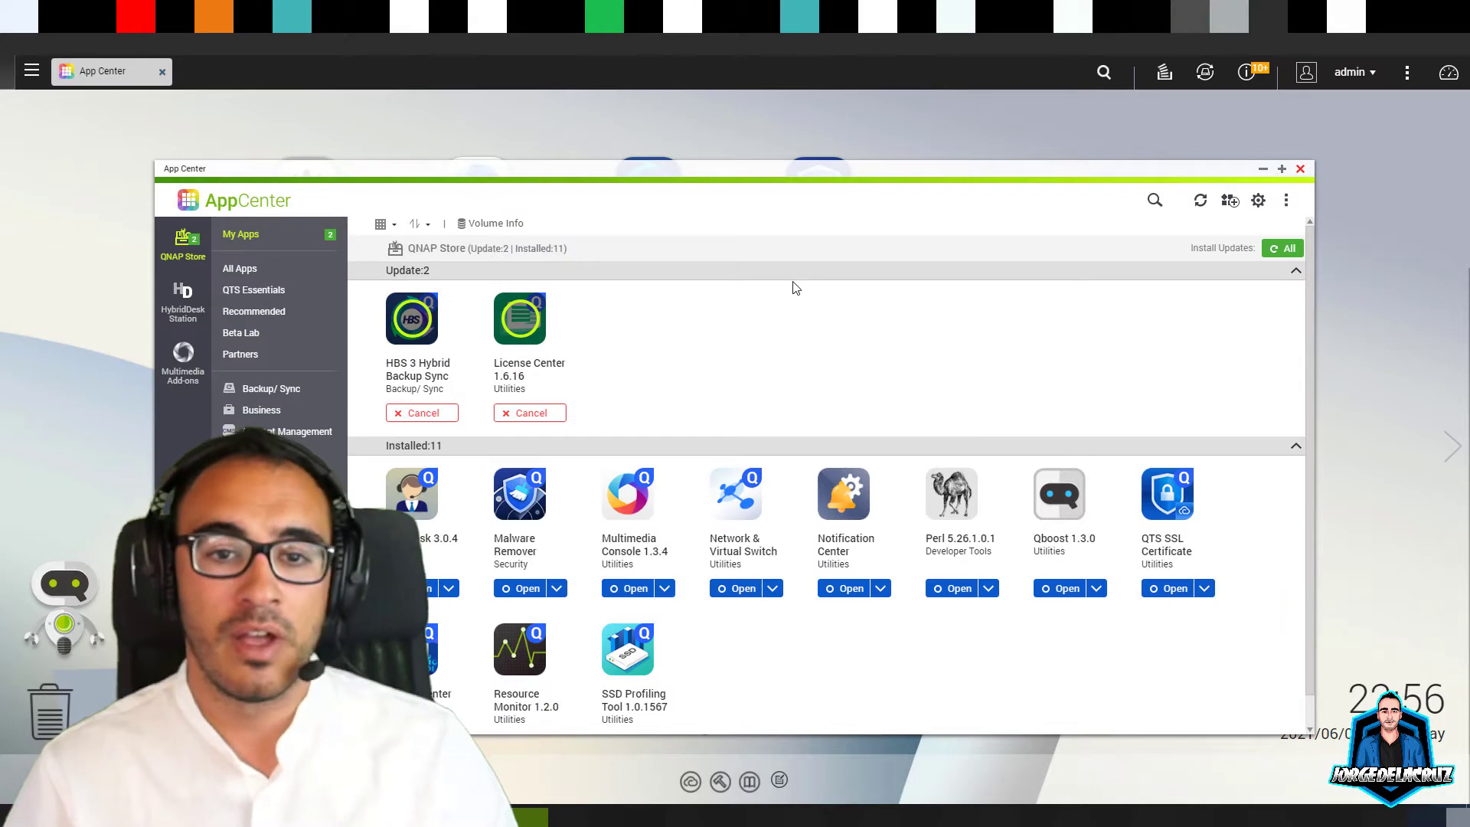
Step: Search All Apps for 'quobject' and install QuObjects on the chosen volume
left_click(260, 271)
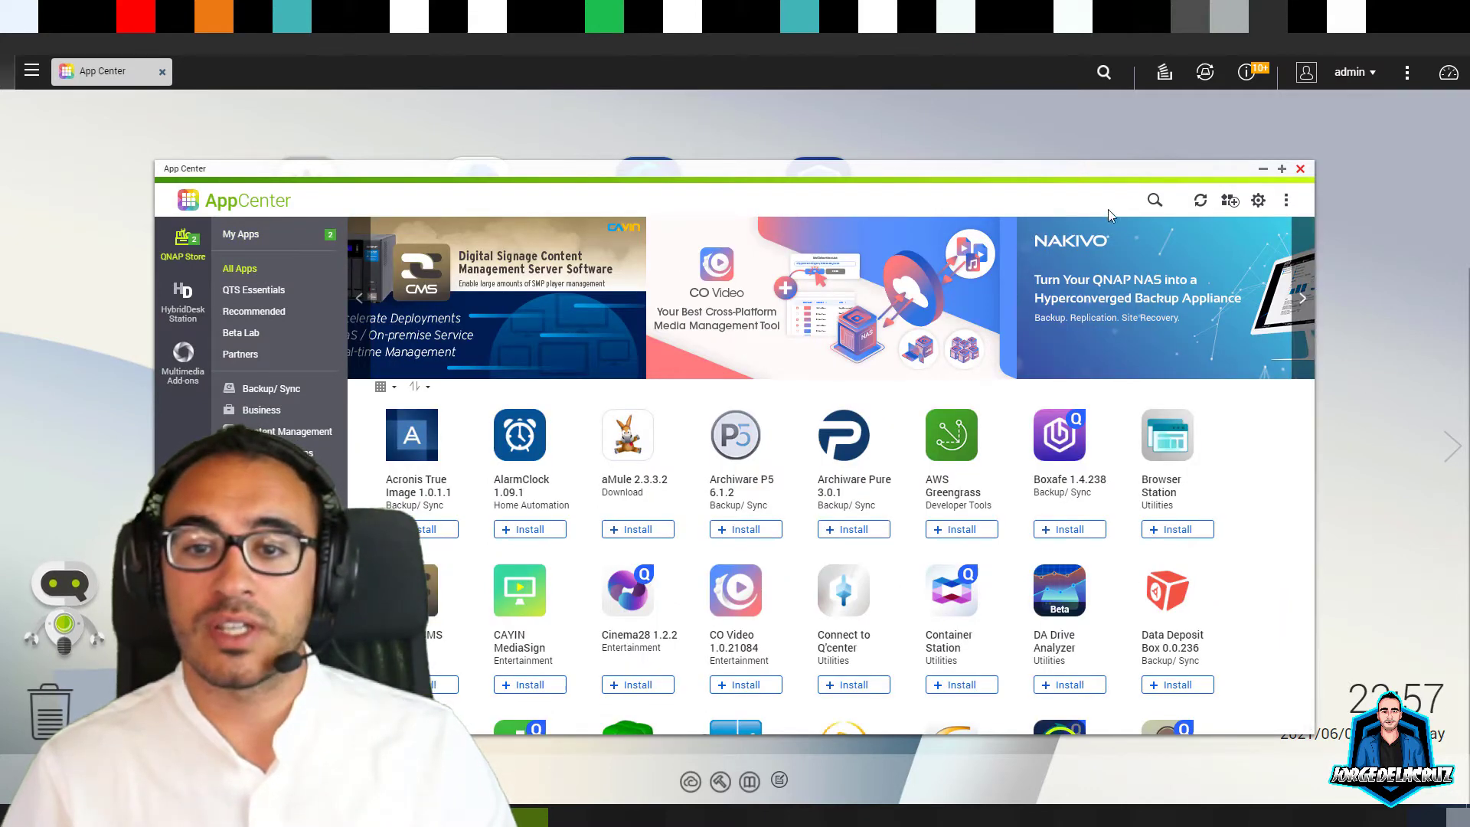
left_click(1154, 200)
type("quobject")
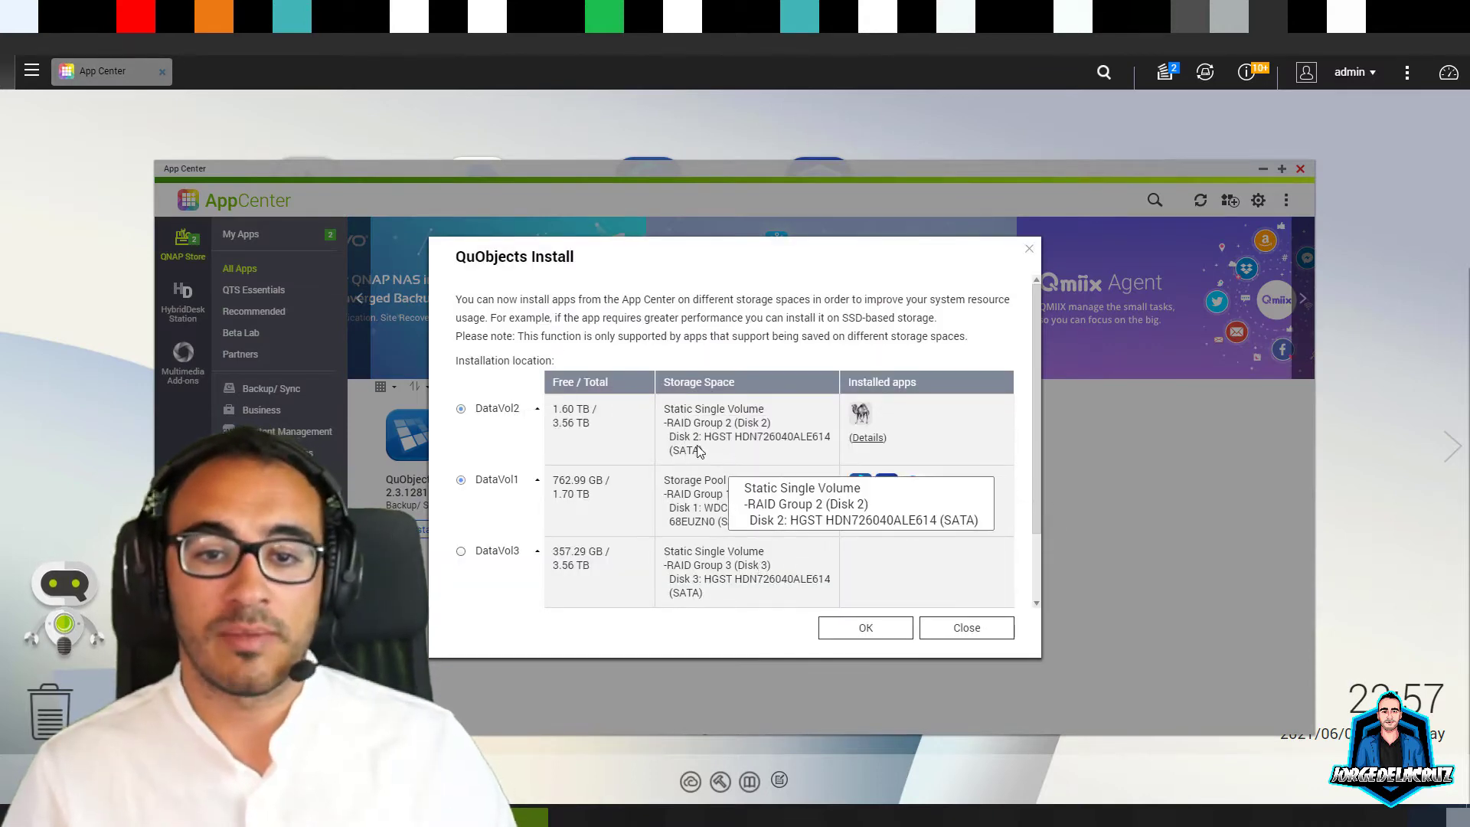
scroll(712, 460, "down", 2)
scroll(779, 399, "up", 2)
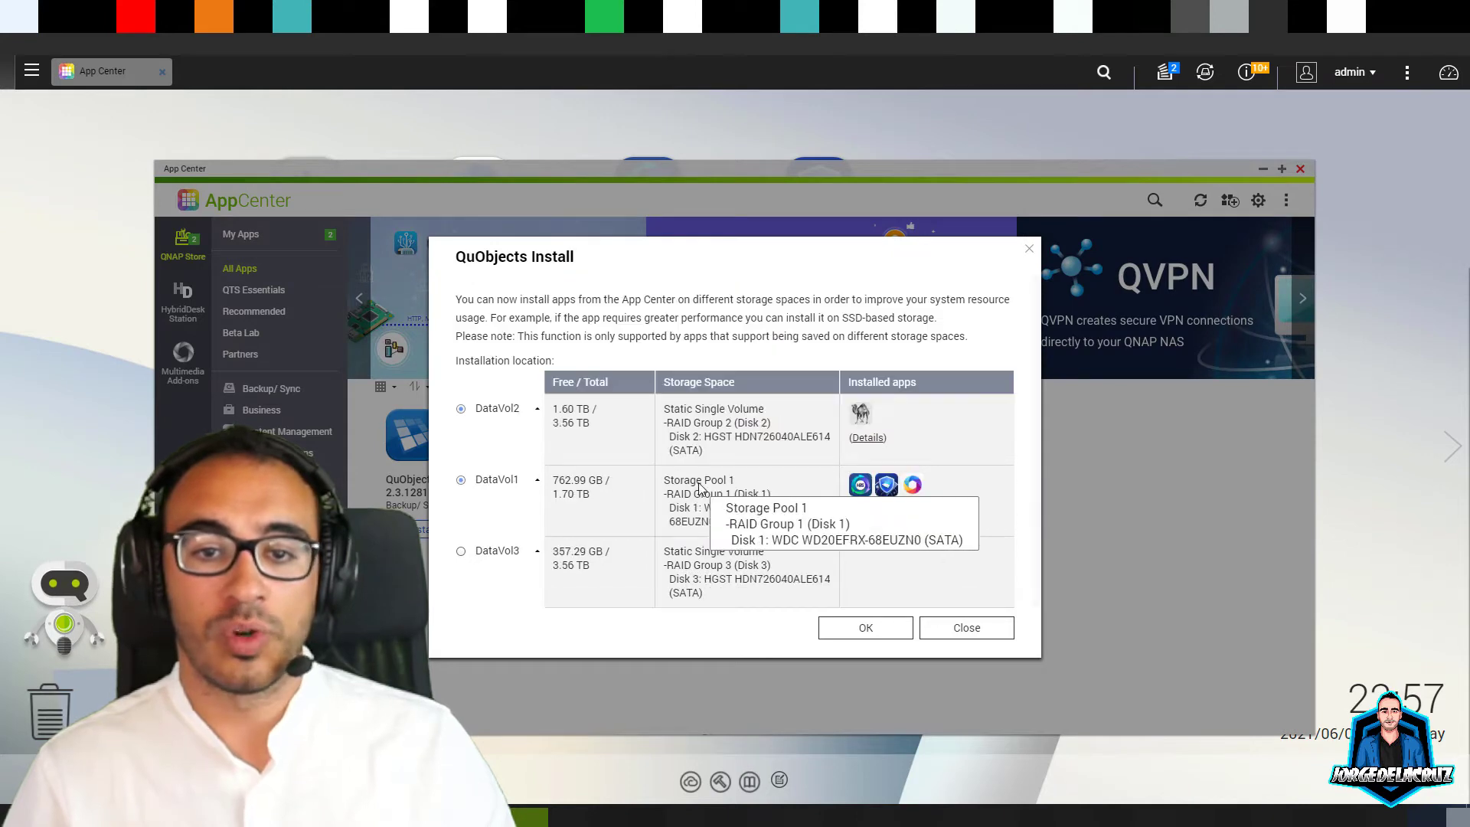
left_click(839, 628)
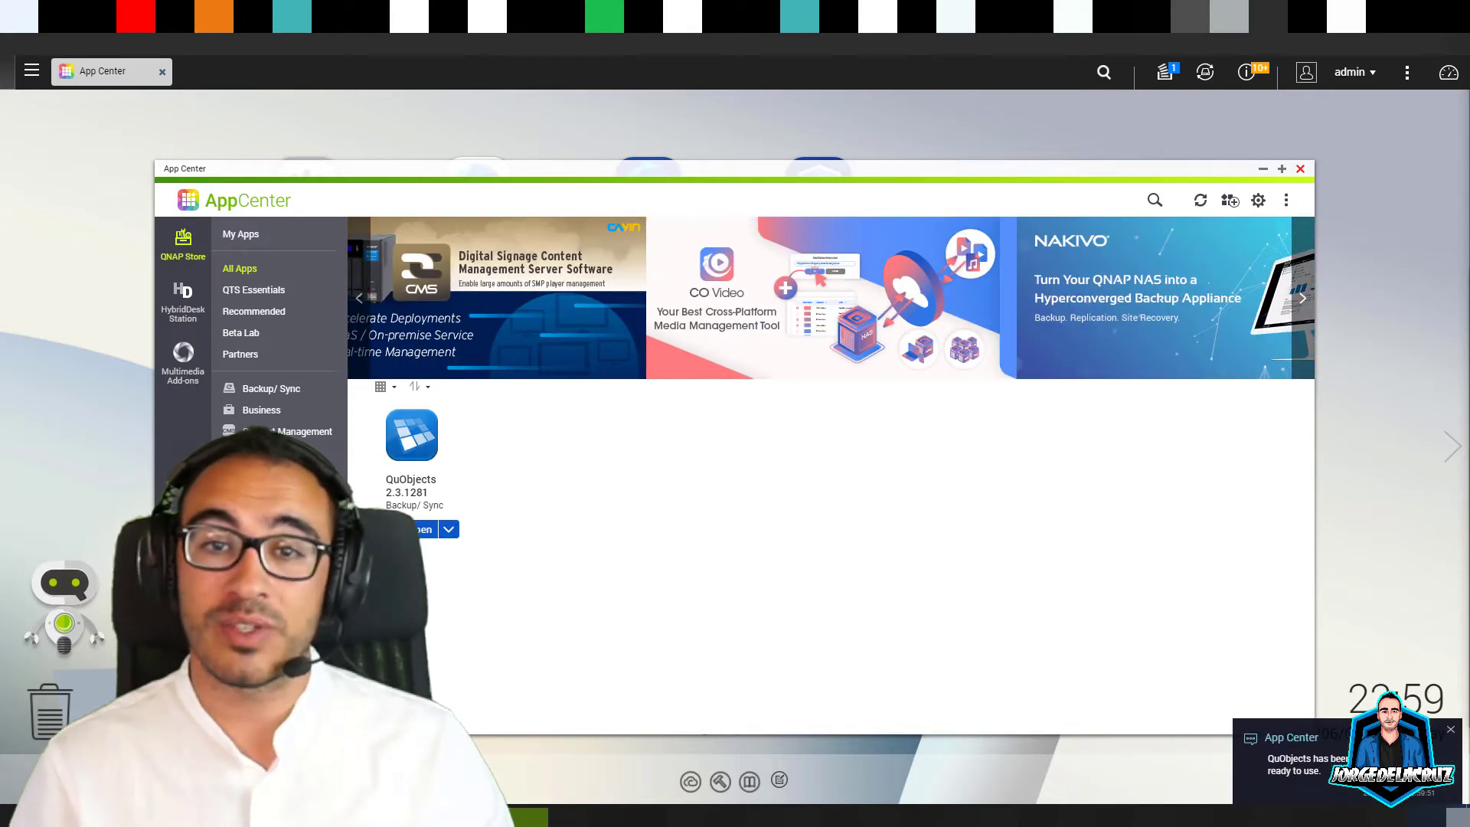
Step: Launch QuObjects, finish its welcome tour, and decline showing Quick Start again
left_click(412, 444)
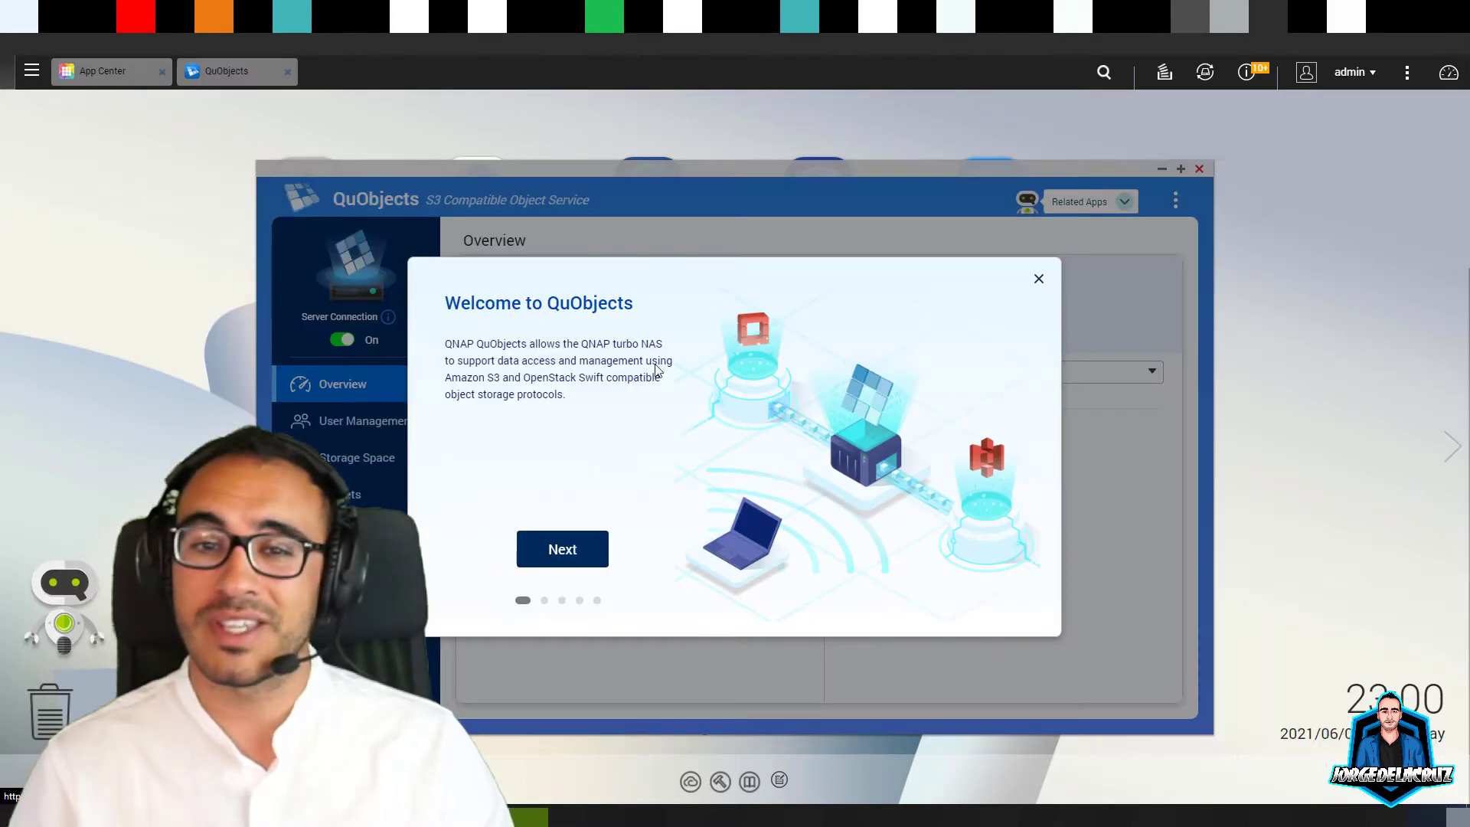
left_click(576, 548)
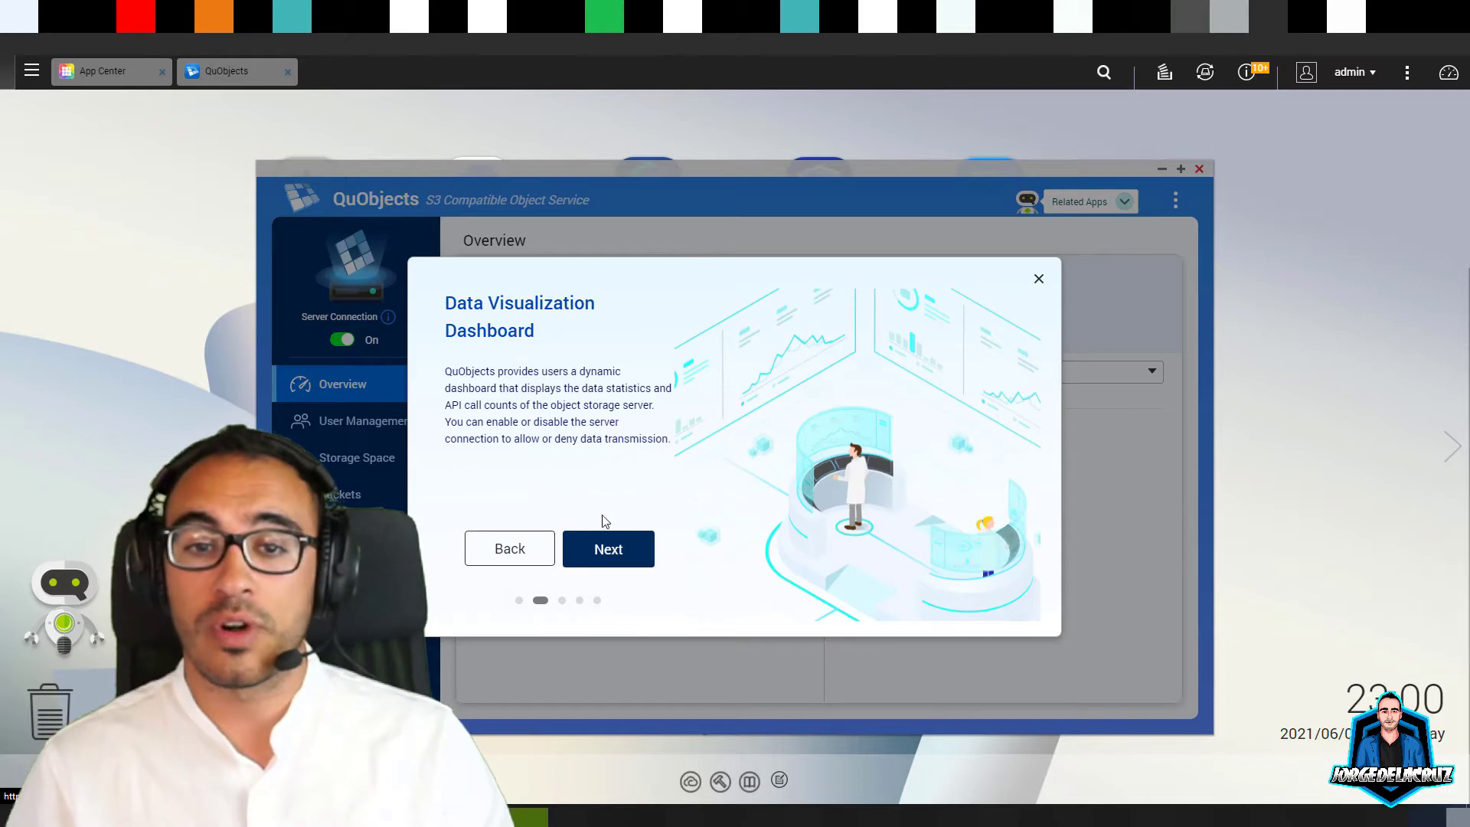
left_click(607, 552)
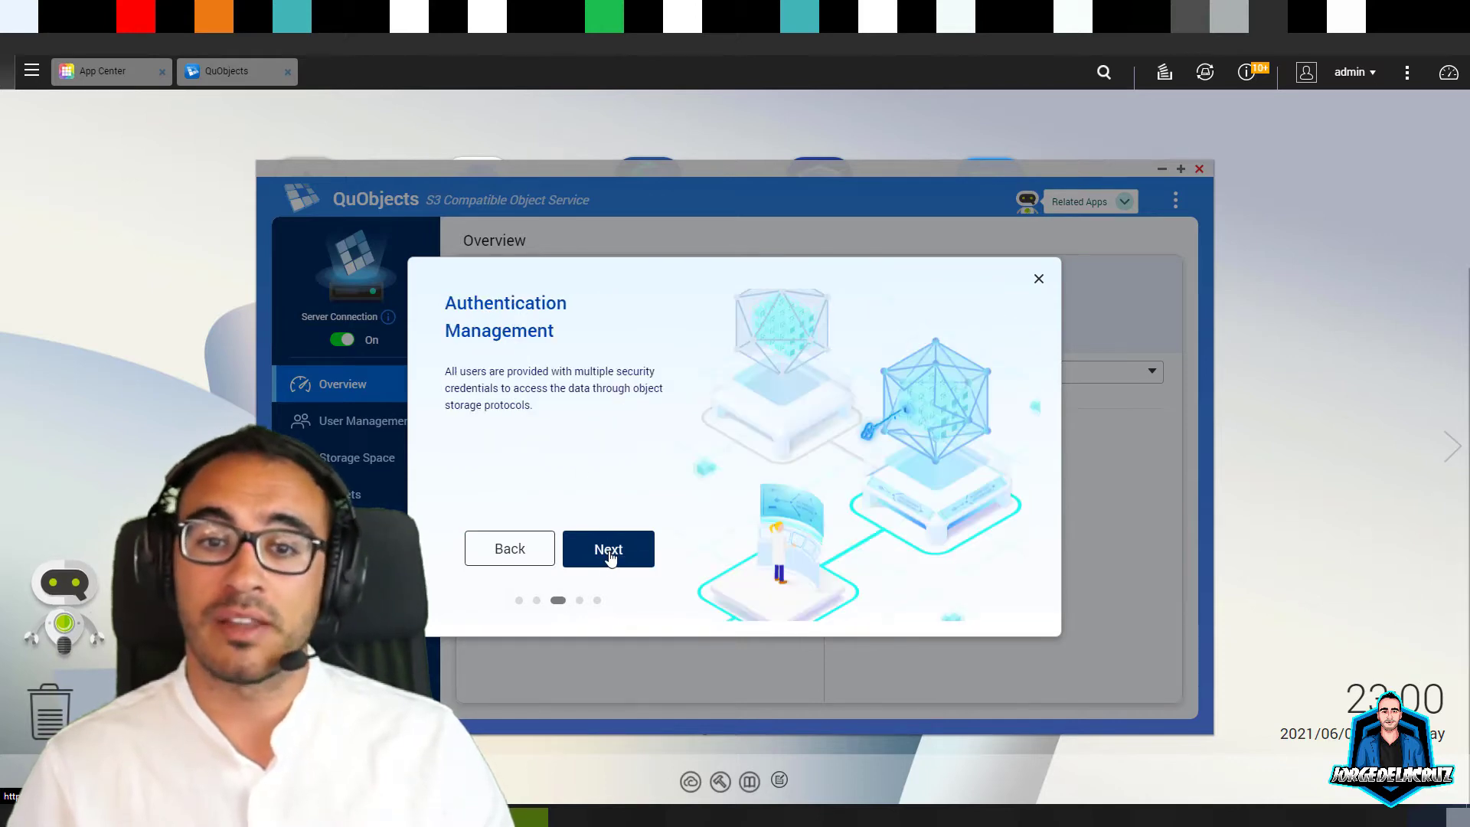
left_click(610, 554)
left_click(608, 555)
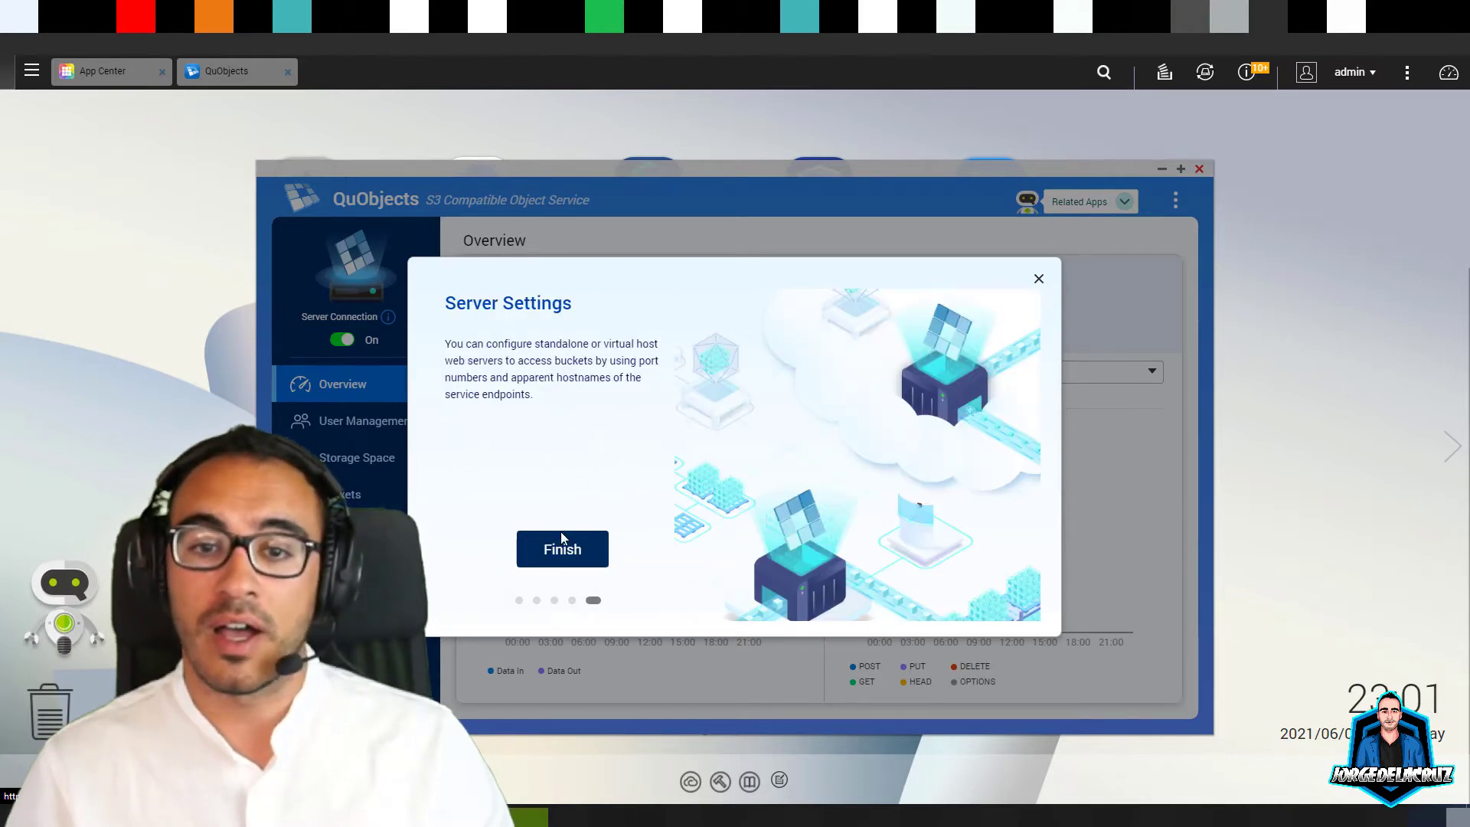
left_click(576, 555)
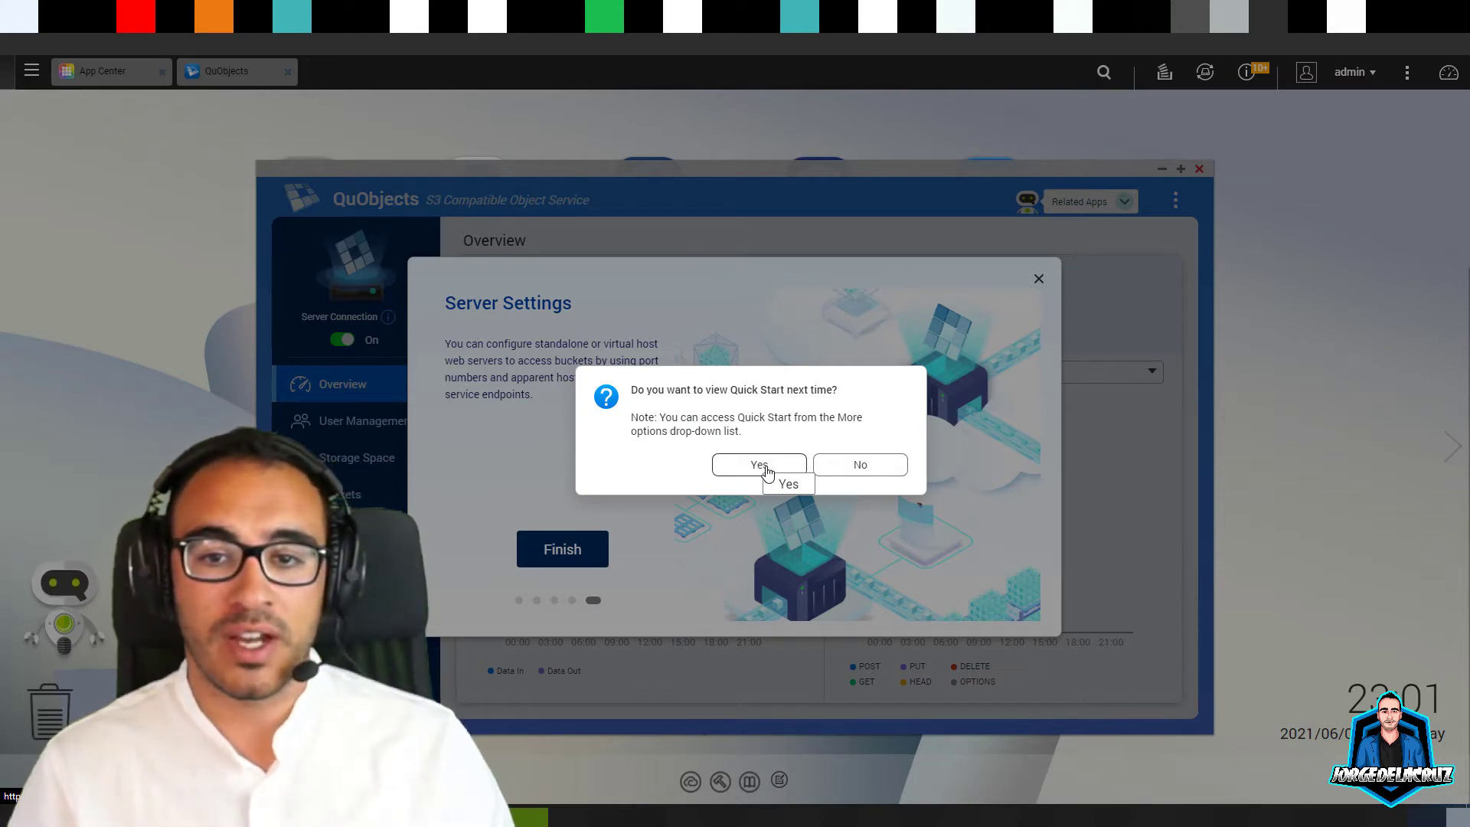
left_click(868, 467)
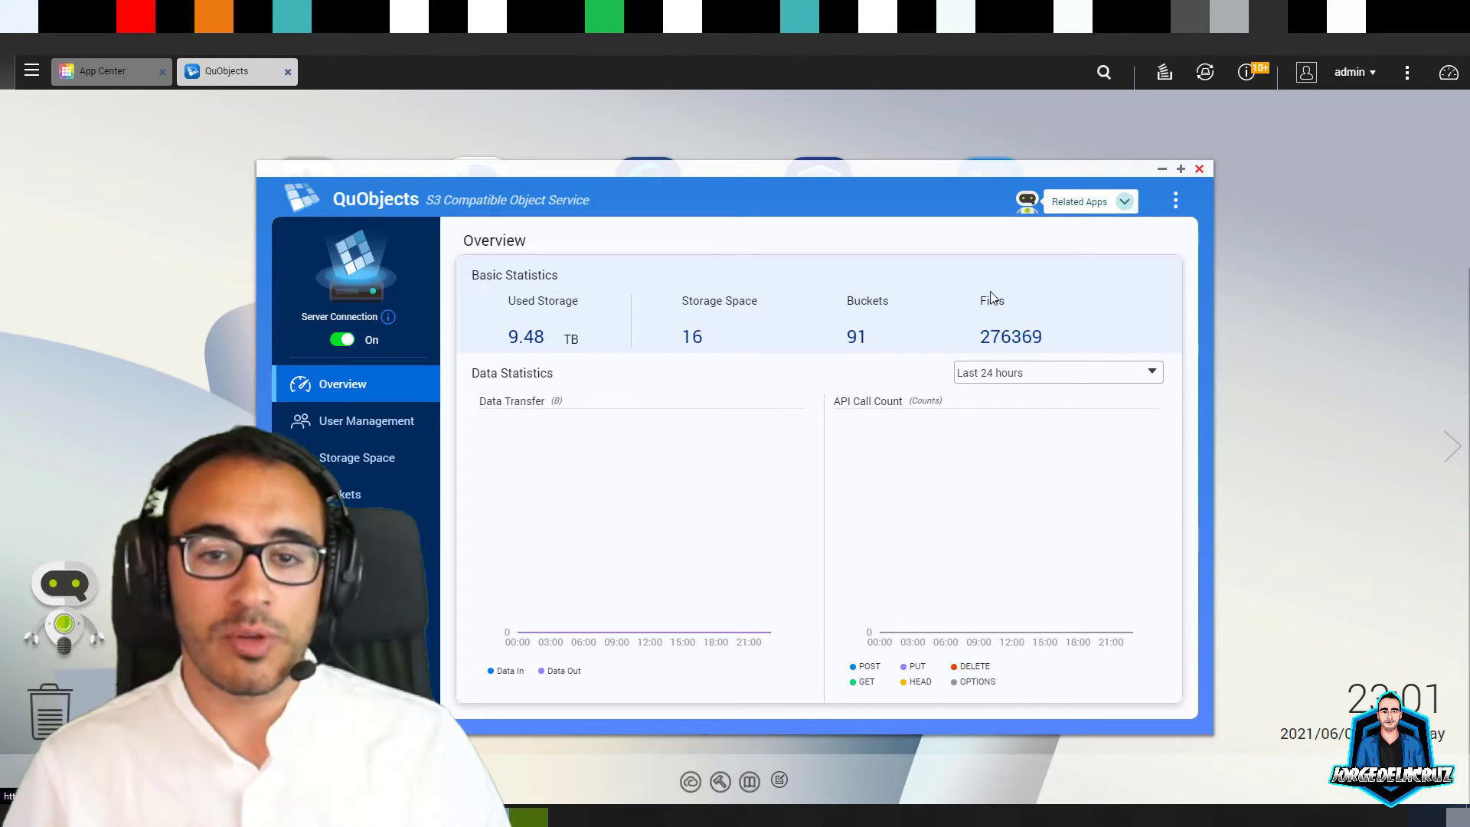
Step: Add veeam as an authorized QuObjects user in User Management
left_click(366, 421)
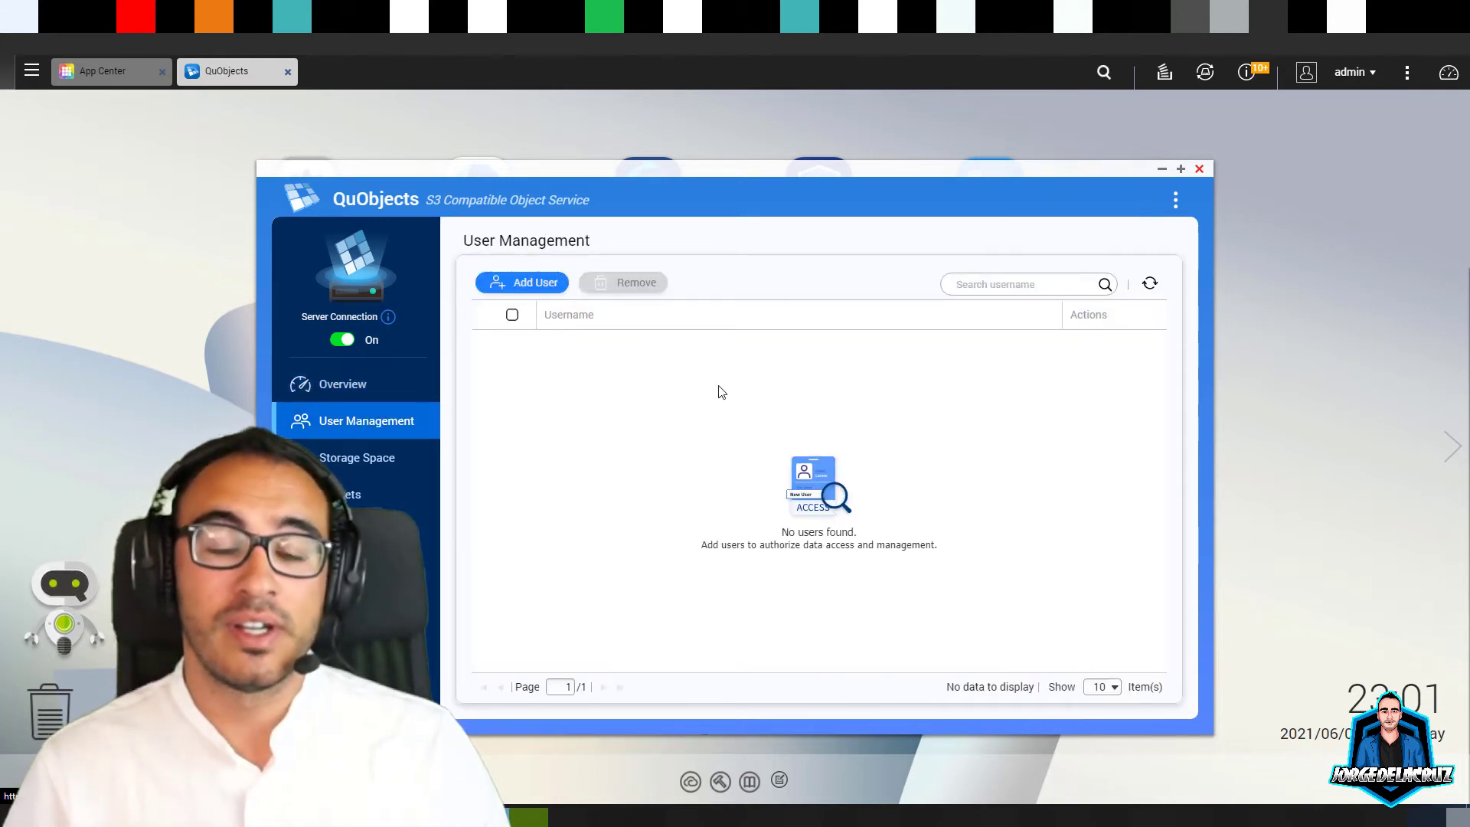
left_click(529, 283)
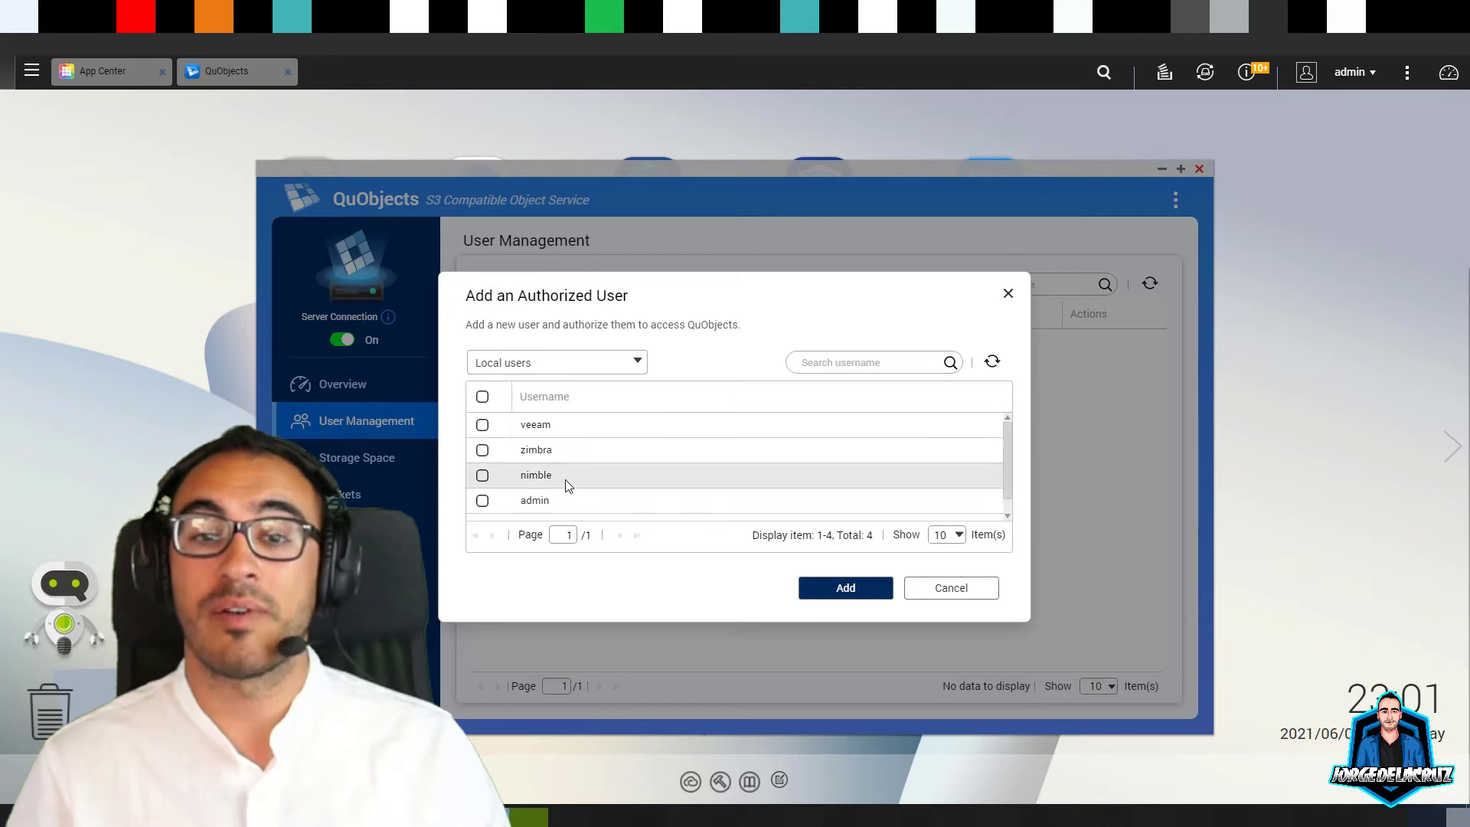
left_click(482, 425)
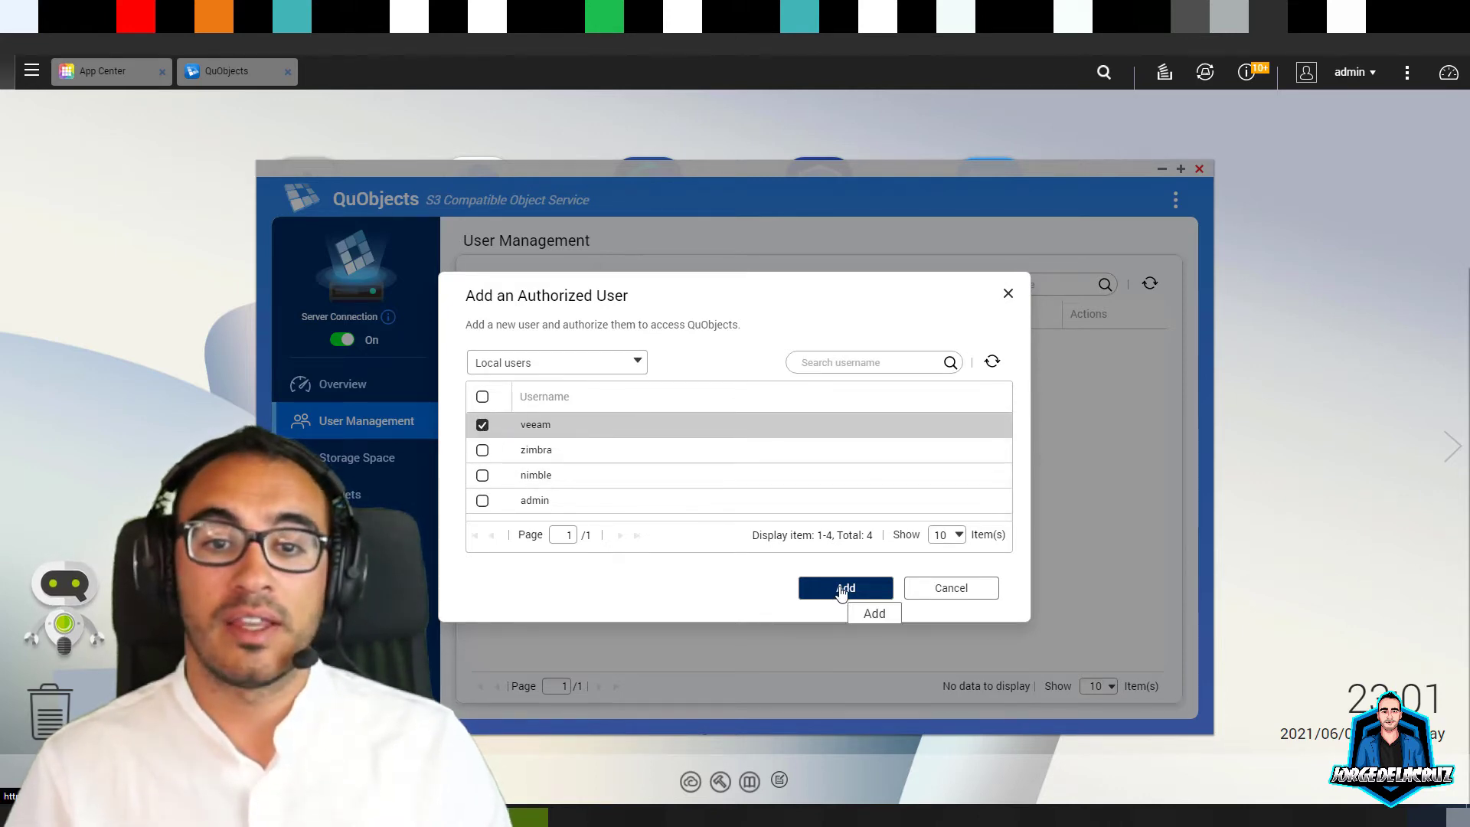
left_click(842, 589)
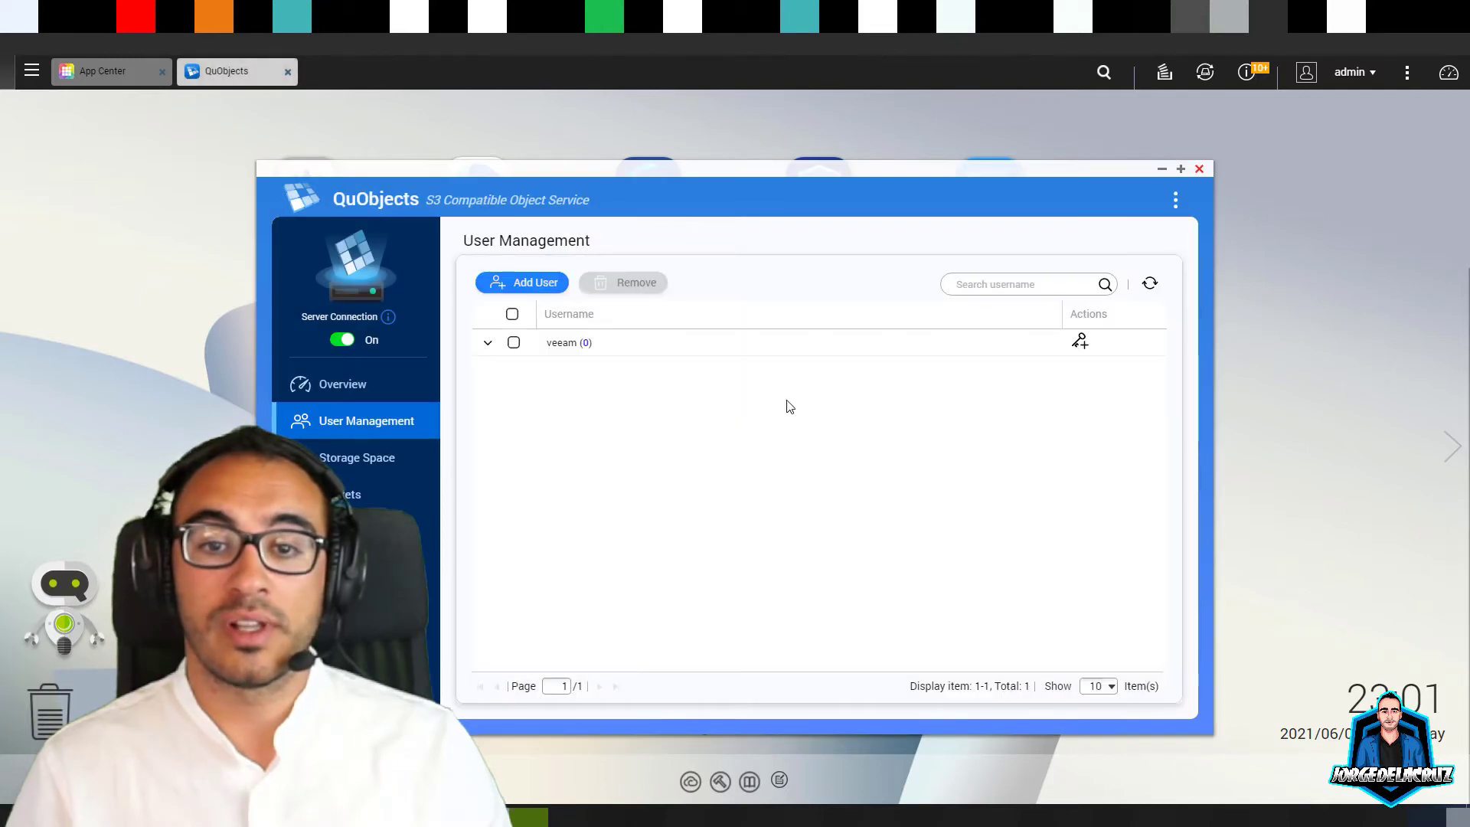
Step: Generate three access keys for the veeam user
left_click(1081, 341)
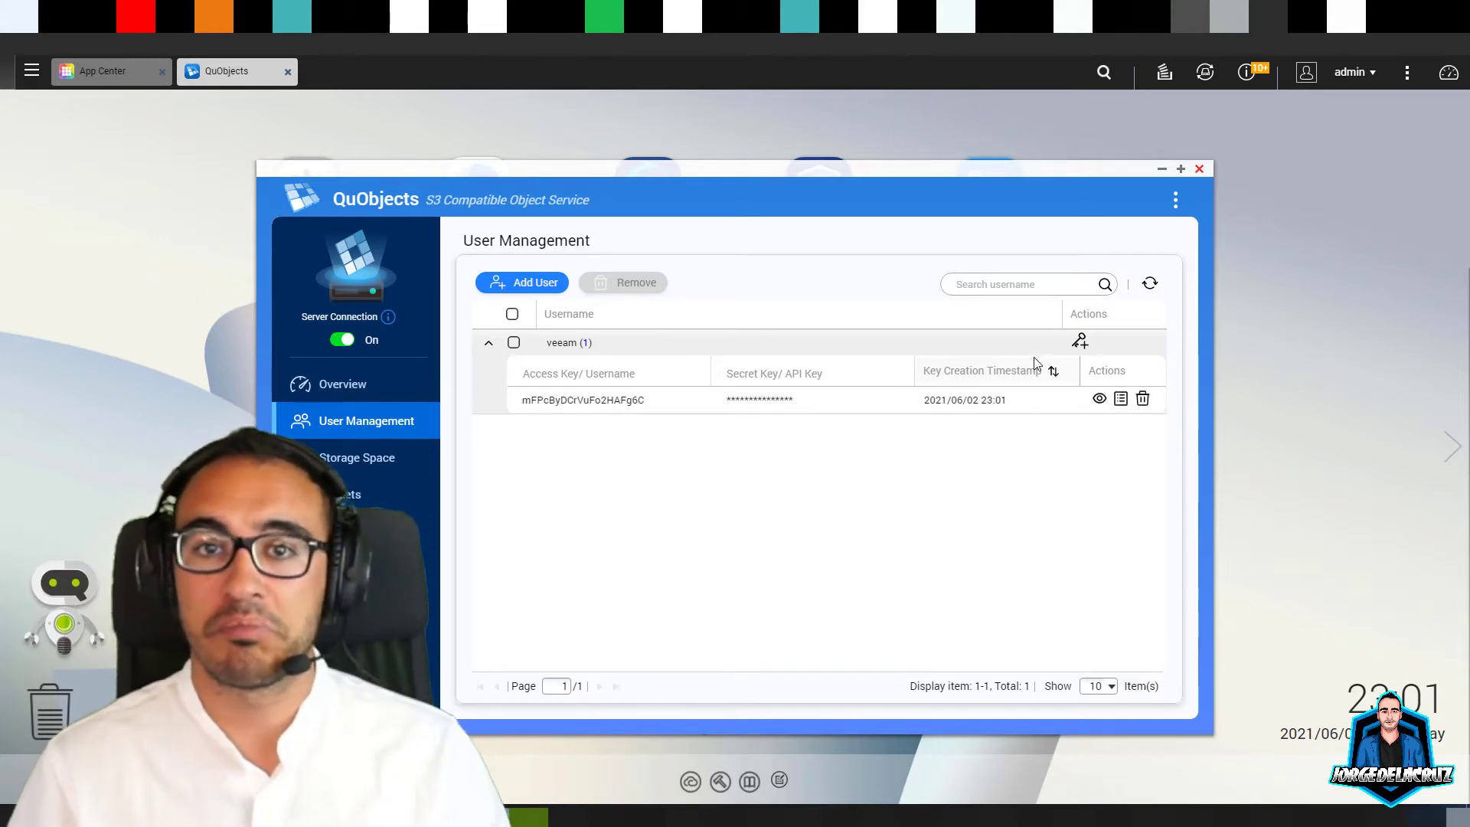
left_click(1079, 343)
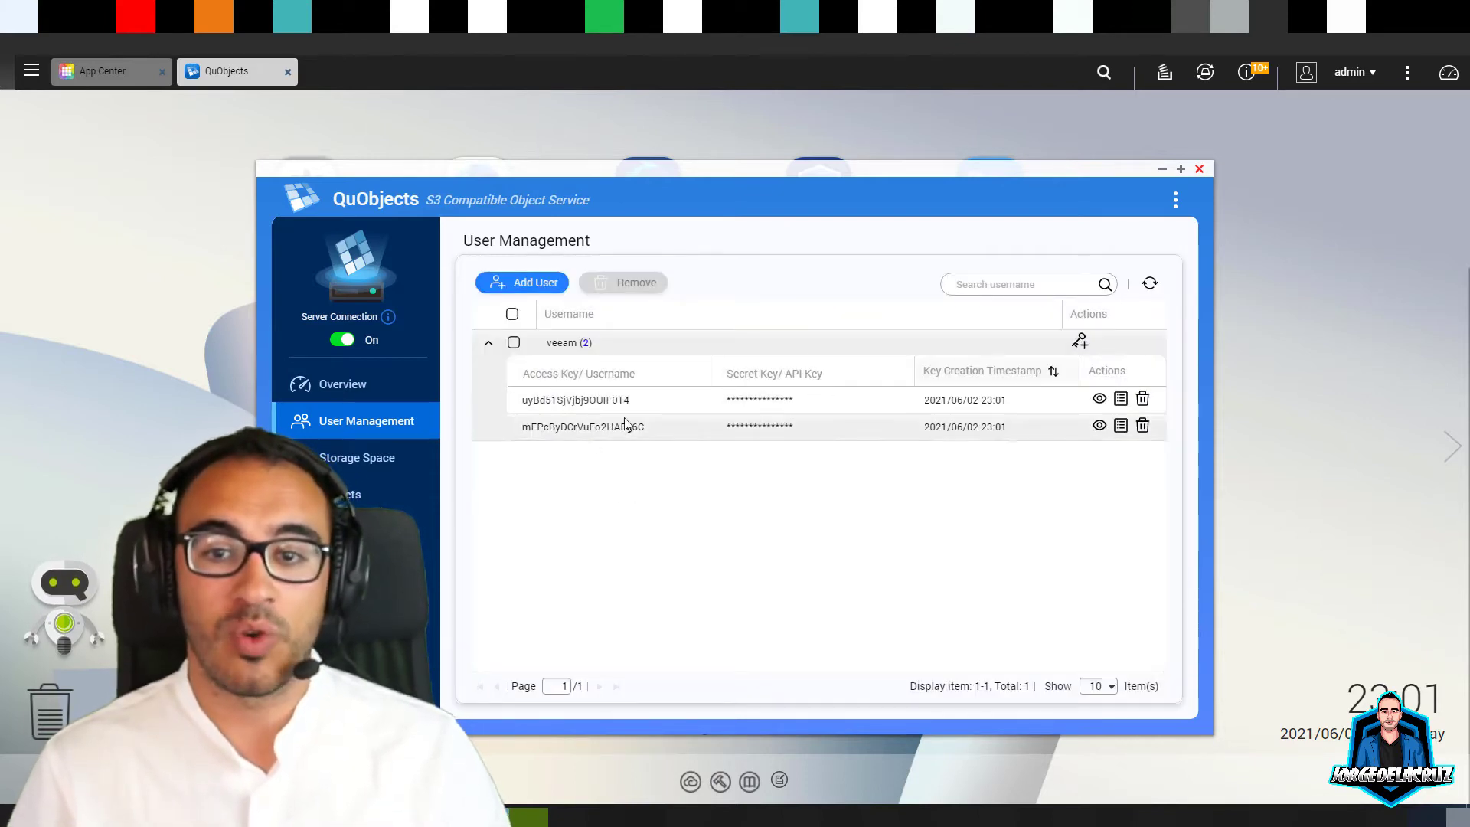
left_click(1080, 341)
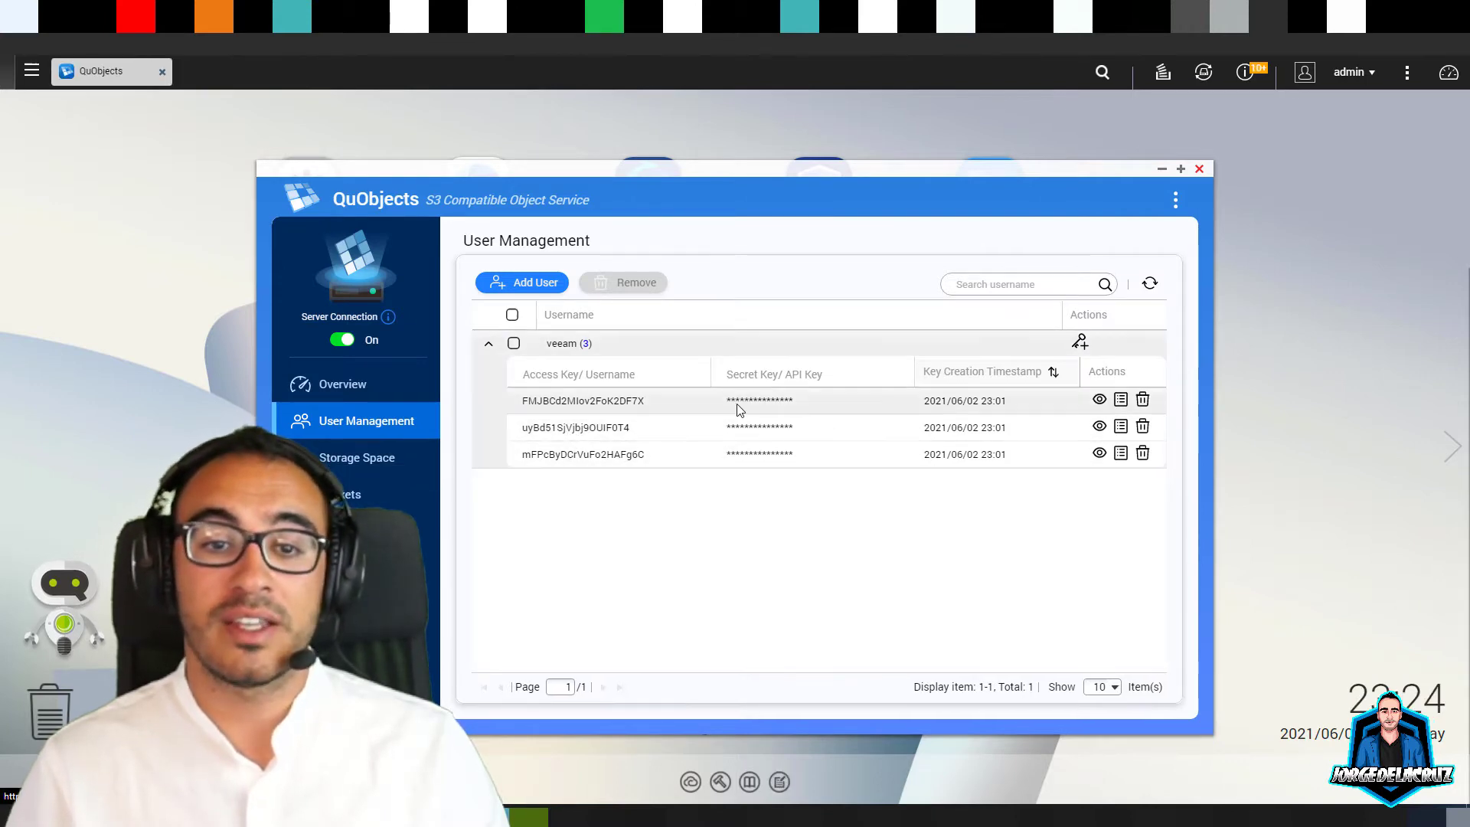
mouse_move(897, 406)
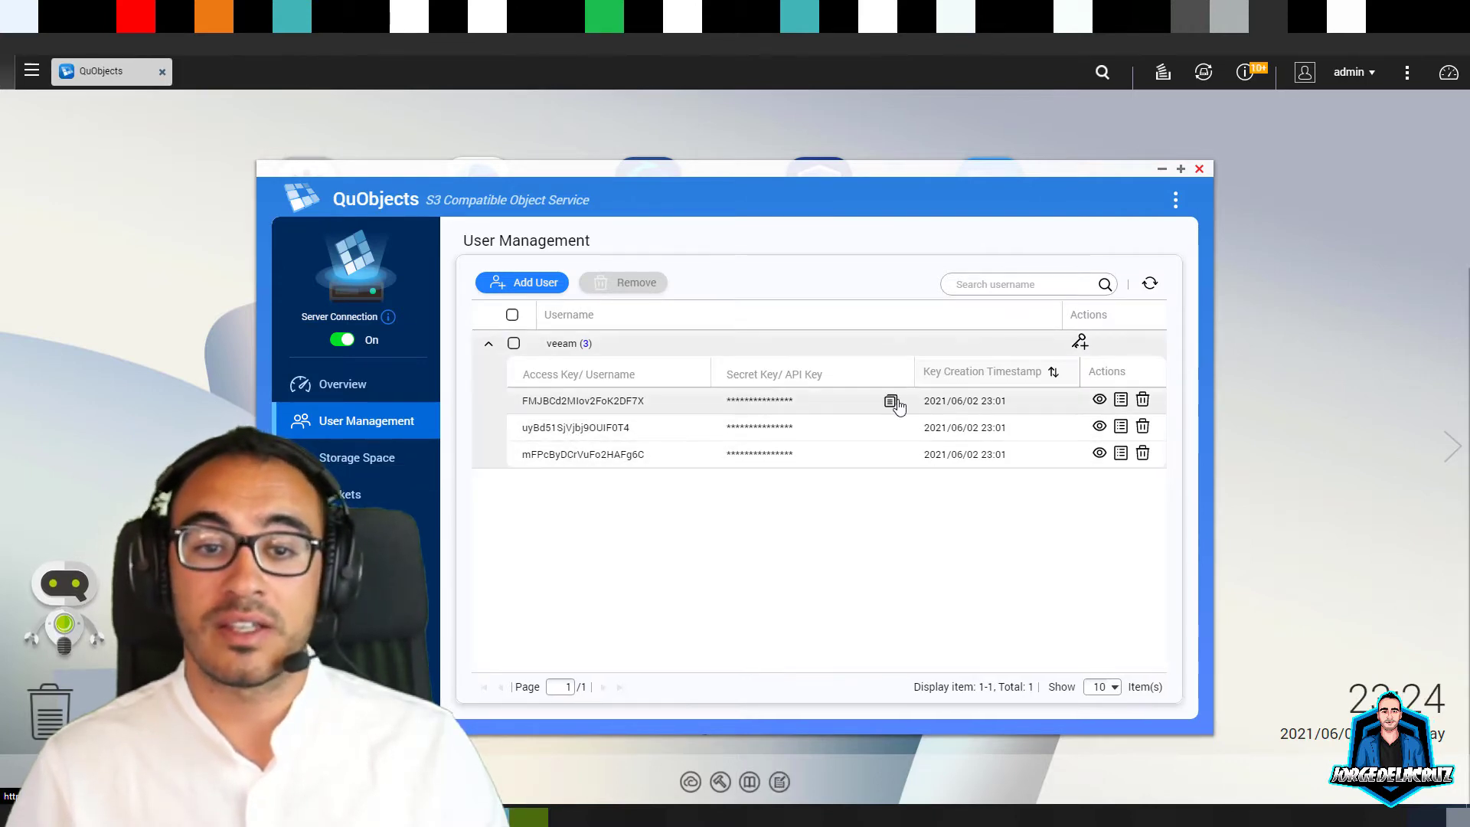
Step: Create storage space QUOBJECTS on DataVol1 with permission for the veeam user
left_click(359, 463)
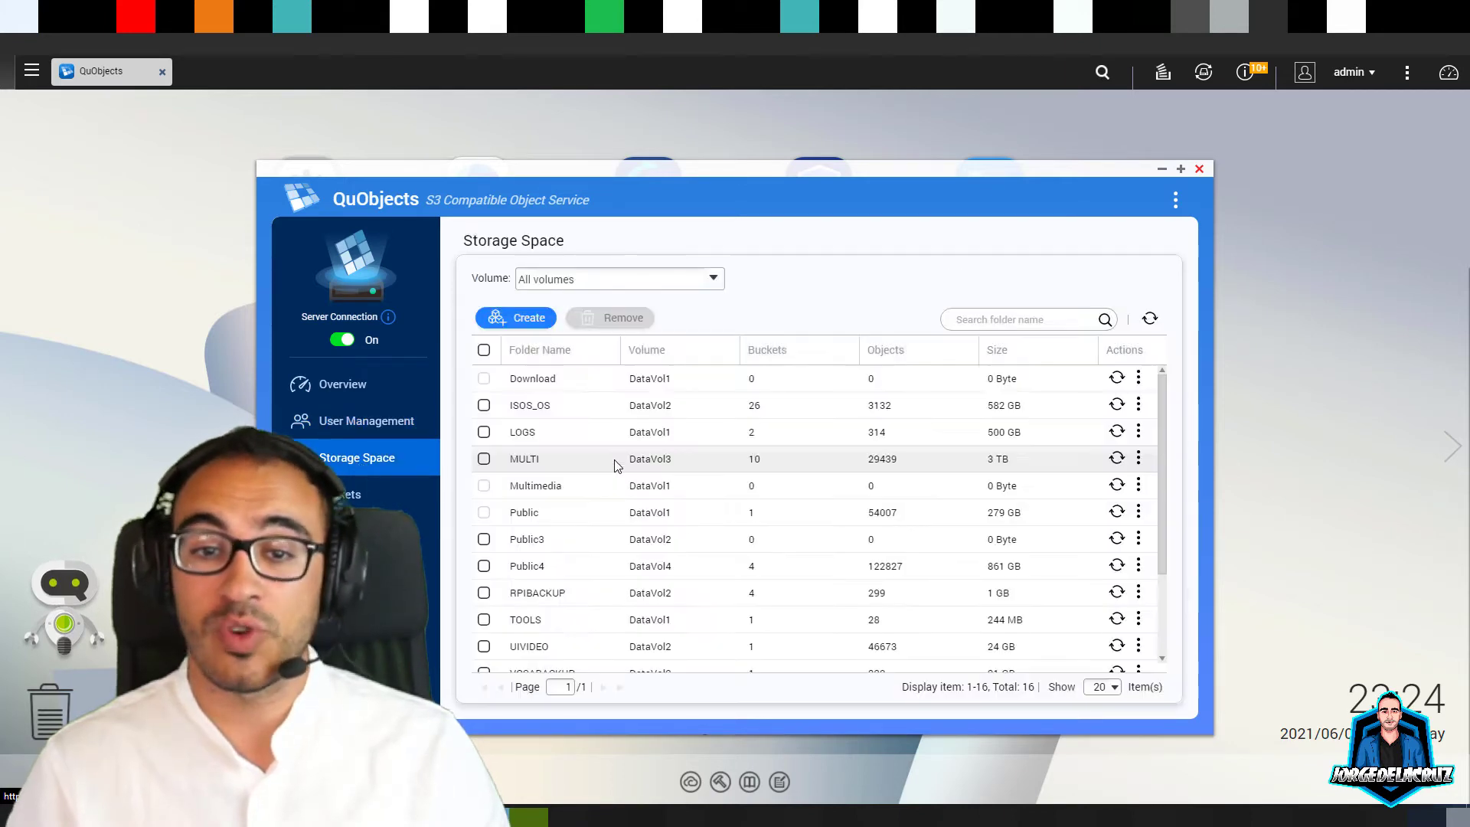
scroll(610, 461, "down", 3)
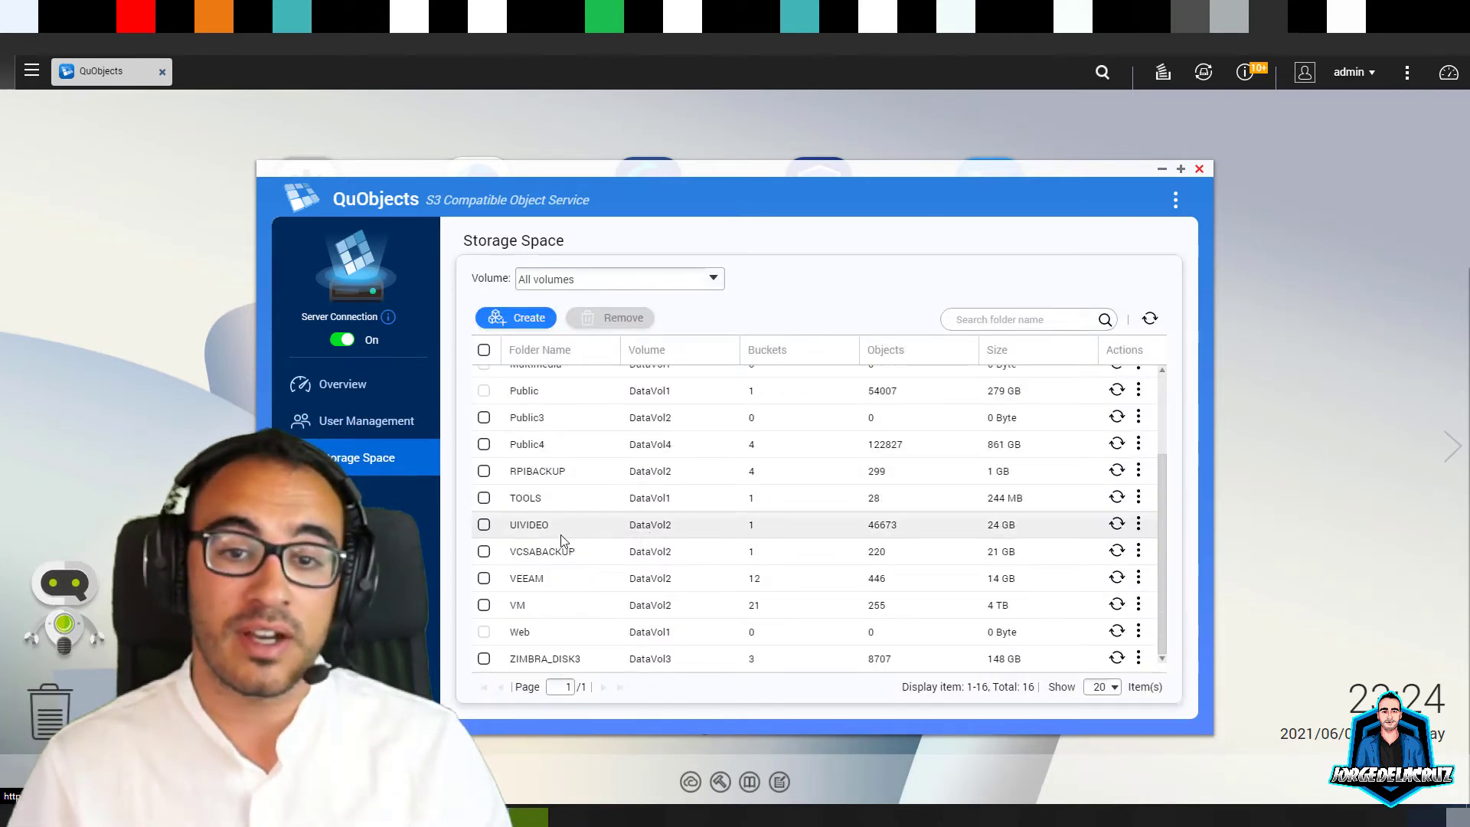
scroll(565, 515, "up", 3)
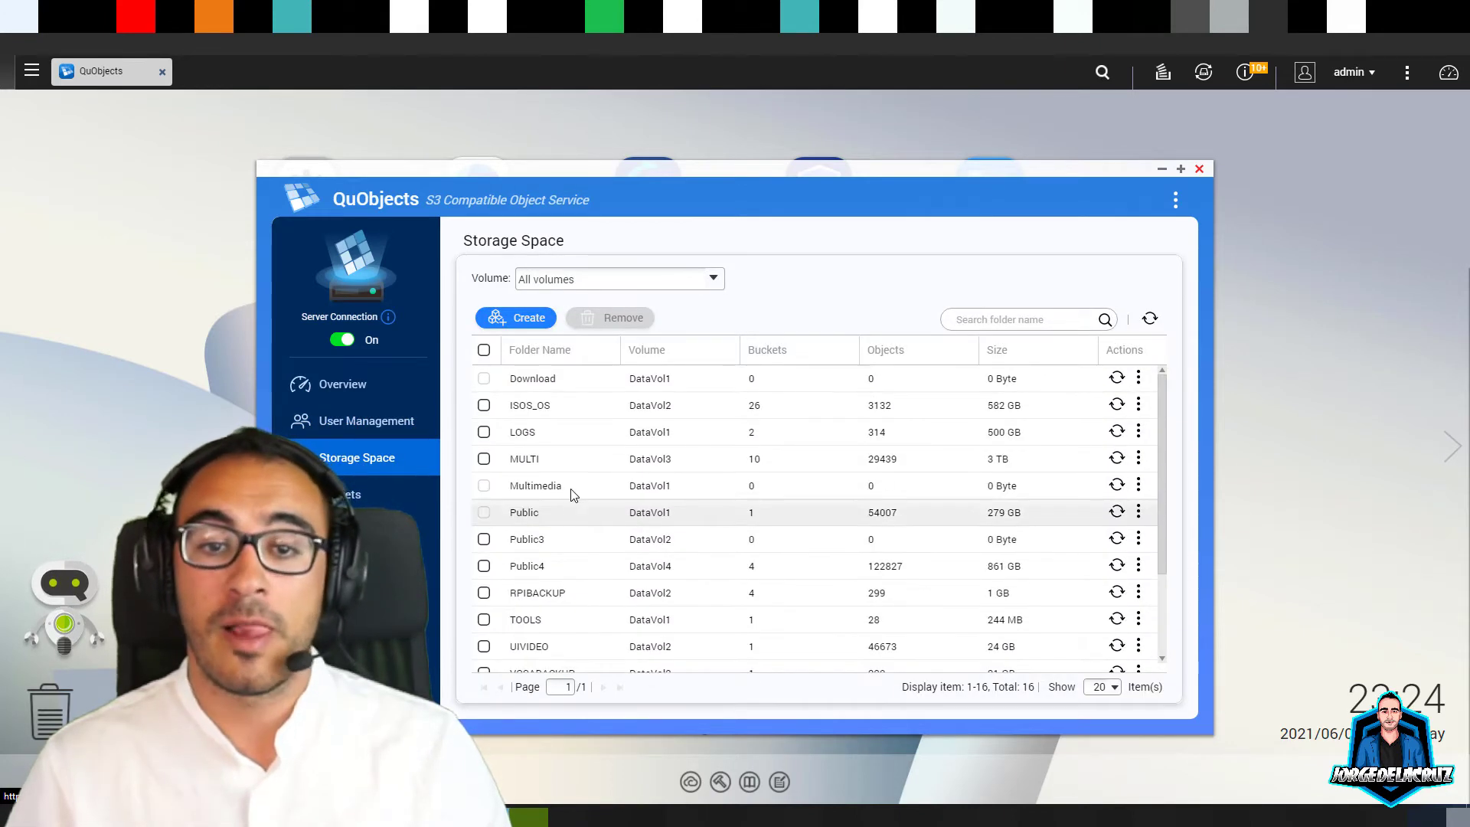
left_click(517, 328)
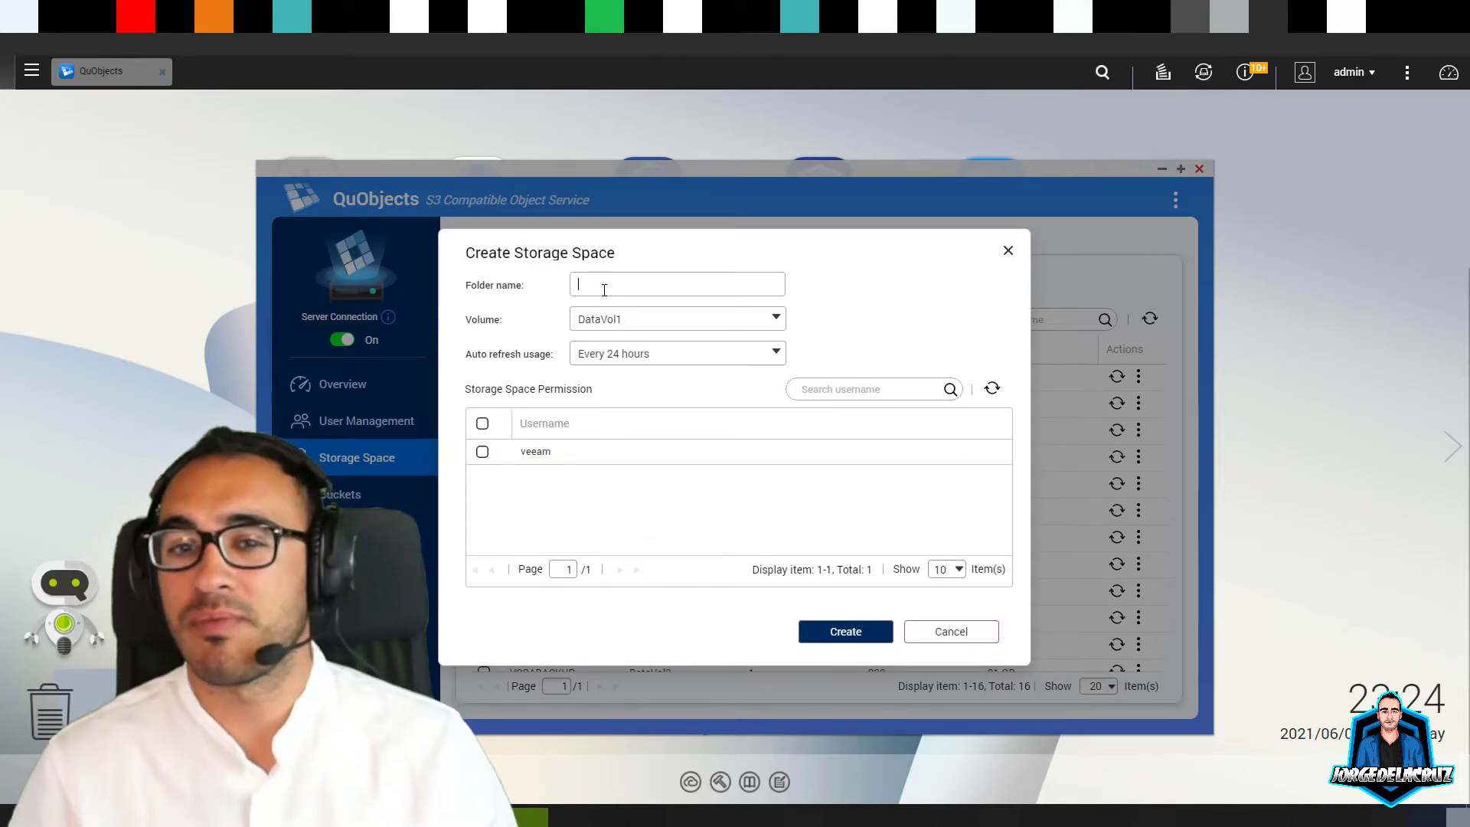
type("UOBJECTS")
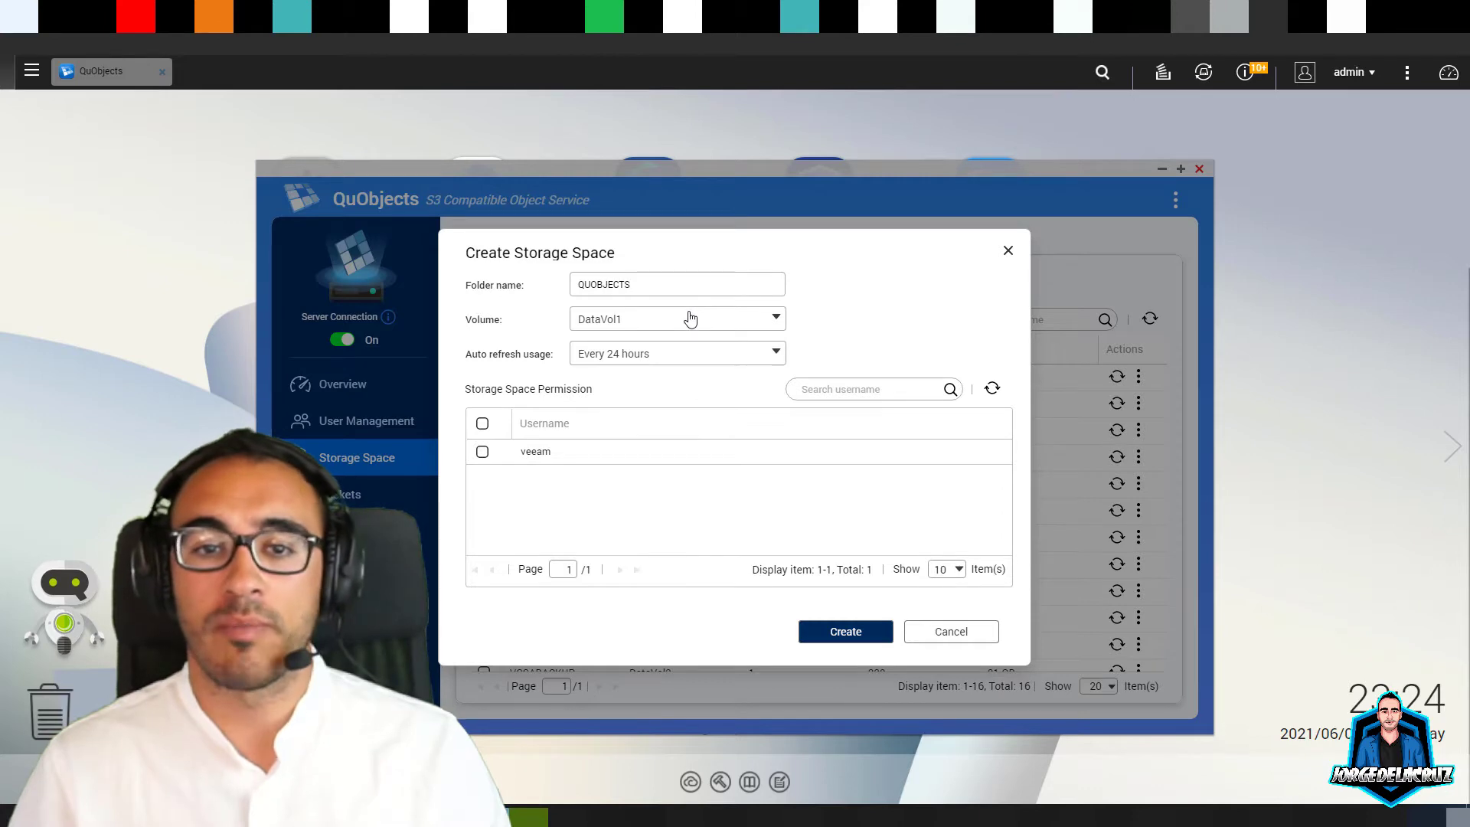
left_click(483, 451)
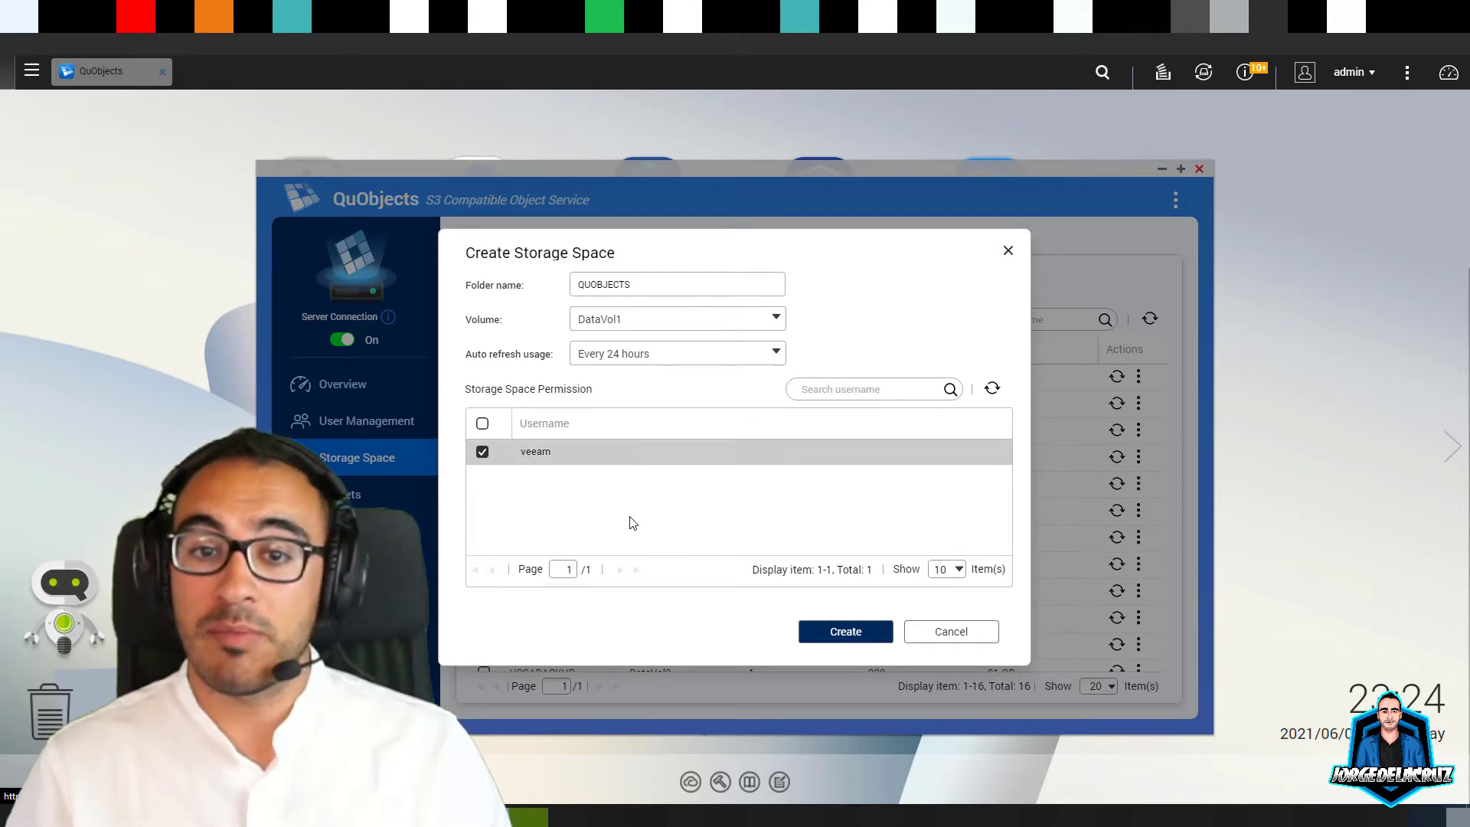
left_click(842, 634)
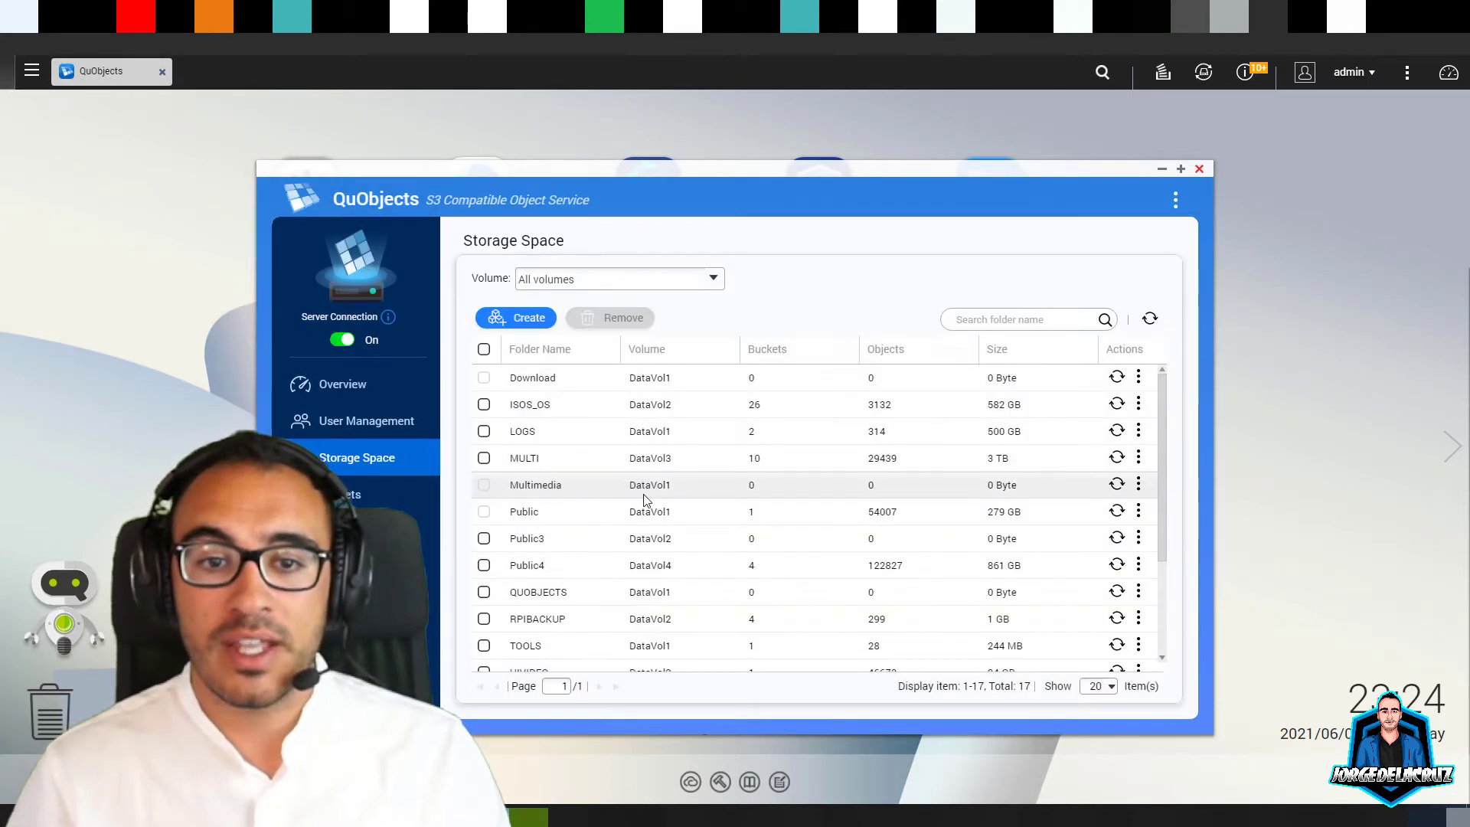
scroll(593, 467, "down", 3)
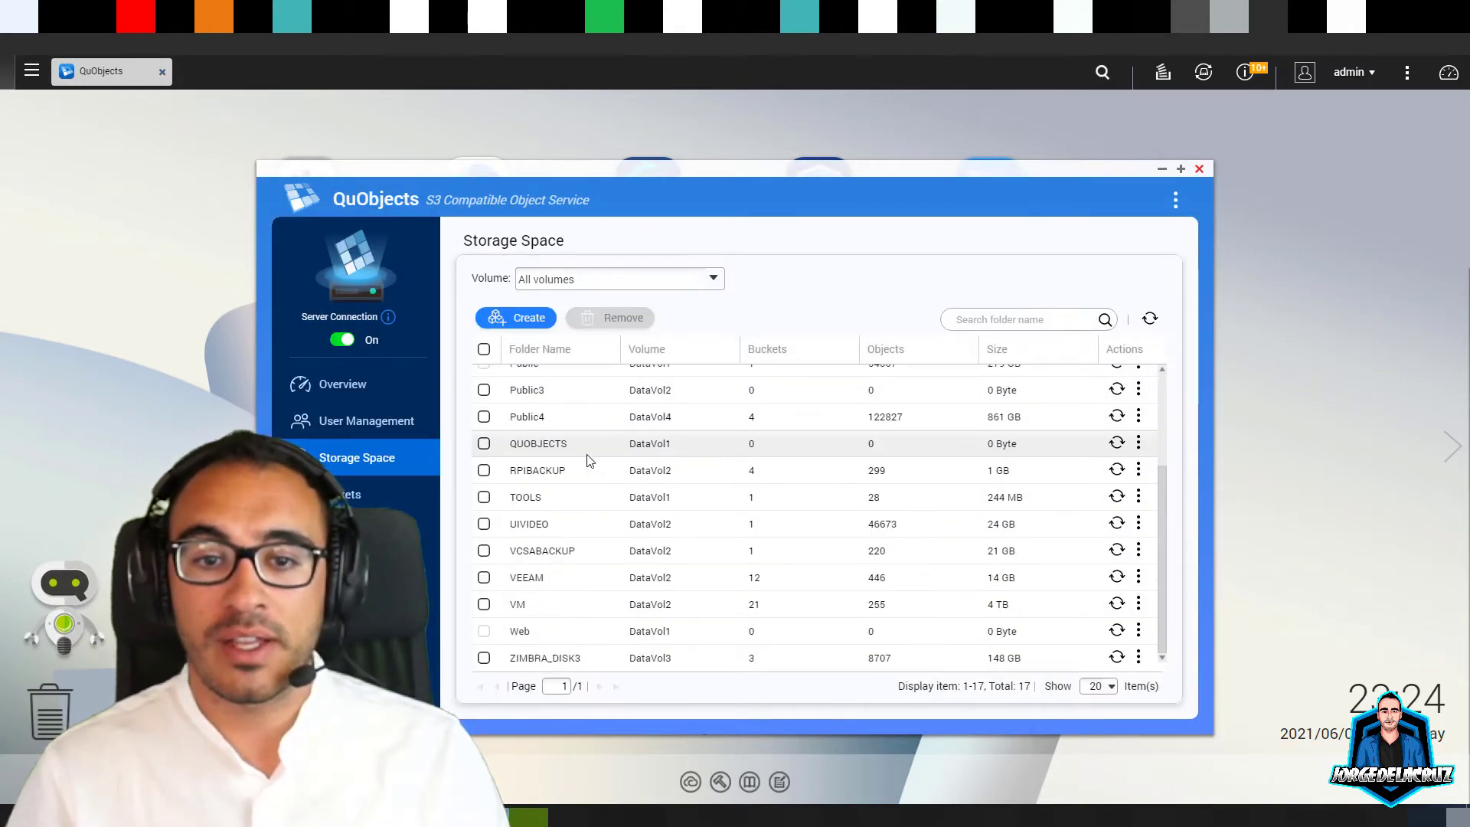
Step: Create a private QUOBJECTS bucket in the QUOBJECTS storage space and check its Actions menu
left_click(354, 494)
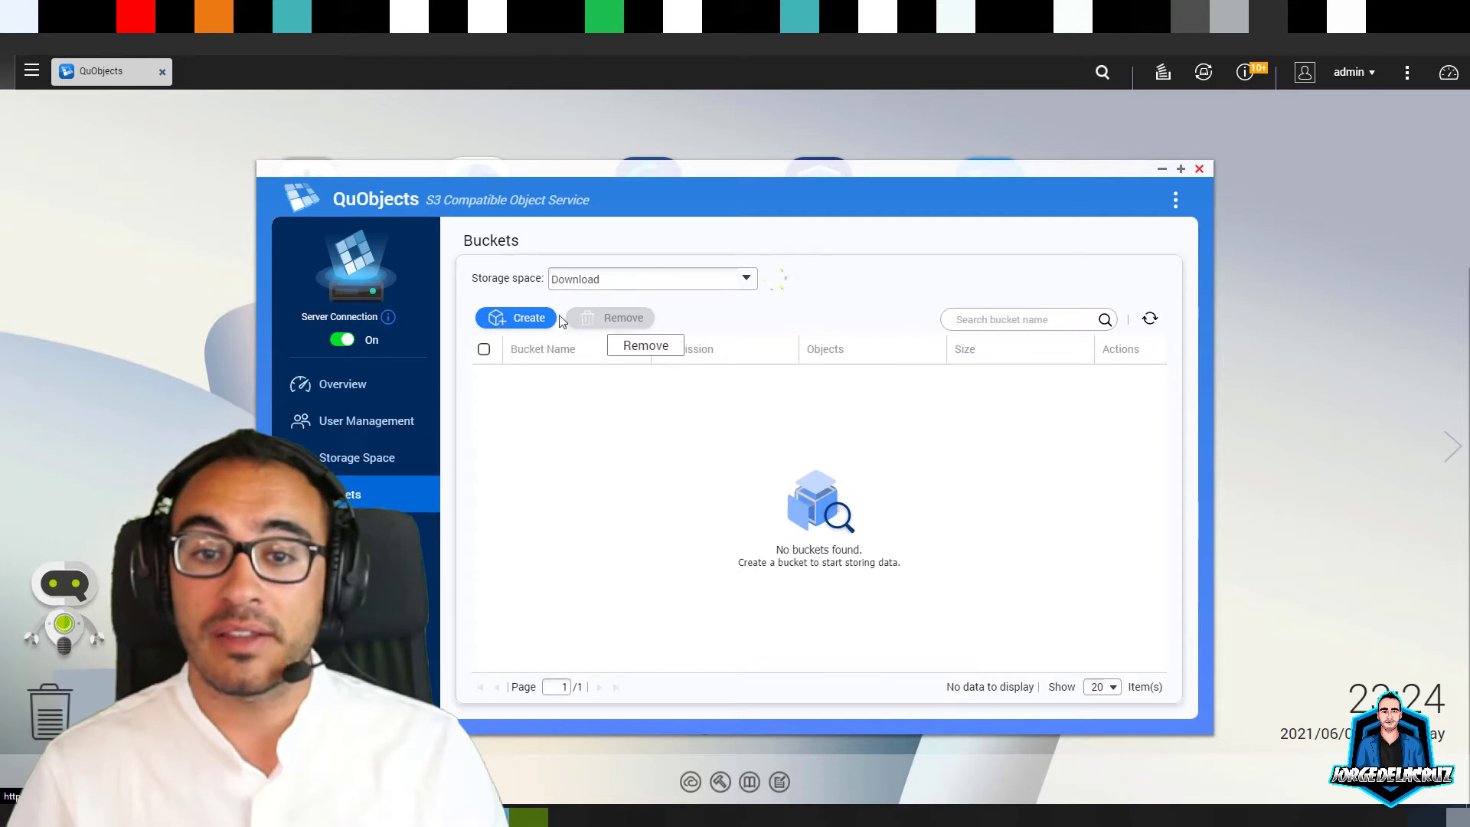
left_click(643, 283)
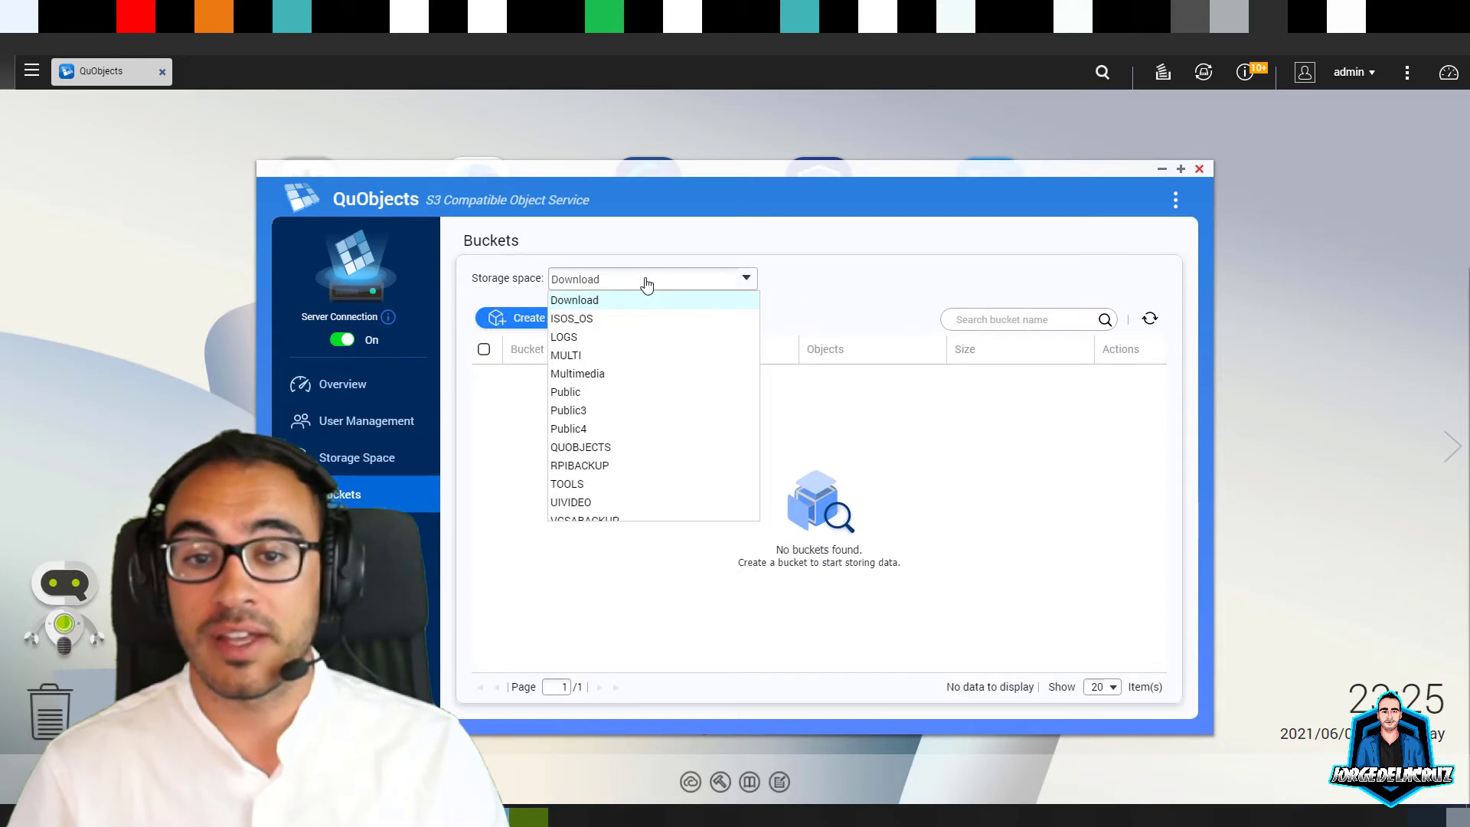
left_click(587, 447)
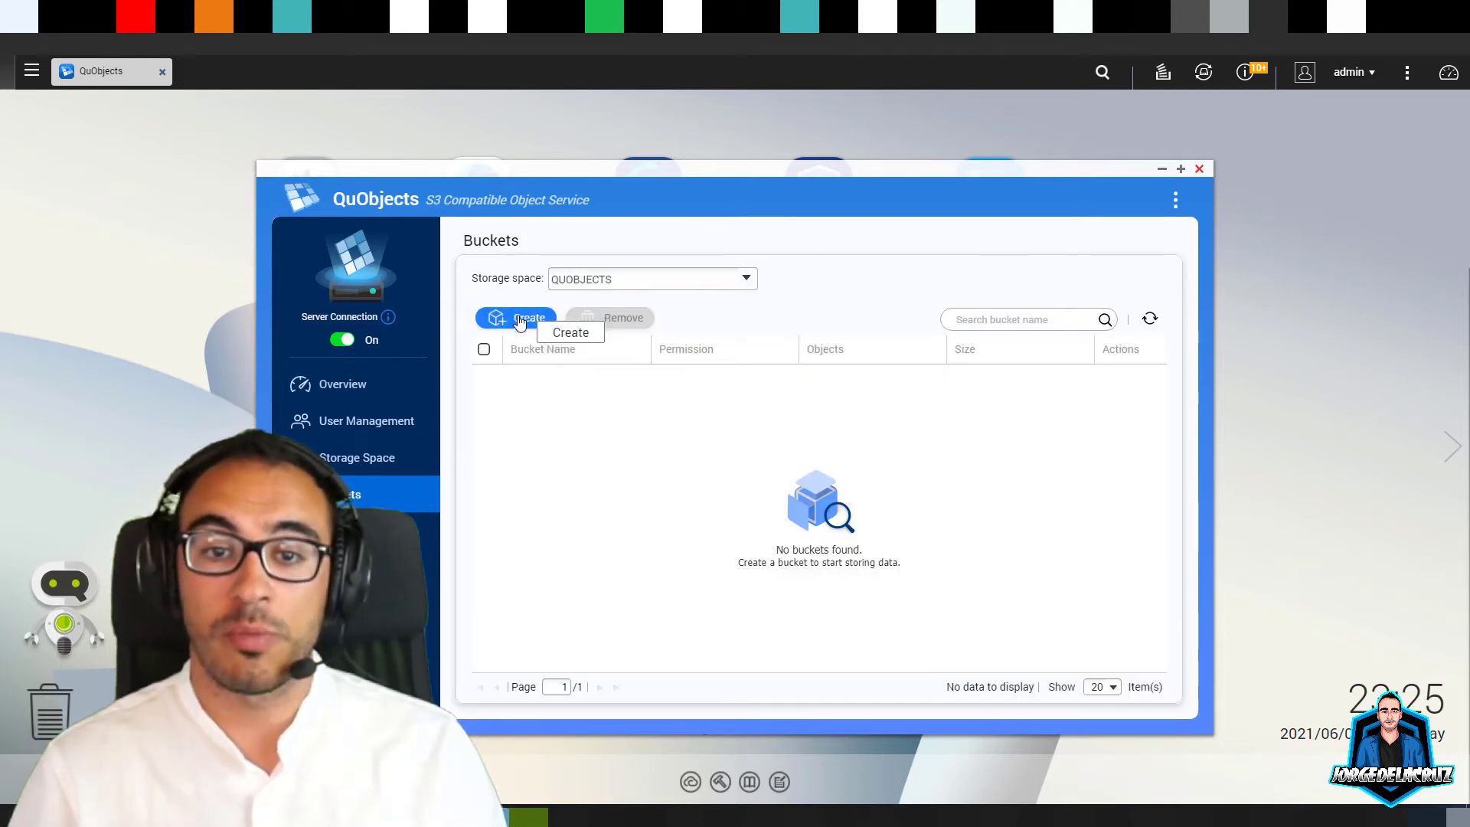
left_click(519, 320)
left_click(686, 402)
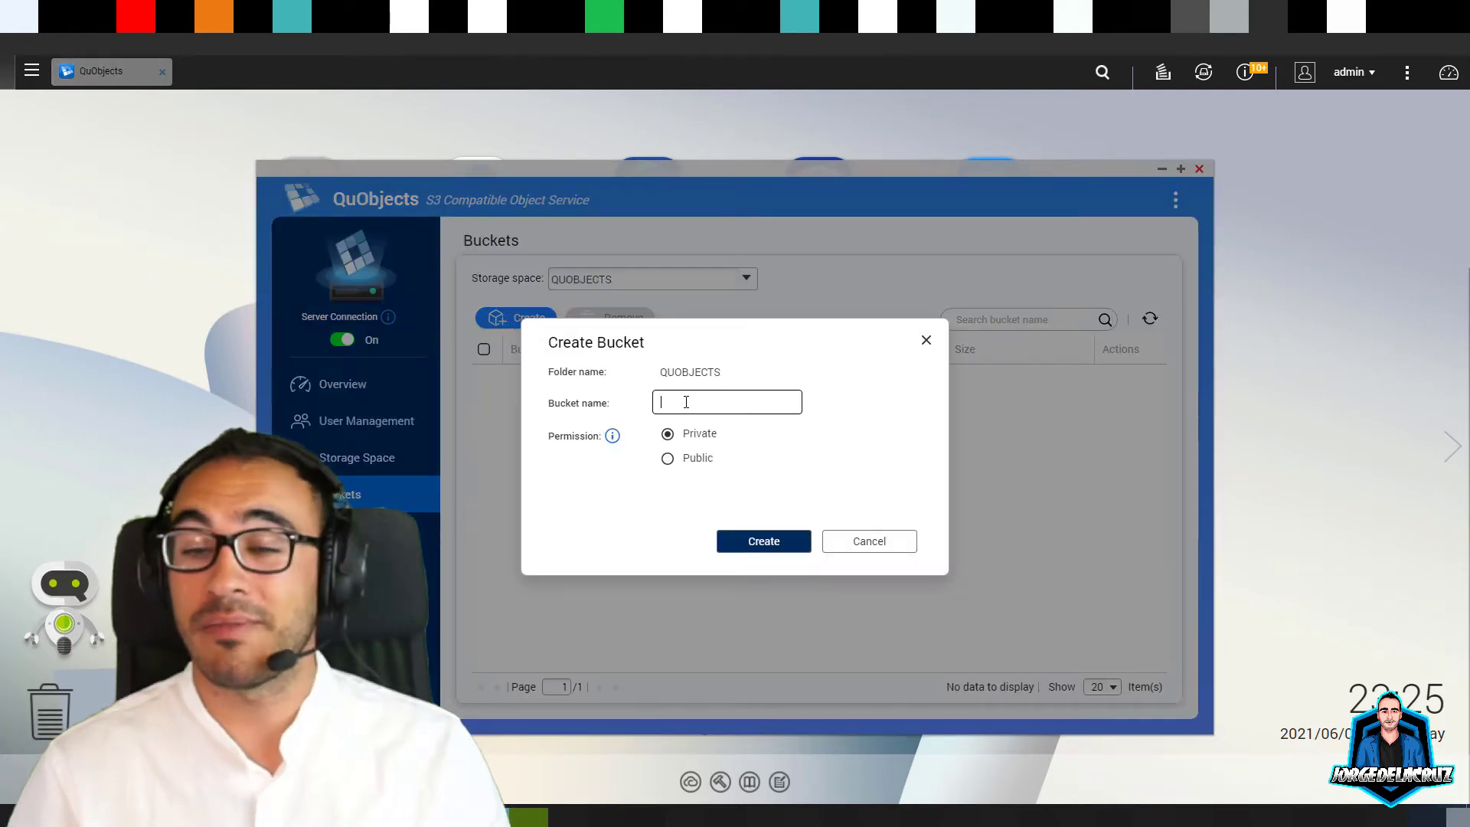
type("QUO")
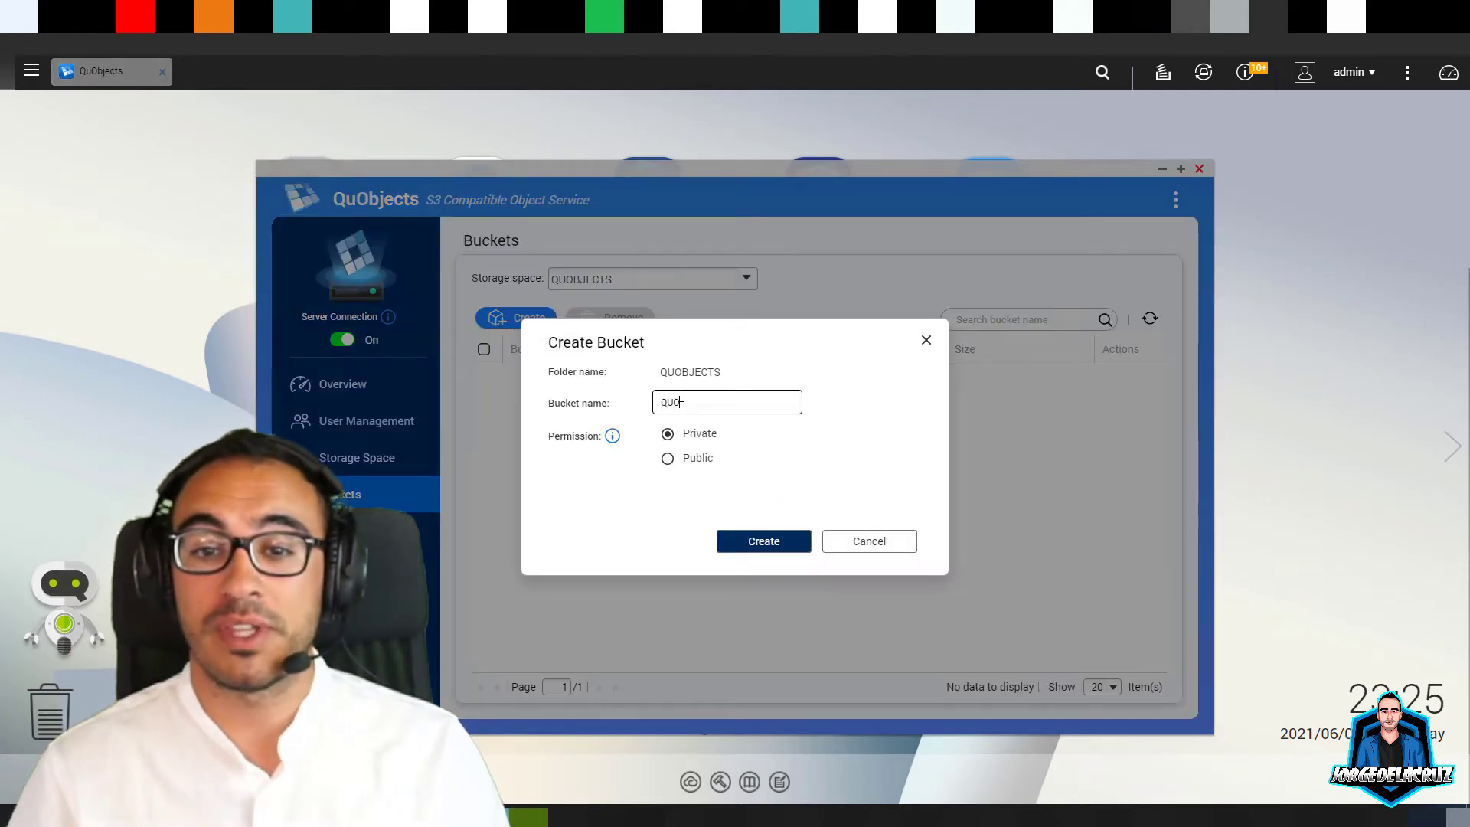
type("BJECTS")
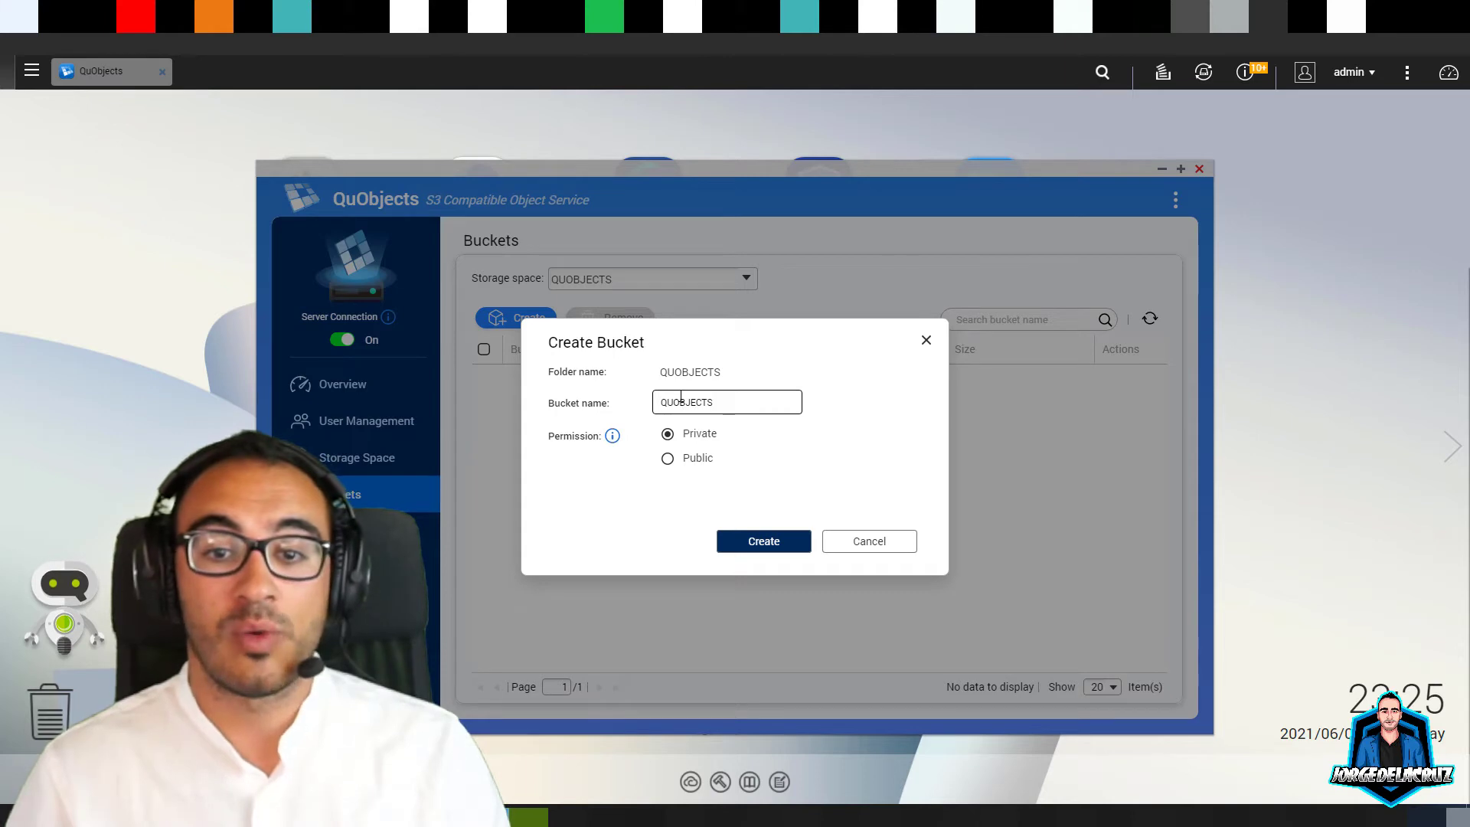
left_click(763, 544)
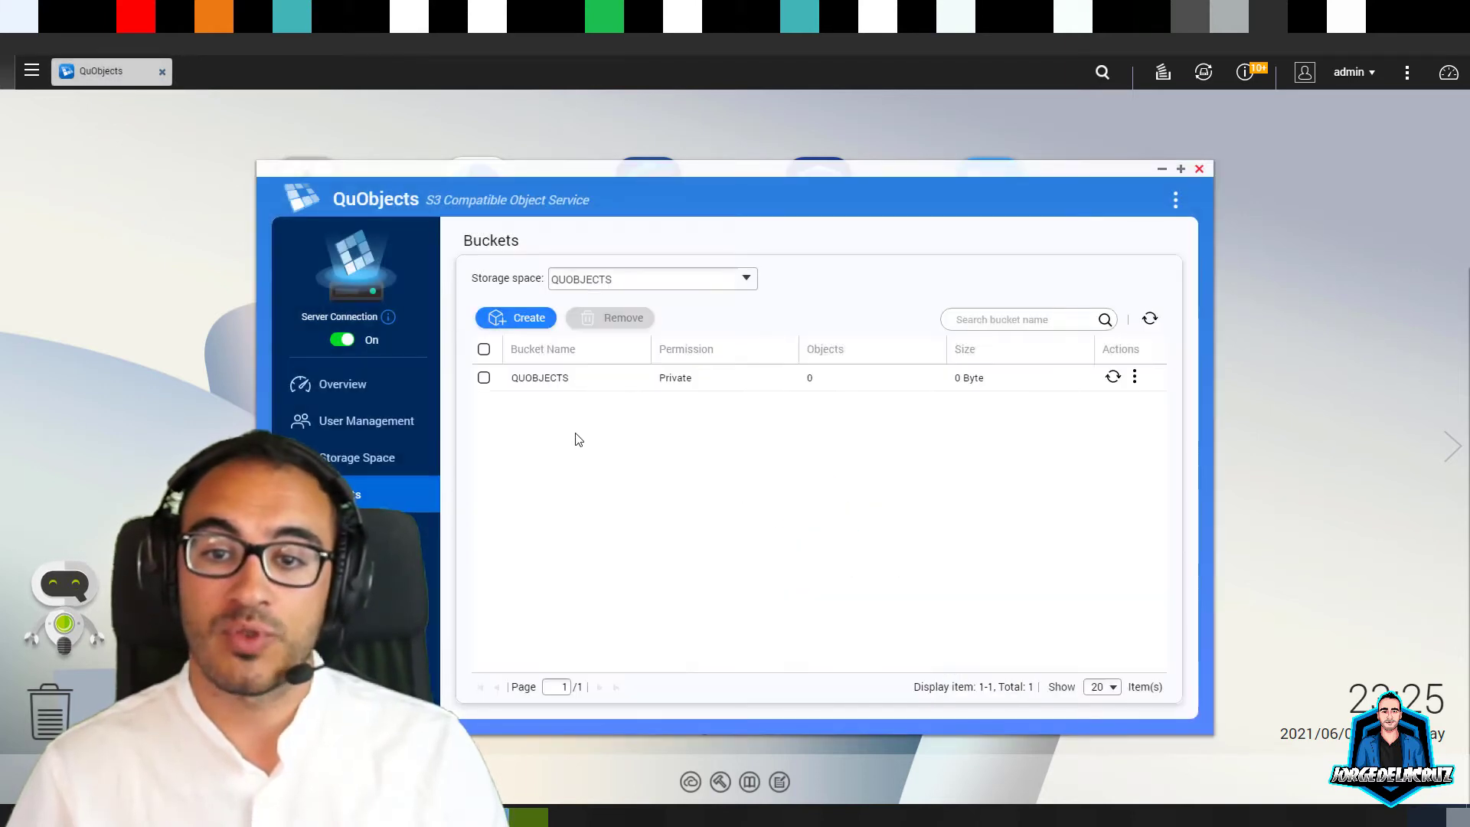
left_click(1134, 377)
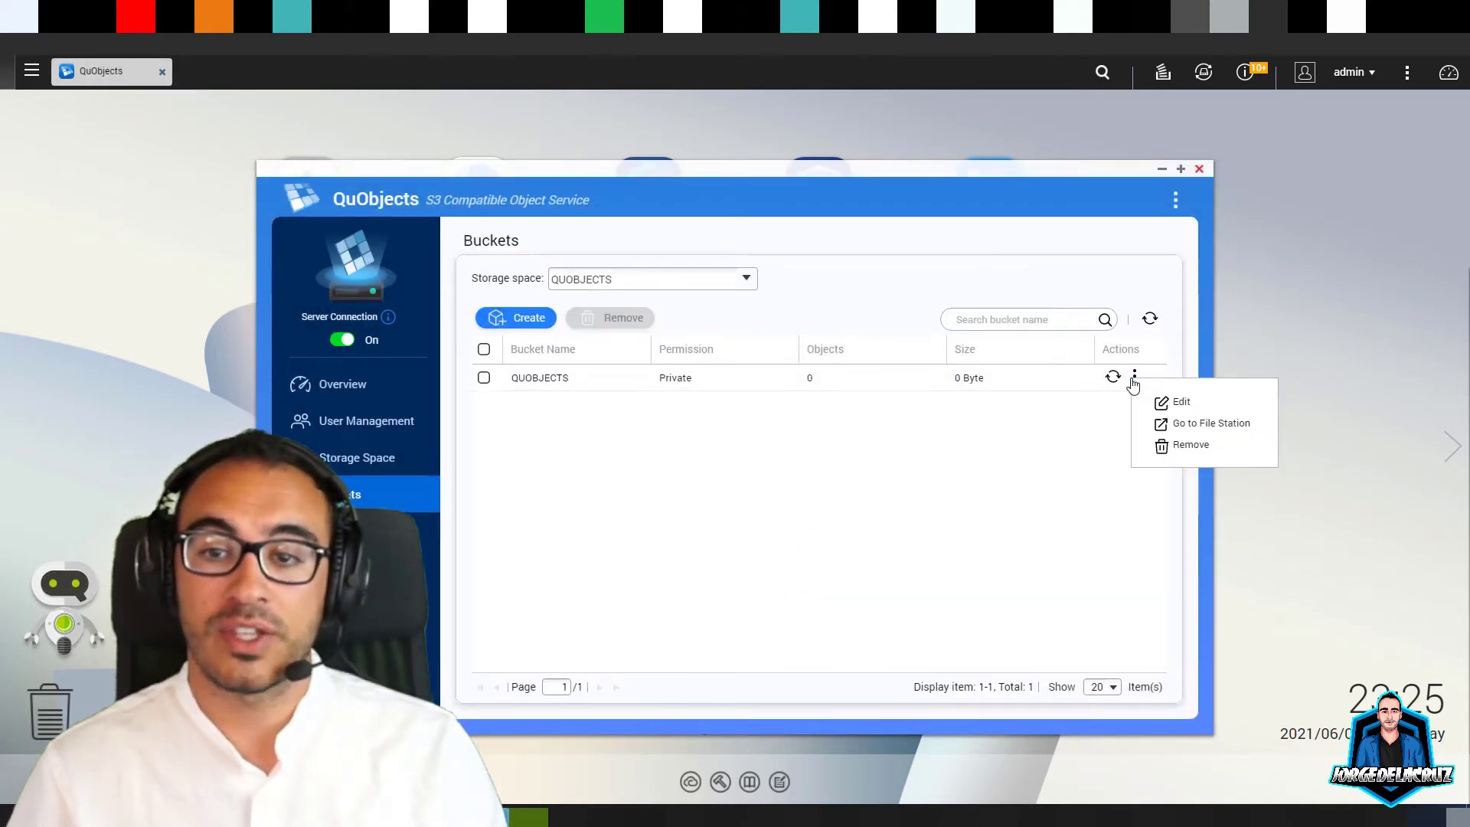
left_click(911, 456)
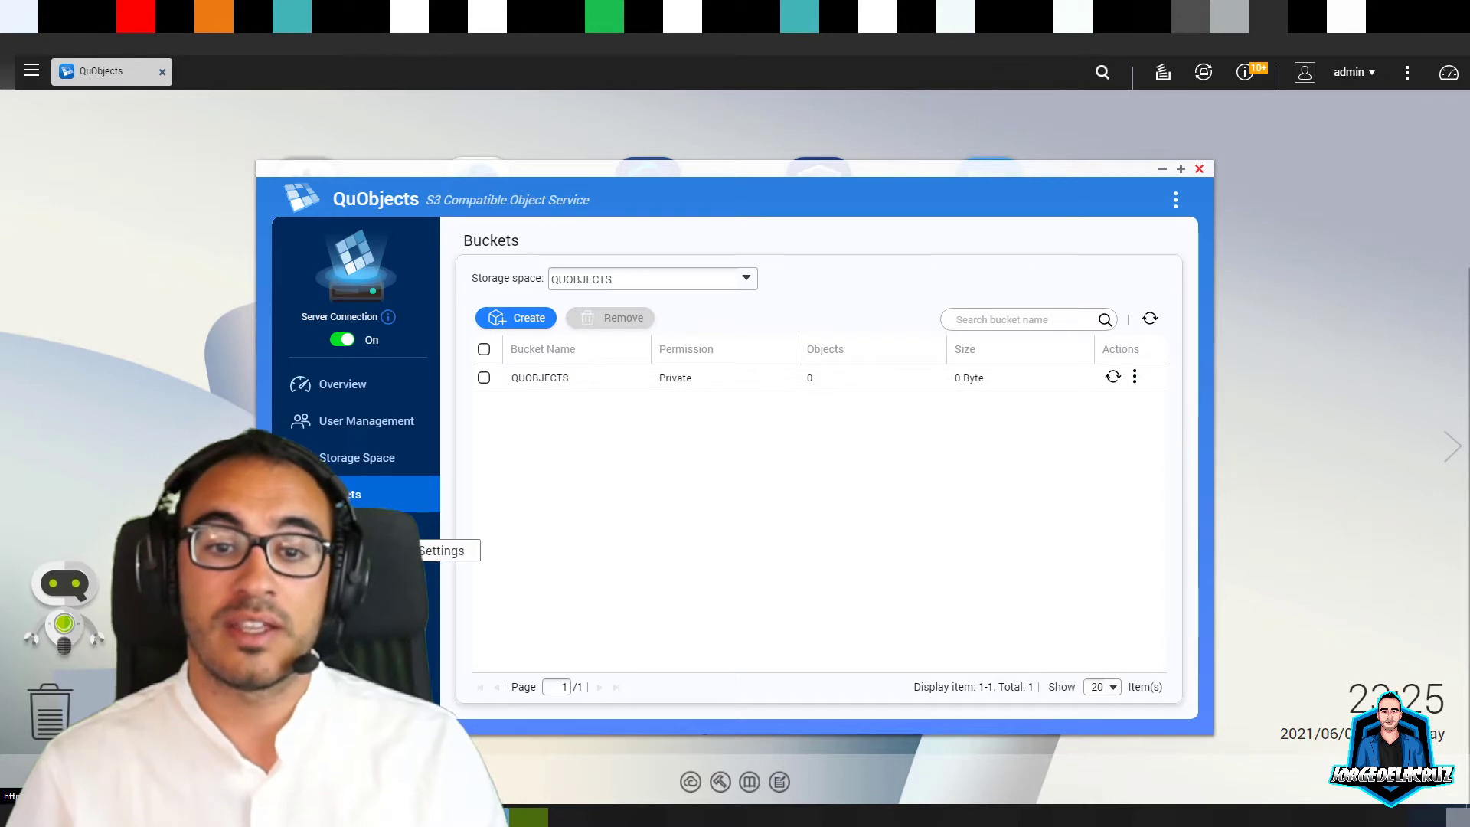
Step: Copy the veeam user's first access key from Key Details, then return to Veeam
left_click(360, 530)
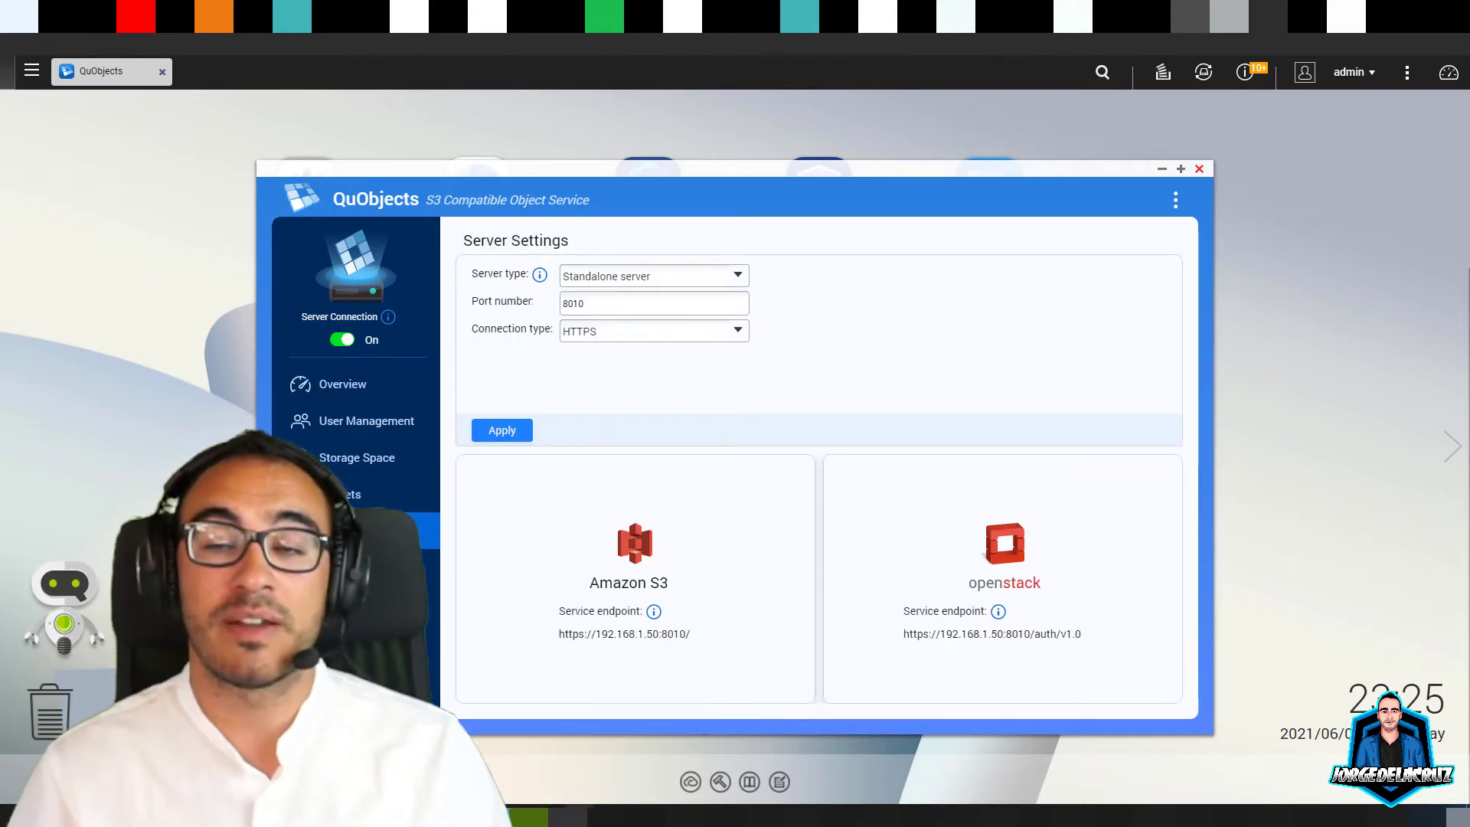
mouse_move(584, 802)
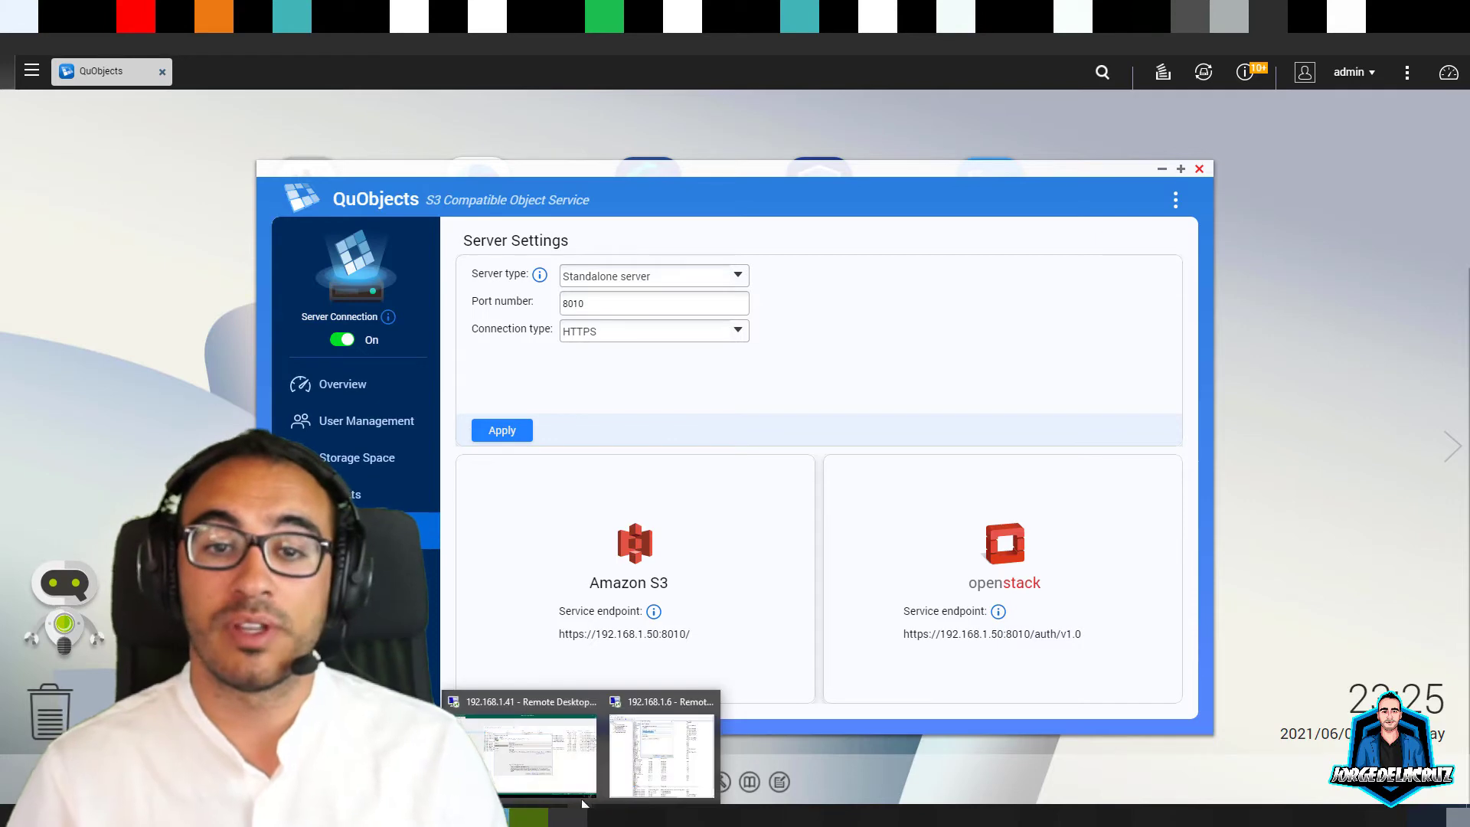
left_click(366, 423)
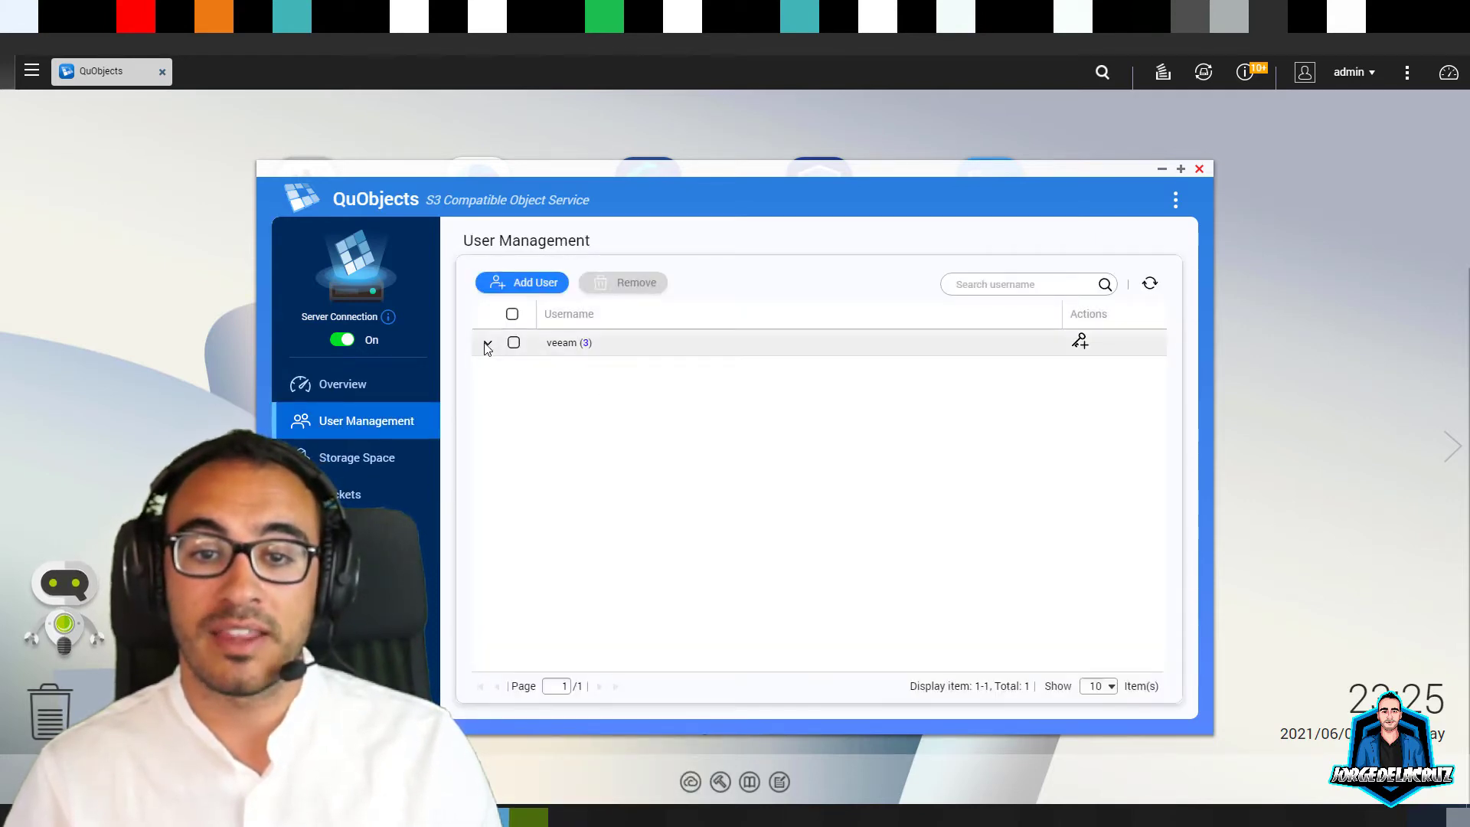
left_click(485, 343)
left_click(1121, 399)
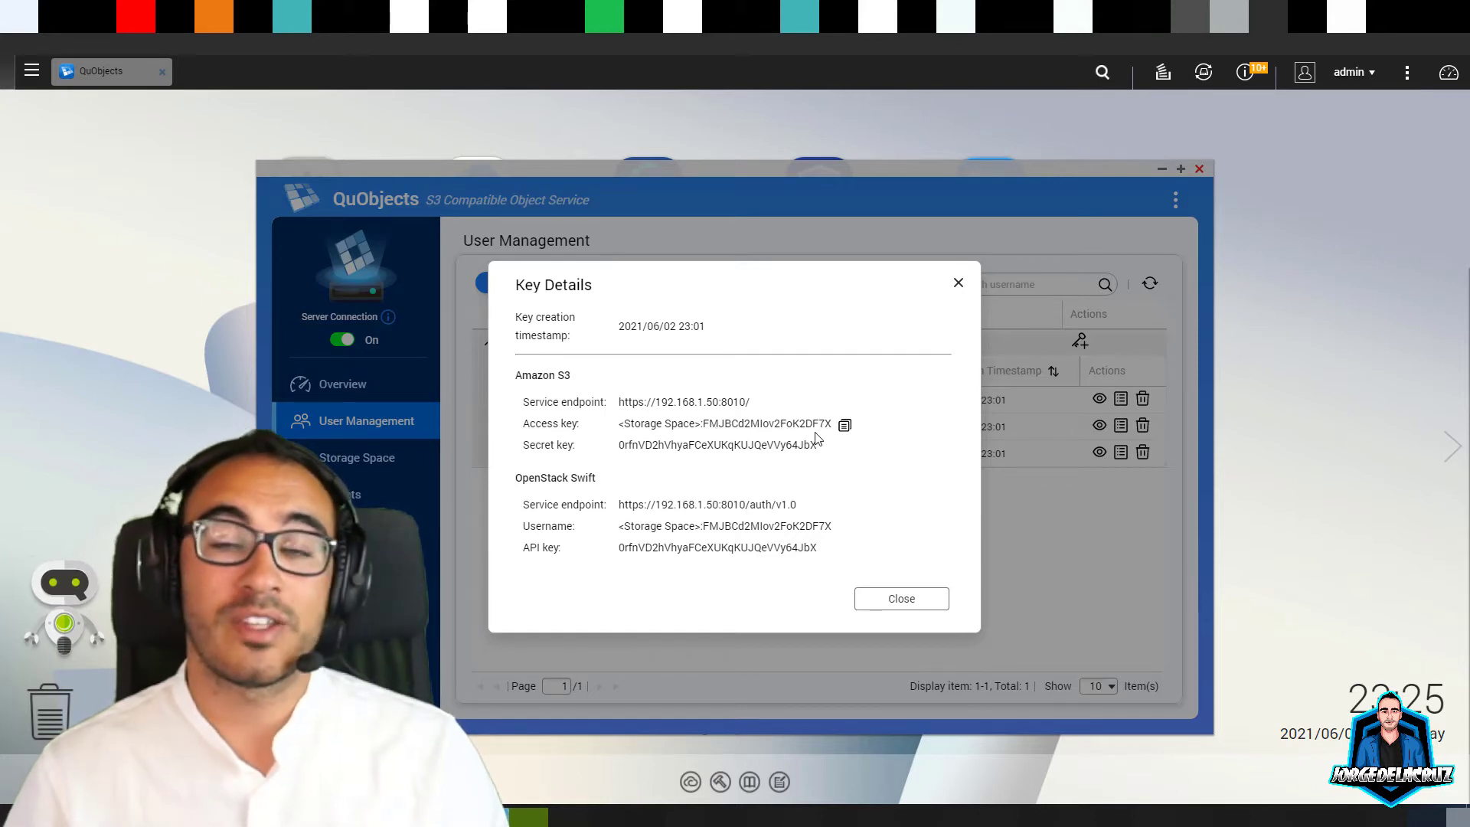
left_click(845, 425)
left_click(851, 455)
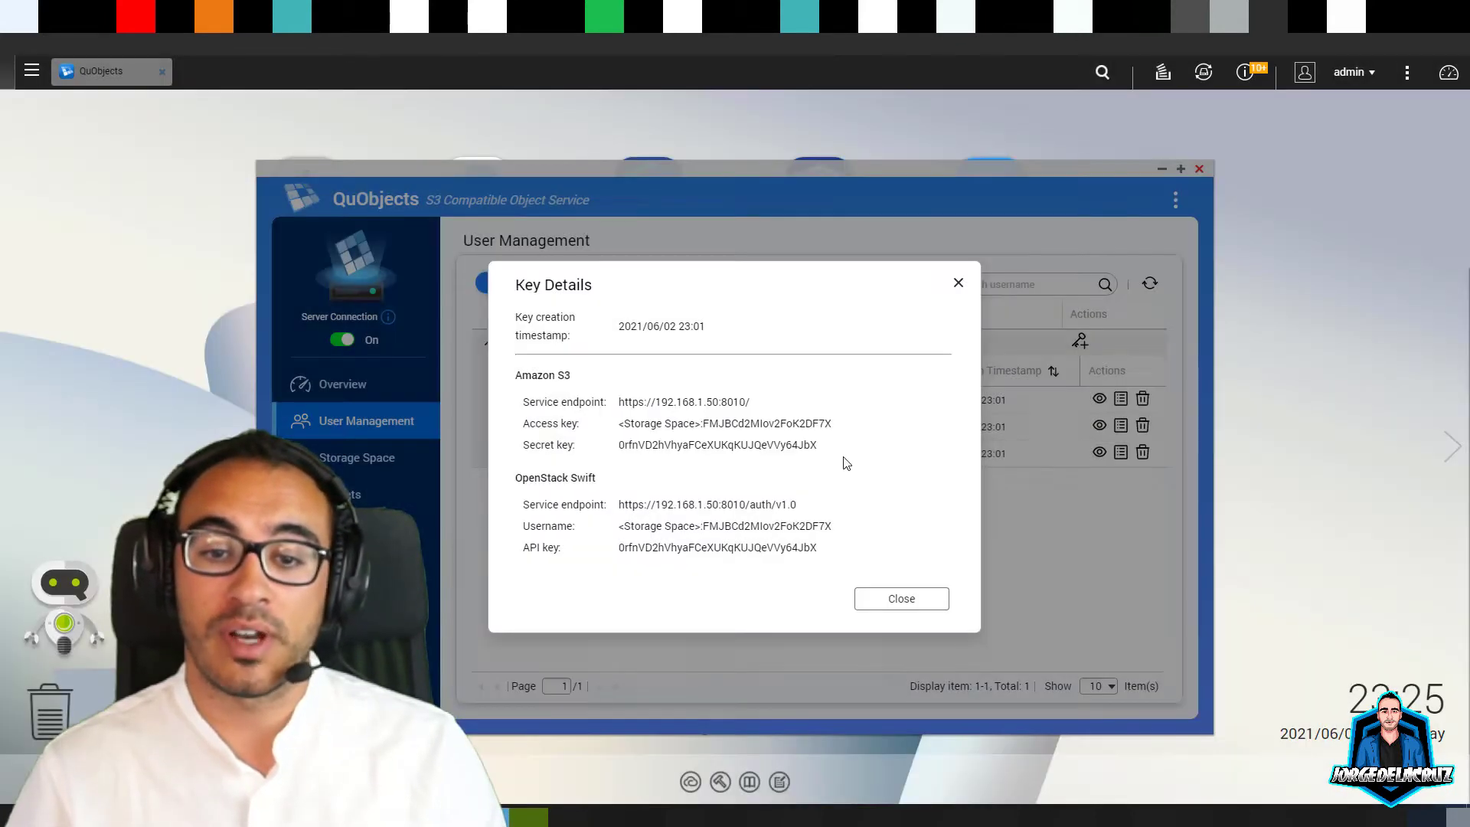
left_click(622, 785)
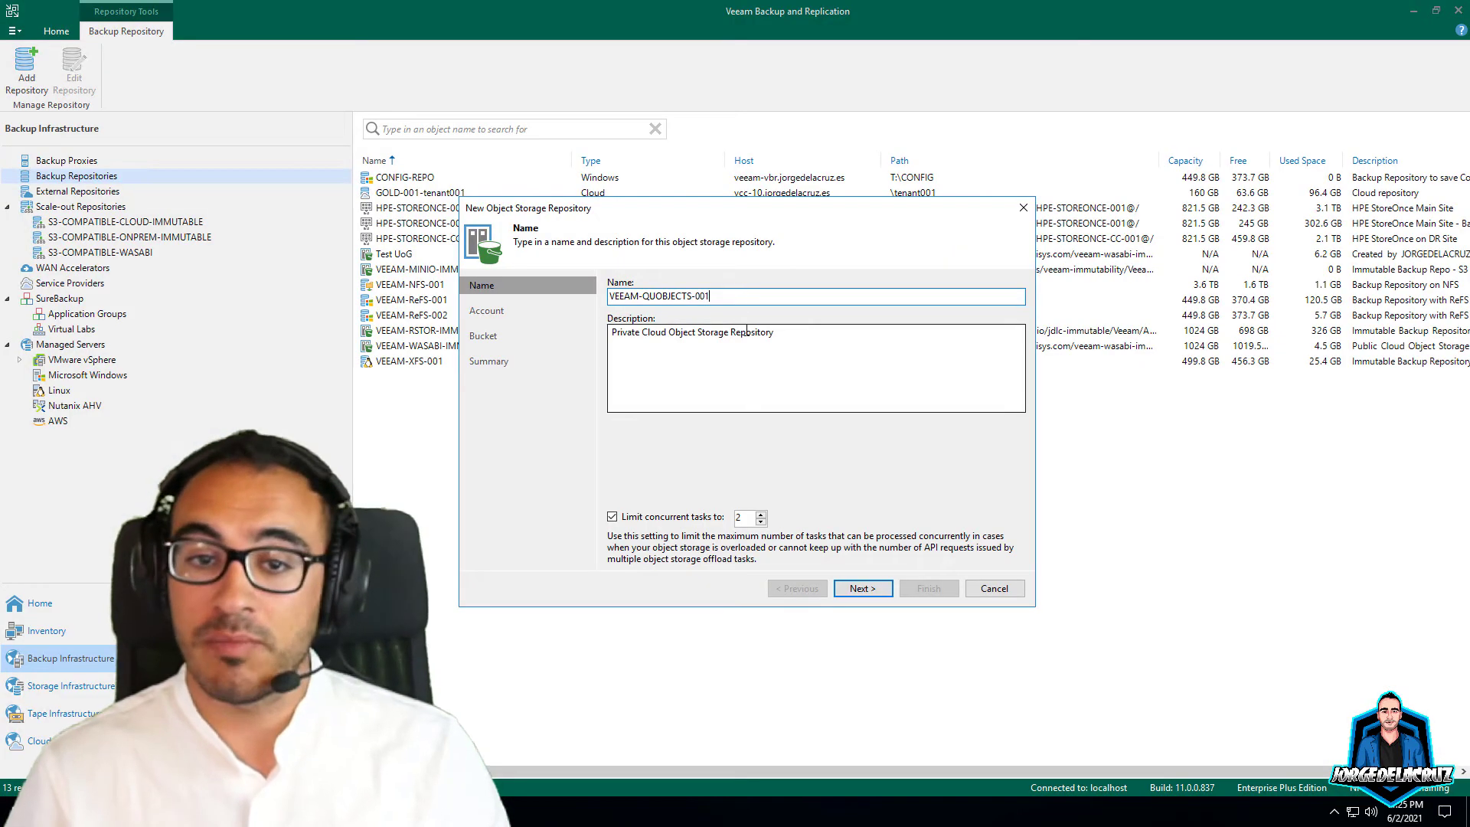
Step: Update QuObjects Credentials with the pasted access key prefixed QUOBJECTS:, then reach the bucket step
left_click(862, 588)
left_click(731, 332)
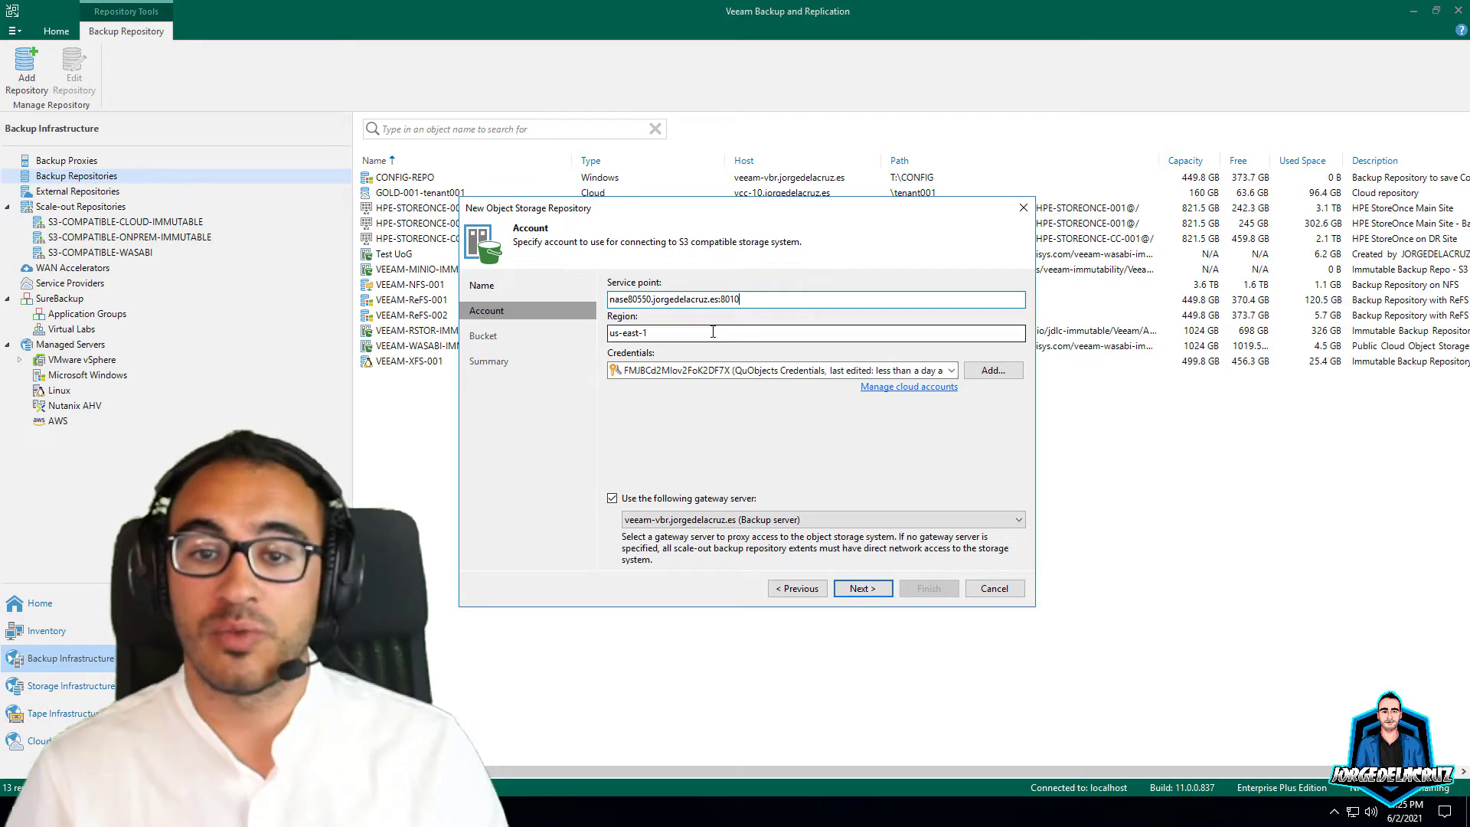
left_click(909, 387)
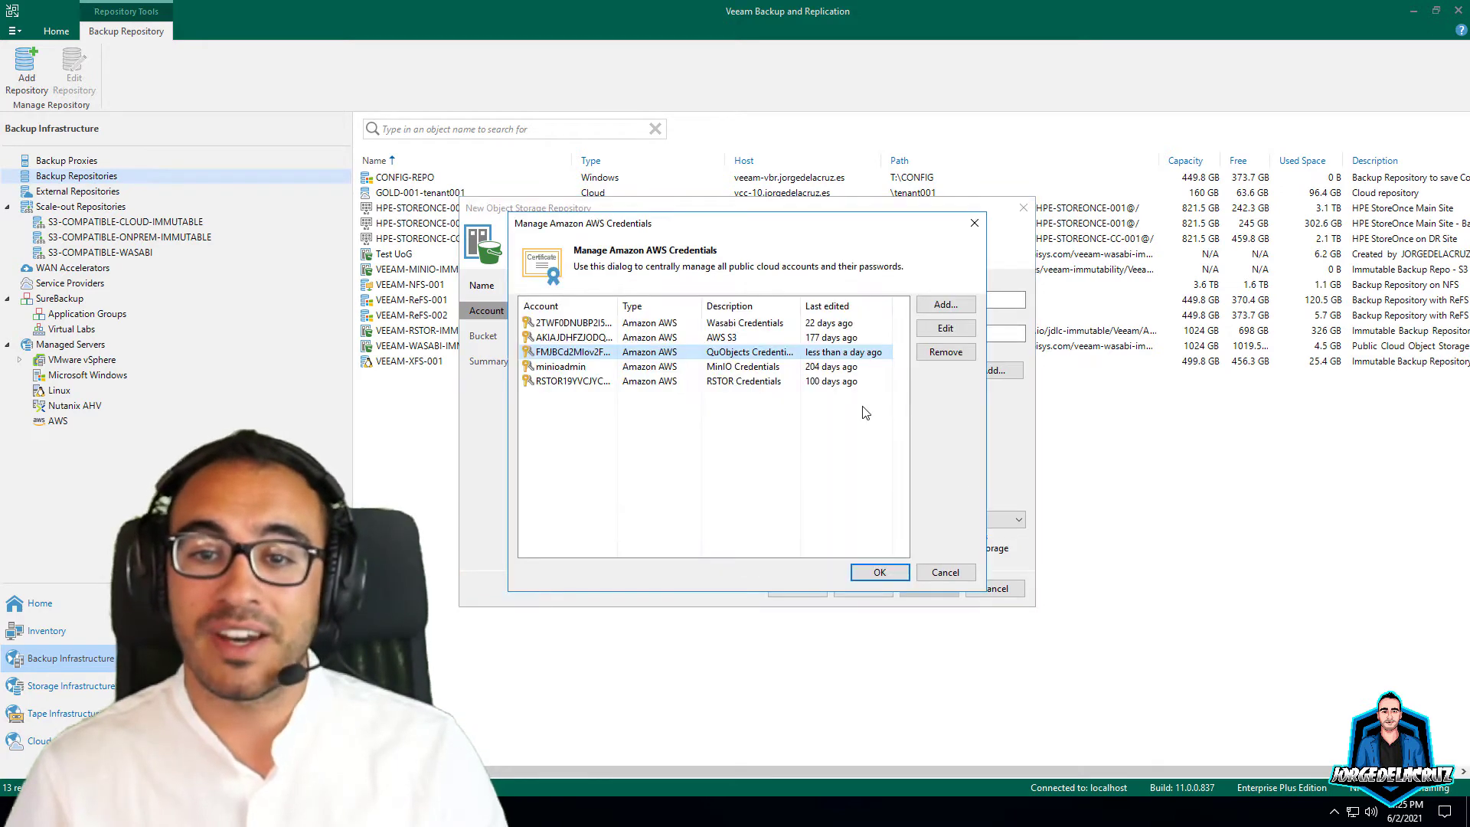
left_click(950, 330)
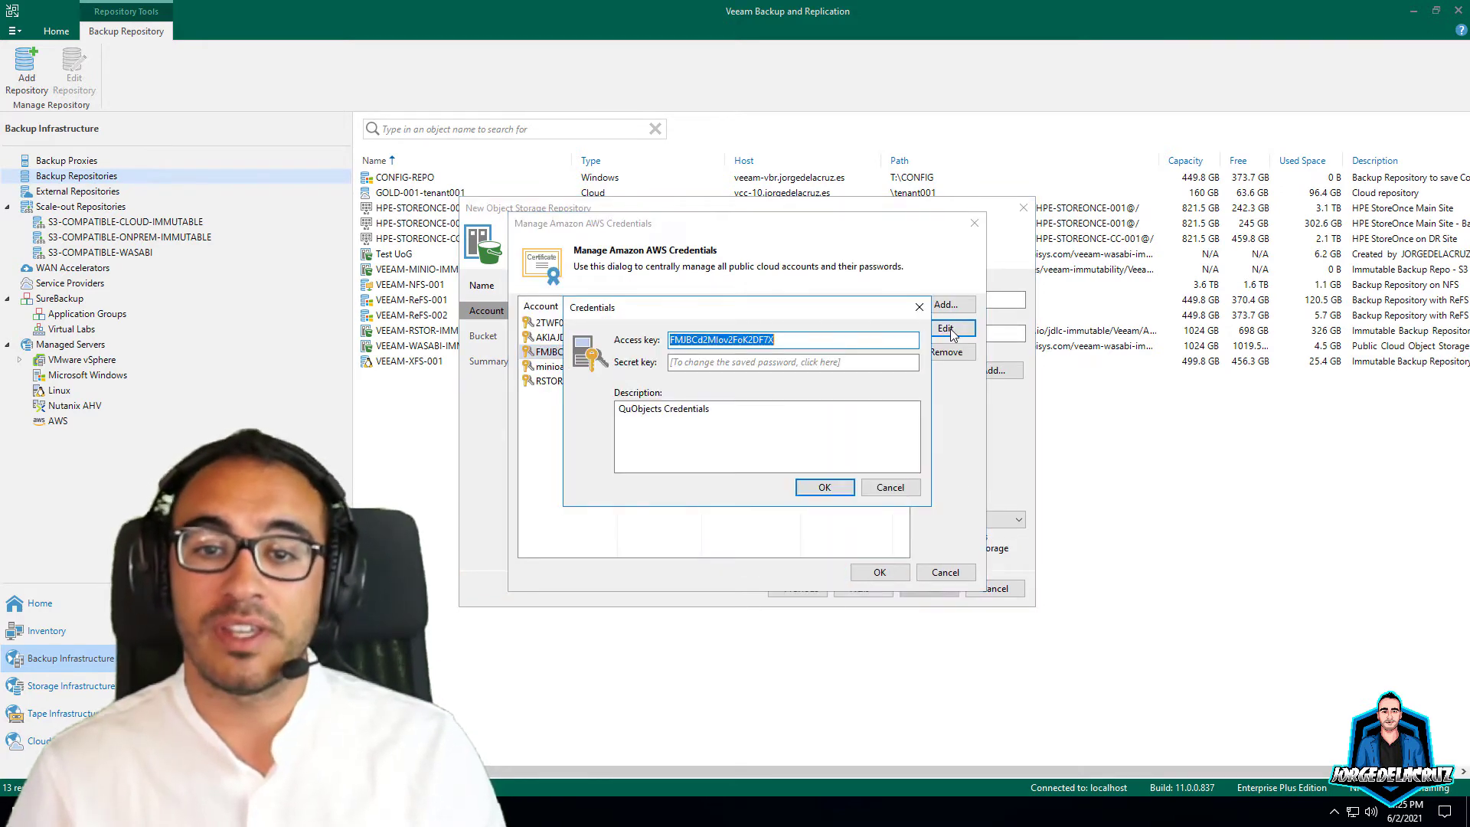
left_click(676, 340)
key("ctrl+a")
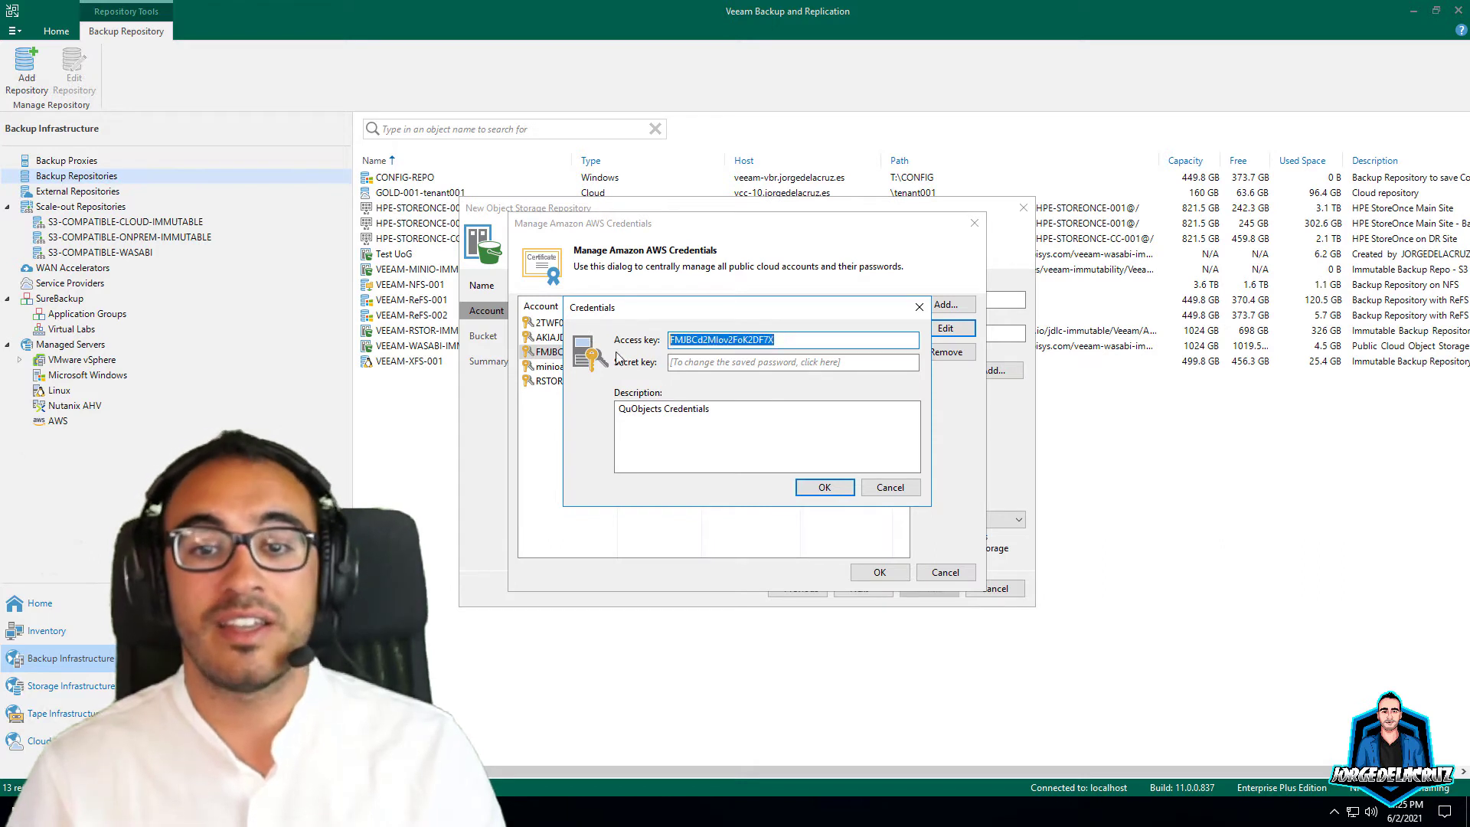
key("ctrl+v")
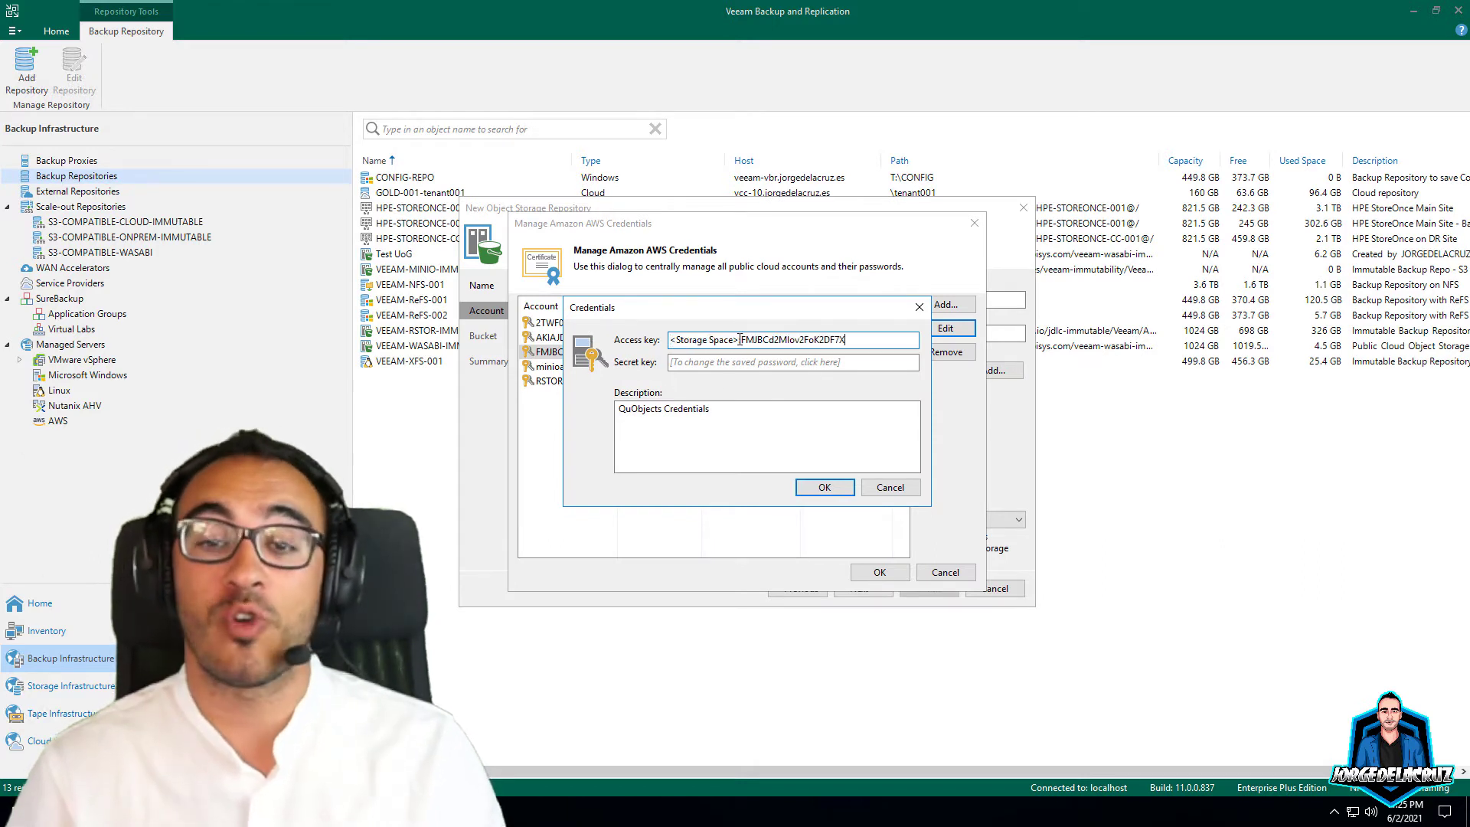
left_click_drag(739, 339, 656, 341)
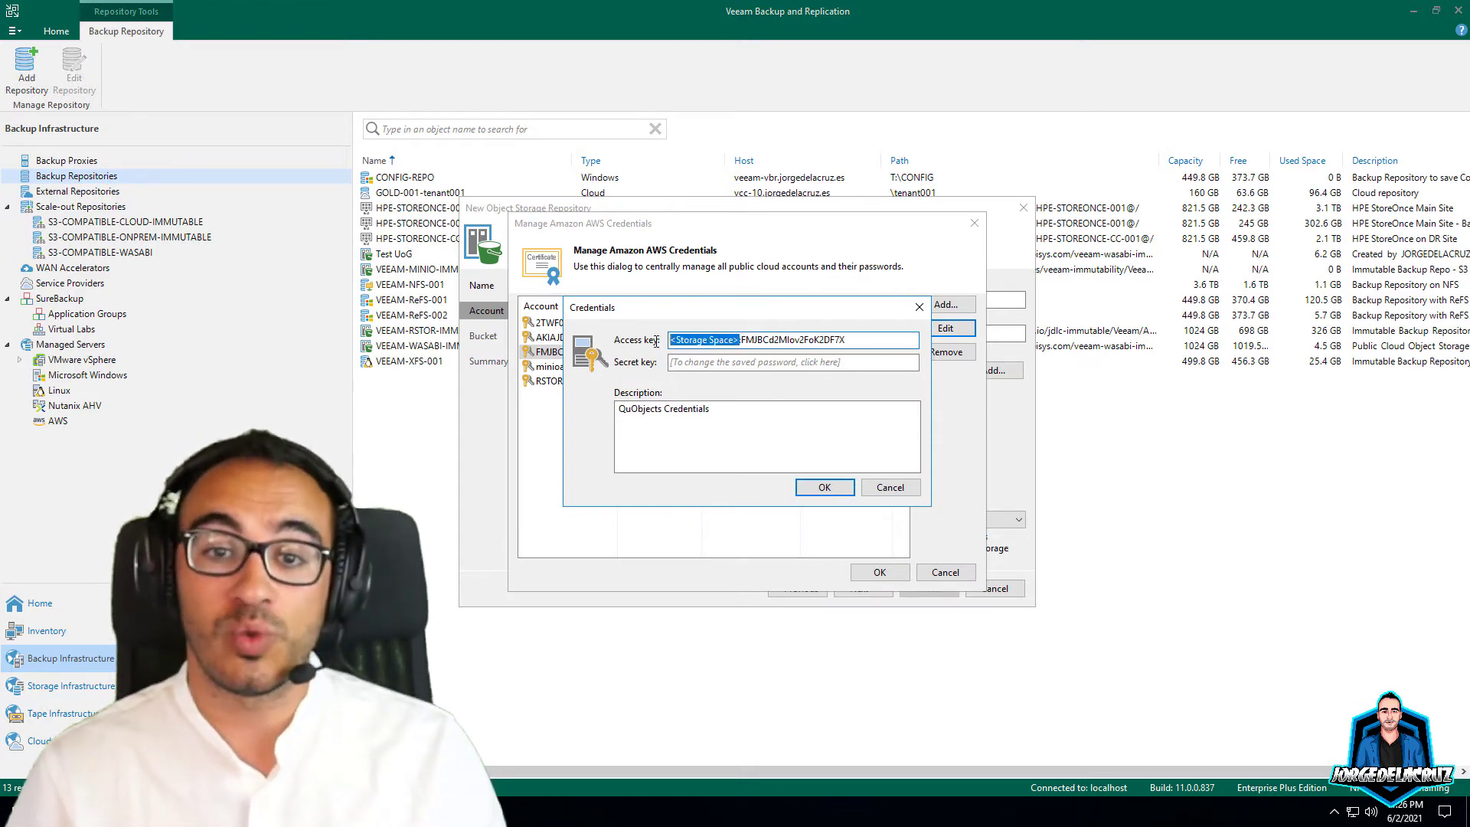
type("Q")
type("UOBJECT")
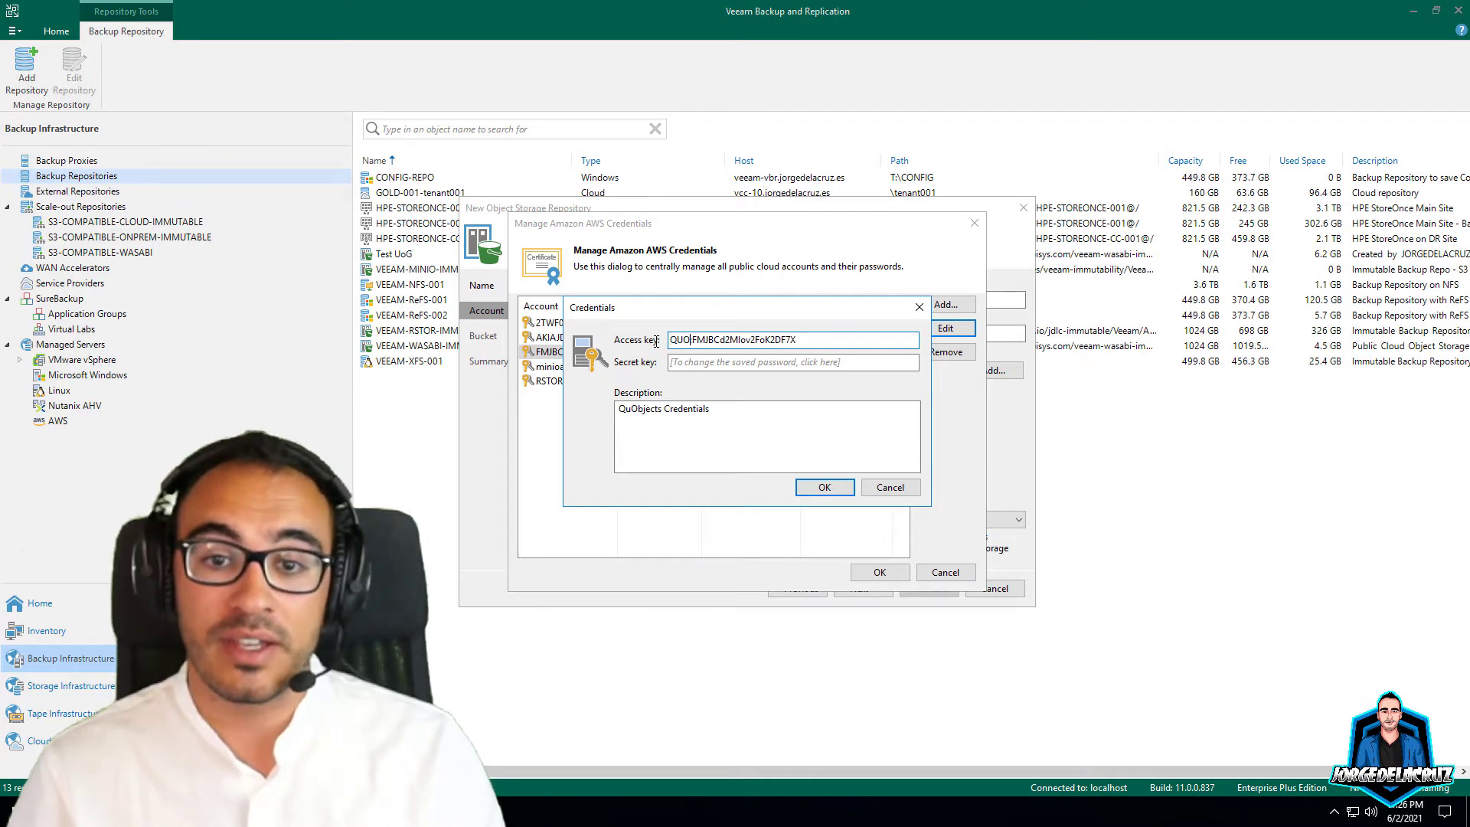
type("S:")
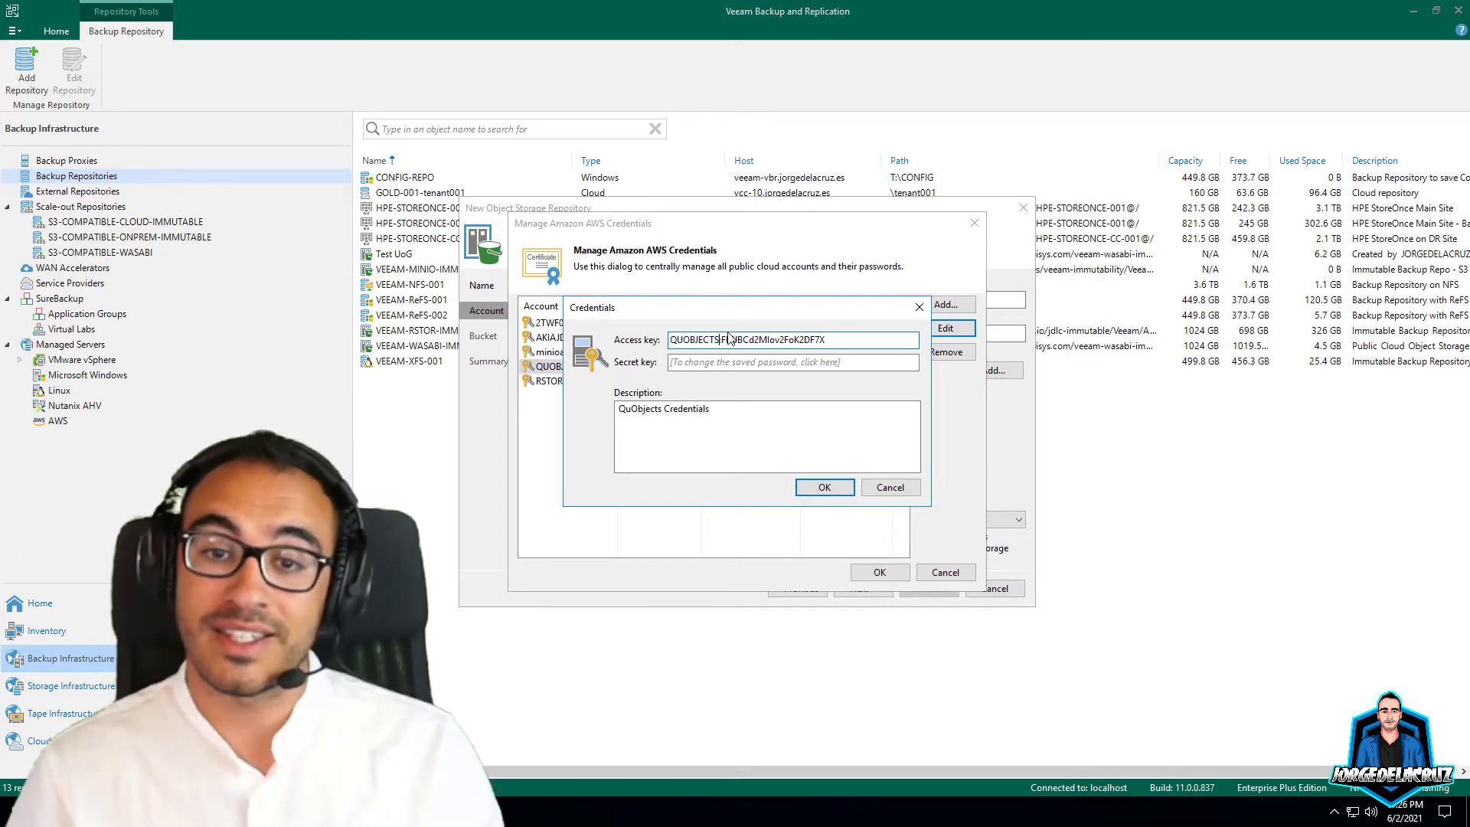
left_click(810, 487)
left_click(881, 573)
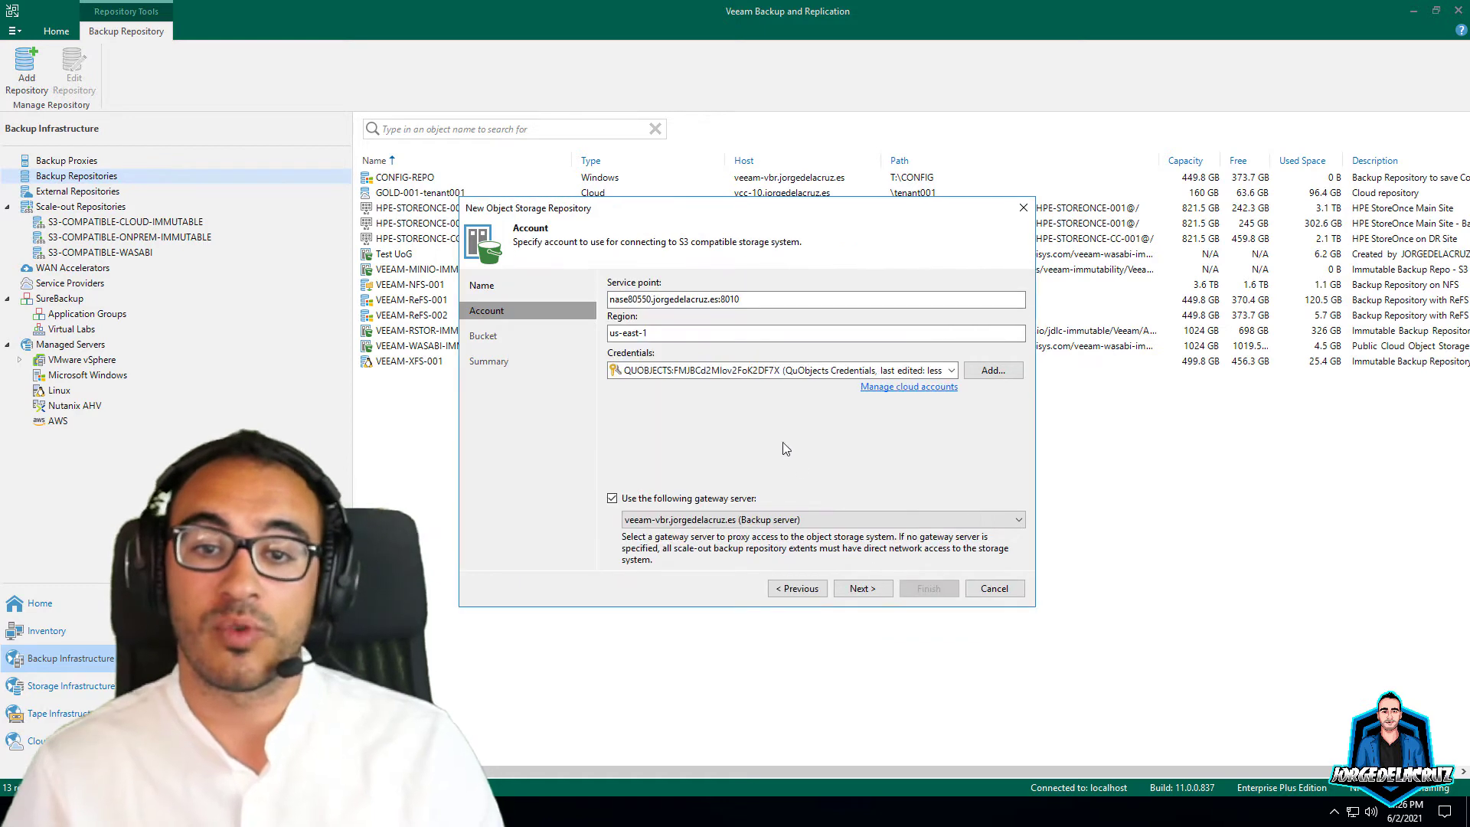
left_click(861, 588)
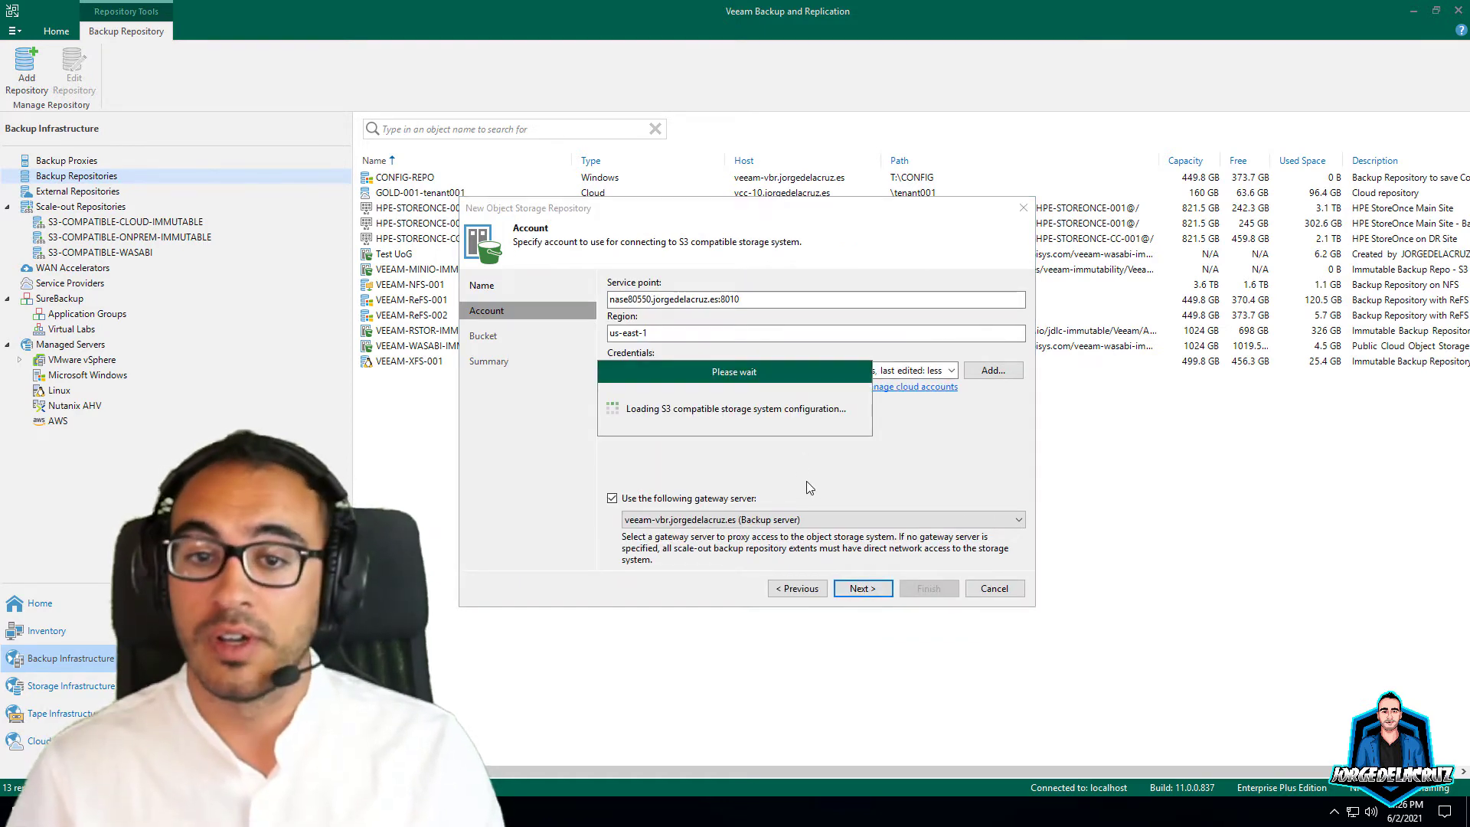
Step: Select bucket QUOBJECTS and a new folder VEEAM inside it for the repository
left_click(988, 304)
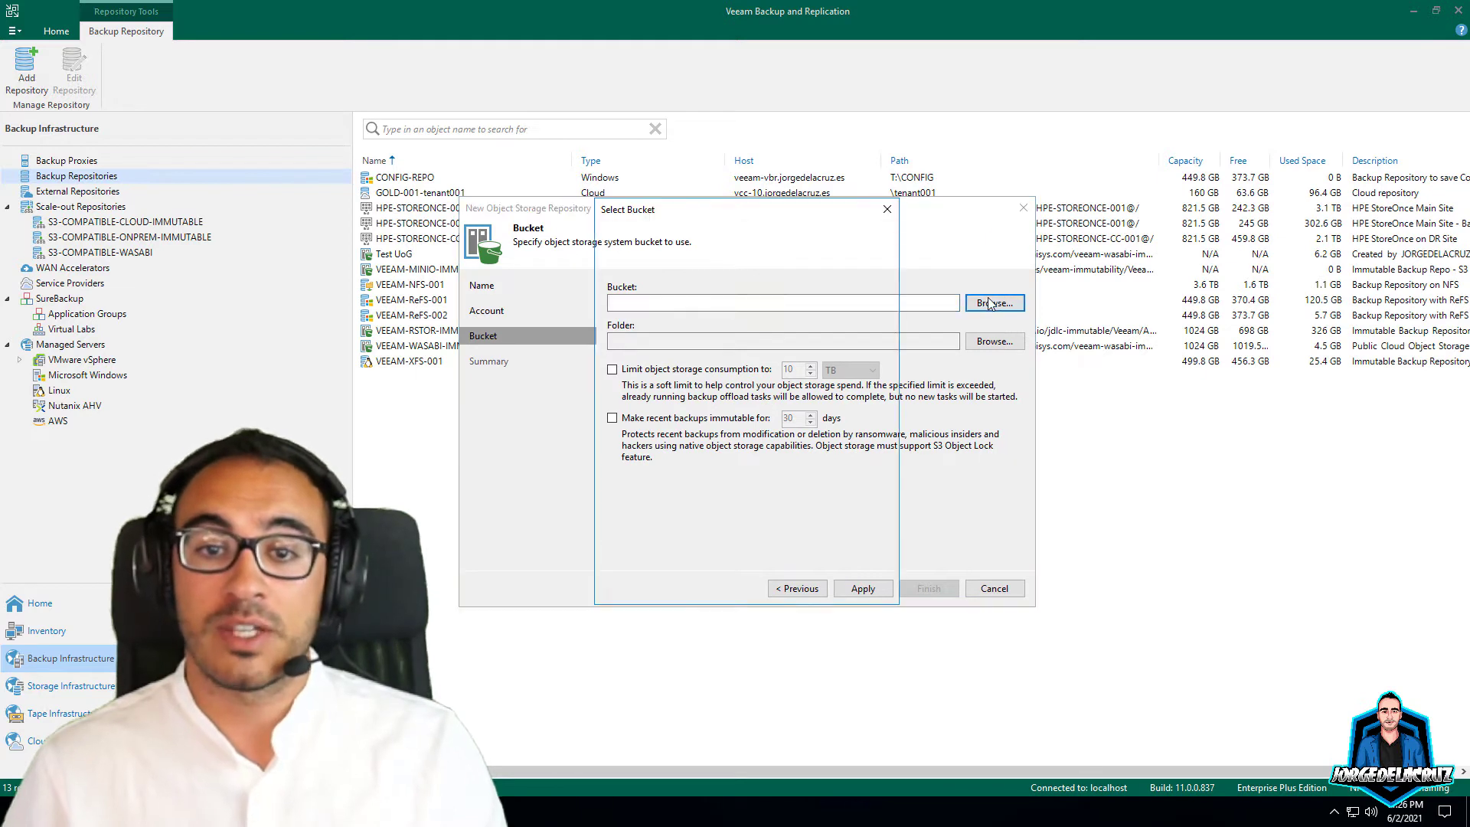
left_click(666, 266)
left_click(788, 586)
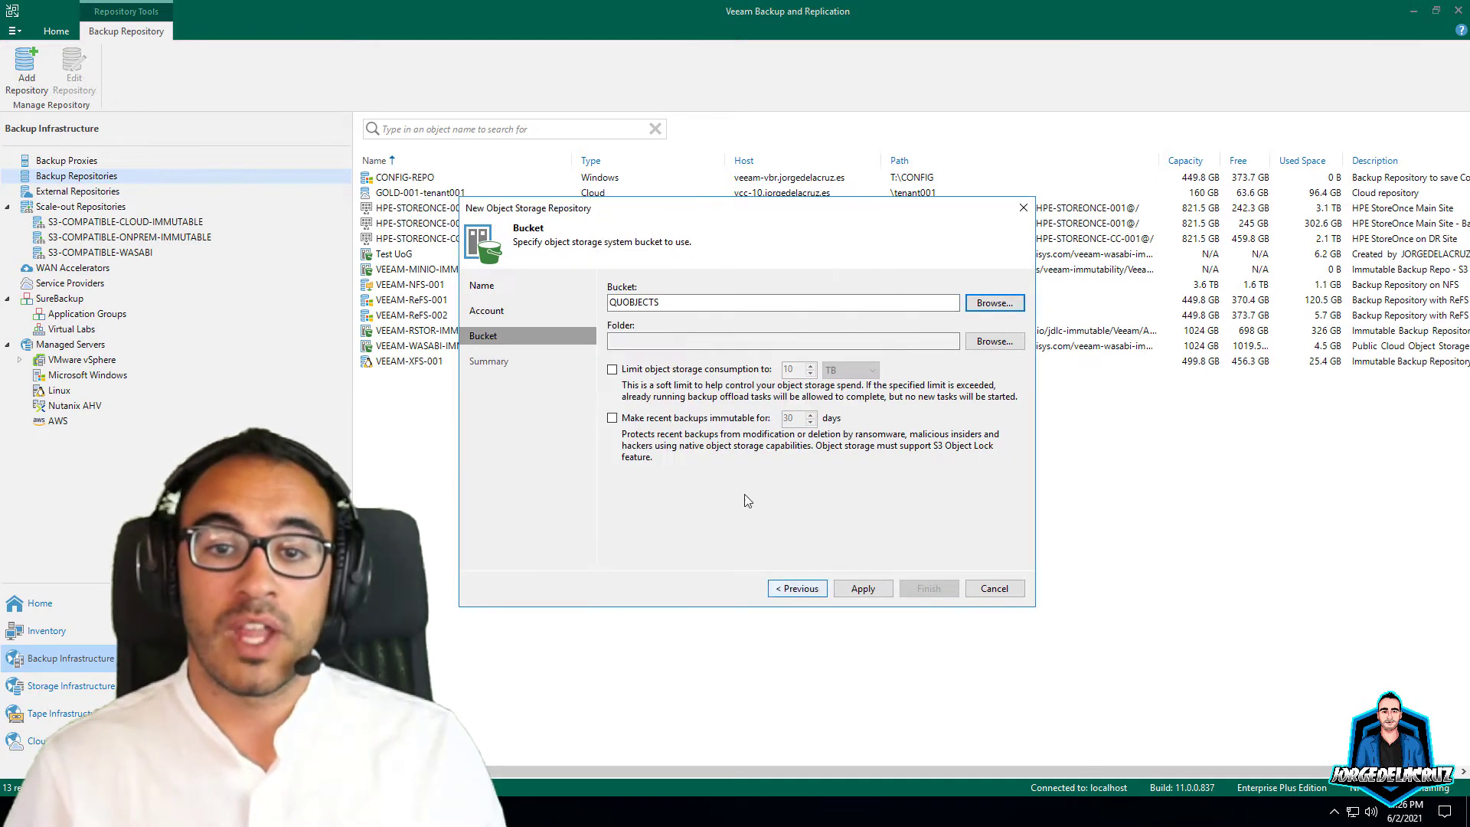
left_click(995, 342)
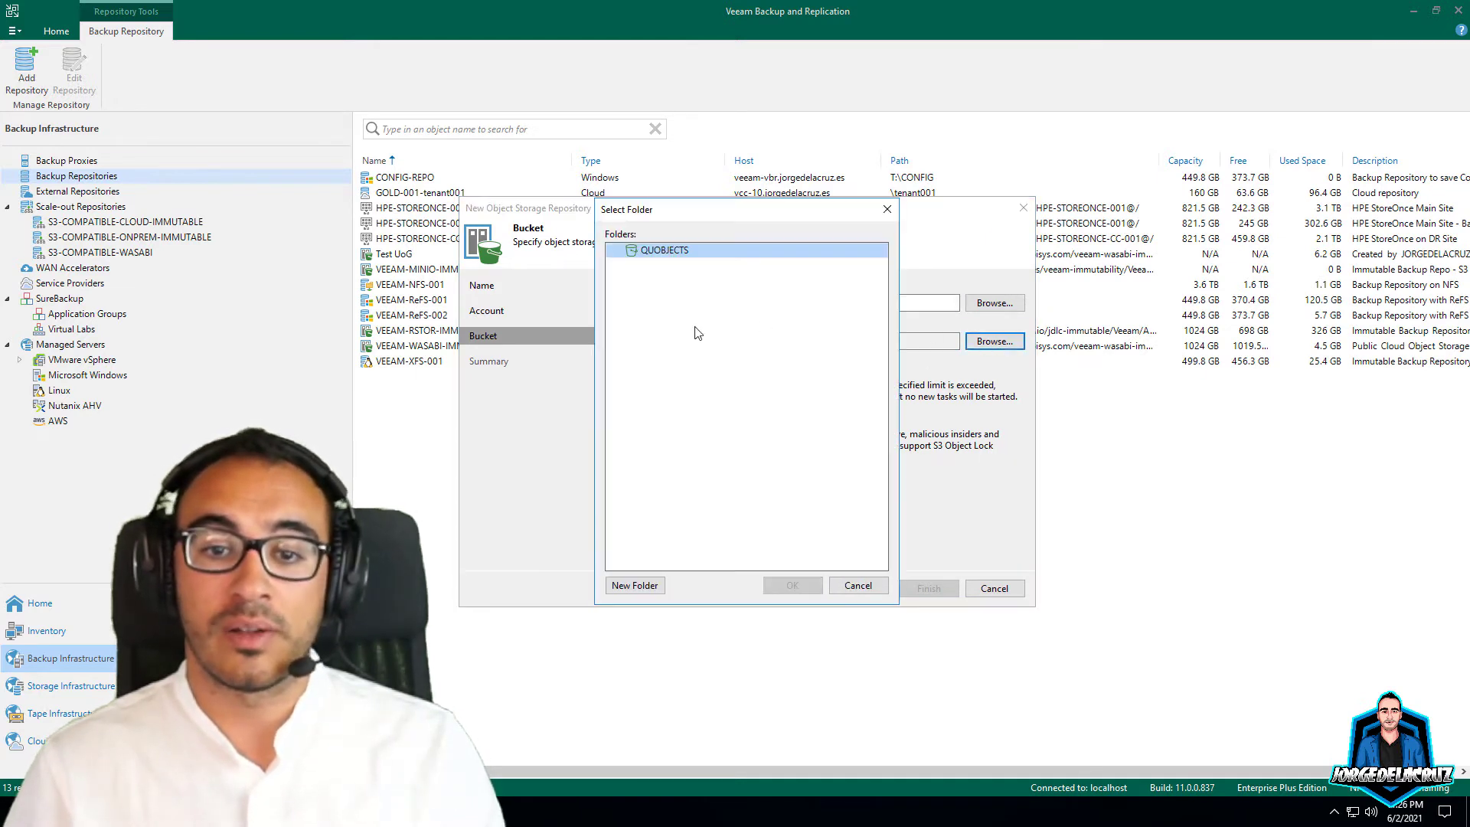
left_click(635, 586)
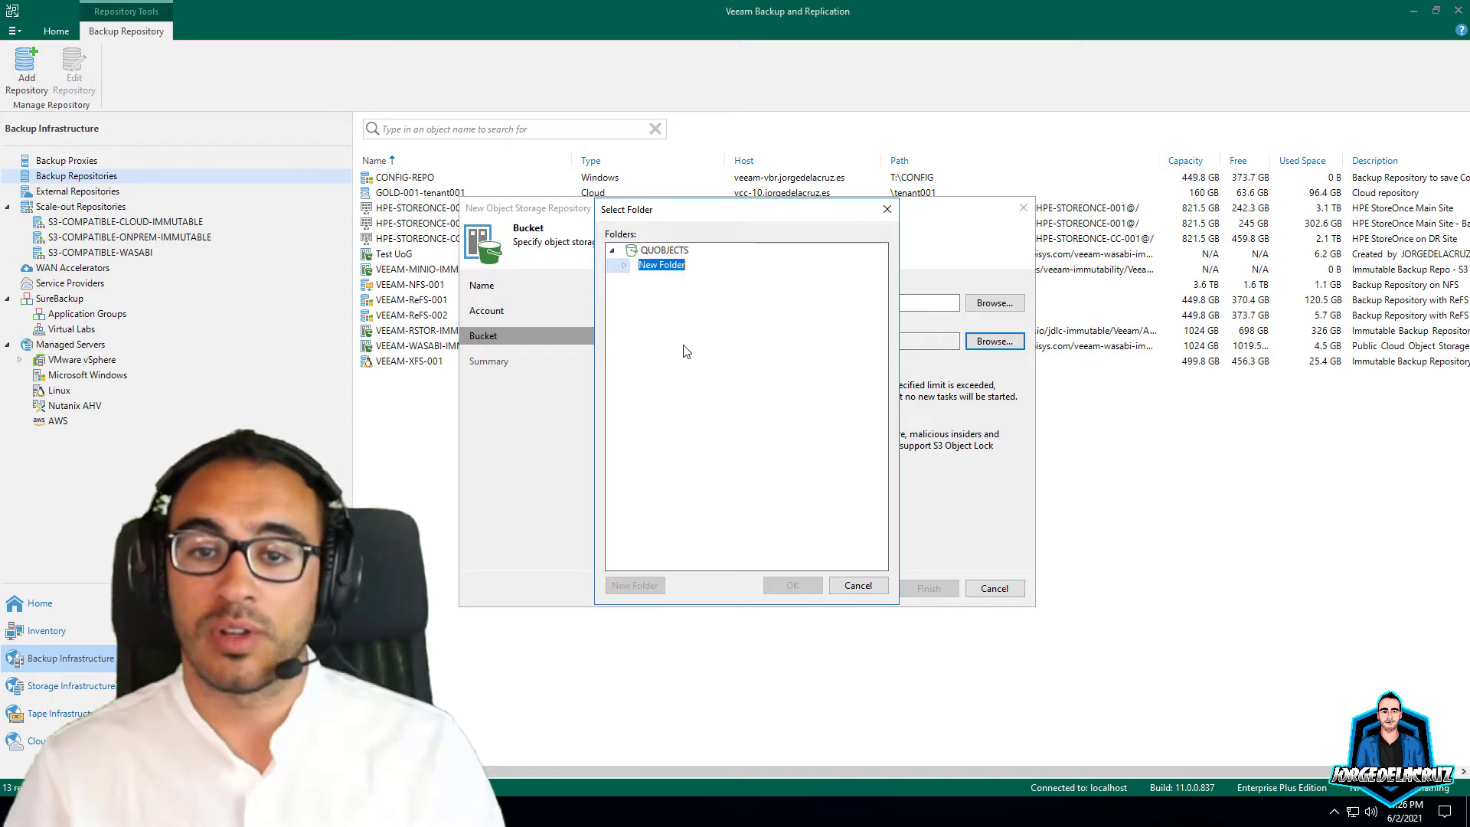
type("VEEAM")
key("Return")
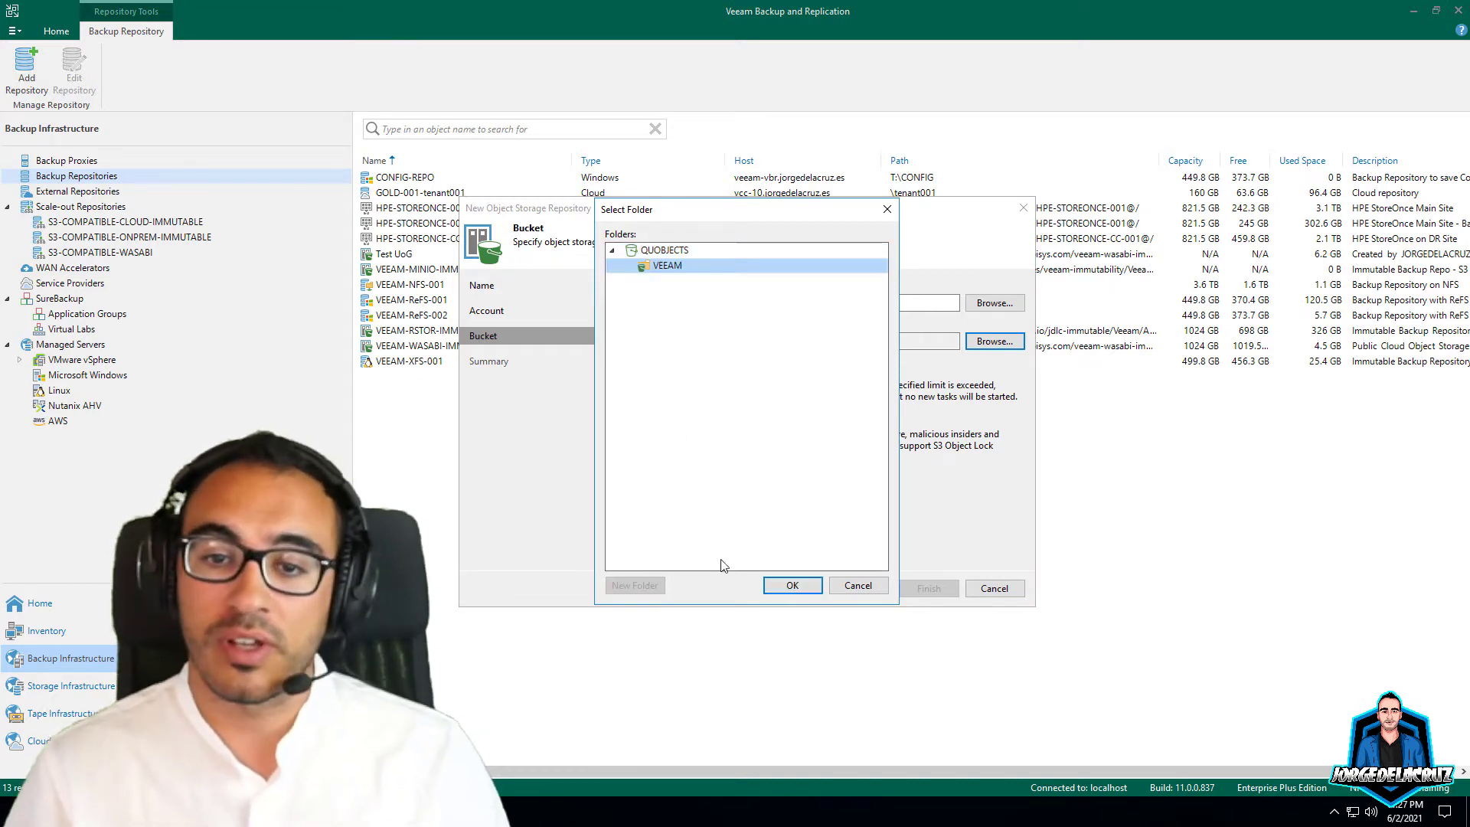
left_click(790, 586)
Step: Limit object storage consumption to 1 TB, apply, and finish the repository
left_click(616, 372)
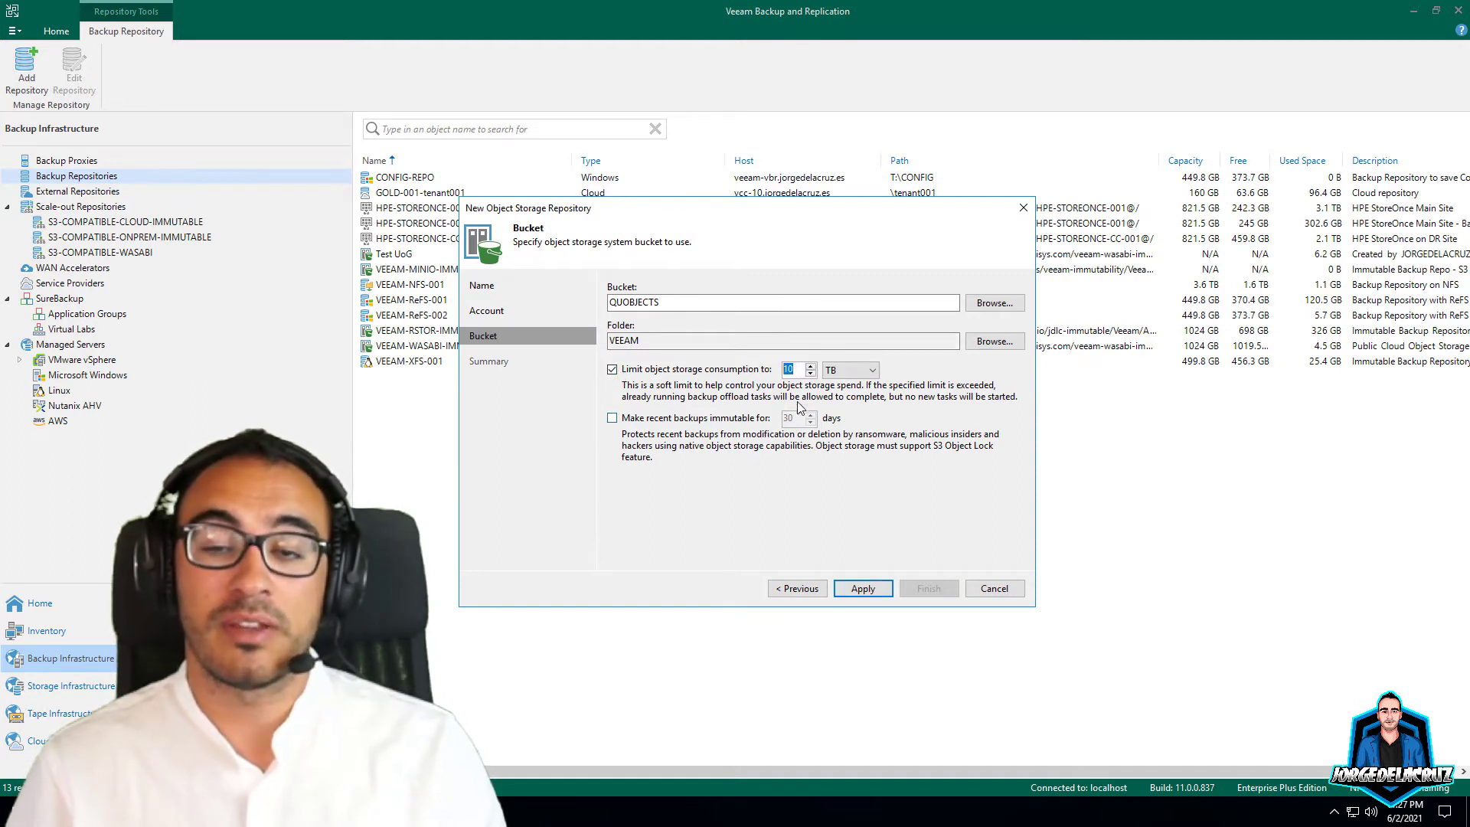
type("1")
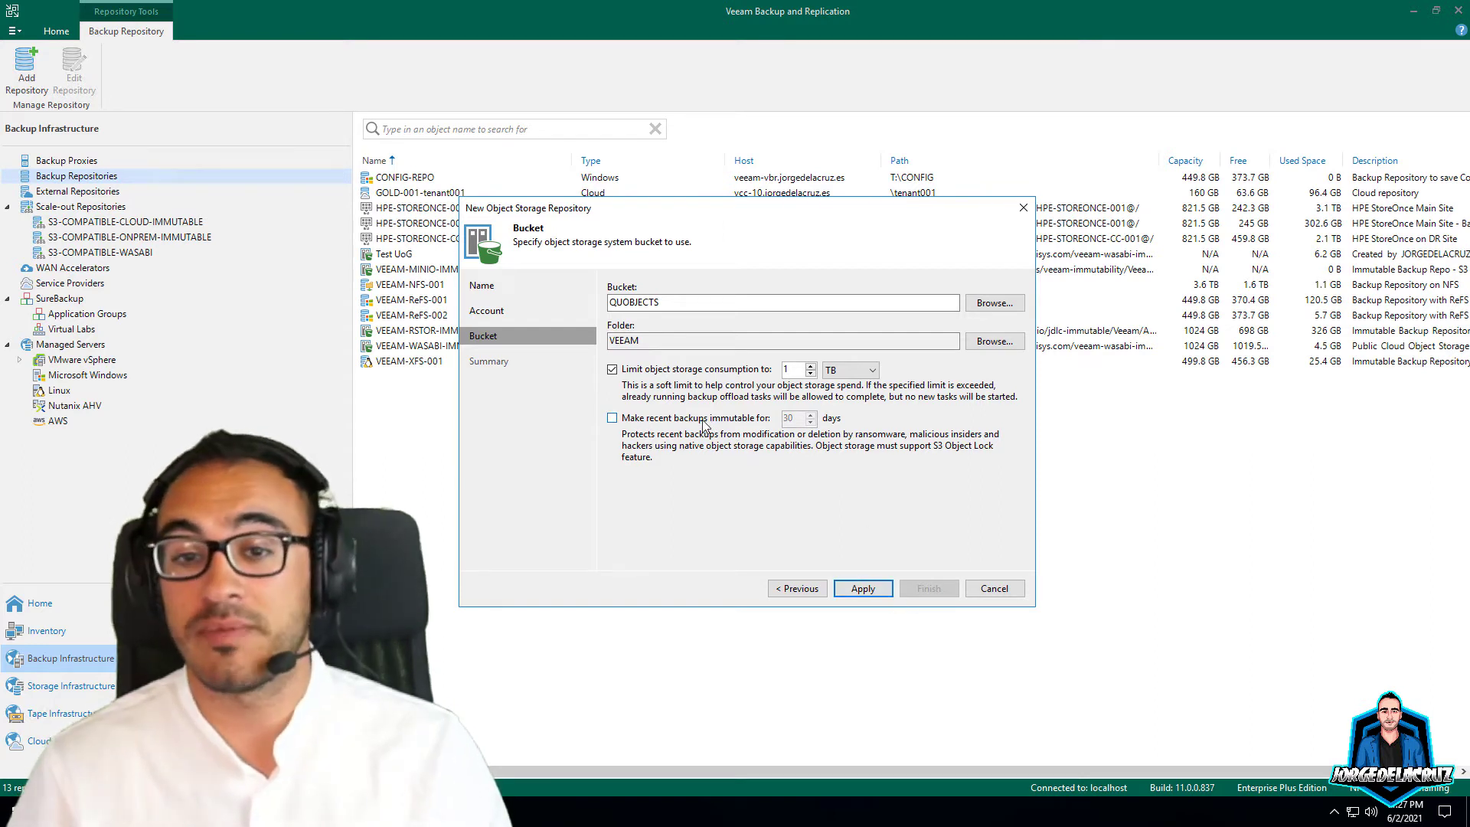
left_click(846, 595)
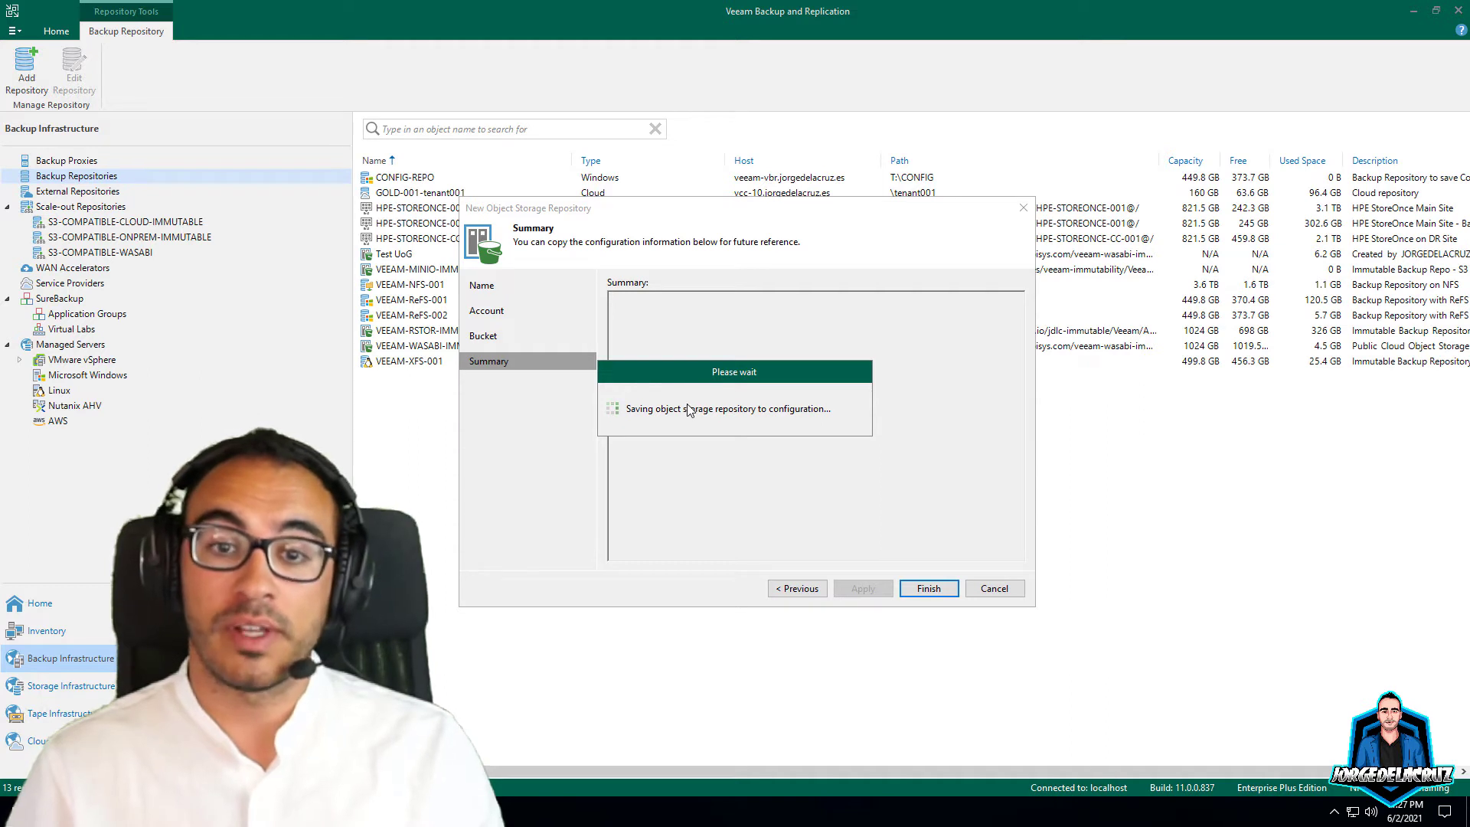
left_click(927, 589)
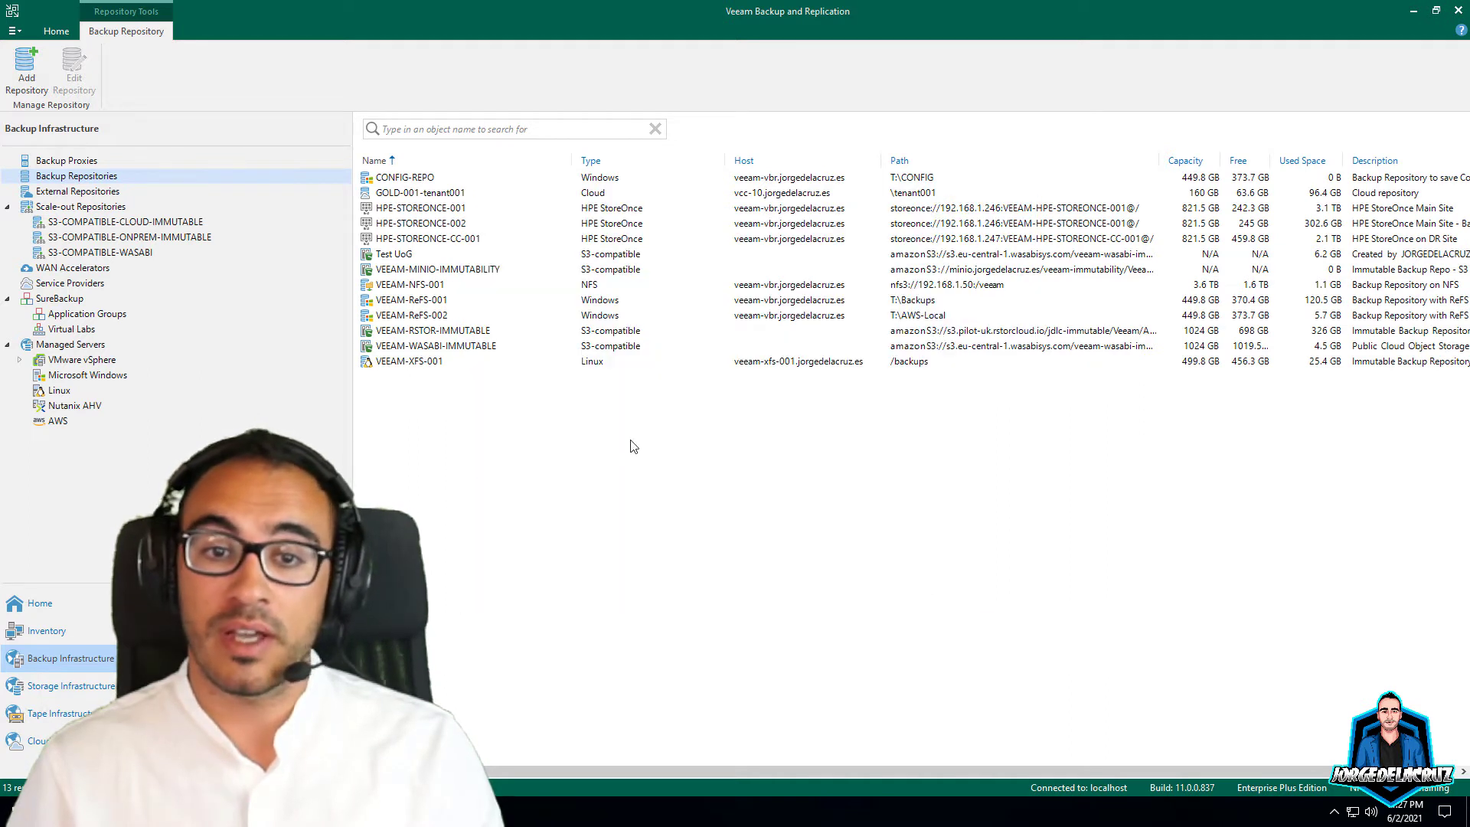
Step: From Backup Infrastructure > Backup Repositories, add a direct-attached Microsoft Windows repository
left_click(426, 301)
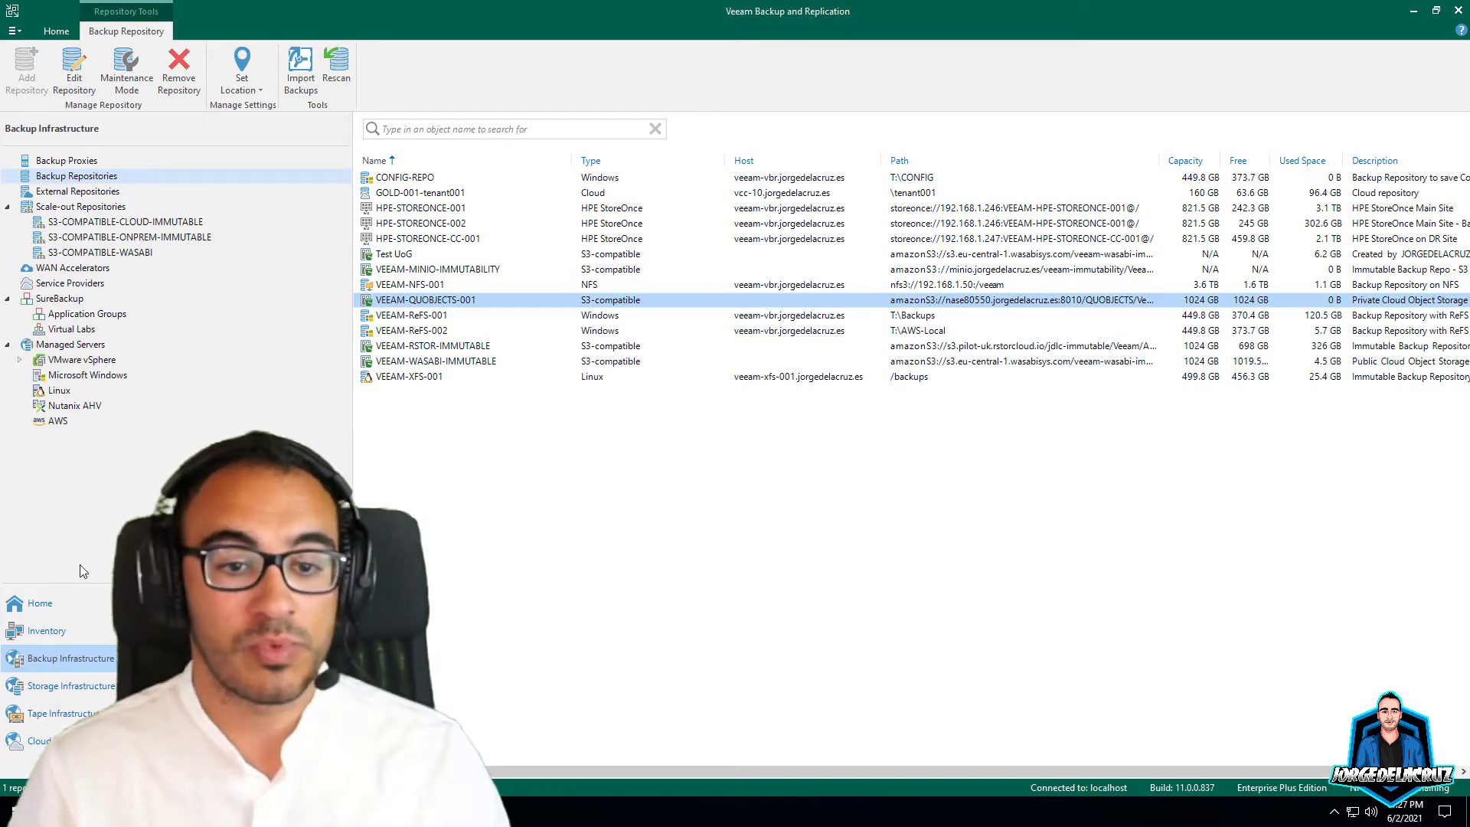
left_click(43, 605)
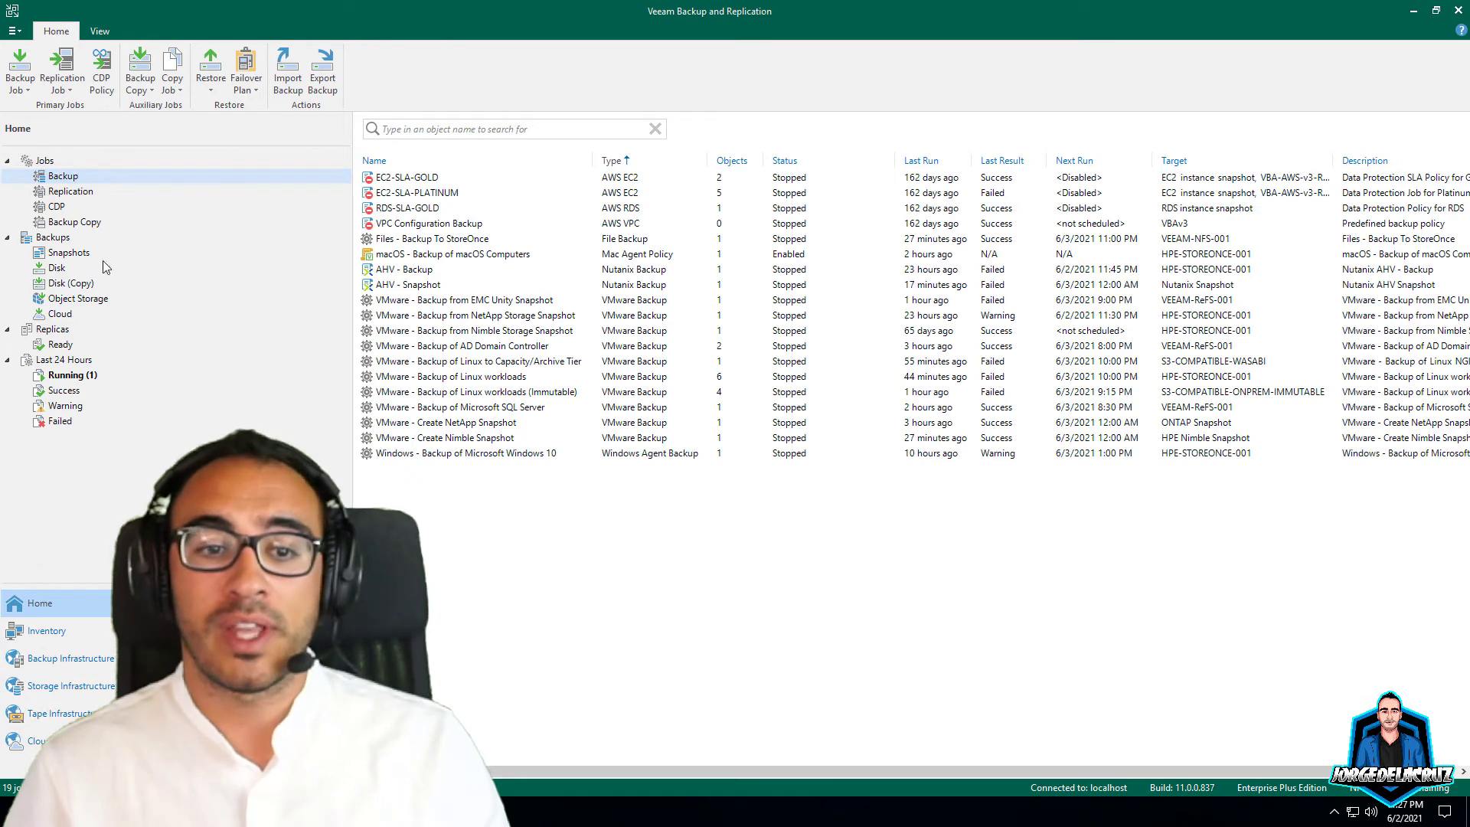
left_click(57, 659)
left_click(106, 178)
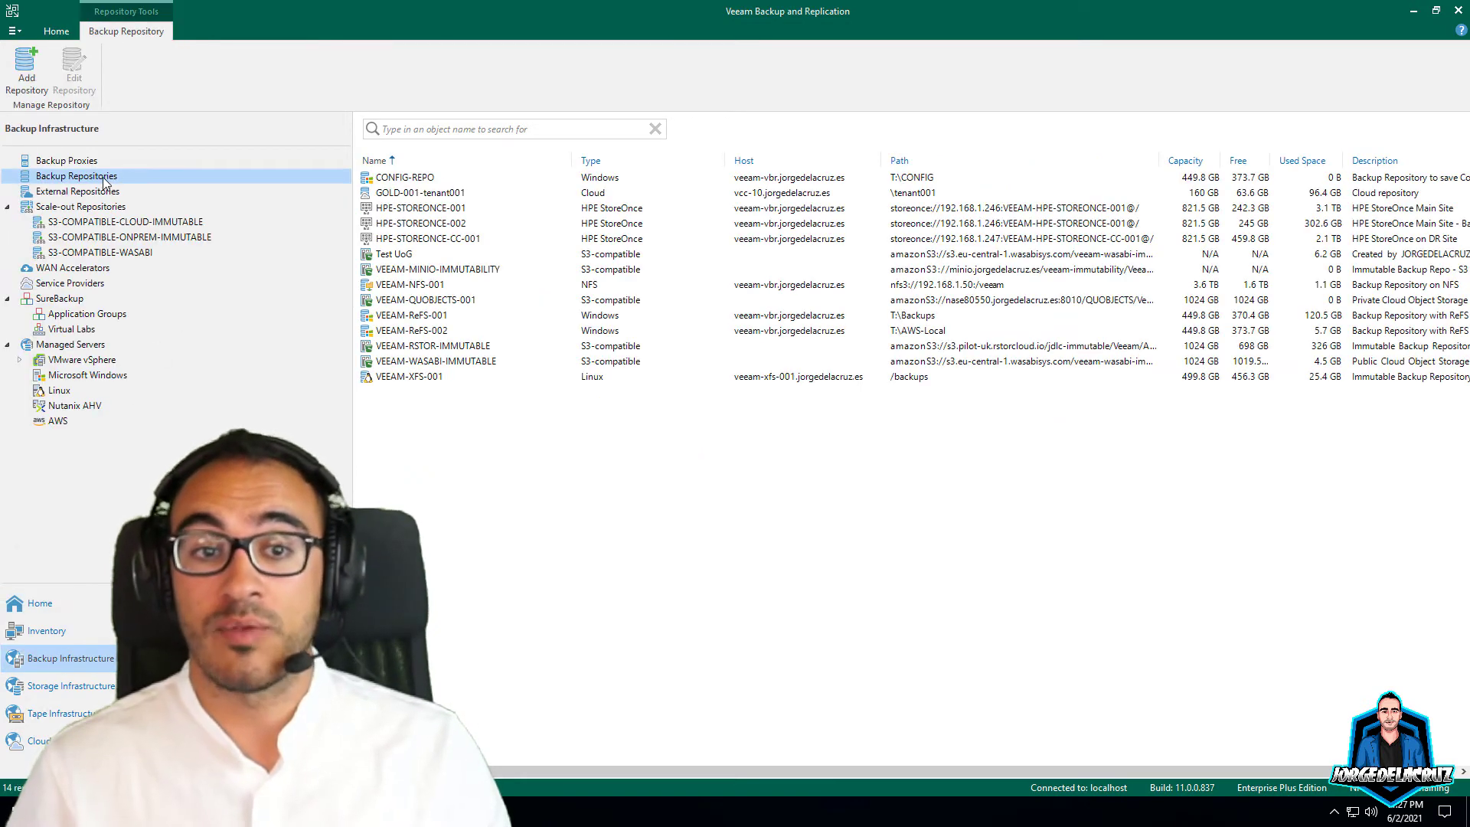
right_click(413, 427)
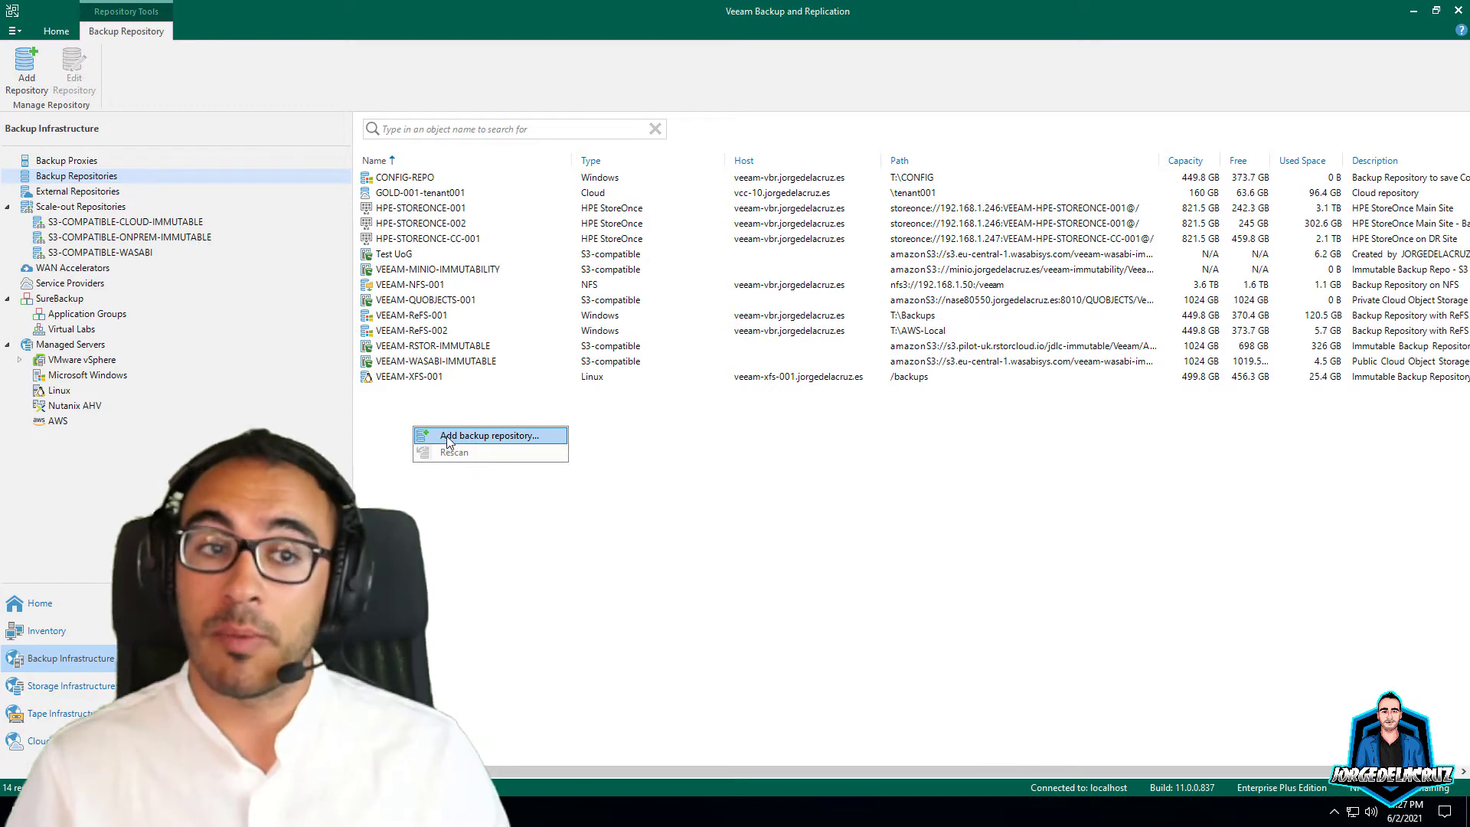
left_click(450, 438)
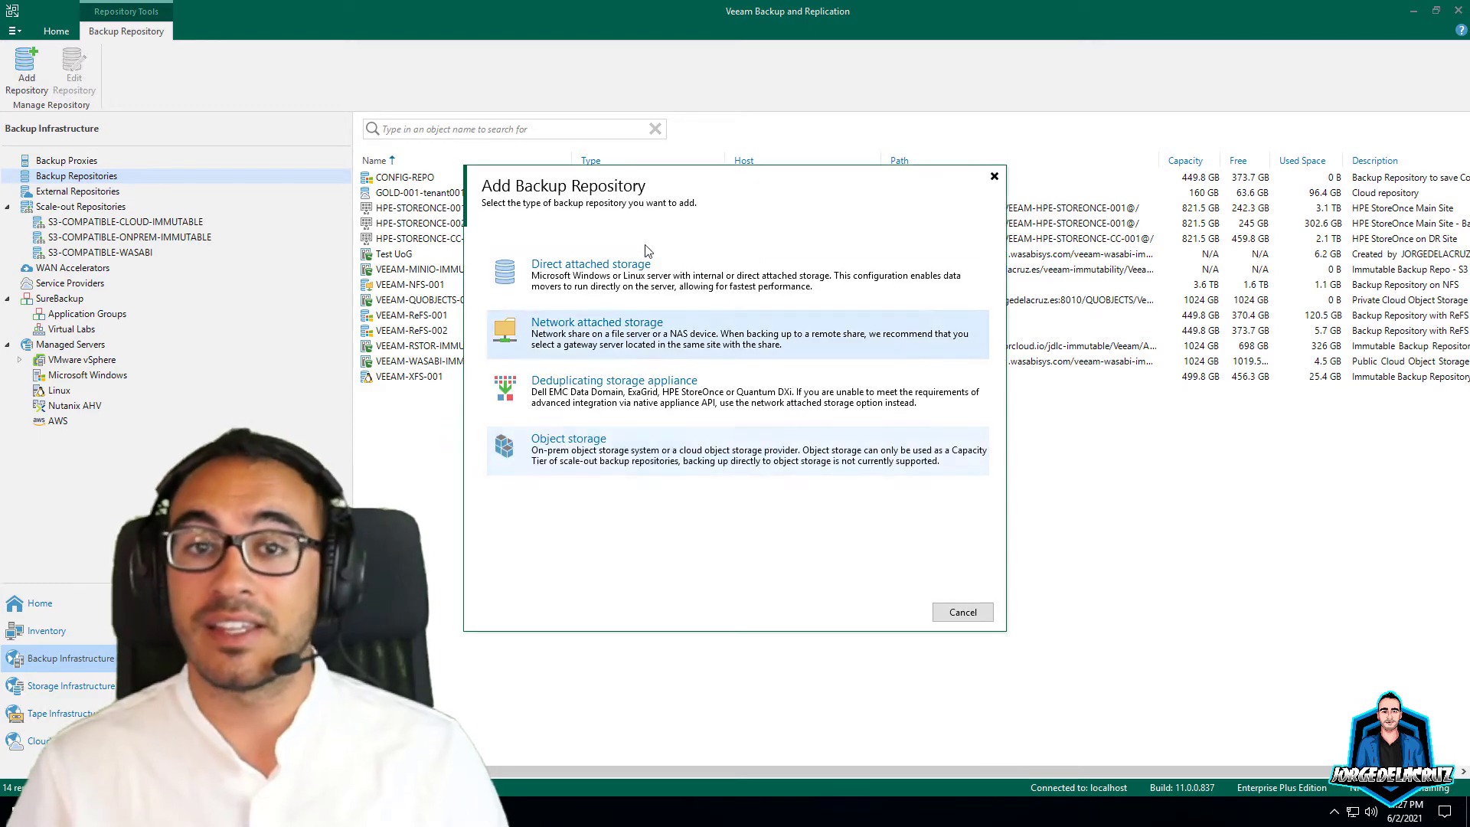
left_click(631, 277)
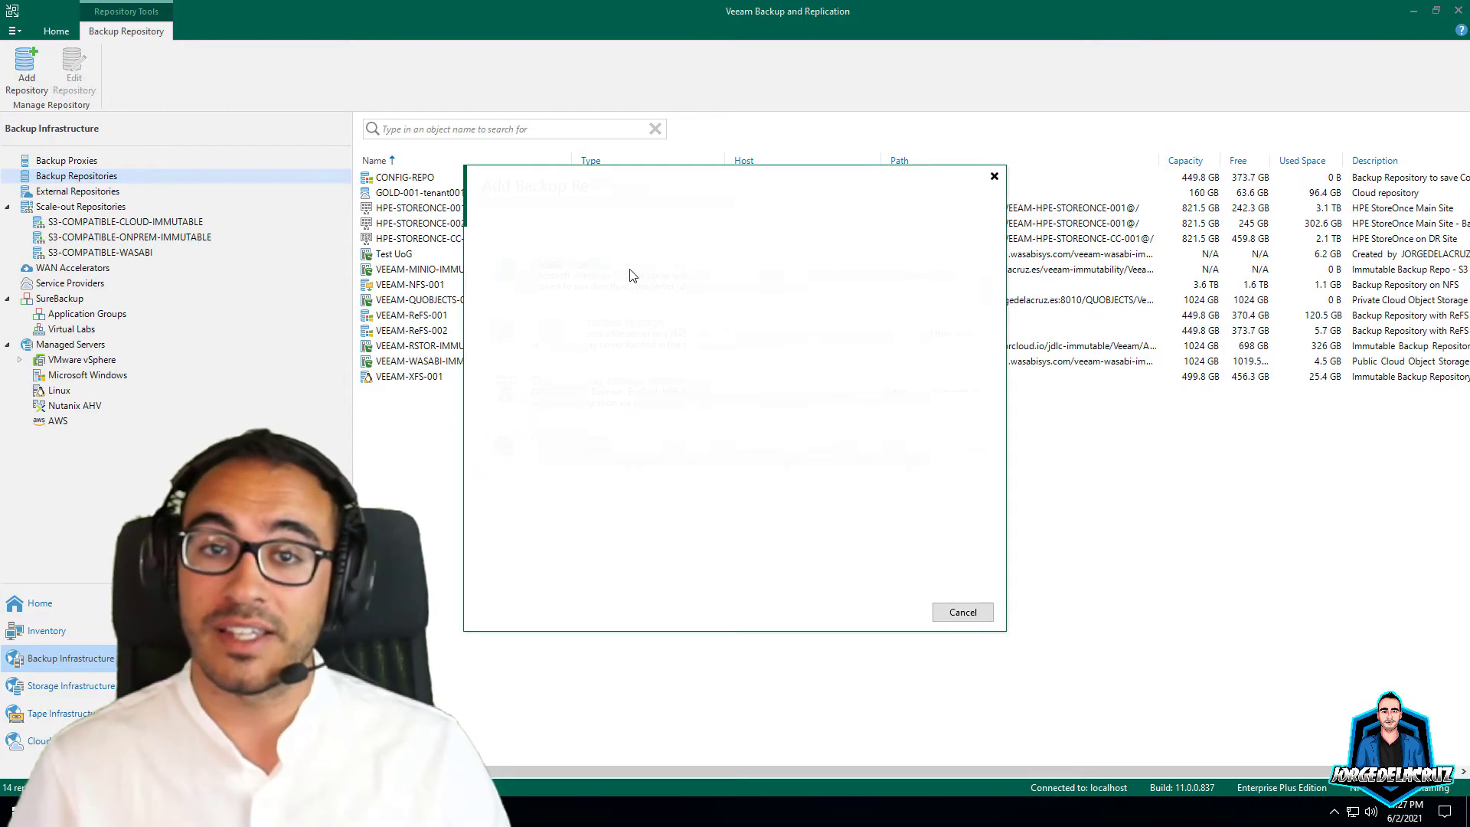
left_click(606, 278)
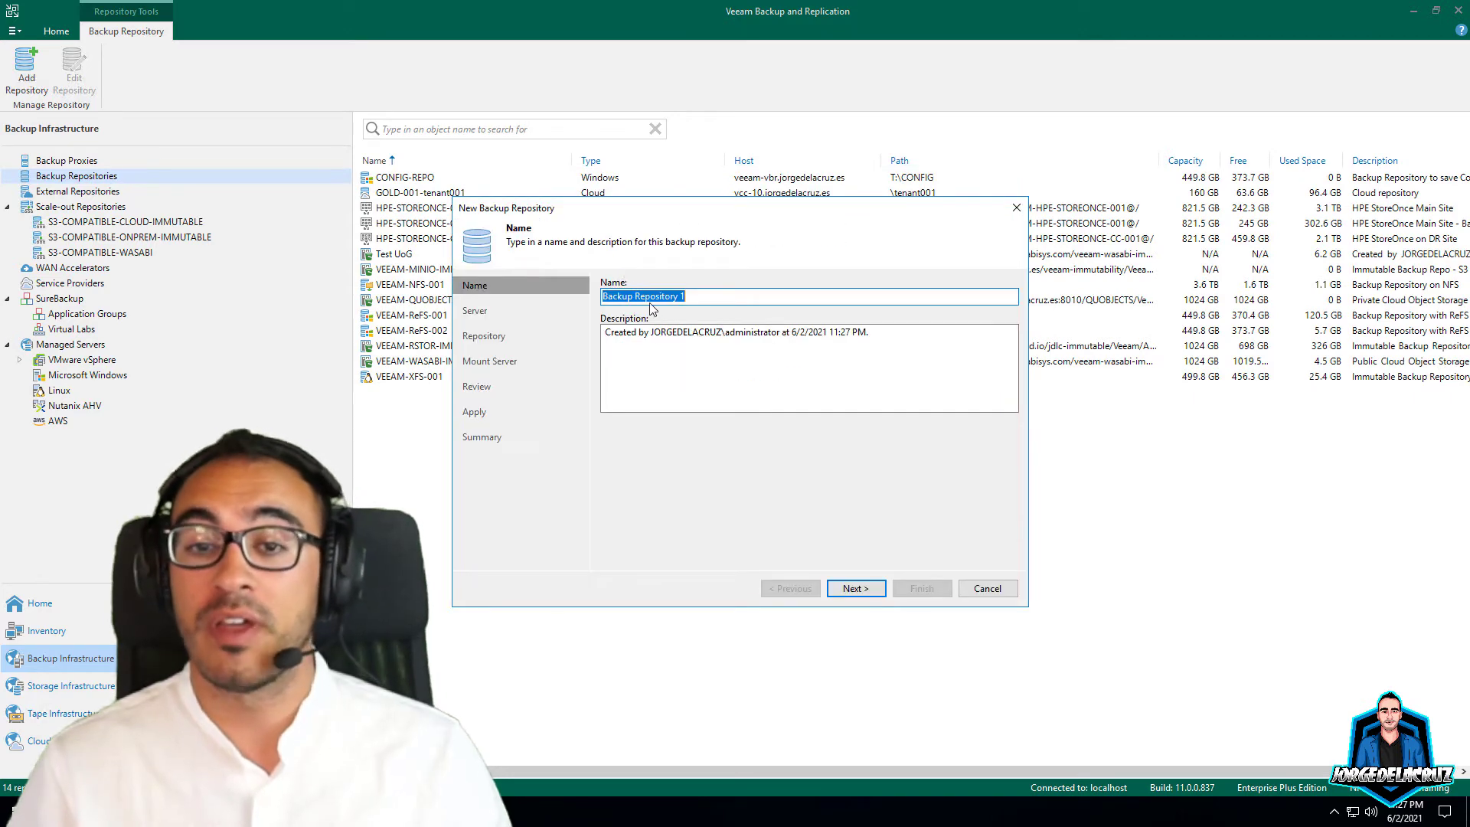
Step: Name the repository VEEAM-ReFS-003, describe it 'Backup Repopsitory with ReFS', and continue to Server
type("VEEAM-")
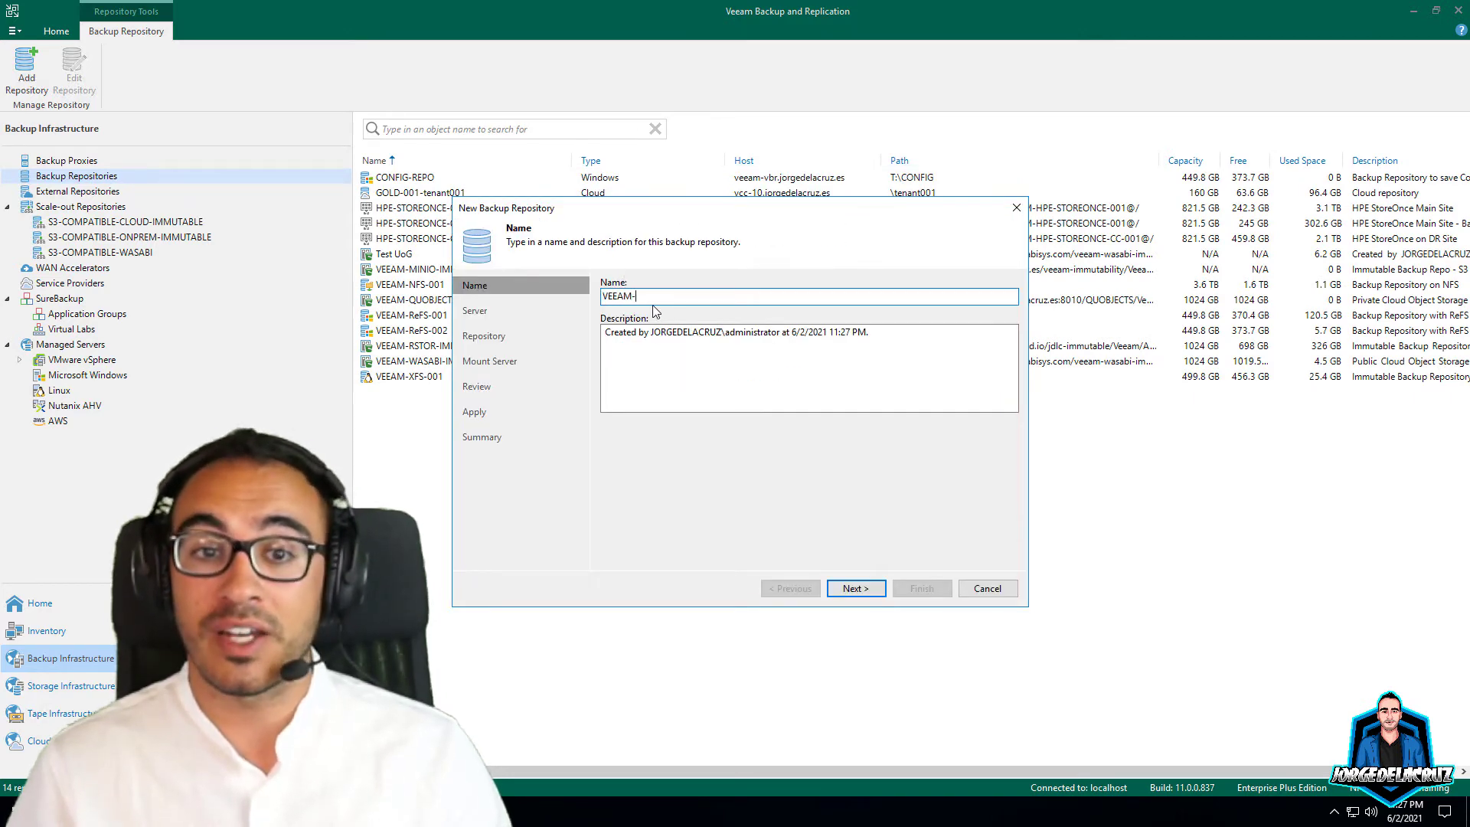
type("ReFS-002")
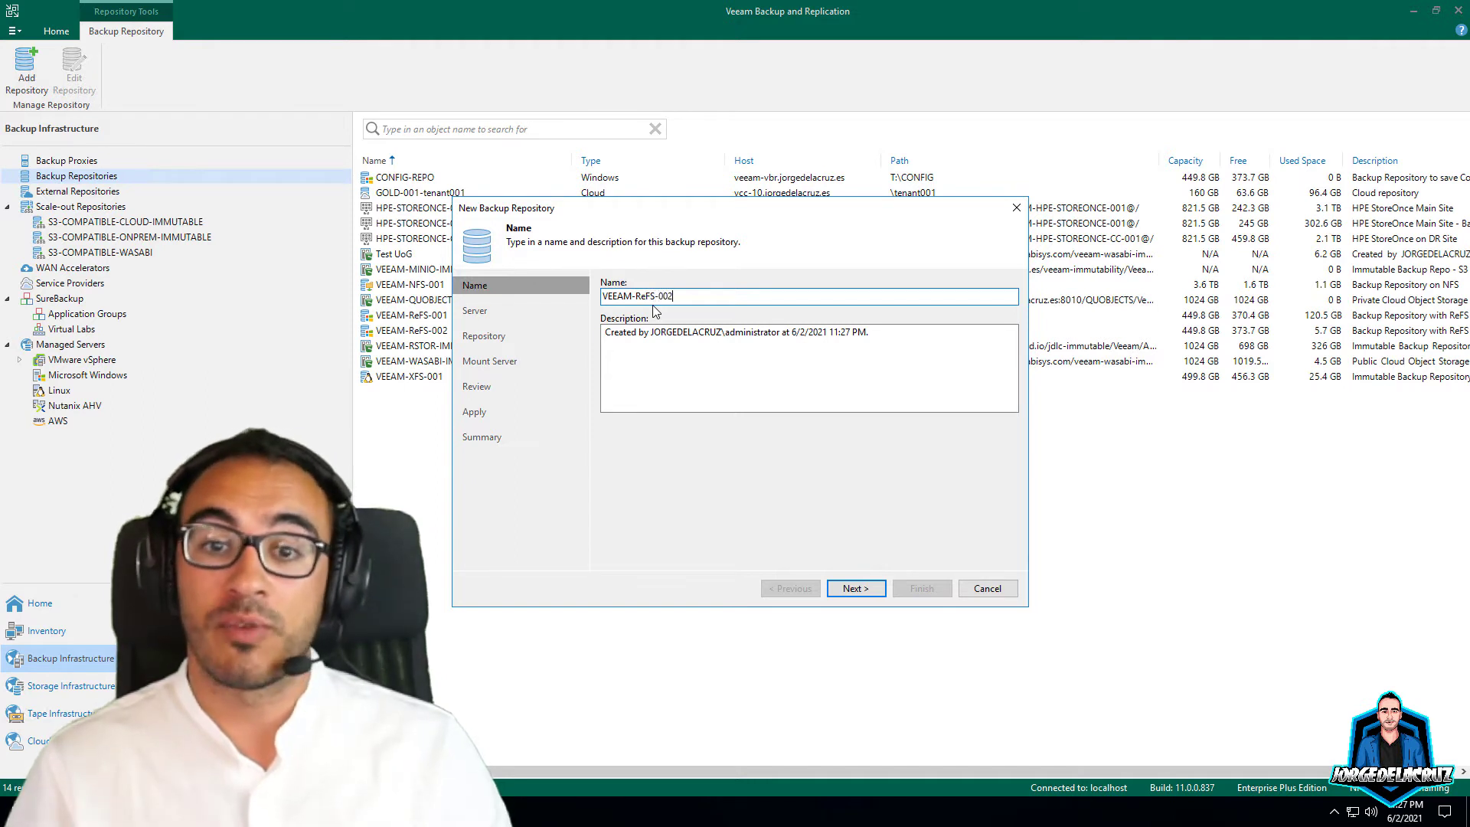
key("Tab")
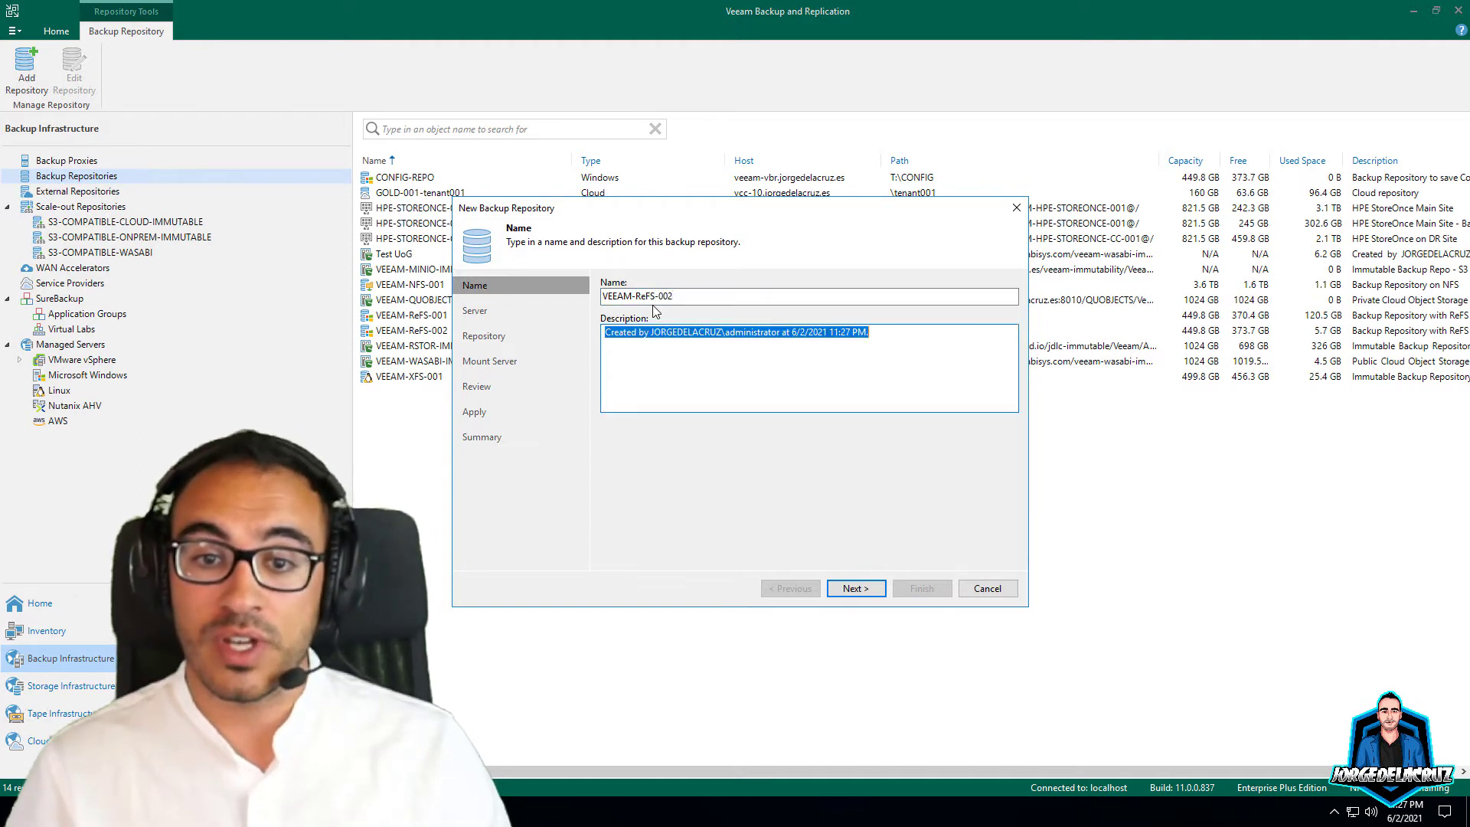
left_click(687, 298)
type("3")
key("Tab")
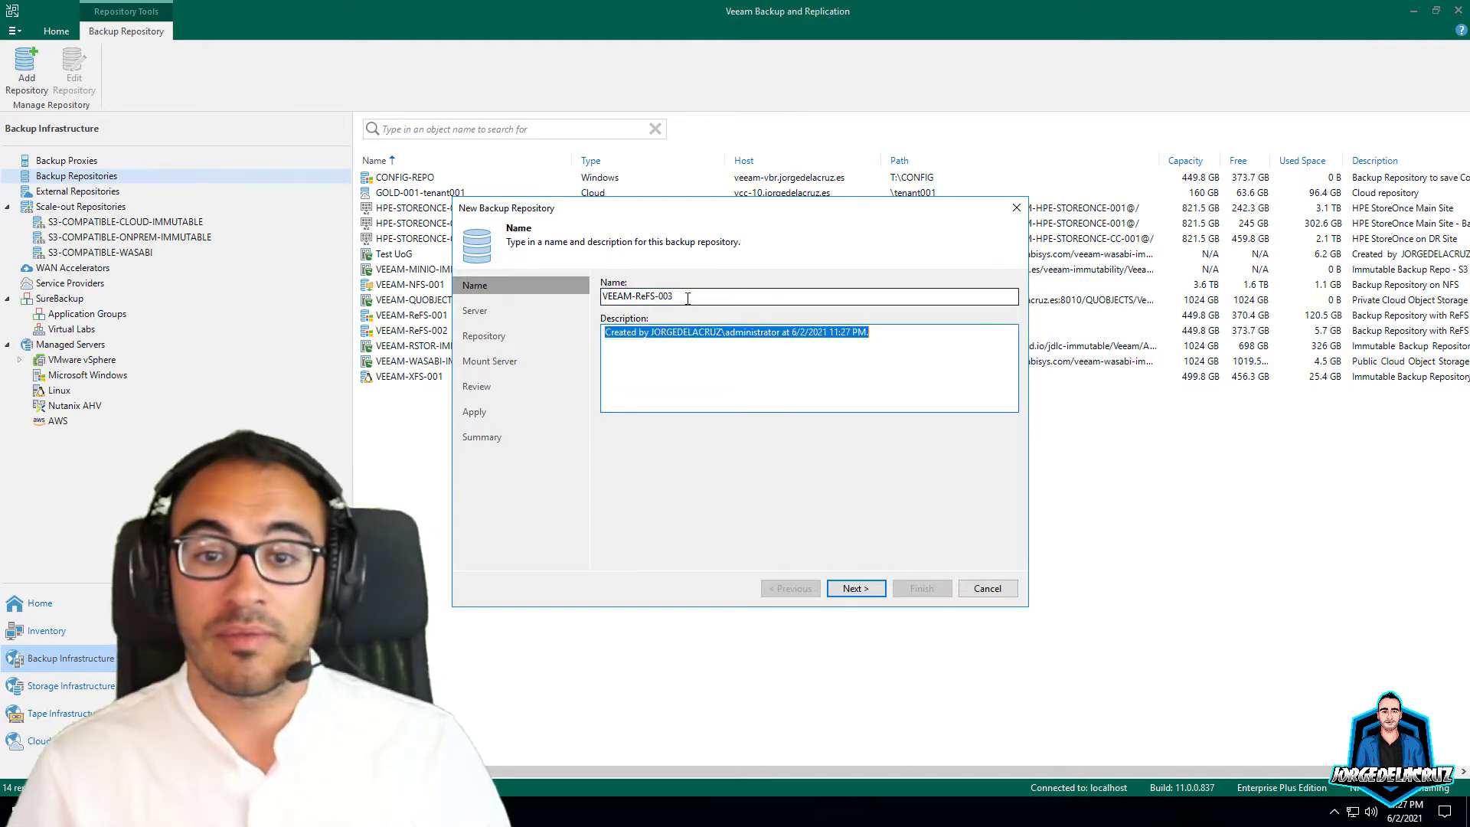
type("Backup Repopsitory")
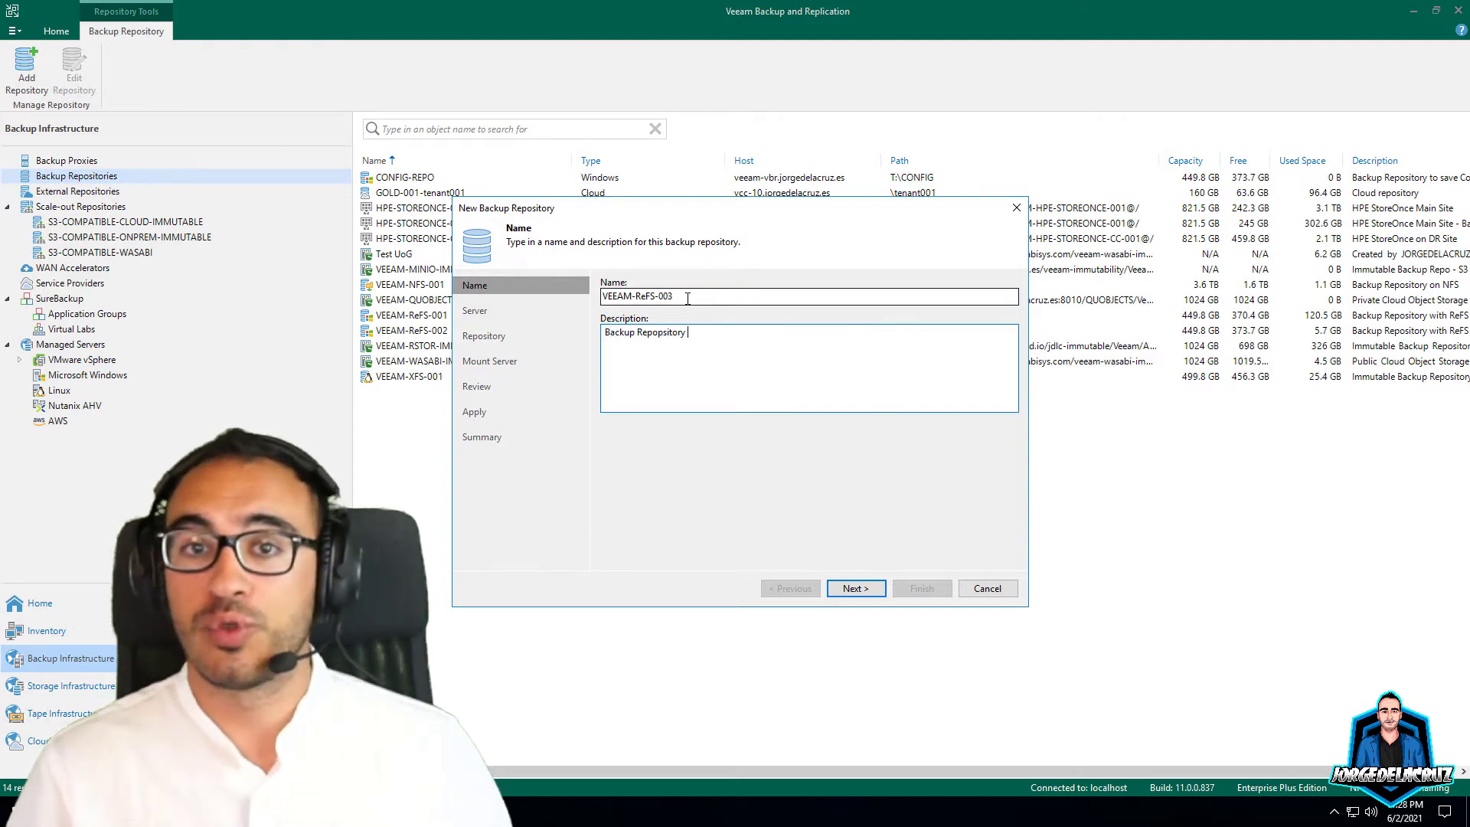
type("with ReFS")
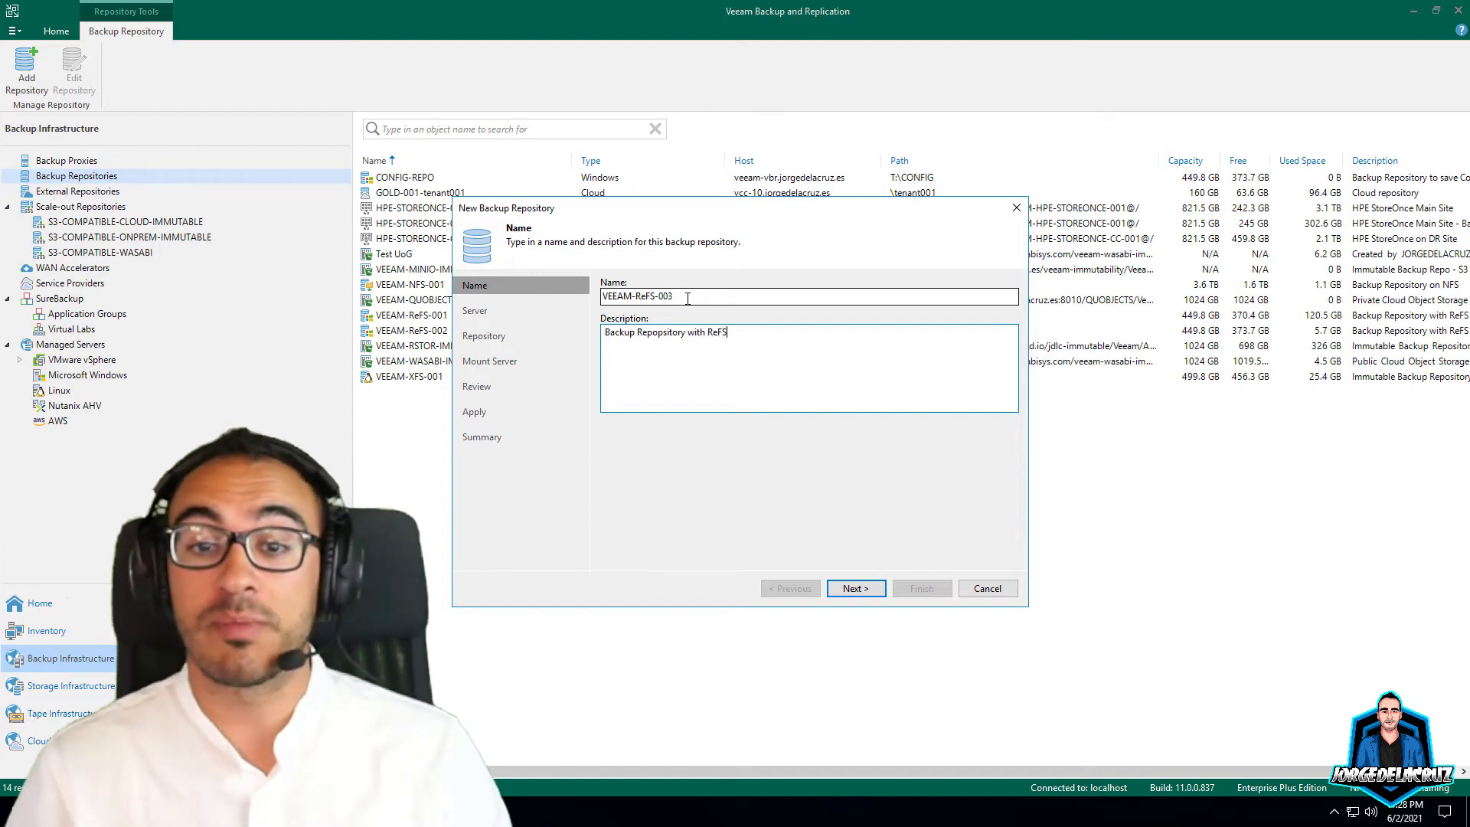
left_click(850, 591)
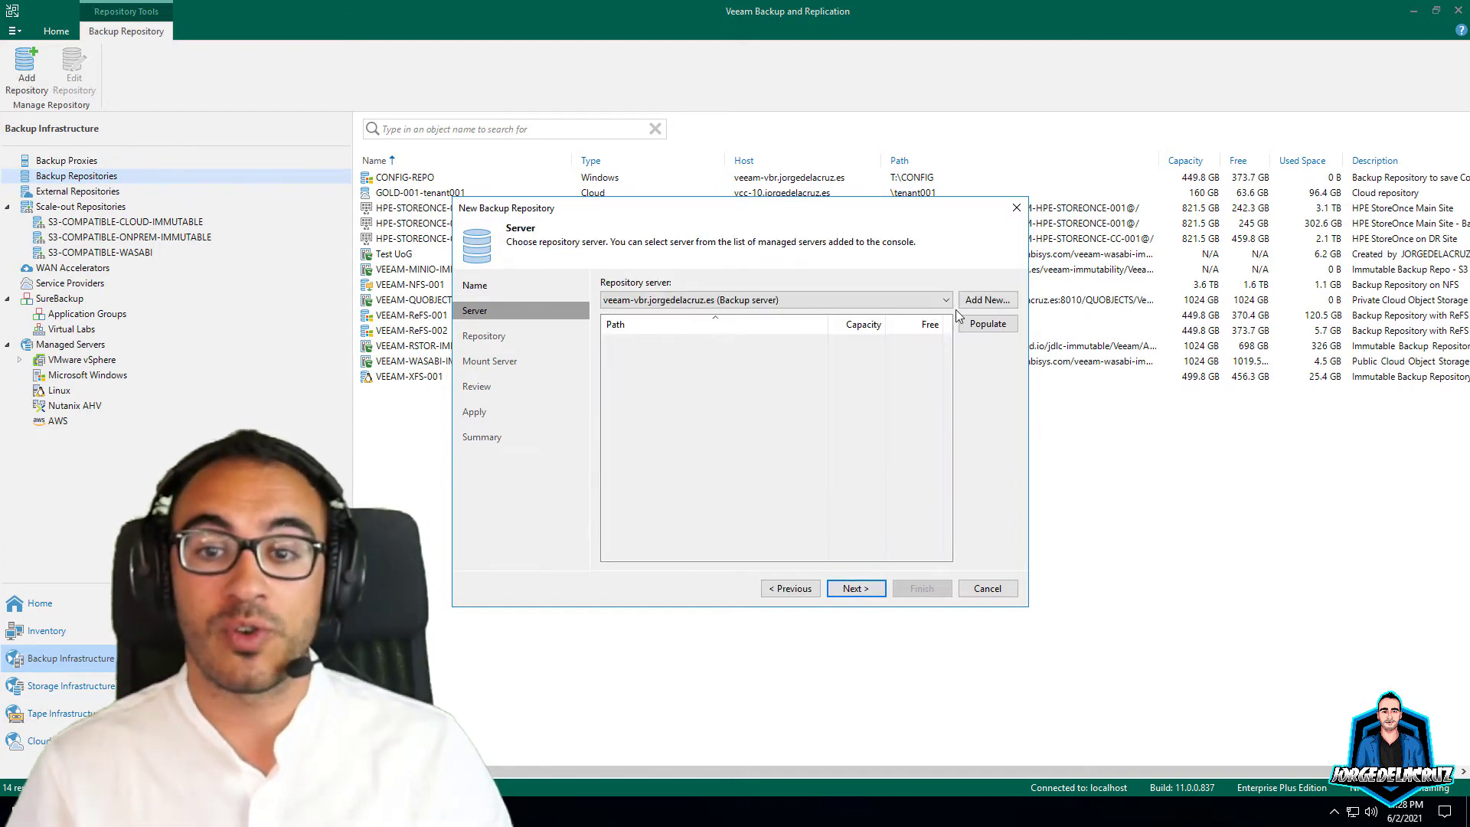
Step: Set the repository path to a new QUOBJECTS folder on the VEEAM ReFS (T:\) drive
left_click(851, 589)
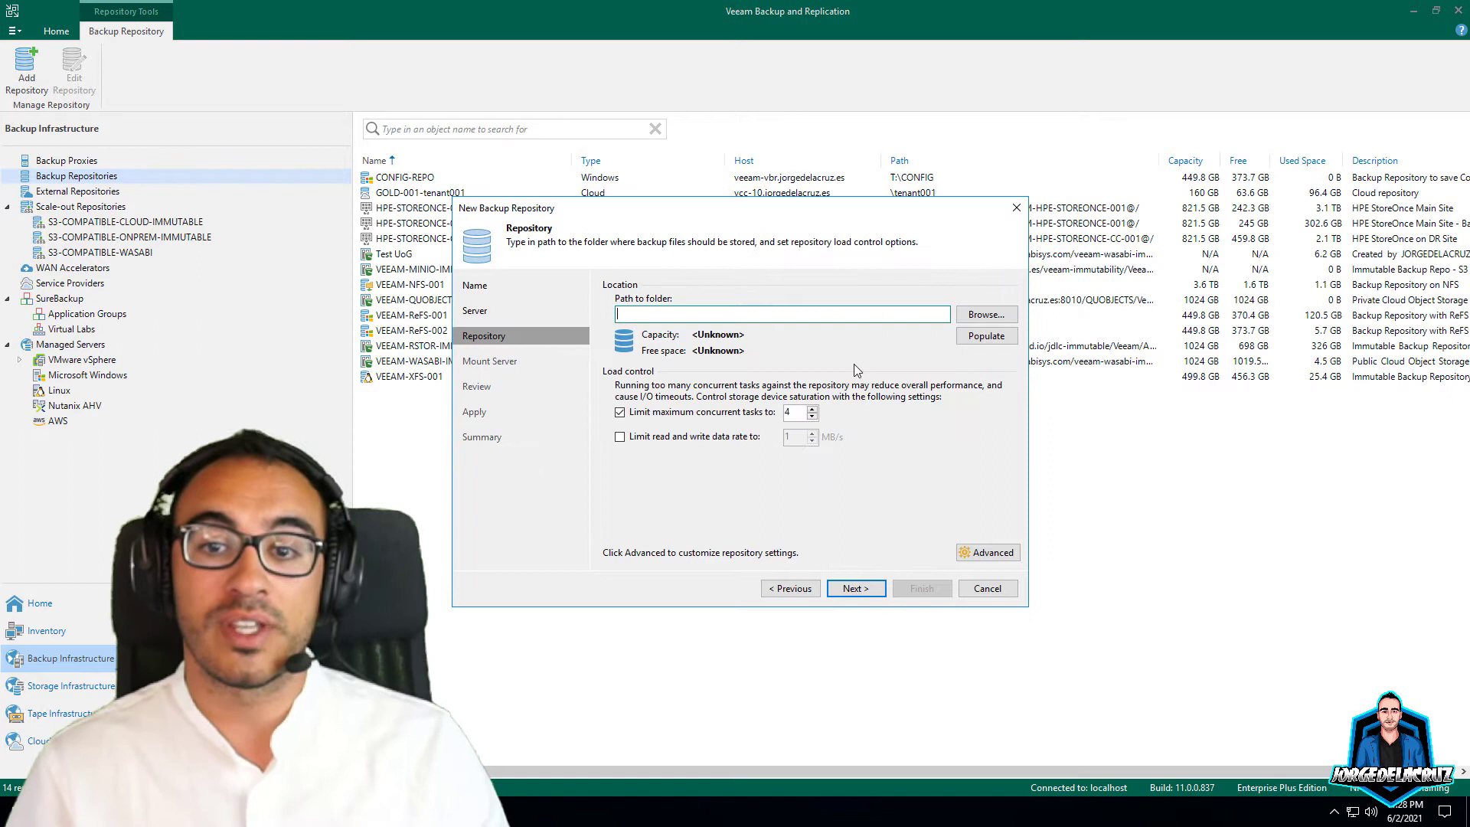
left_click(983, 314)
left_click(604, 251)
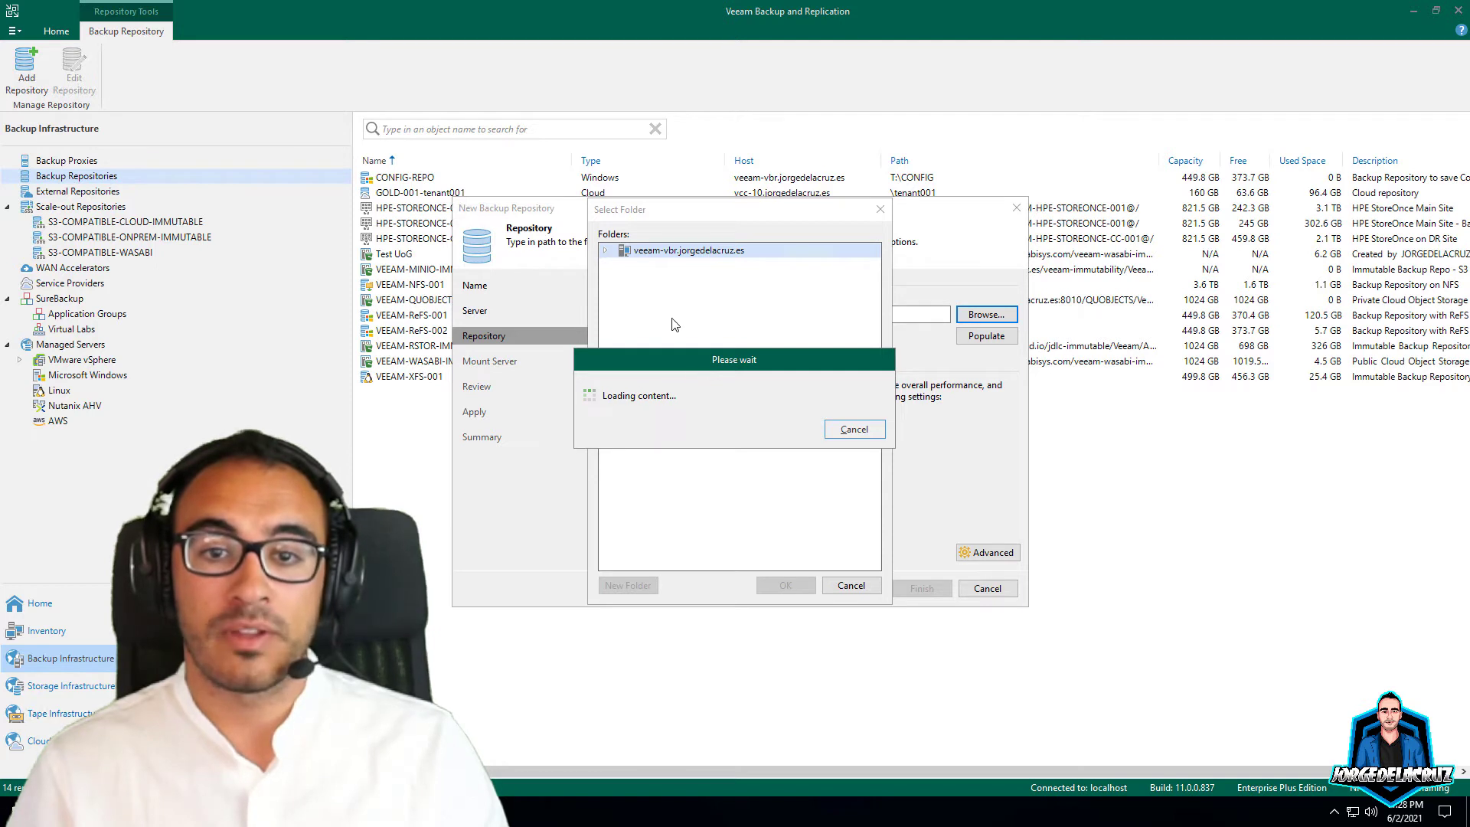
left_click(647, 298)
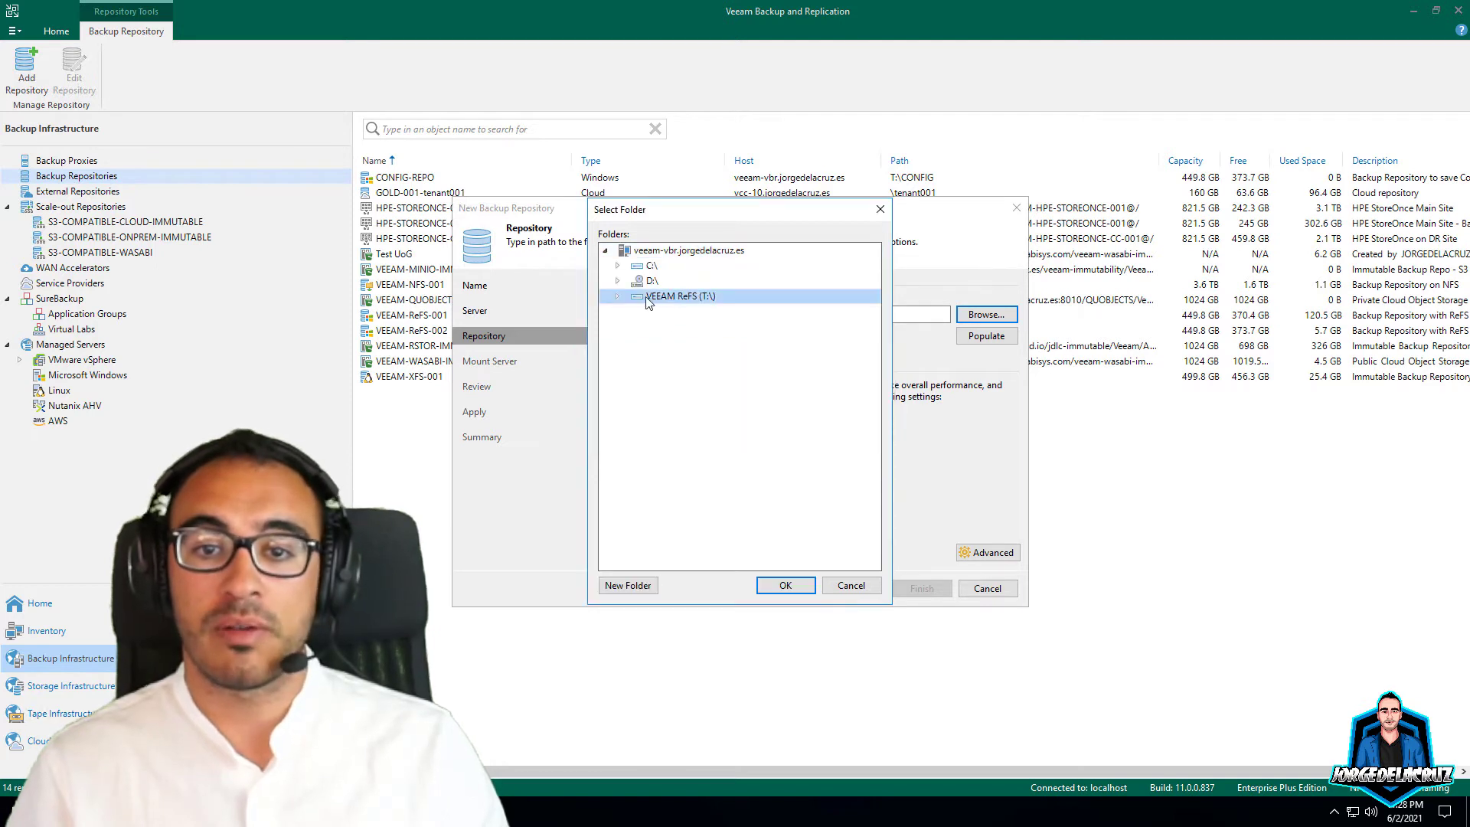
left_click(627, 586)
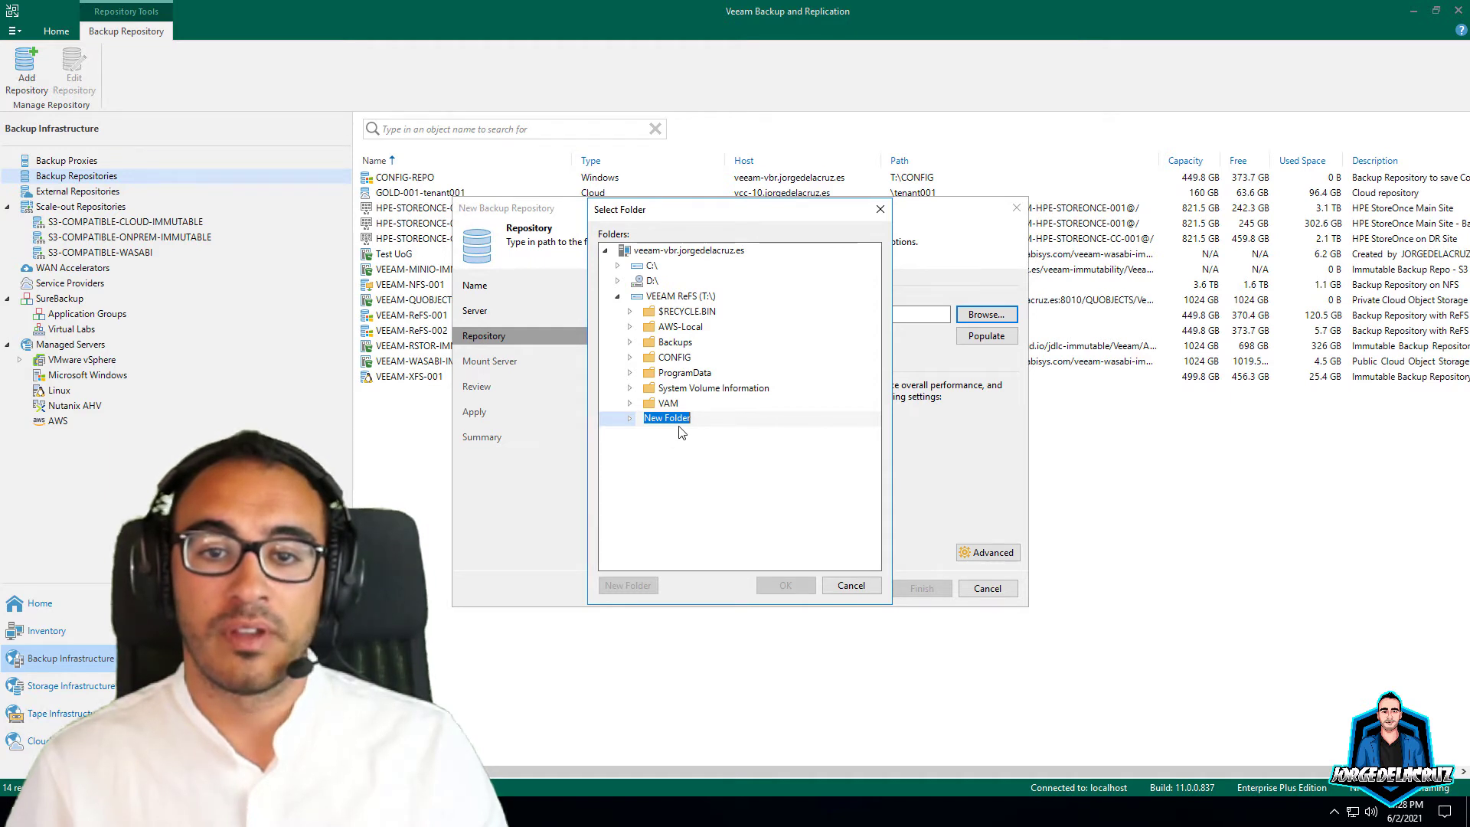
type("Q")
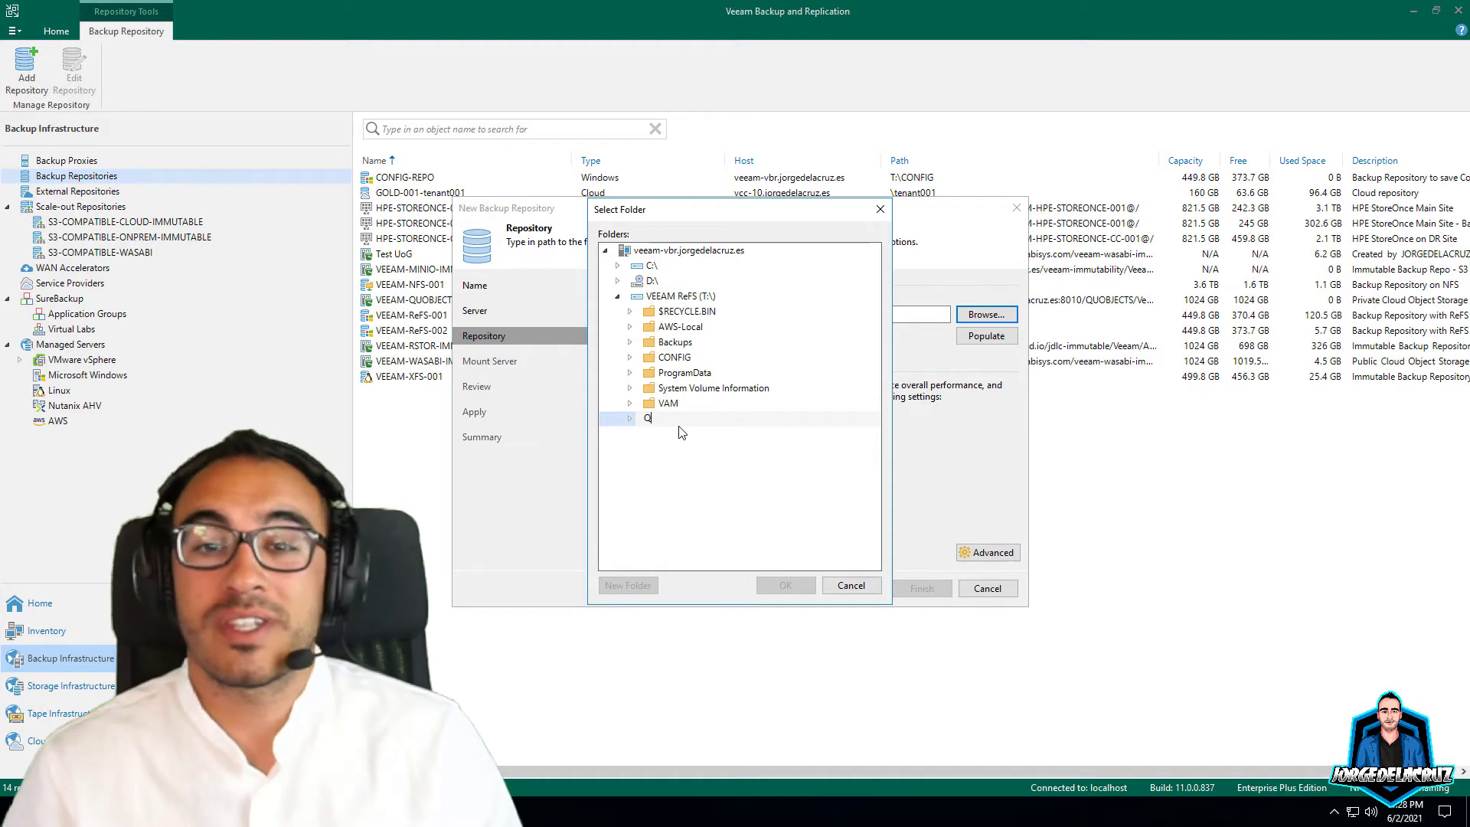
type("UOBJECTS")
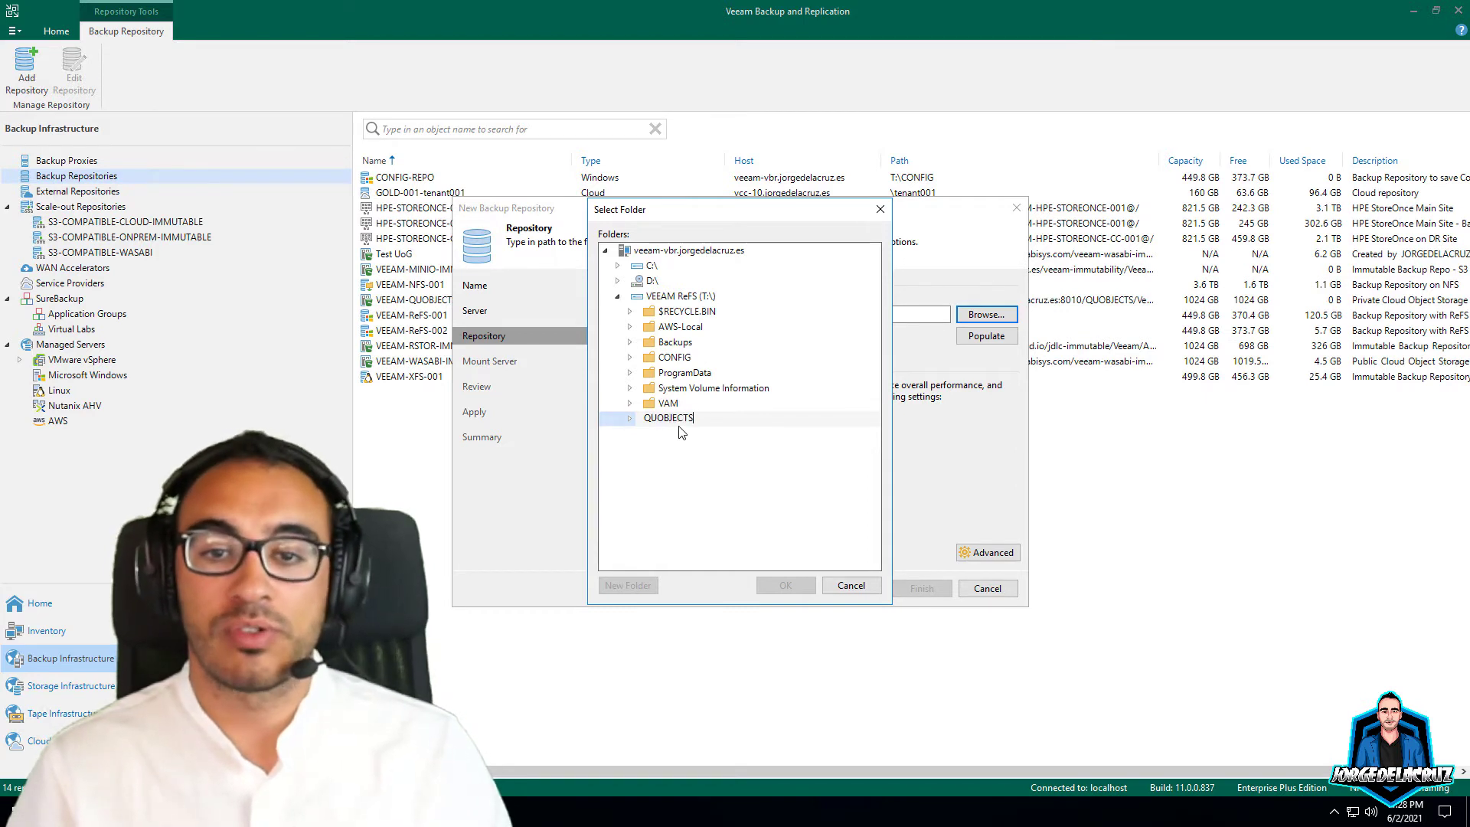
key("Return")
left_click(786, 585)
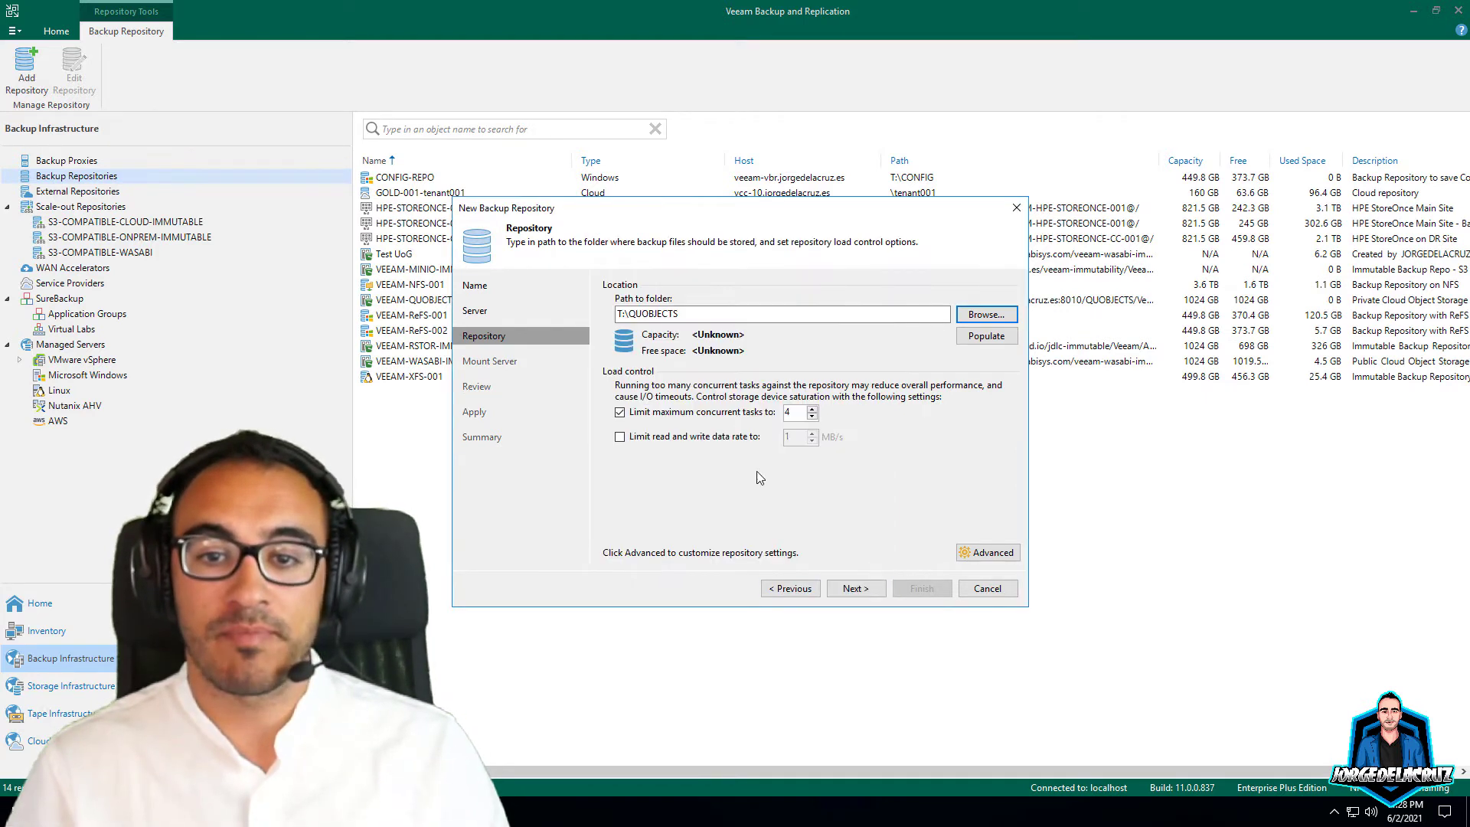
Step: In storage compatibility settings, enable per-machine backup files and disable block alignment
left_click(999, 557)
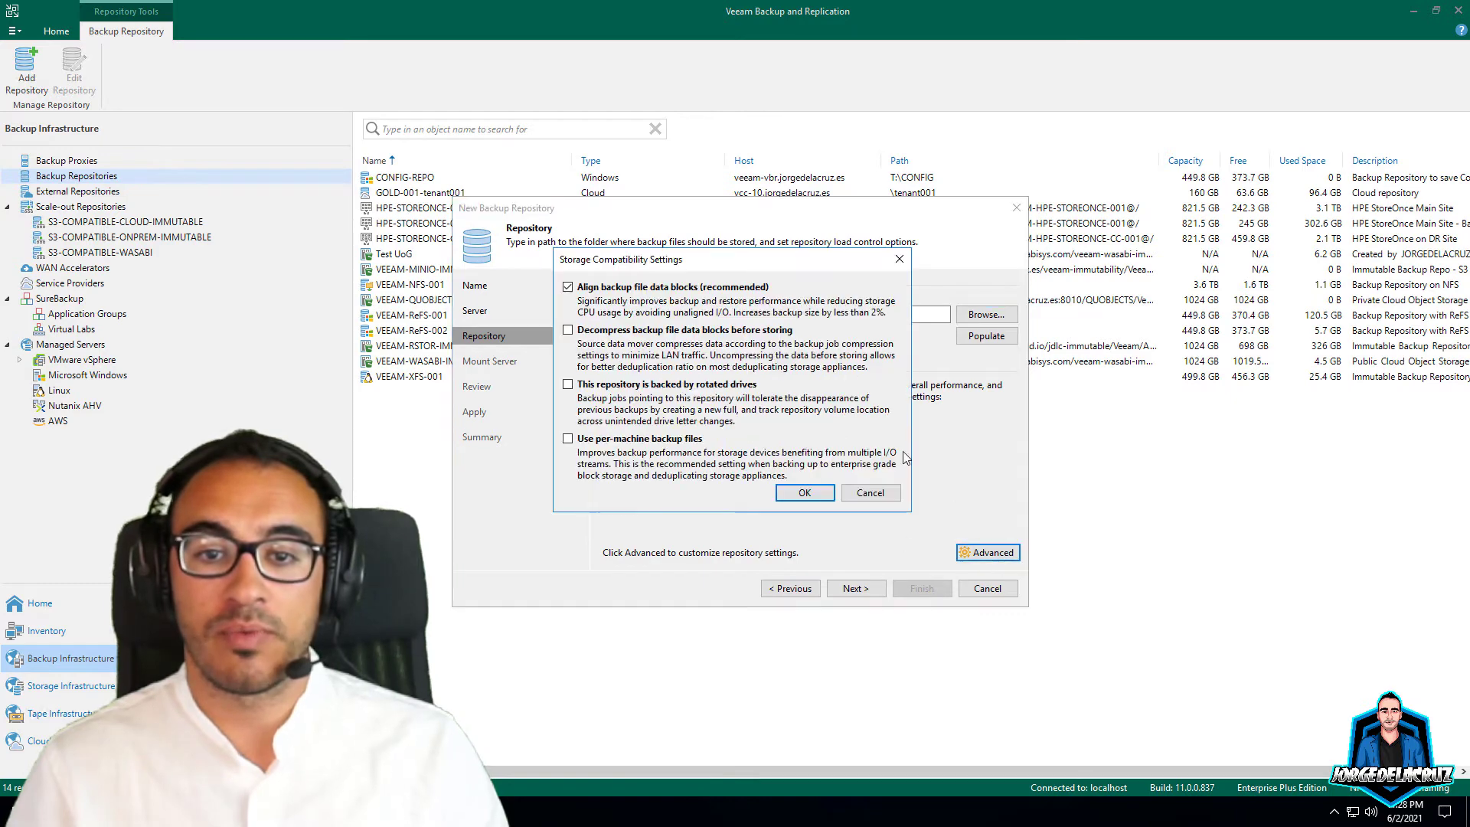
left_click(584, 441)
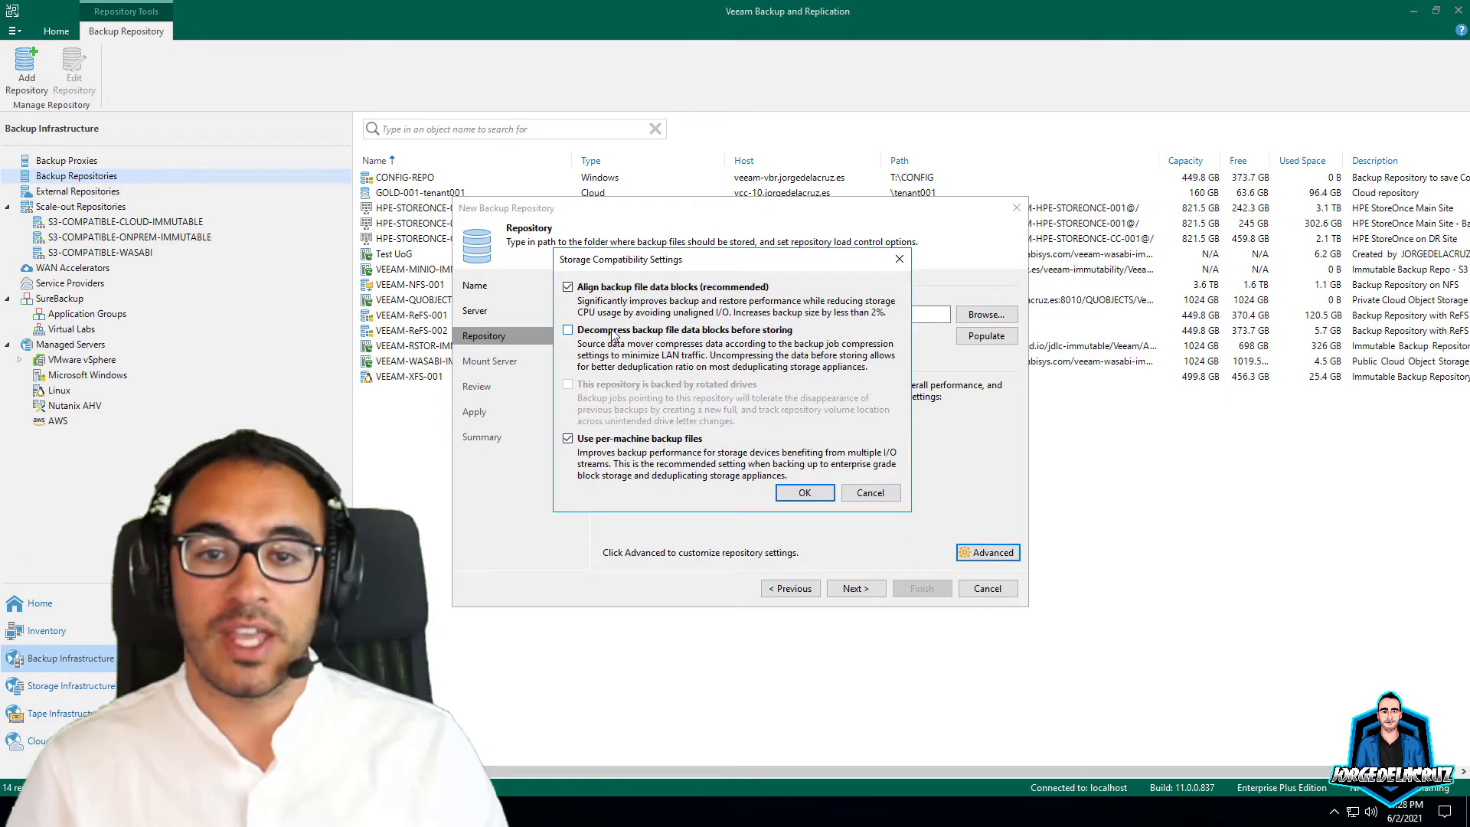
left_click(698, 290)
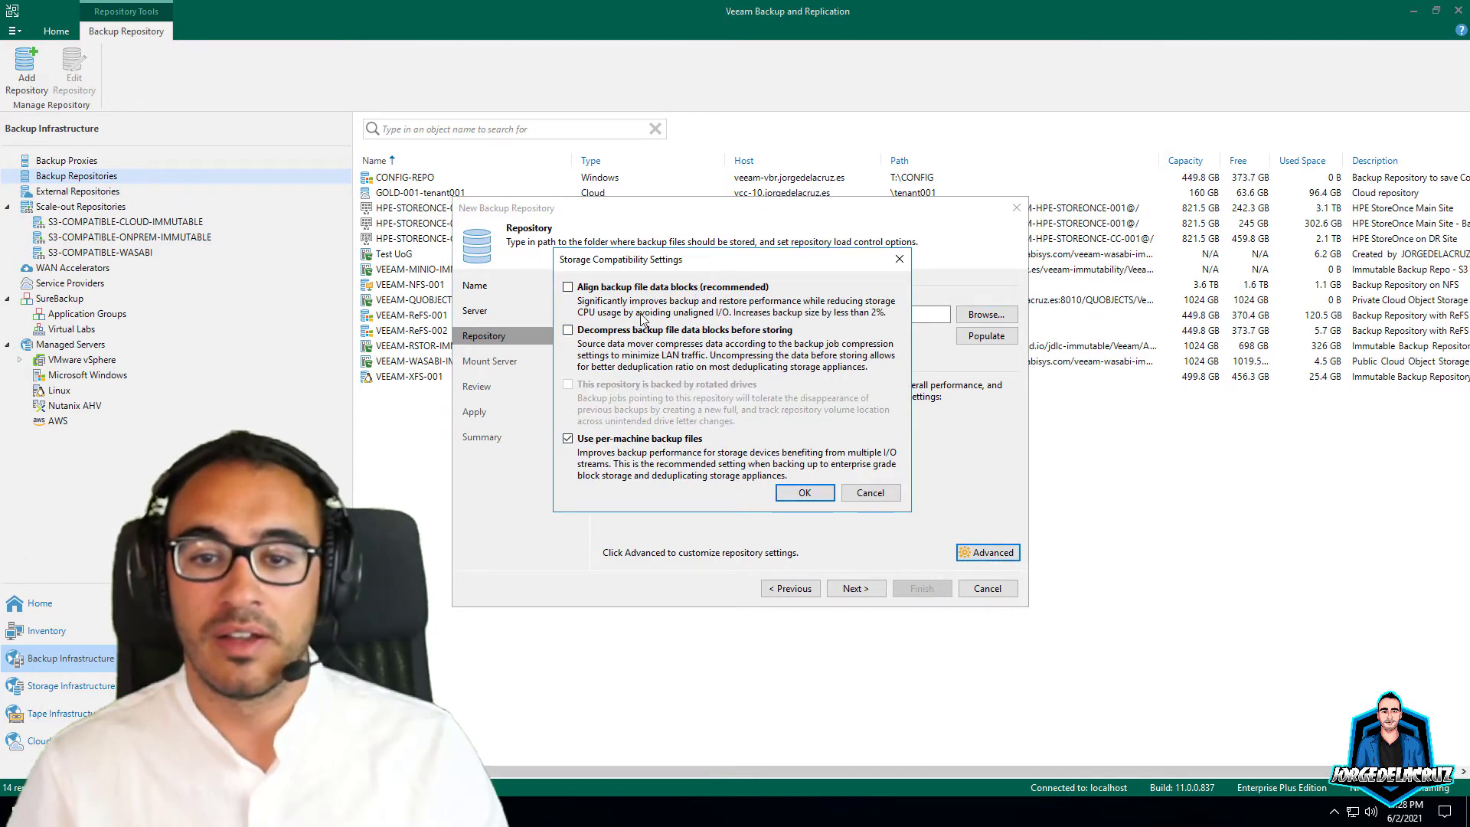
left_click(803, 493)
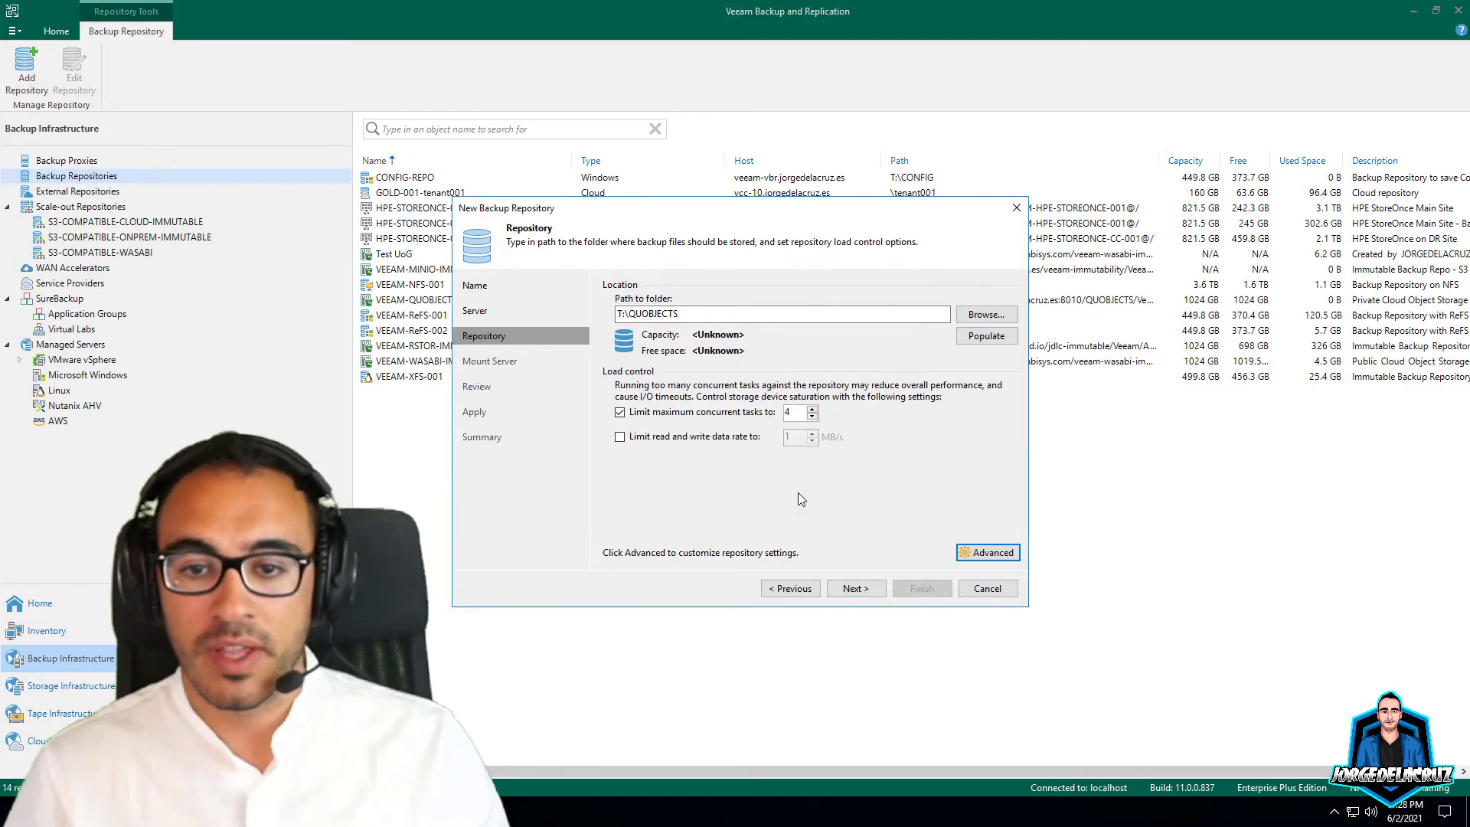
Step: Keep the mount server defaults, apply, and finish creating VEEAM-ReFS-003 at T:\QUOBJECTS
left_click(858, 588)
left_click(855, 588)
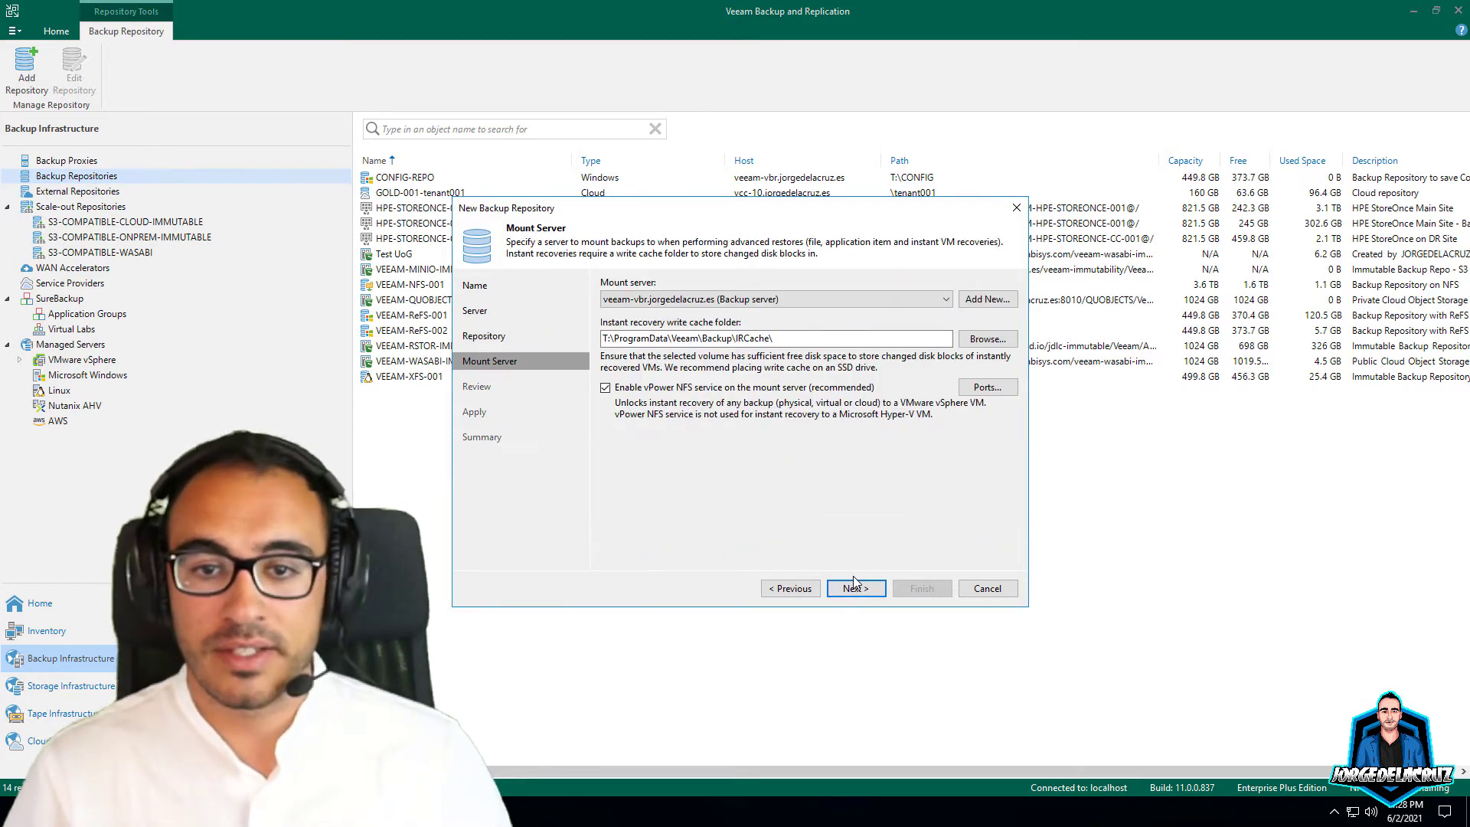
left_click(853, 589)
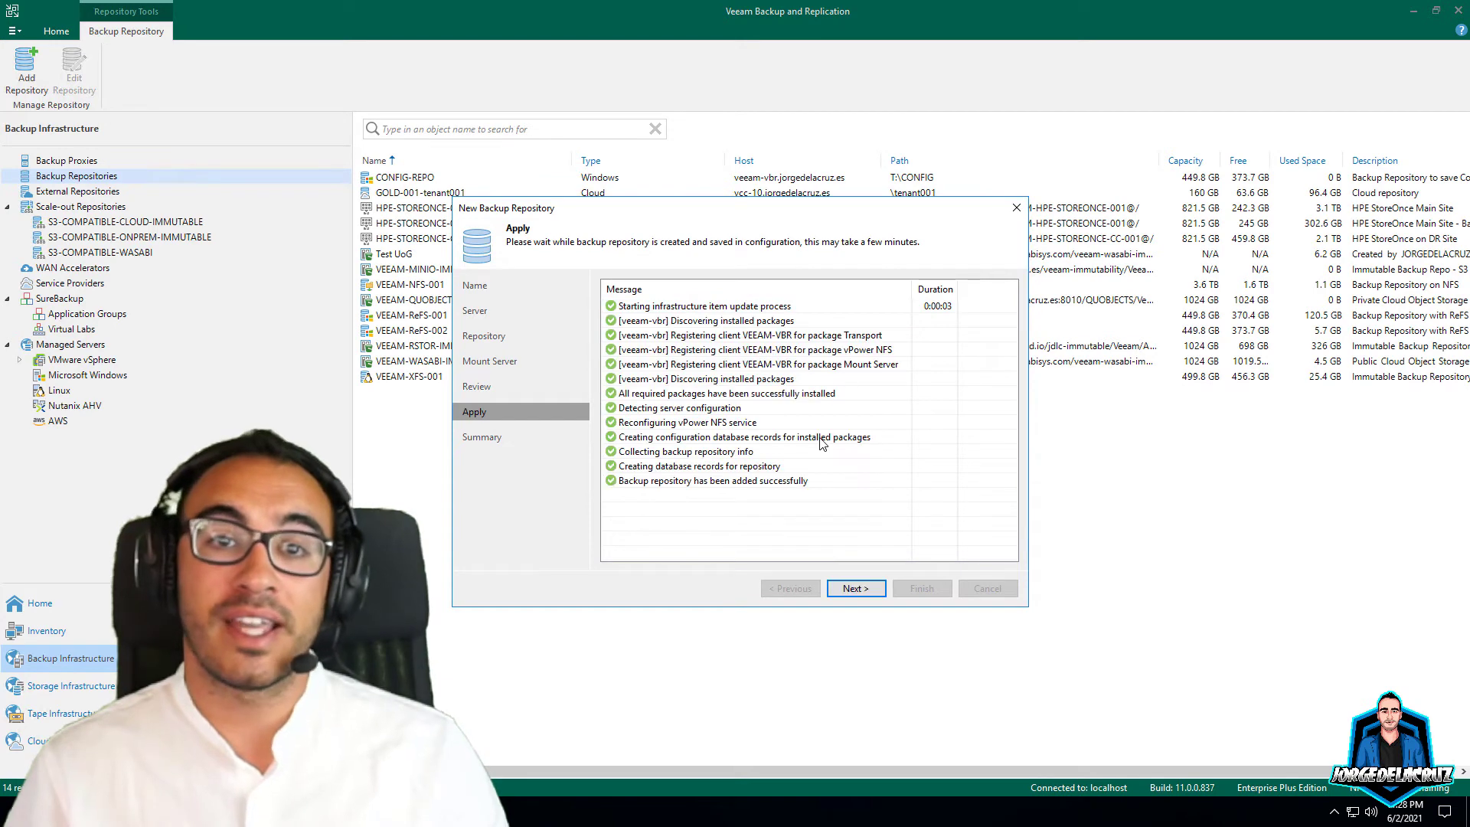
left_click(854, 589)
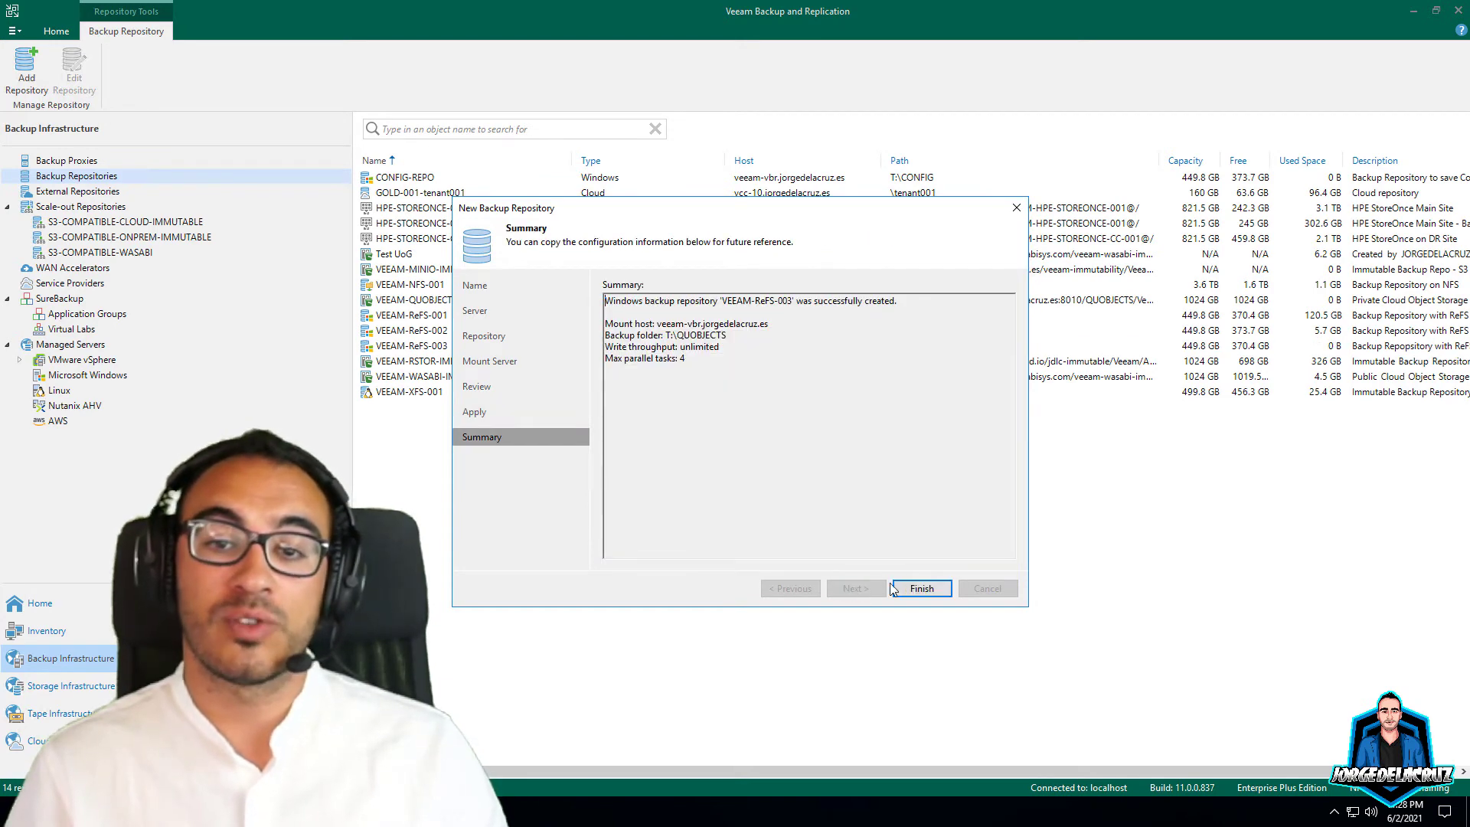
left_click(918, 590)
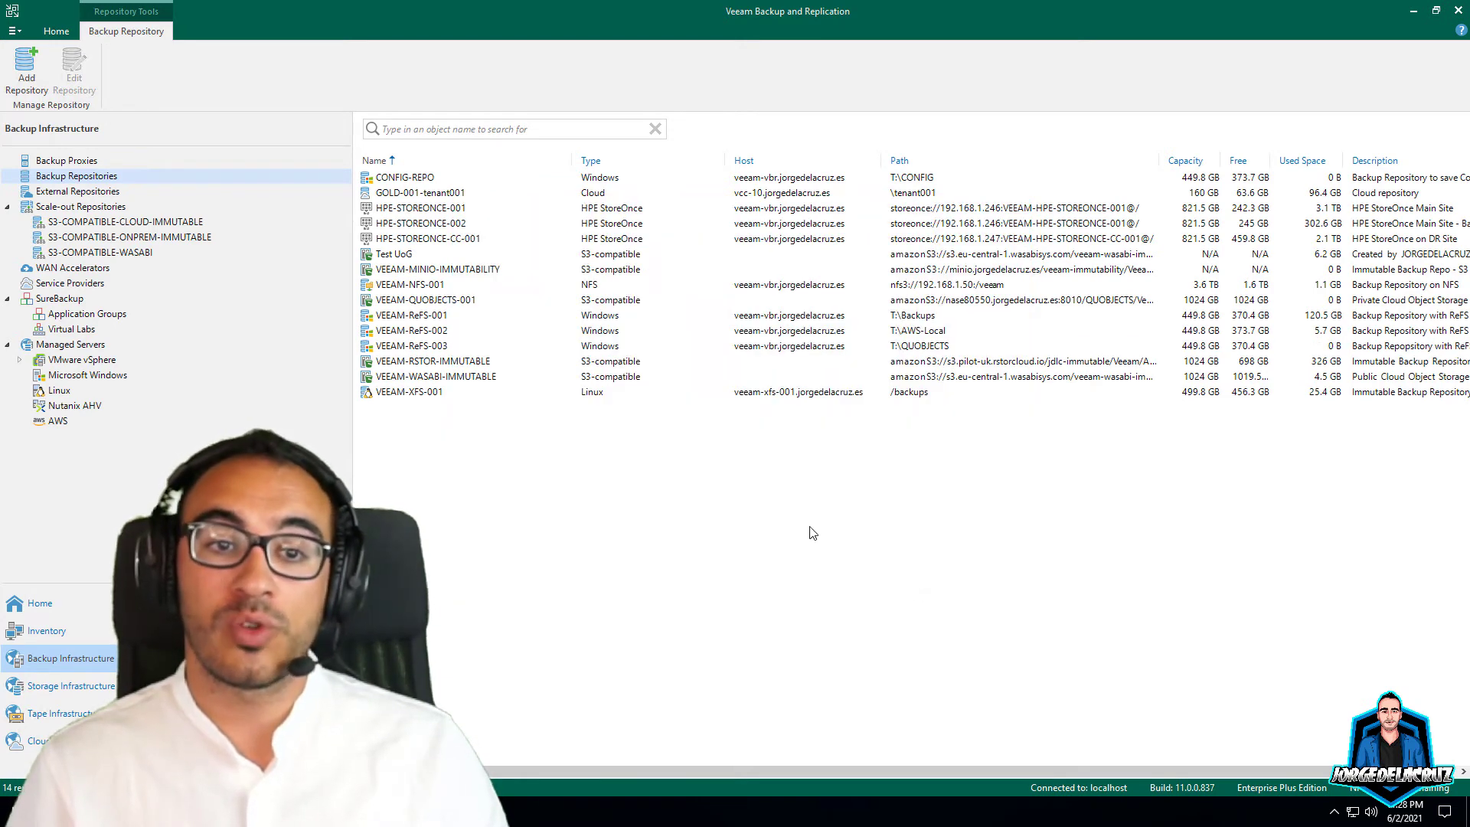
Step: Start a new scale-out repository named S3-COMPATIBLE-ONPREM-QNAP
right_click(71, 209)
left_click(99, 215)
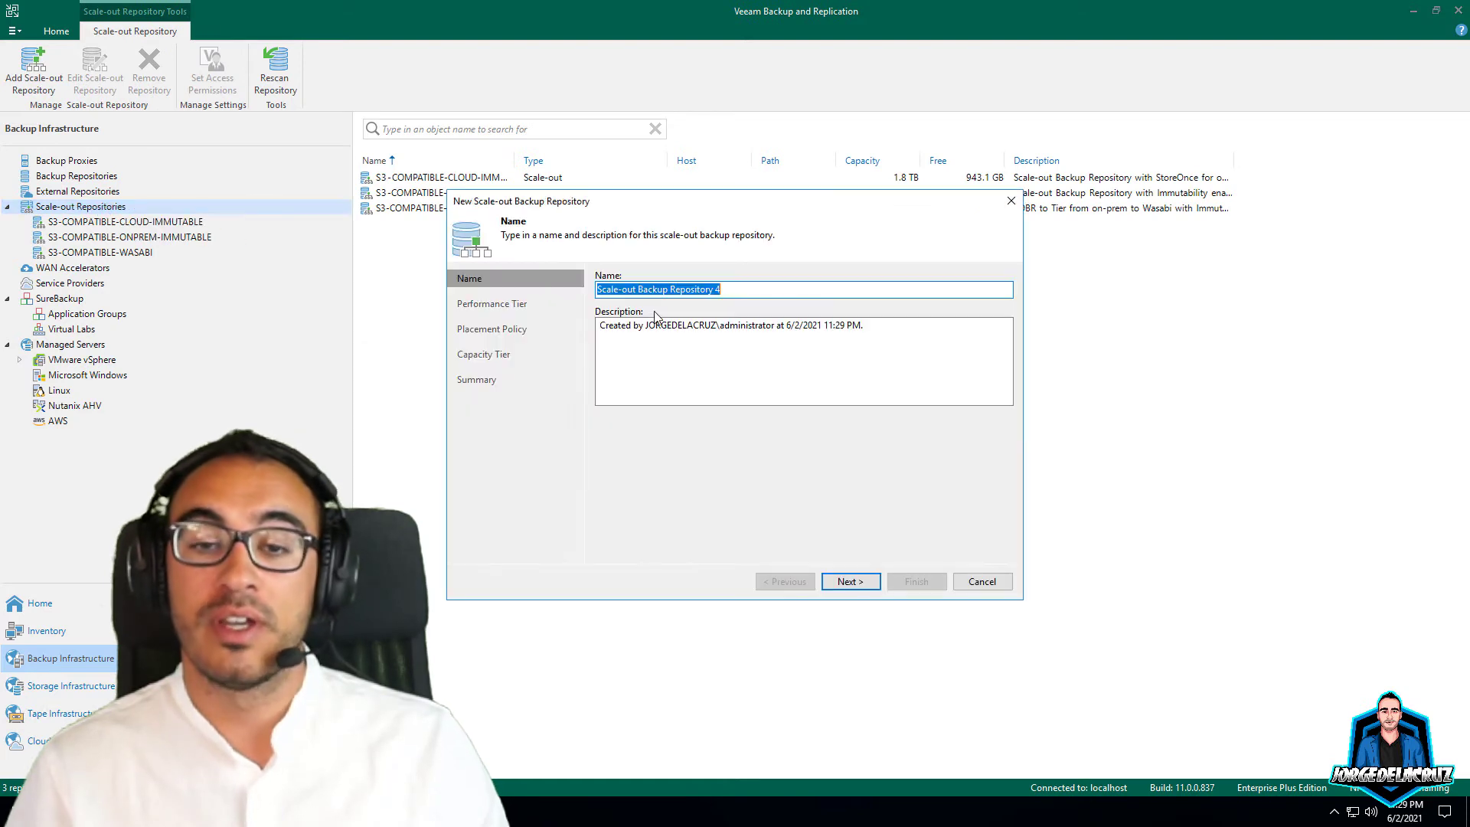
type("S3-Compat")
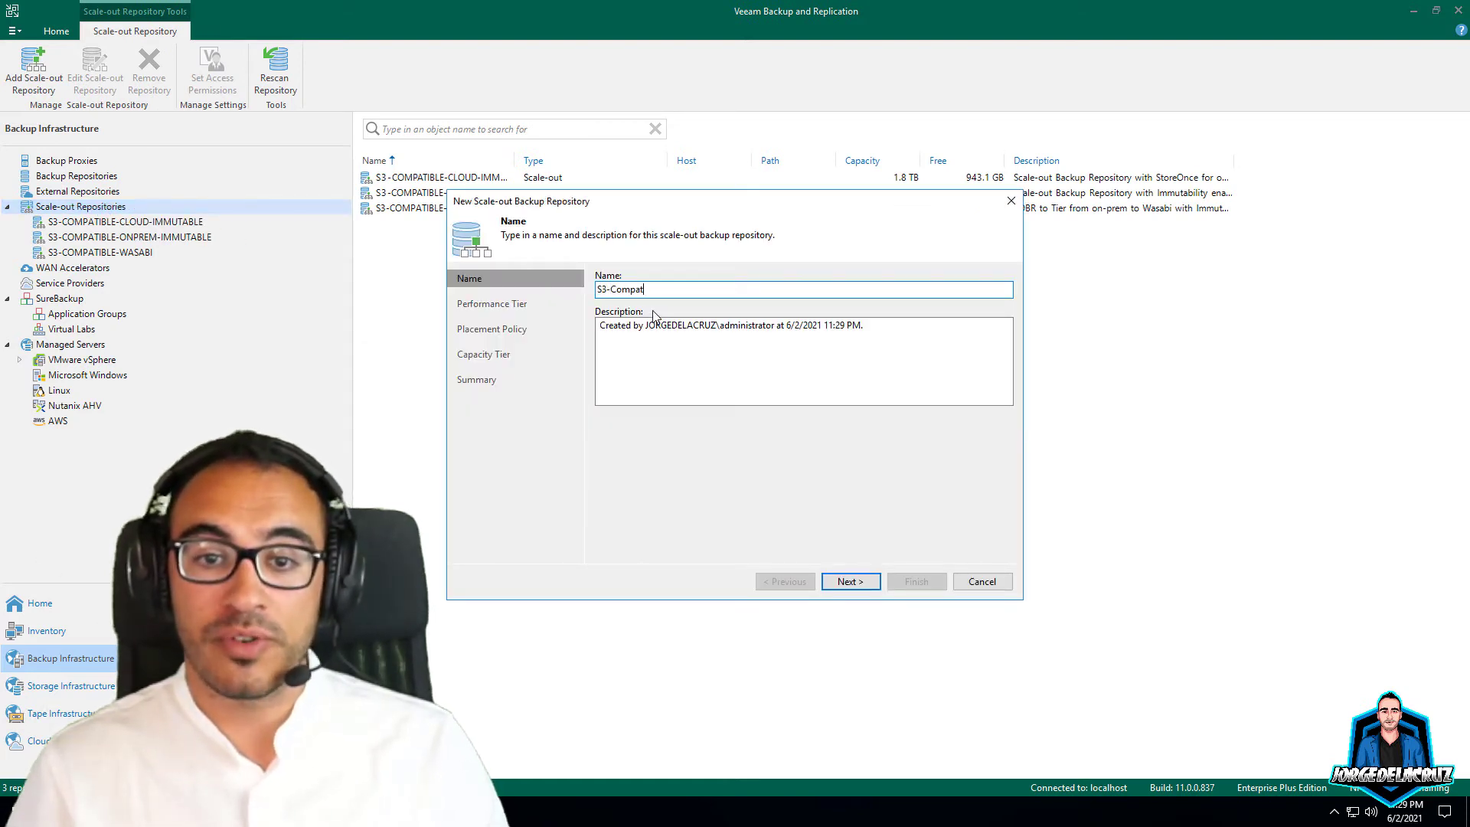
type("ibl")
key("BackSpace")
key("BackSpace")
key("BackSpace")
key("BackSpace")
key("BackSpace")
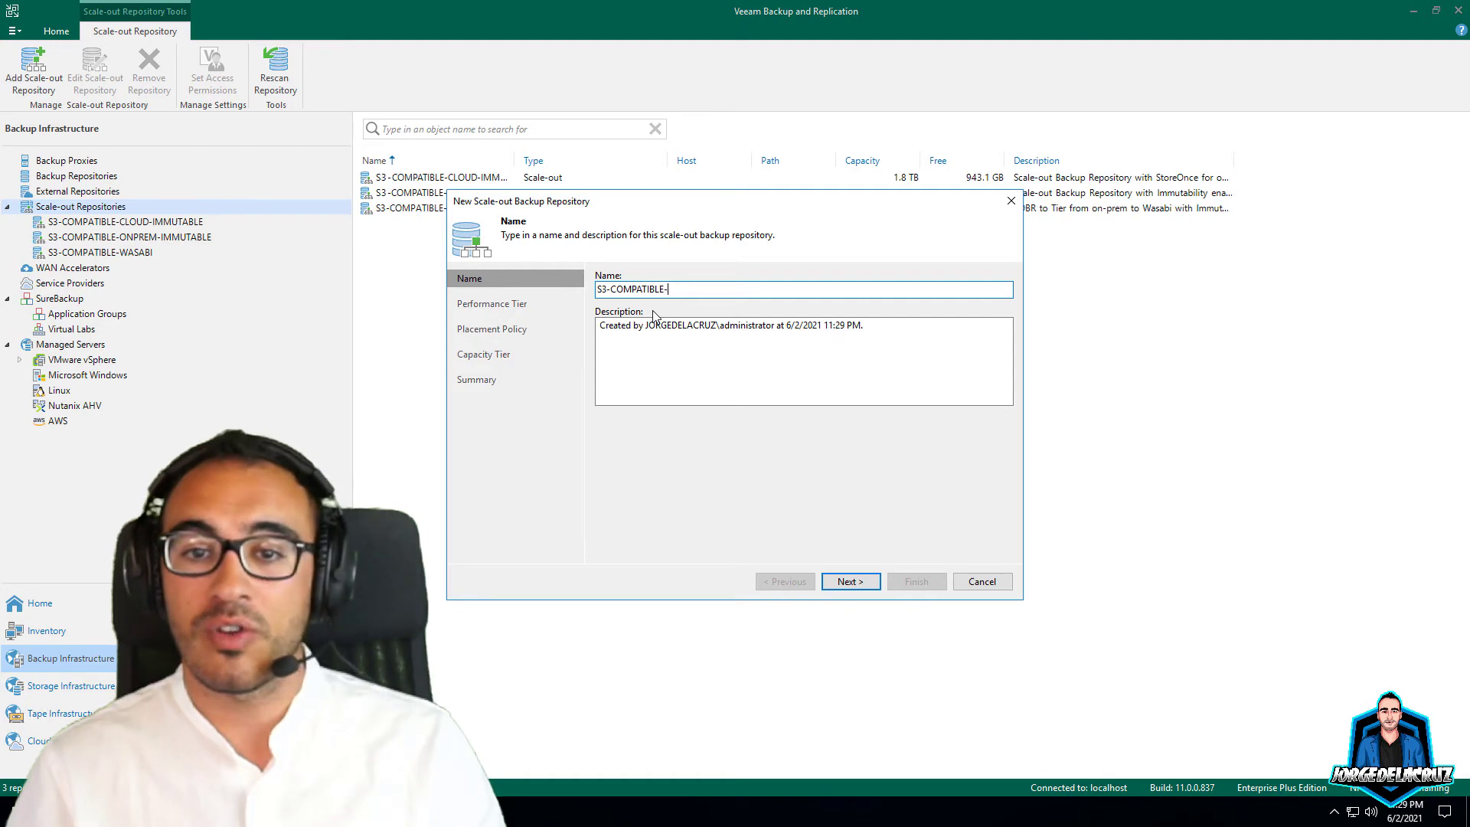
type("EM-QNAP")
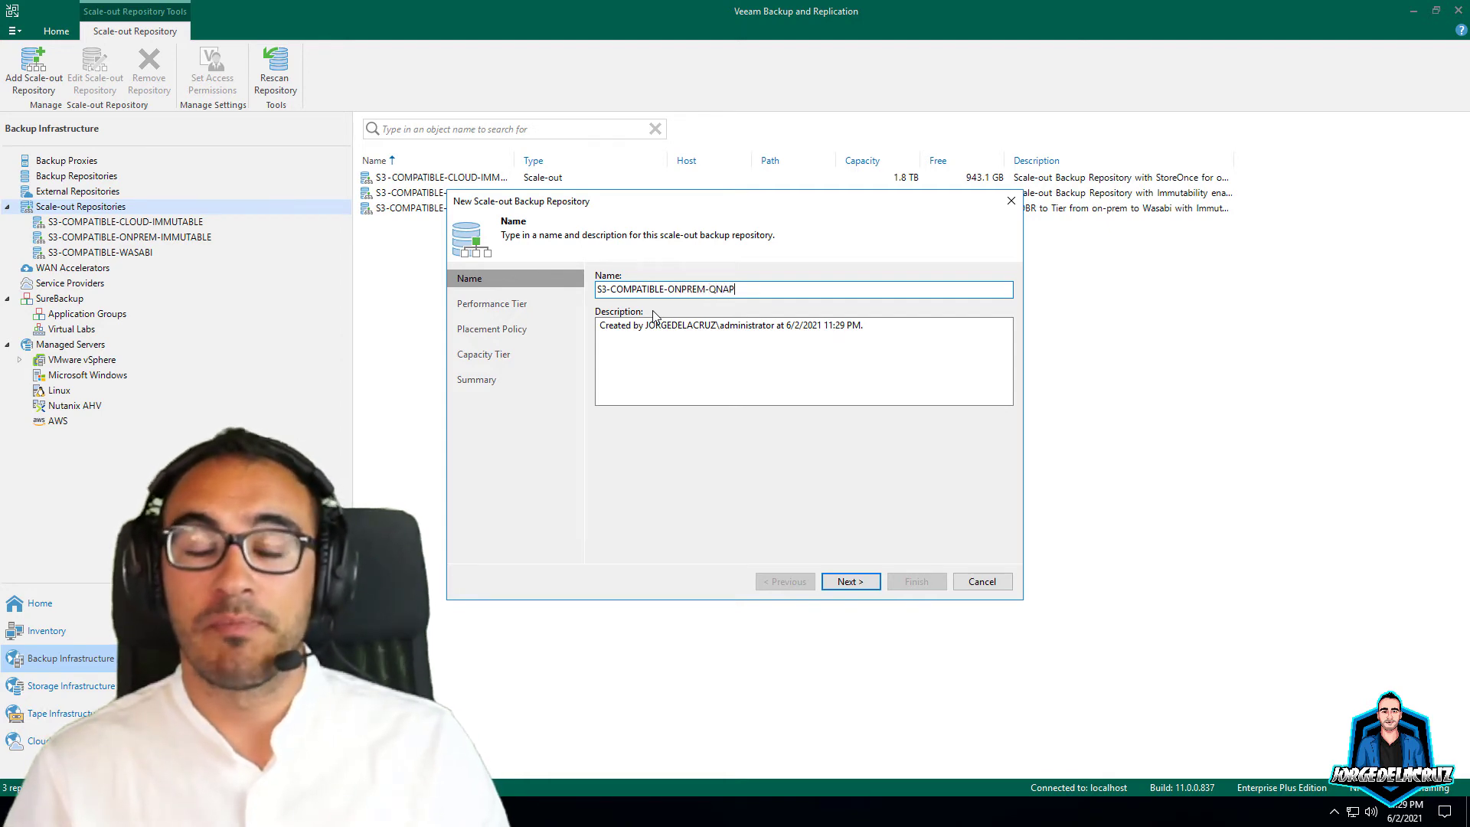
Step: Enter the description 'Scale-out Backup Repository with QNAP QuObjects' and continue
key("Tab")
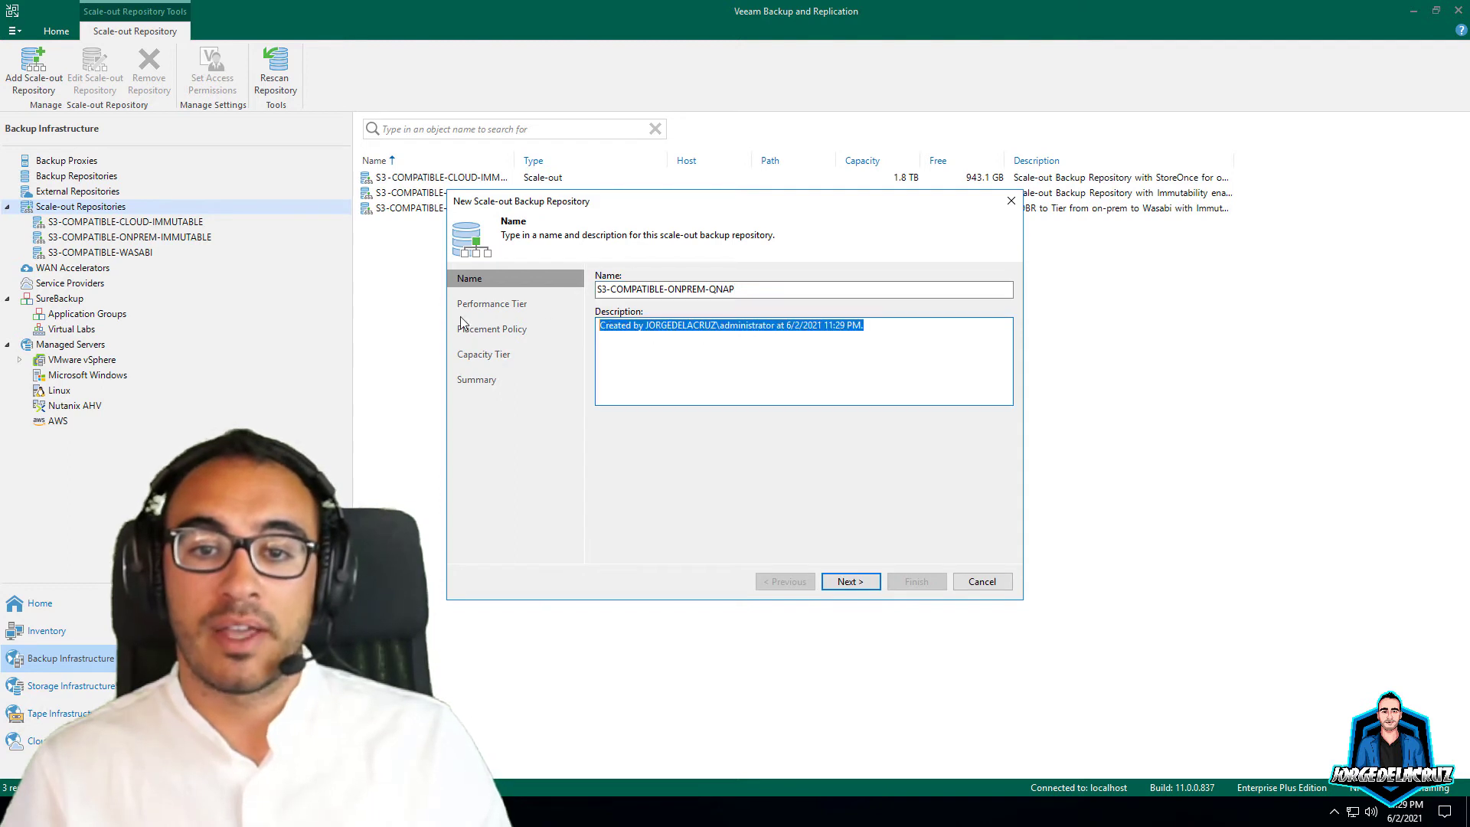
type("Cale")
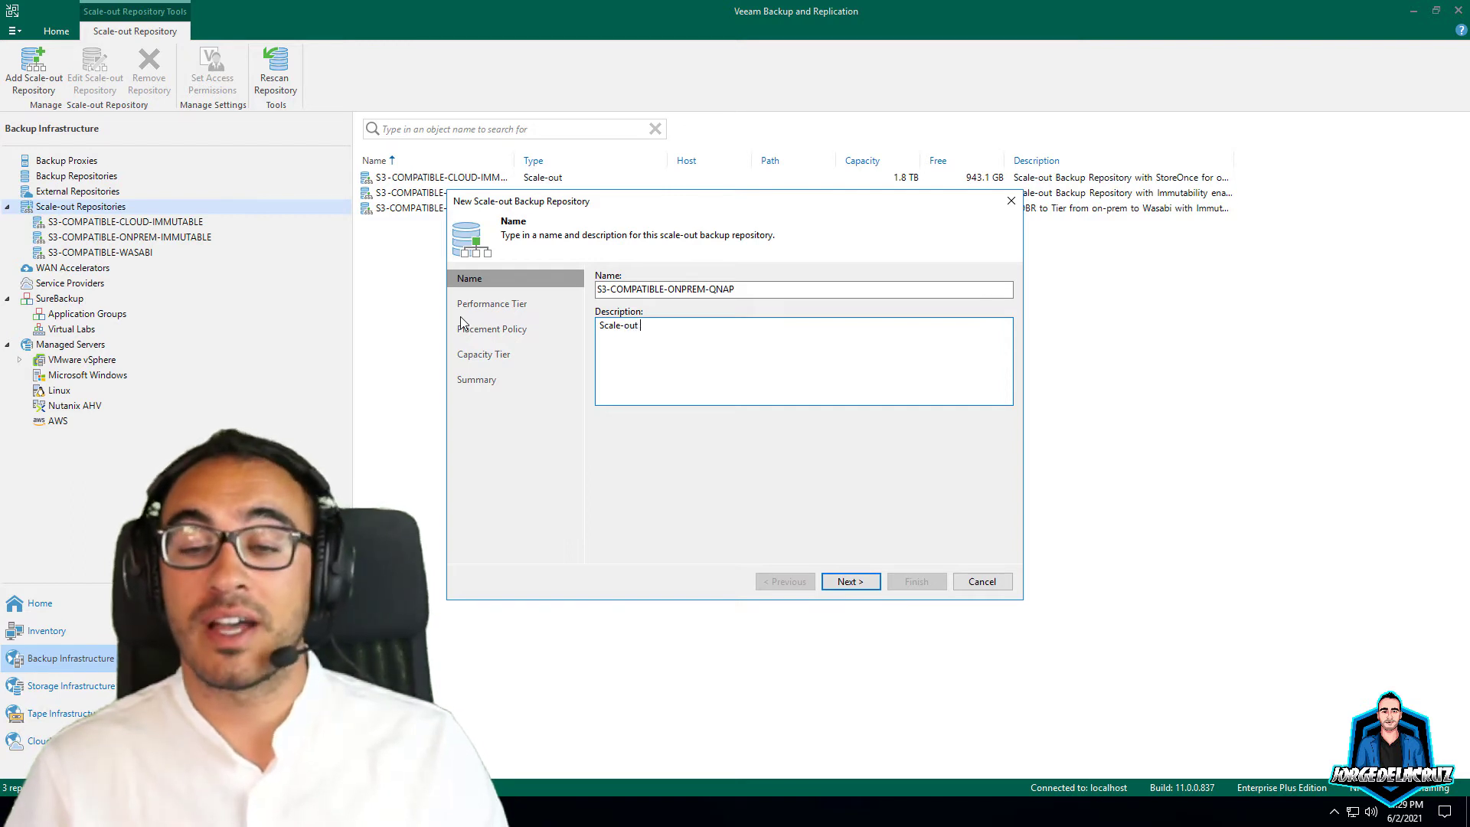
type("-out Backup Rep")
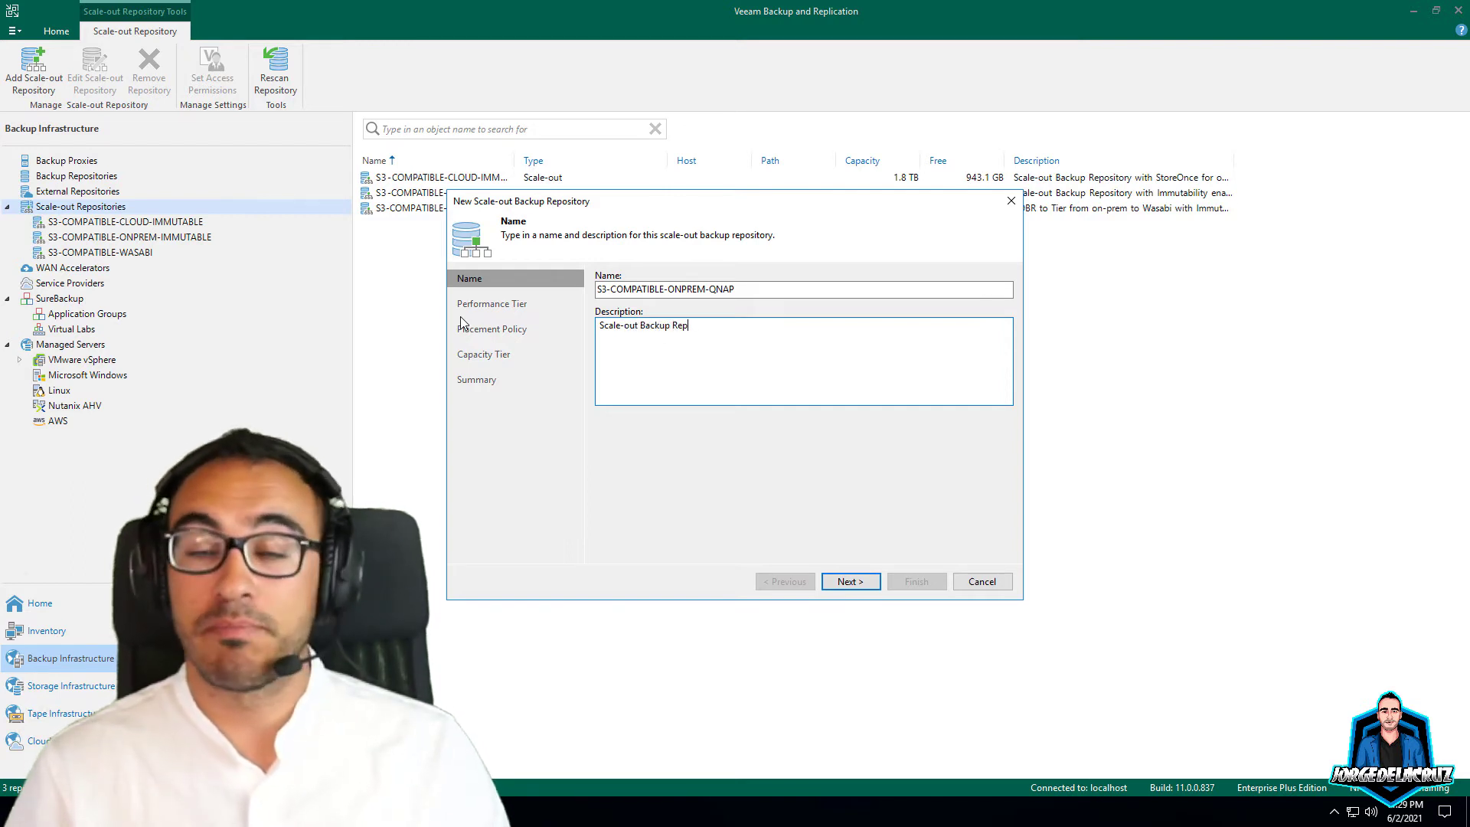
type("ository with")
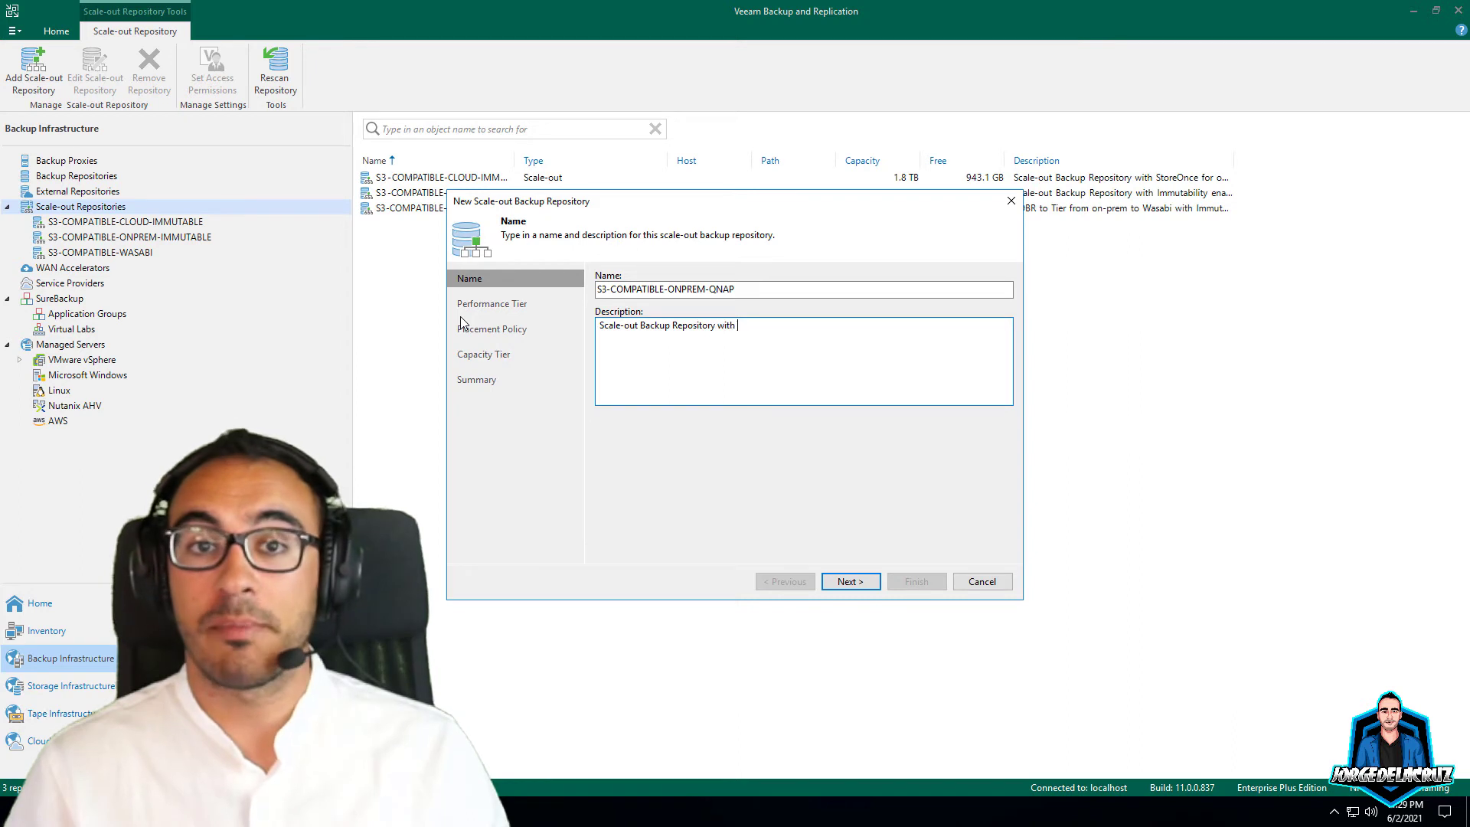
type(" Q")
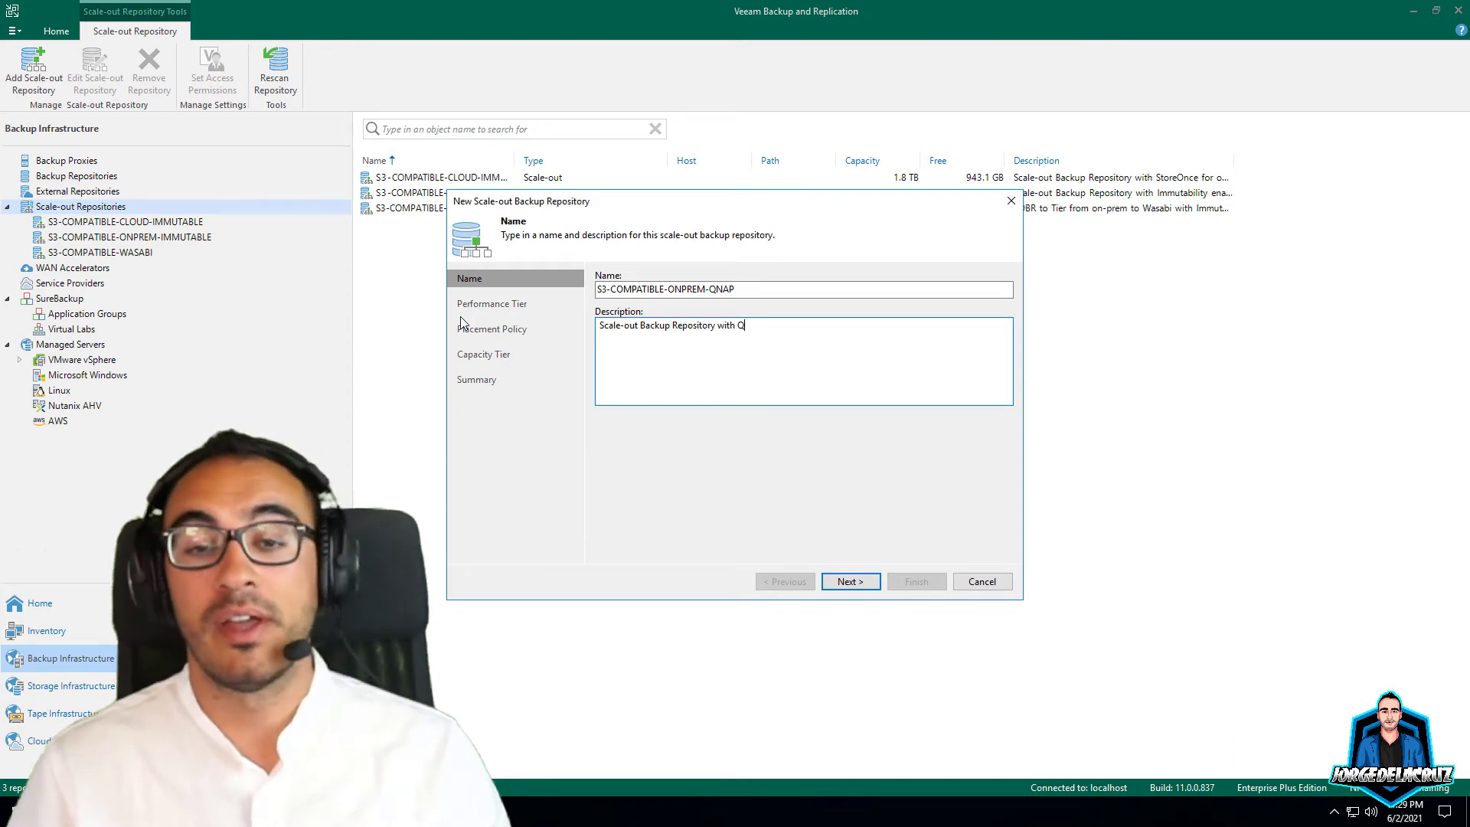
type("NAP QU")
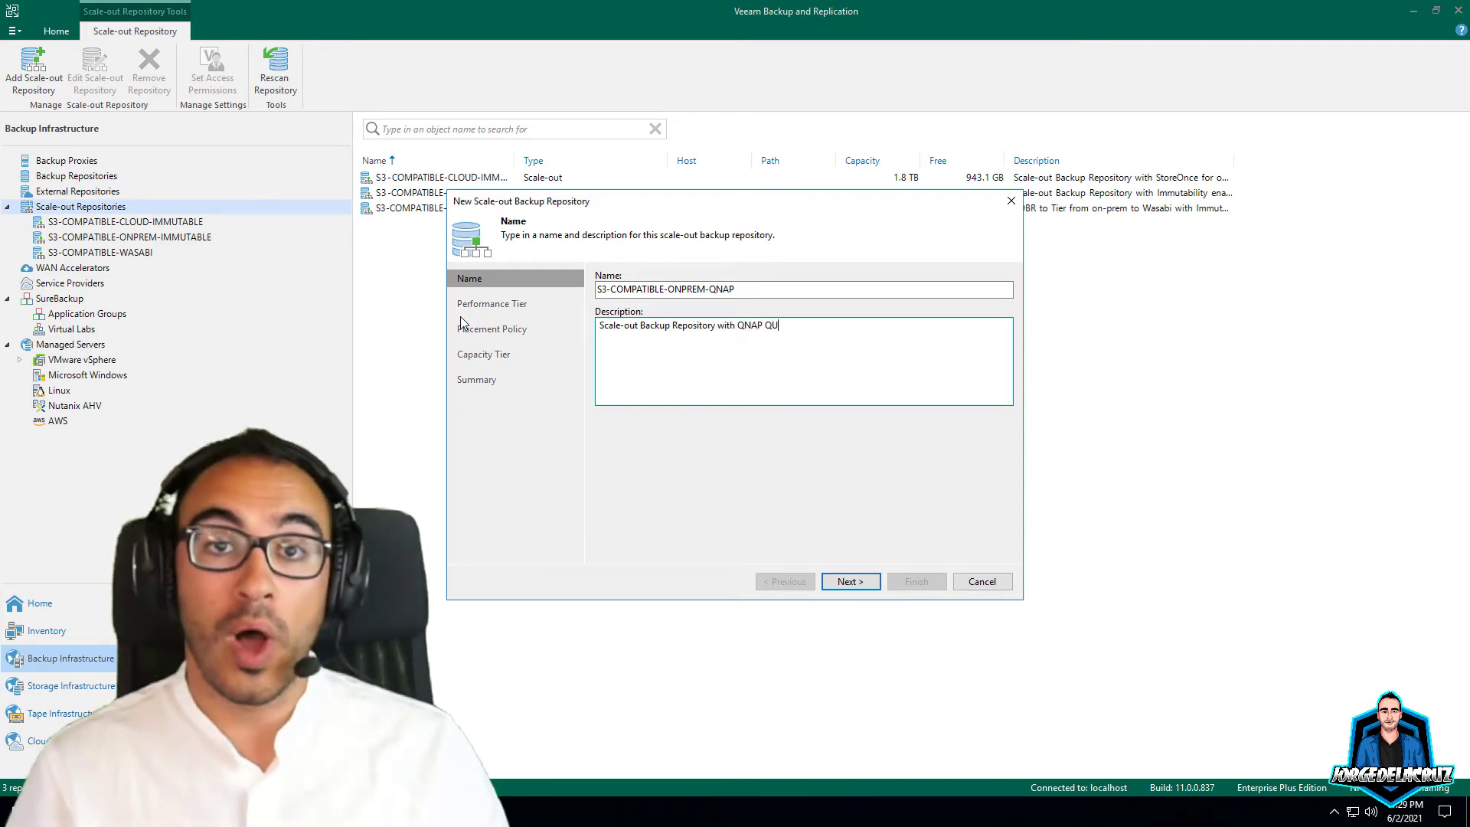
key("BackSpace")
key("BackSpace")
type("Q")
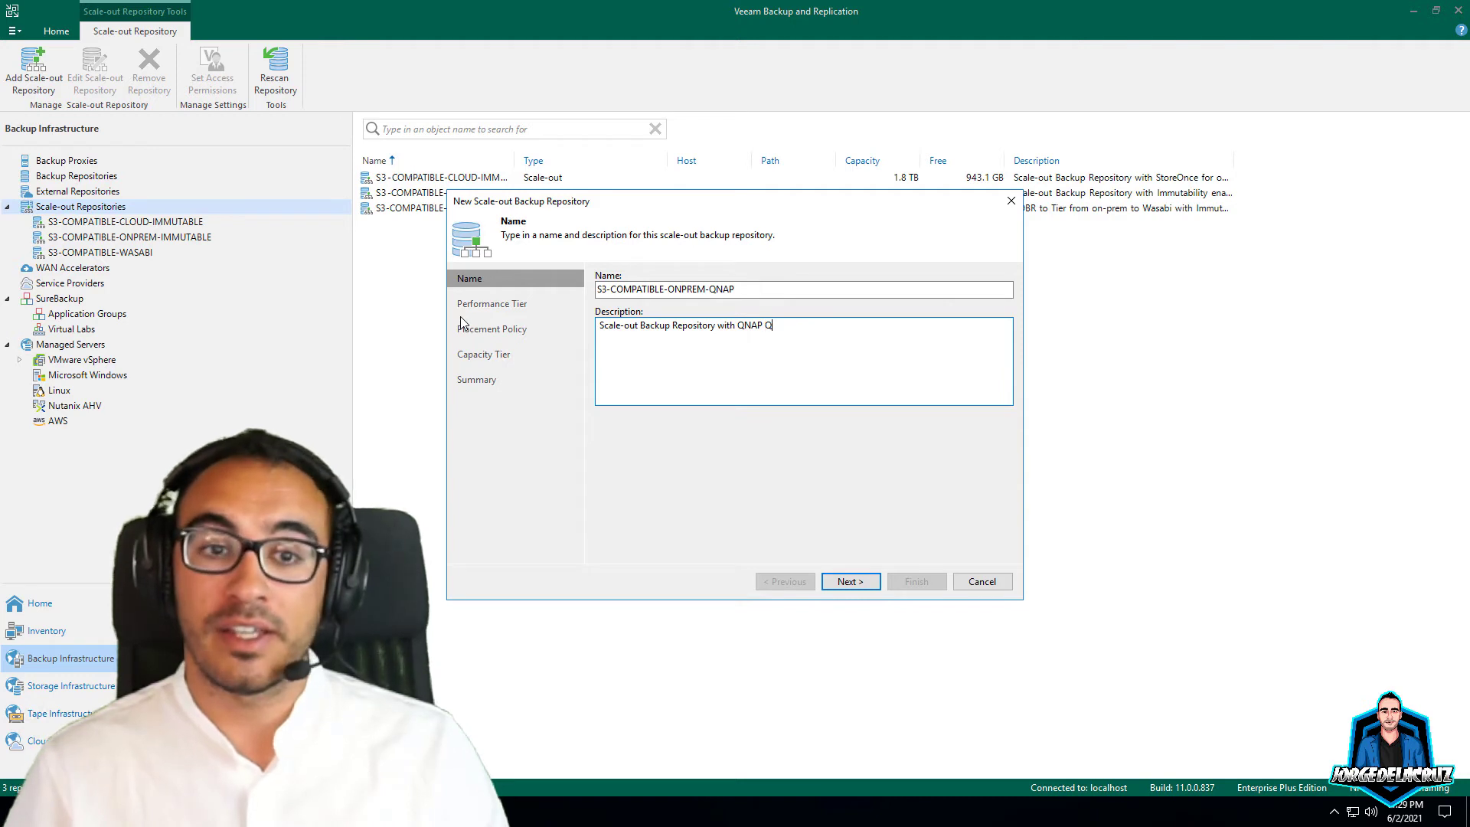
type("uObjects")
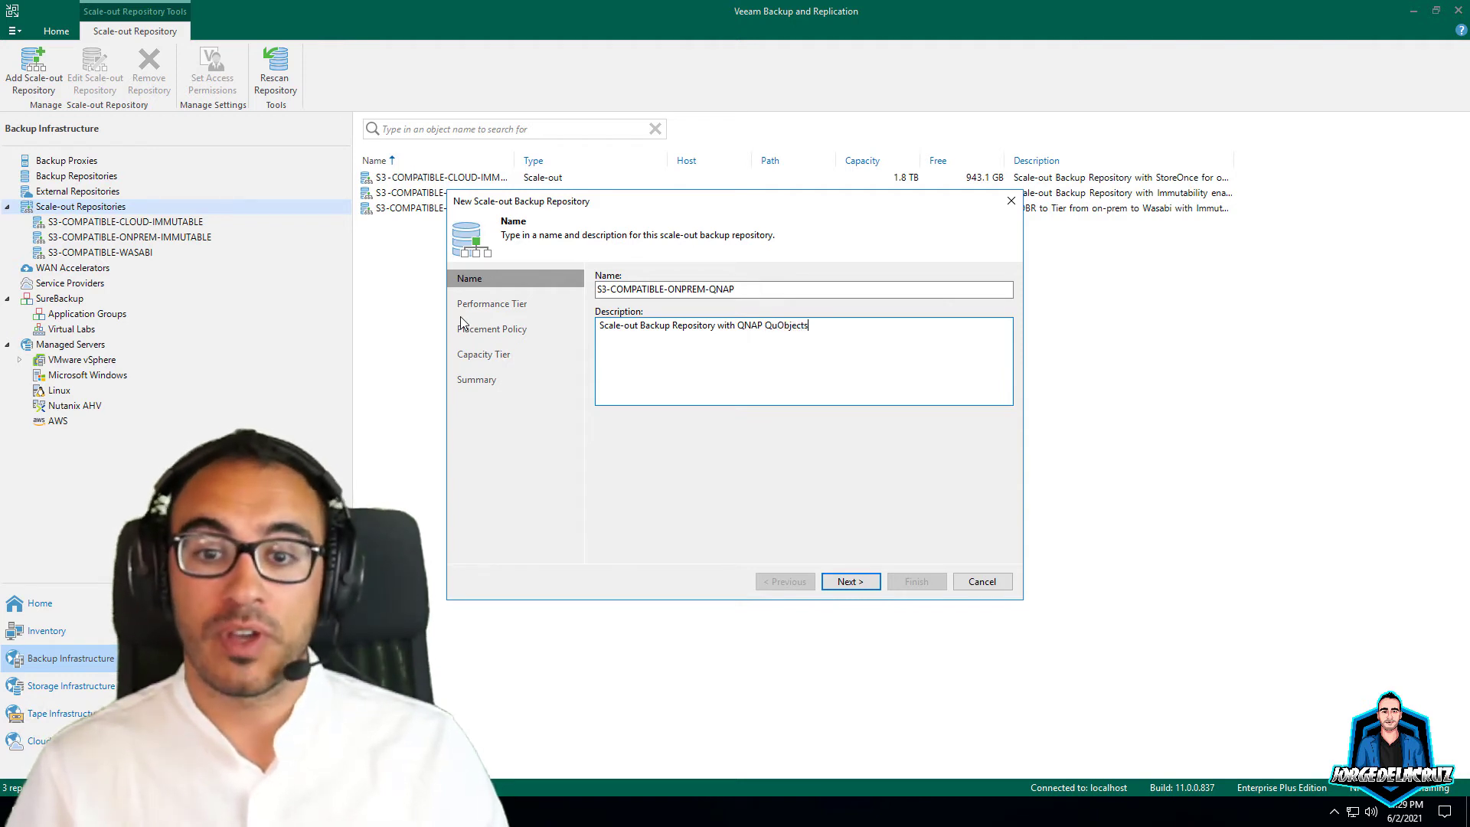
left_click(846, 582)
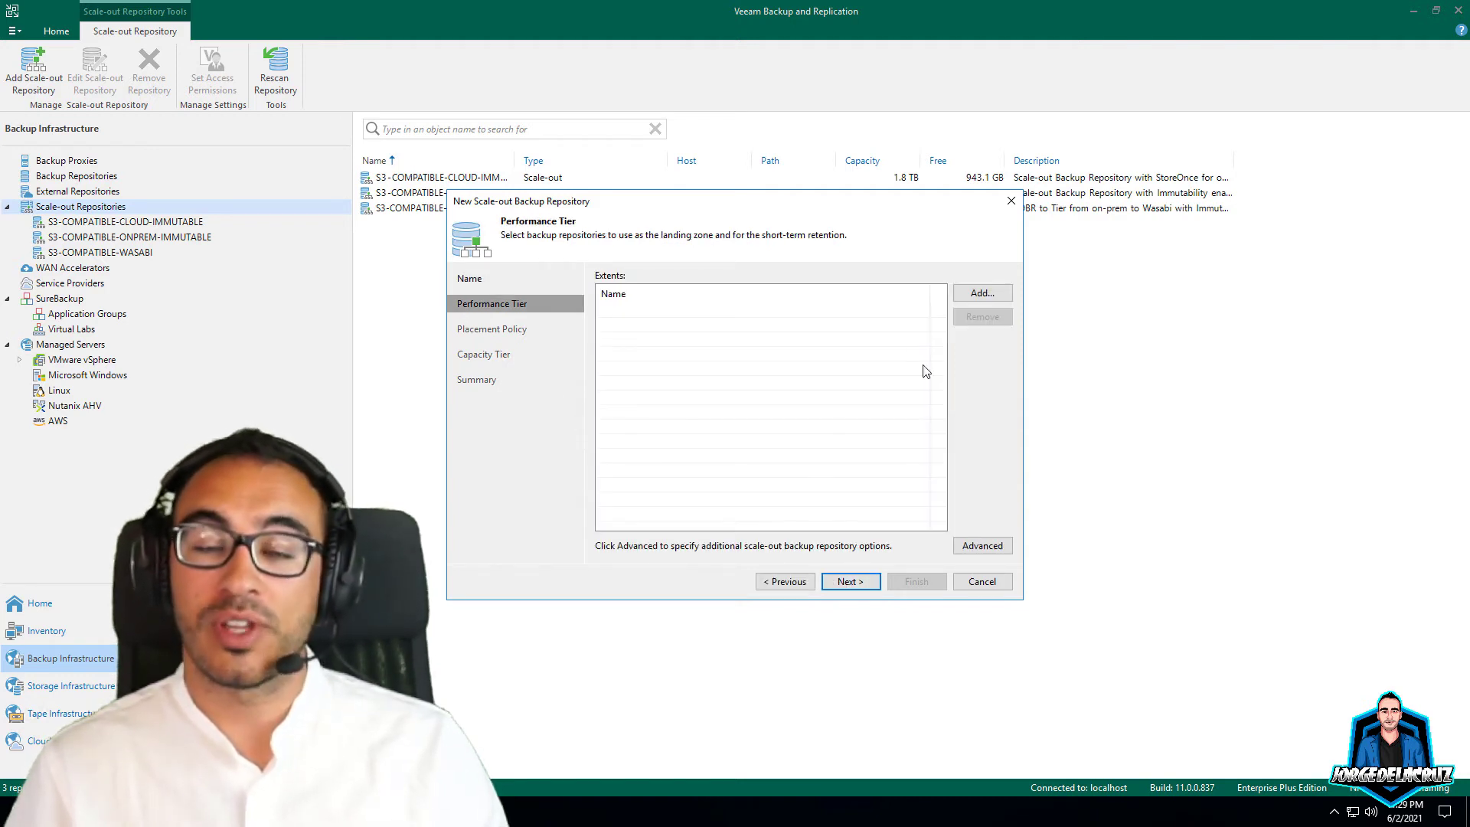
Step: Add VEEAM-ReFS-003 as the performance tier extent, keeping the default placement policy
left_click(982, 292)
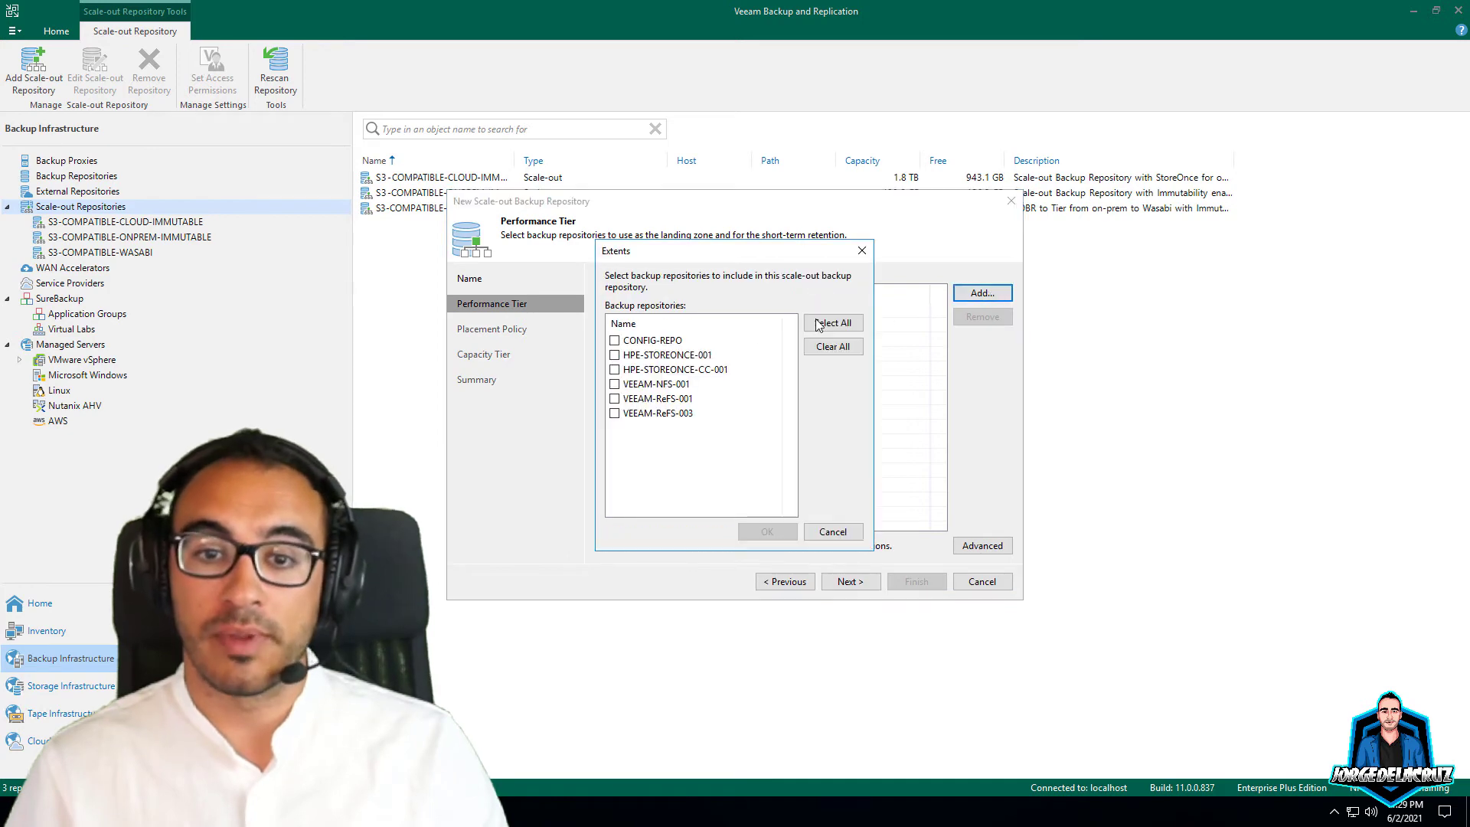
left_click(615, 414)
left_click(766, 532)
left_click(849, 581)
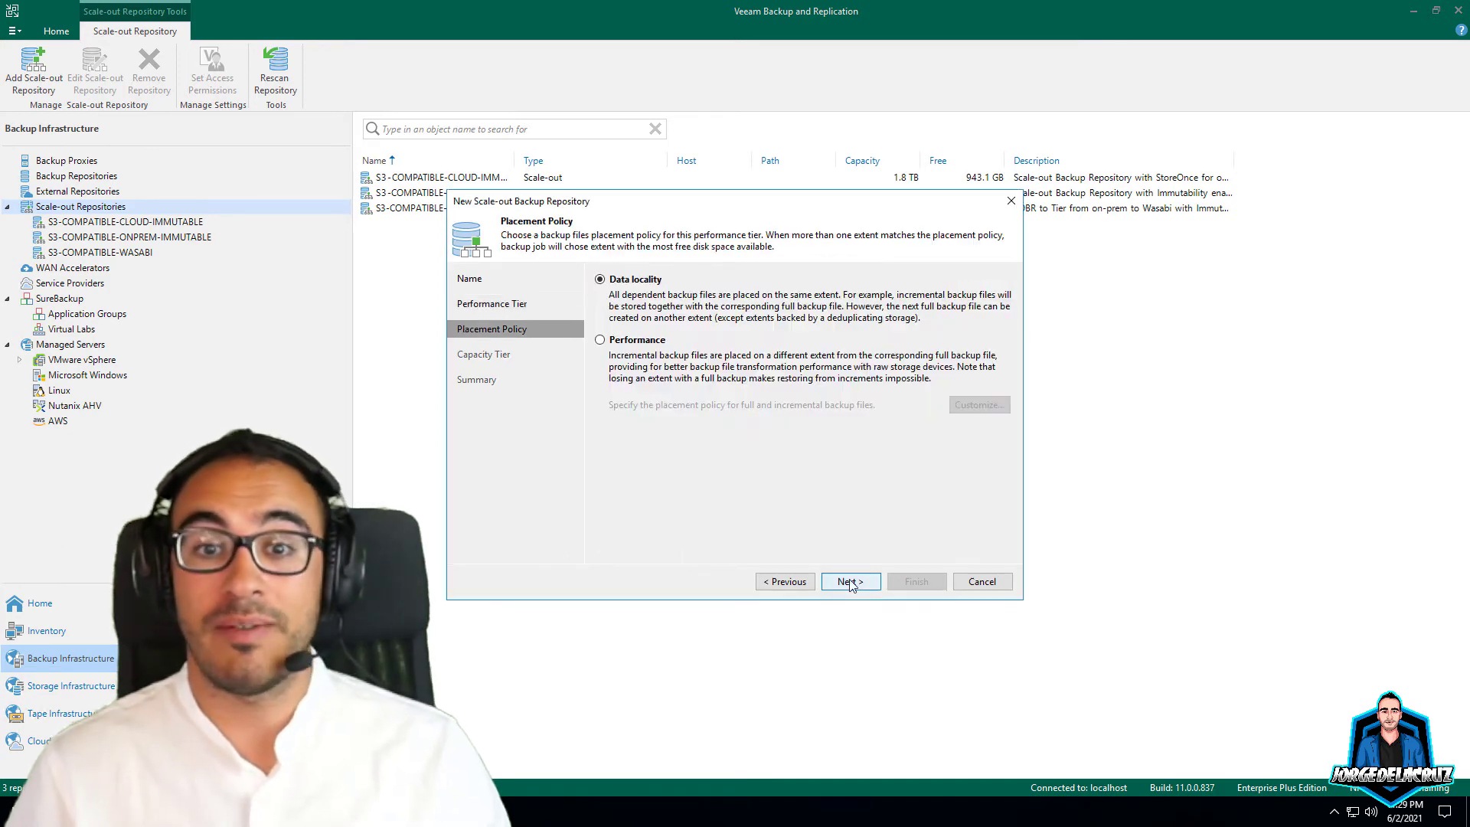
left_click(850, 582)
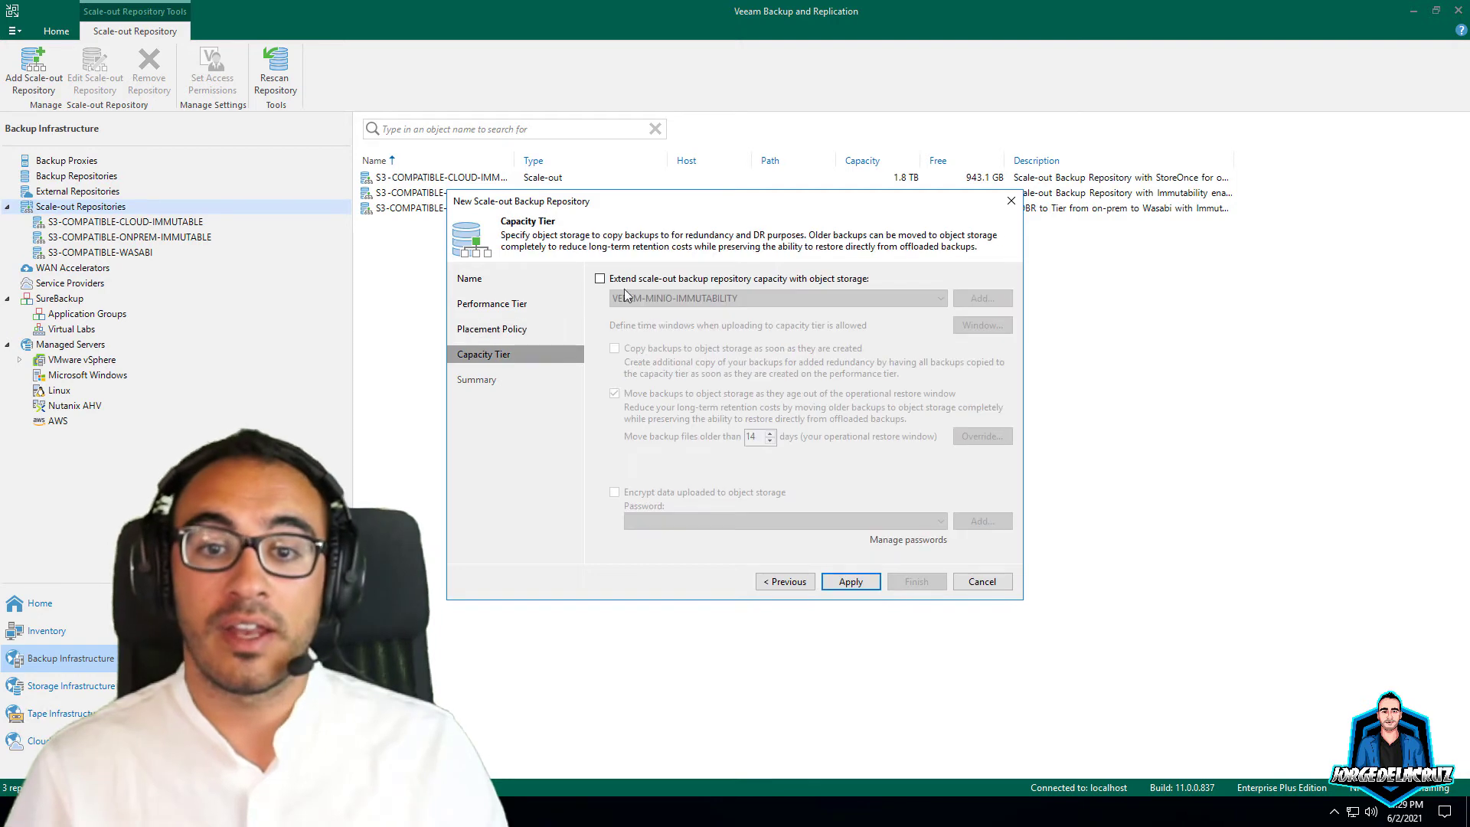
Step: Enable the capacity tier on VEEAM-QUOBJECTS-001, copying backups immediately, and apply
left_click(599, 279)
left_click(662, 298)
left_click(661, 326)
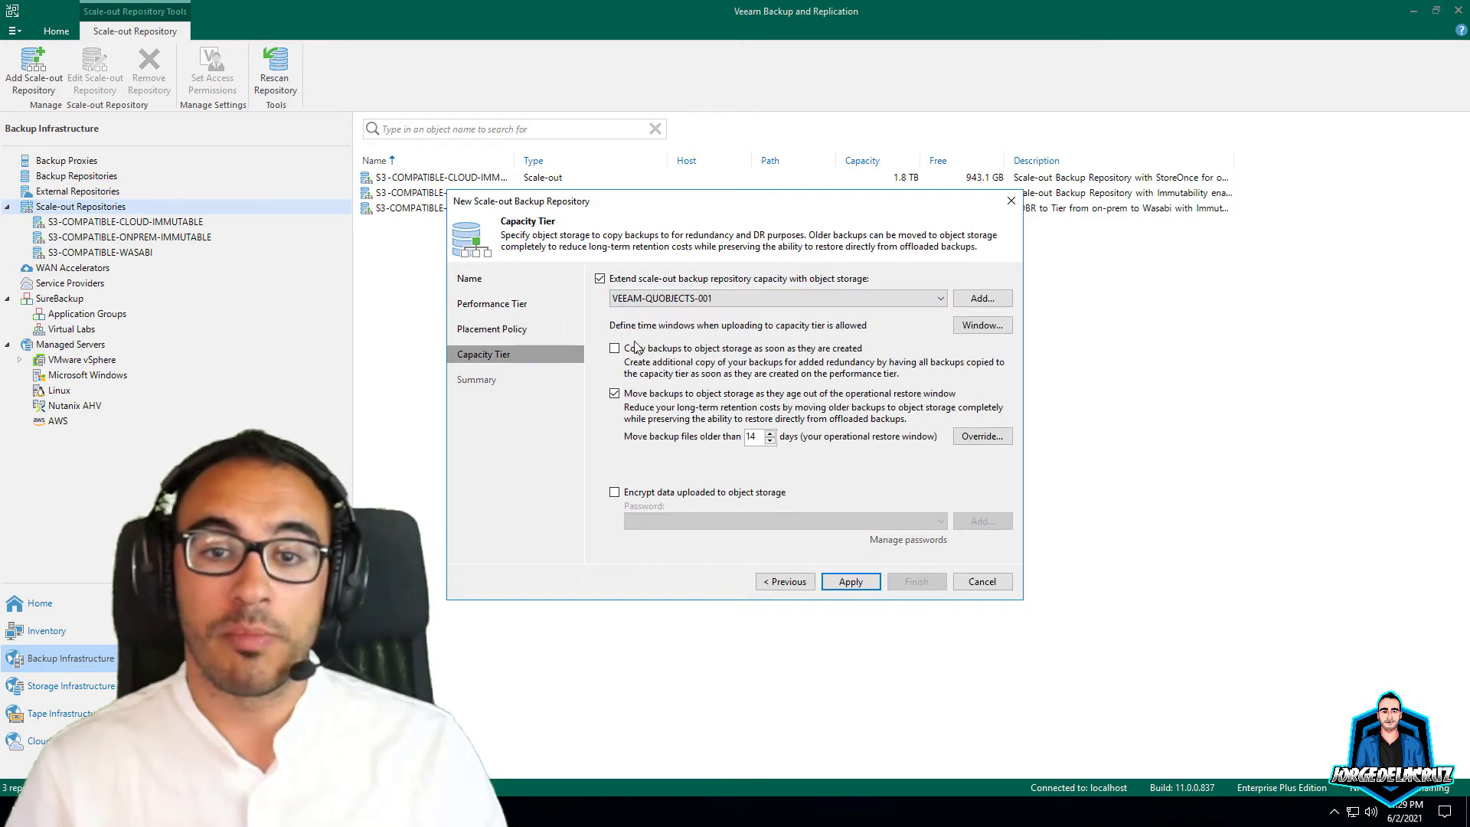
left_click(676, 353)
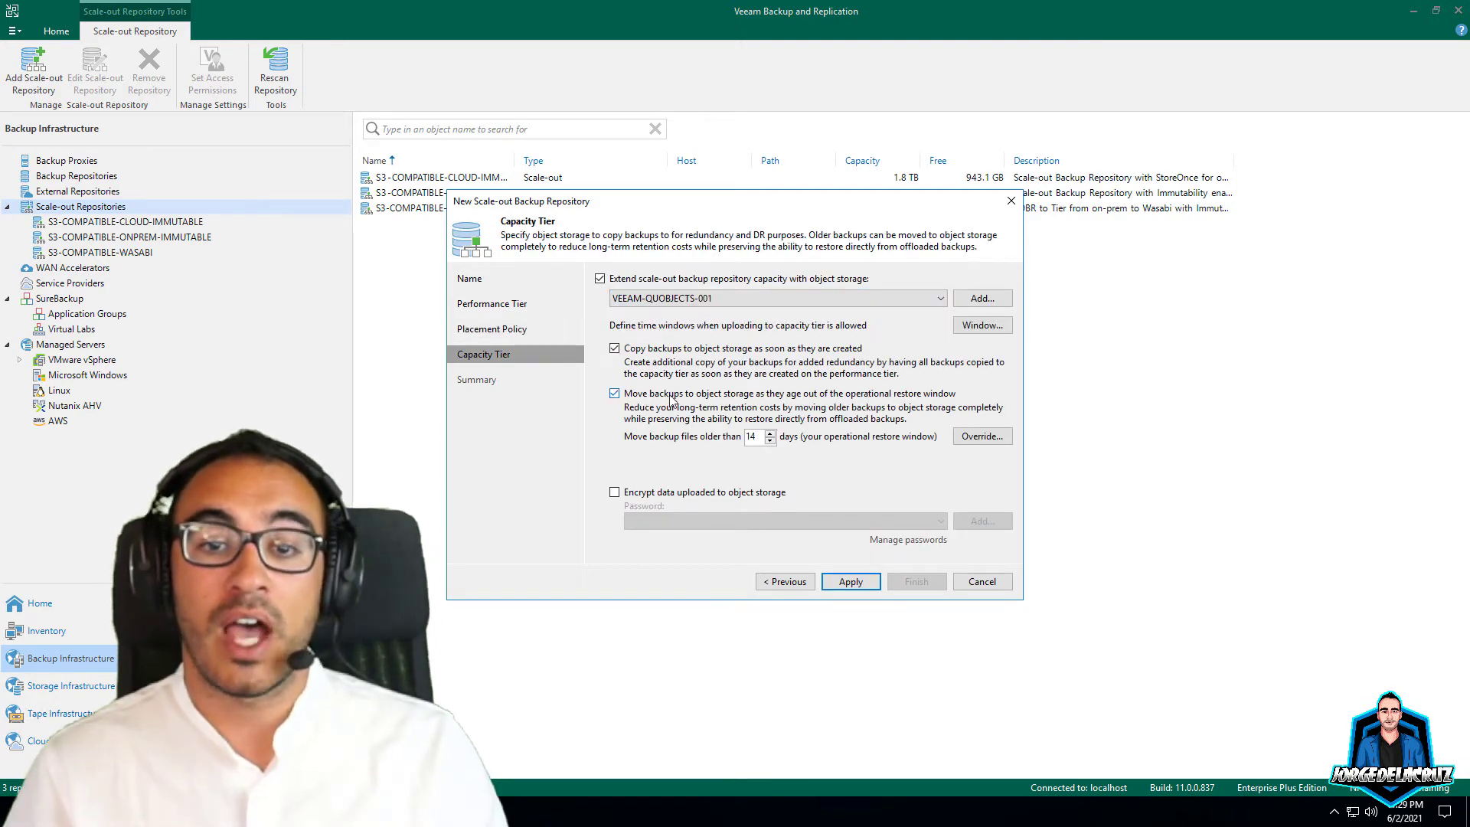
left_click(853, 583)
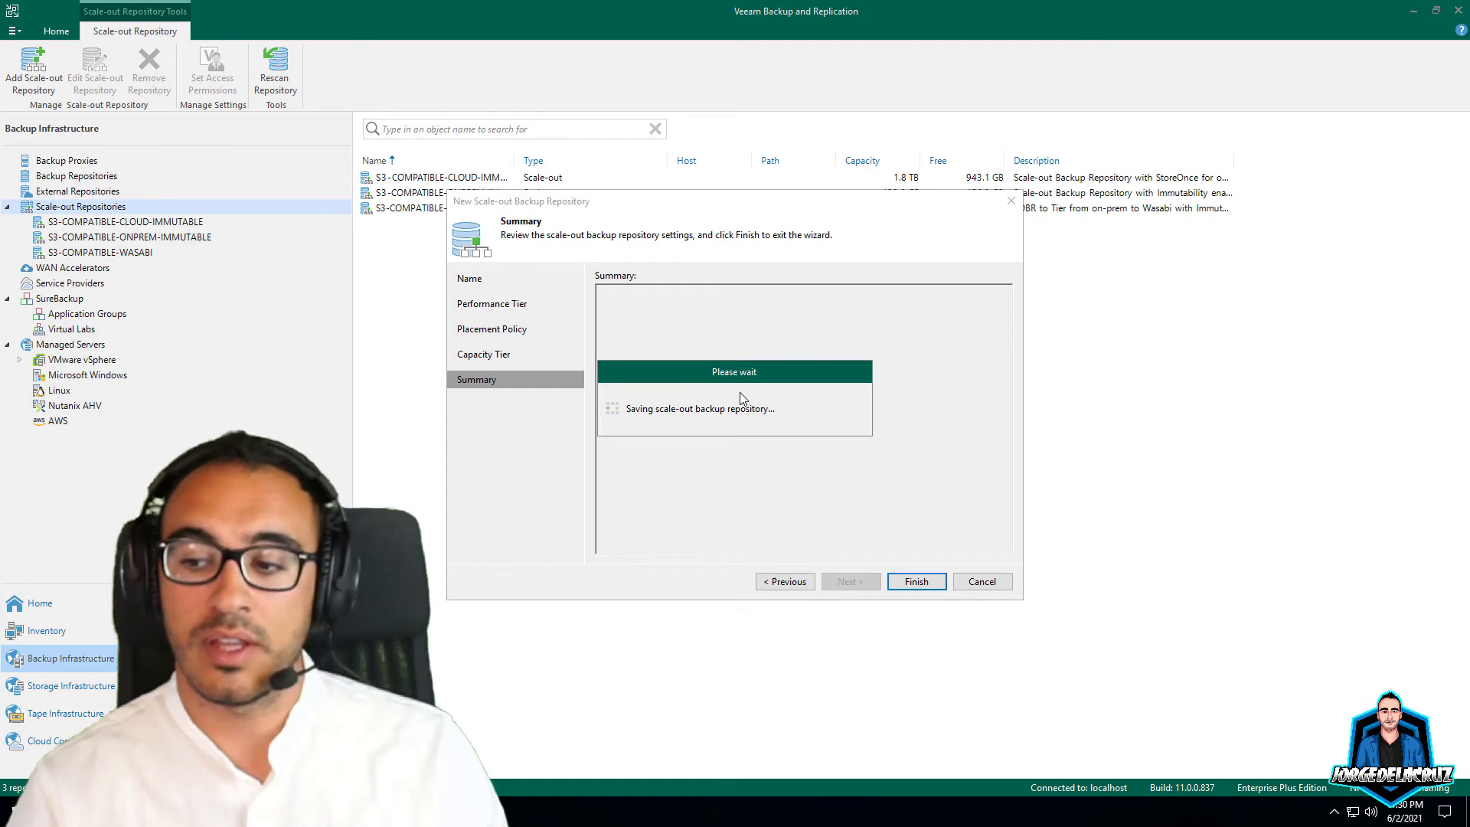
left_click(908, 581)
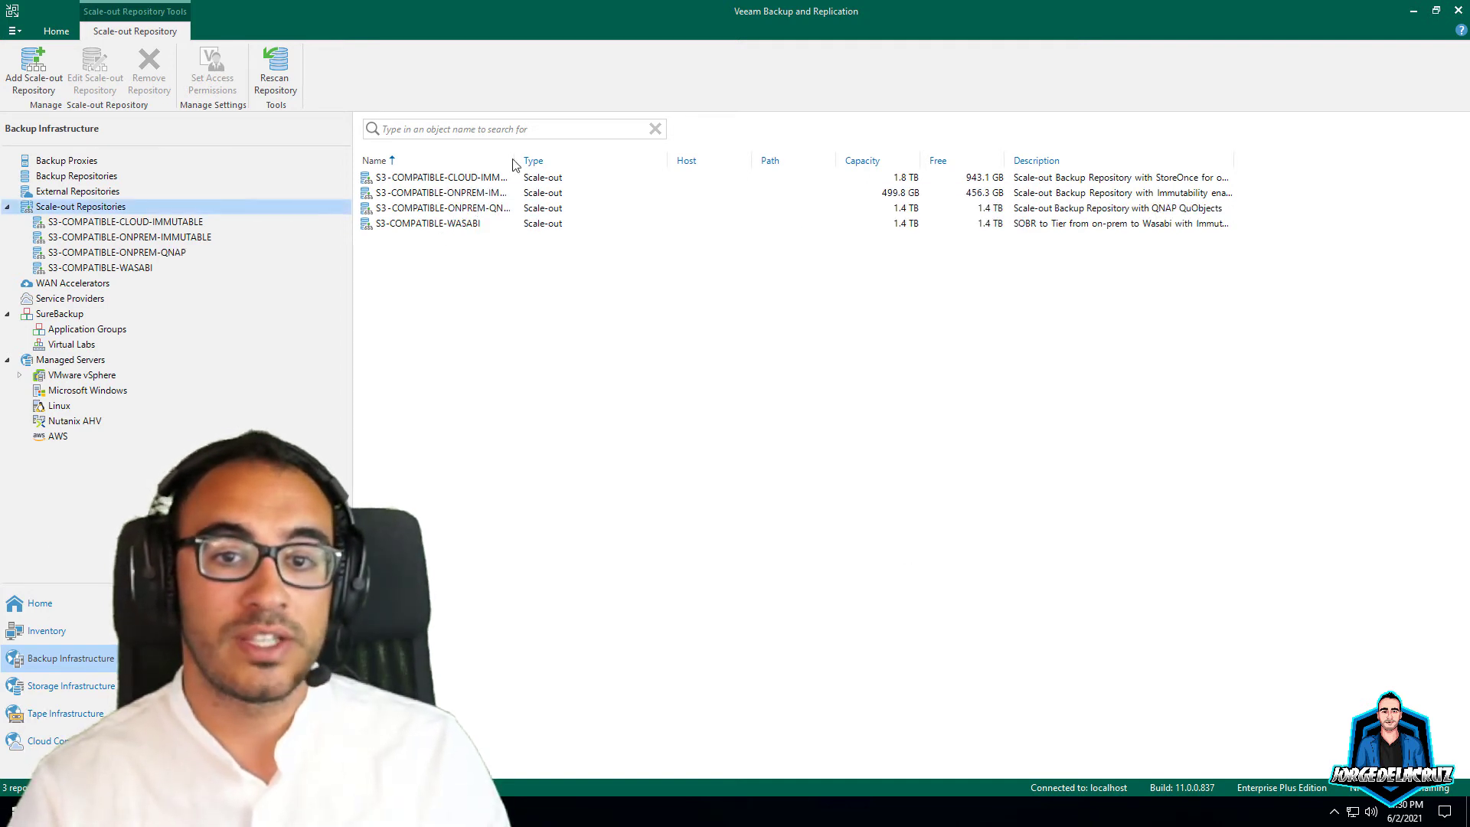
Step: Clone the VMware - Backup of Linux workloads job from the Home jobs list
left_click_drag(514, 160, 556, 160)
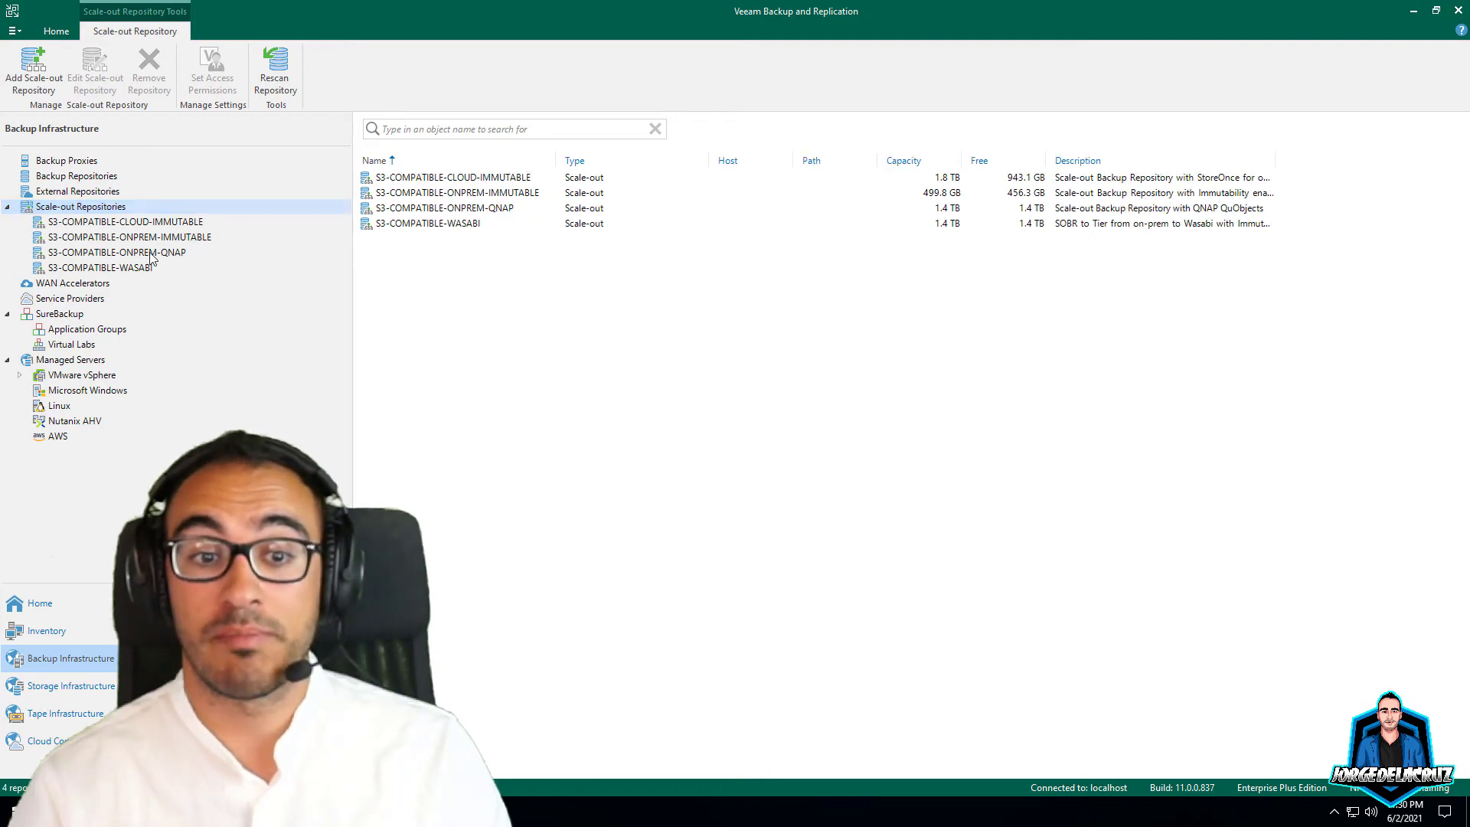
left_click(29, 605)
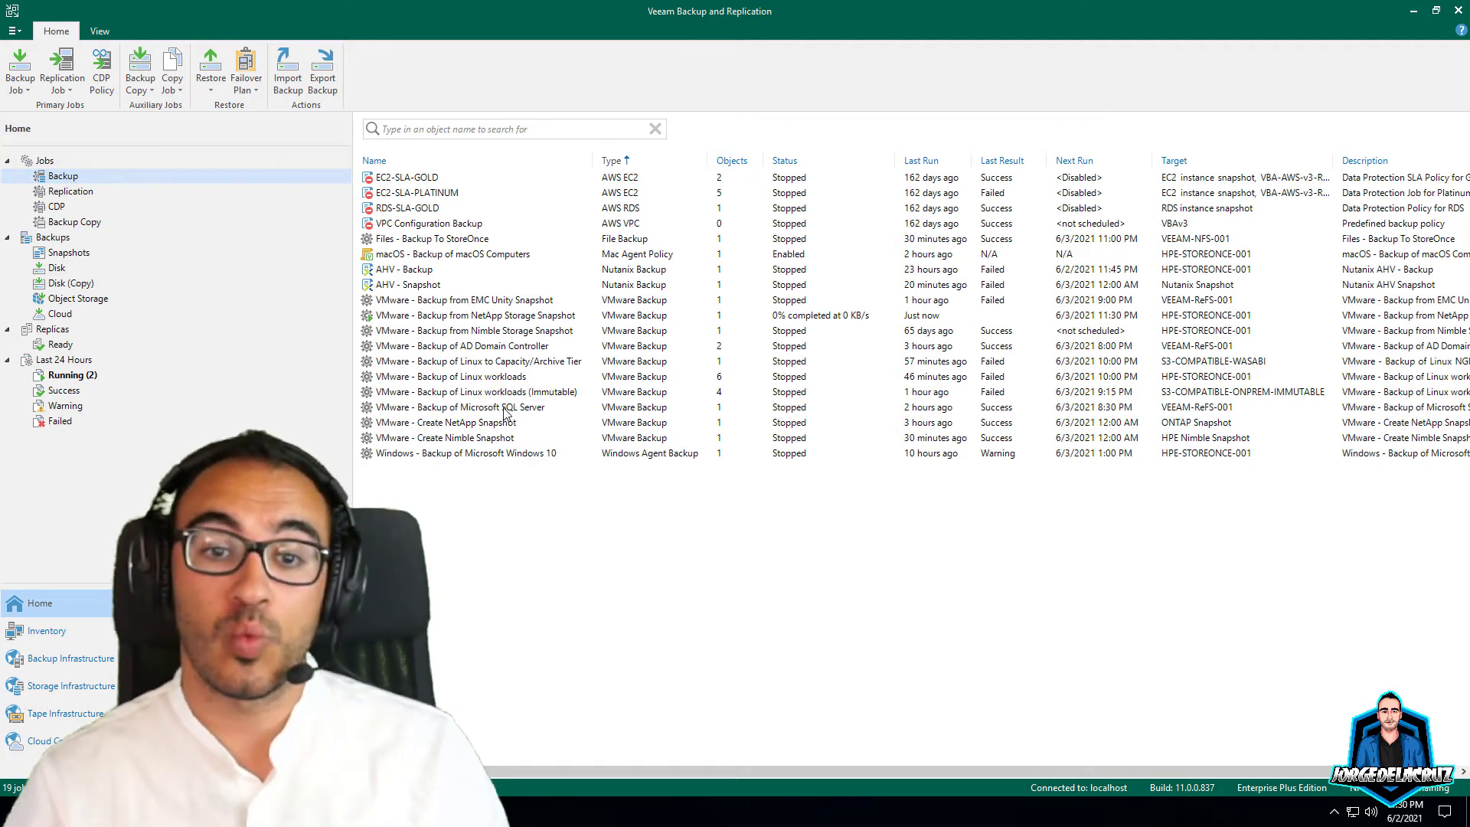
left_click(482, 379)
right_click(483, 381)
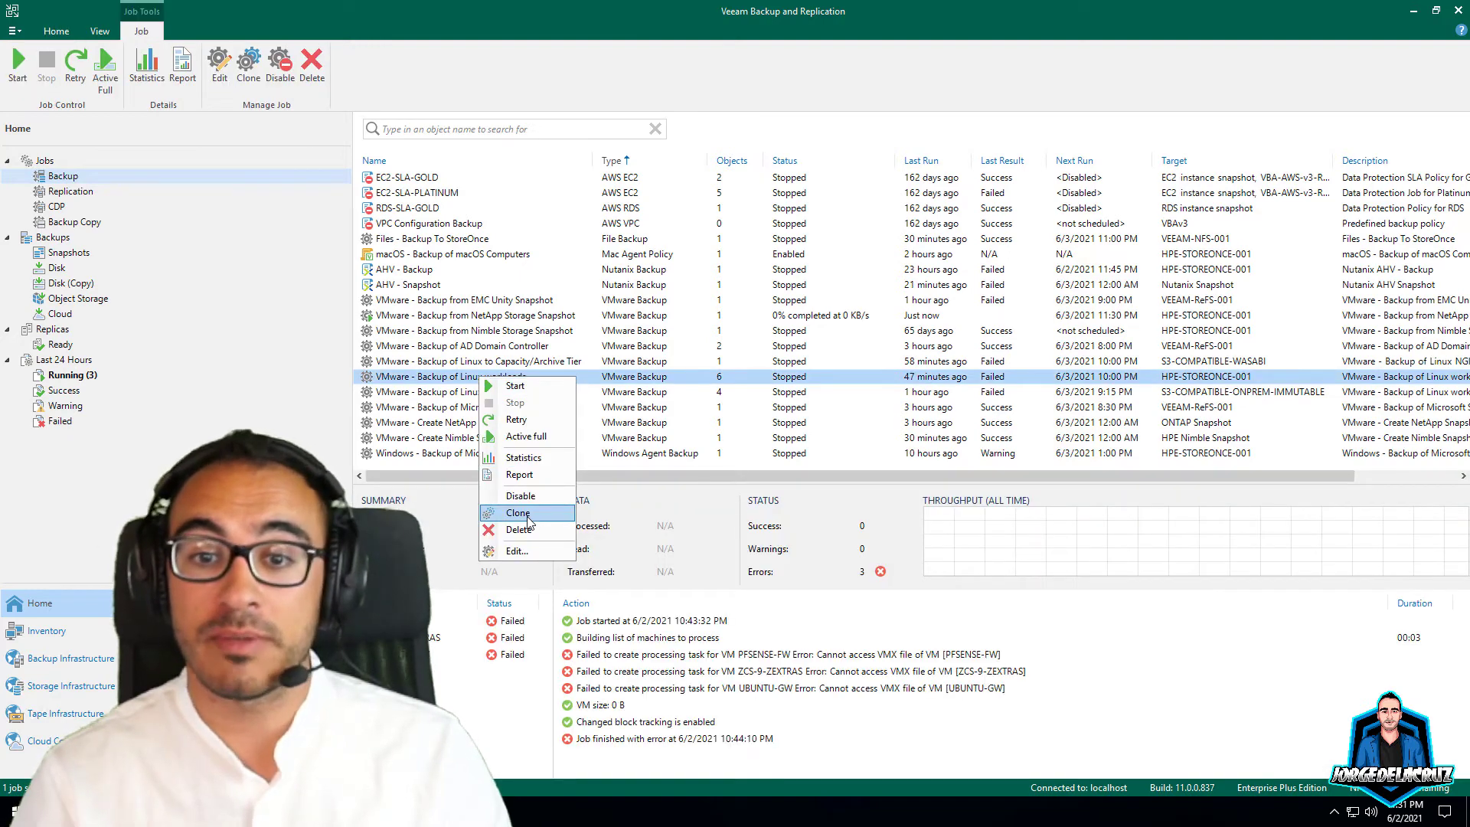
left_click(518, 513)
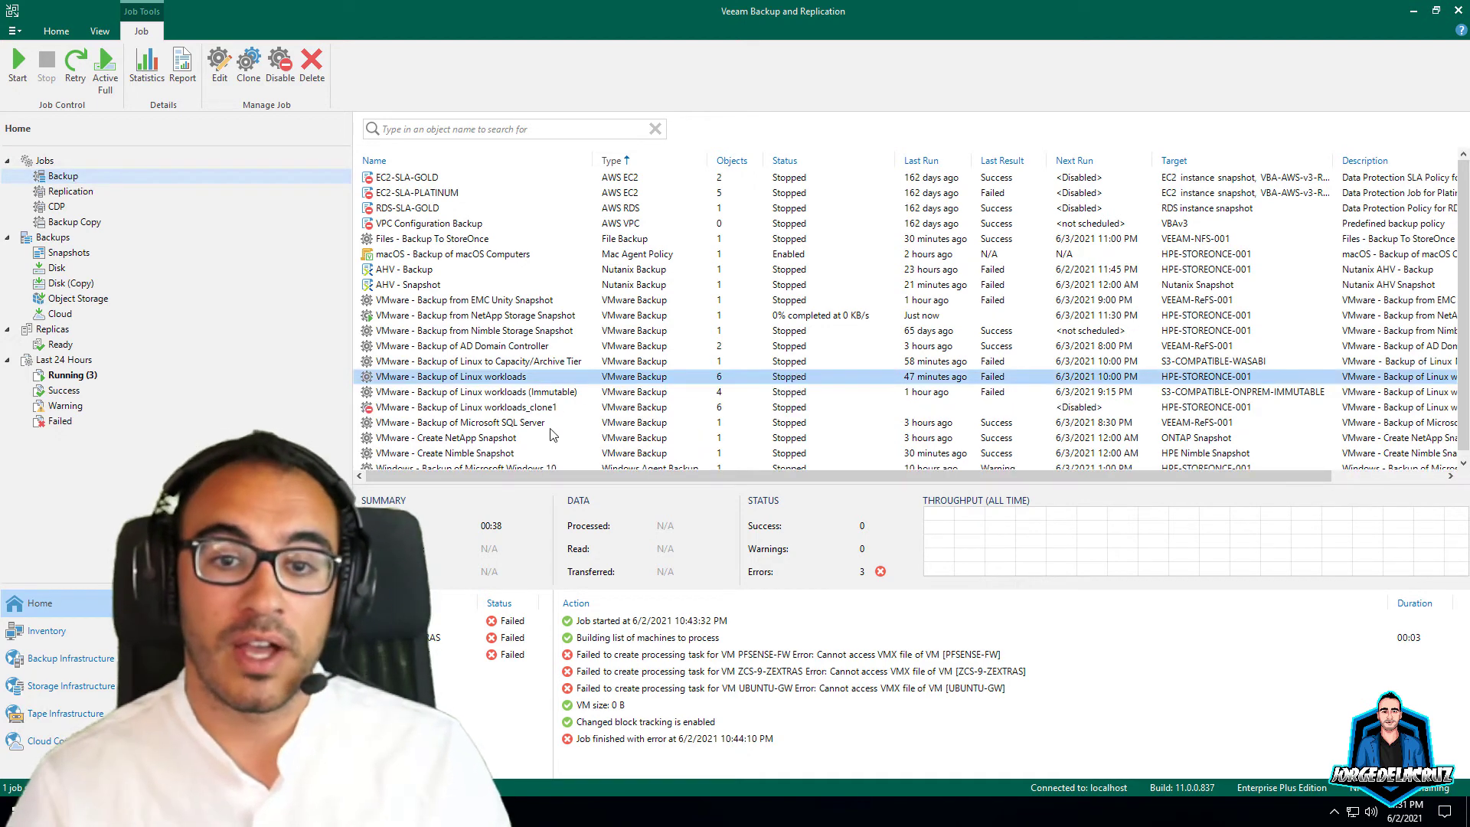
Step: Open the Linux workloads_clone1 job in the Edit Backup Job wizard
right_click(512, 410)
left_click(551, 578)
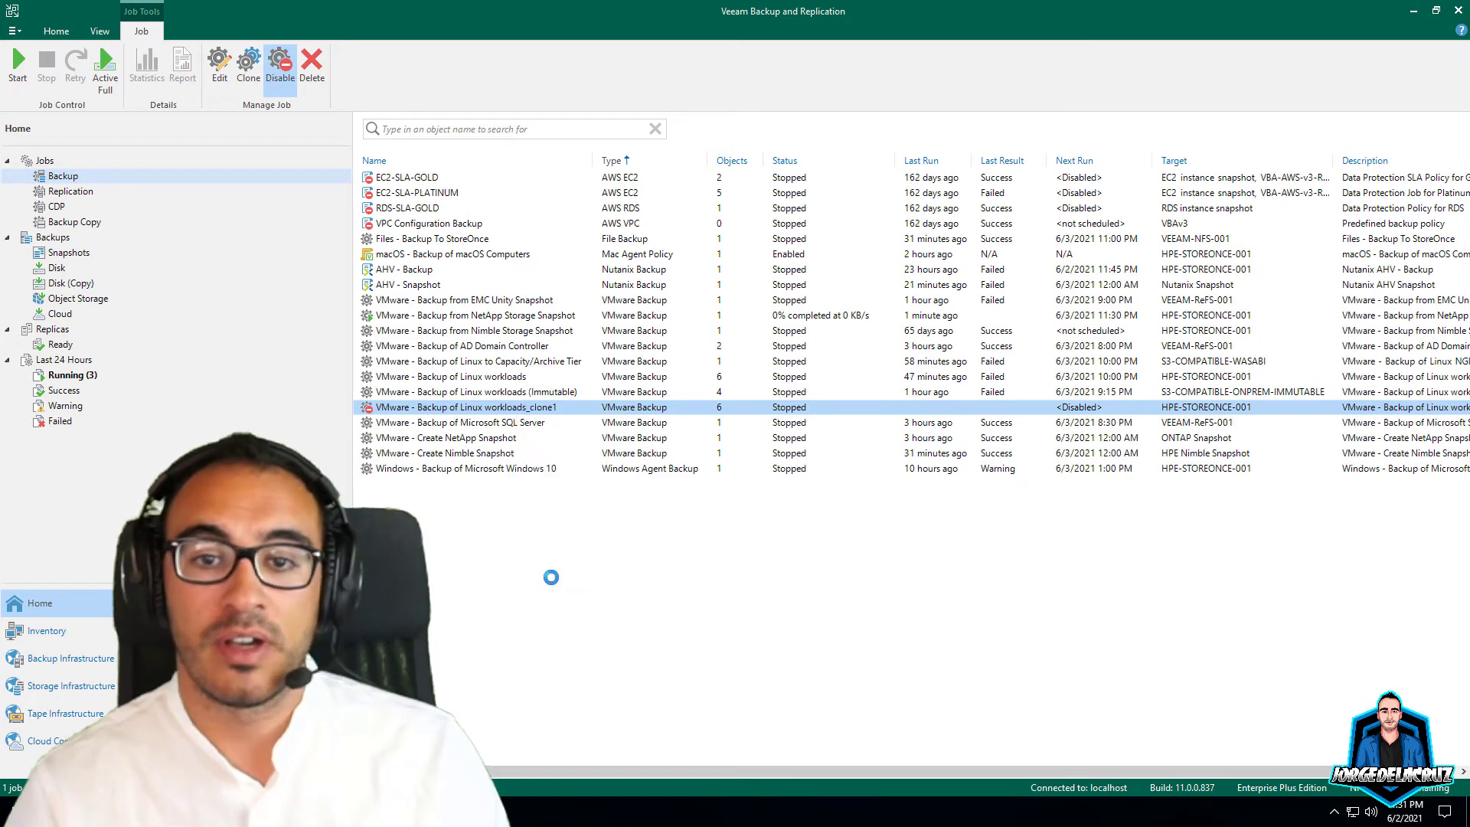
left_click(705, 292)
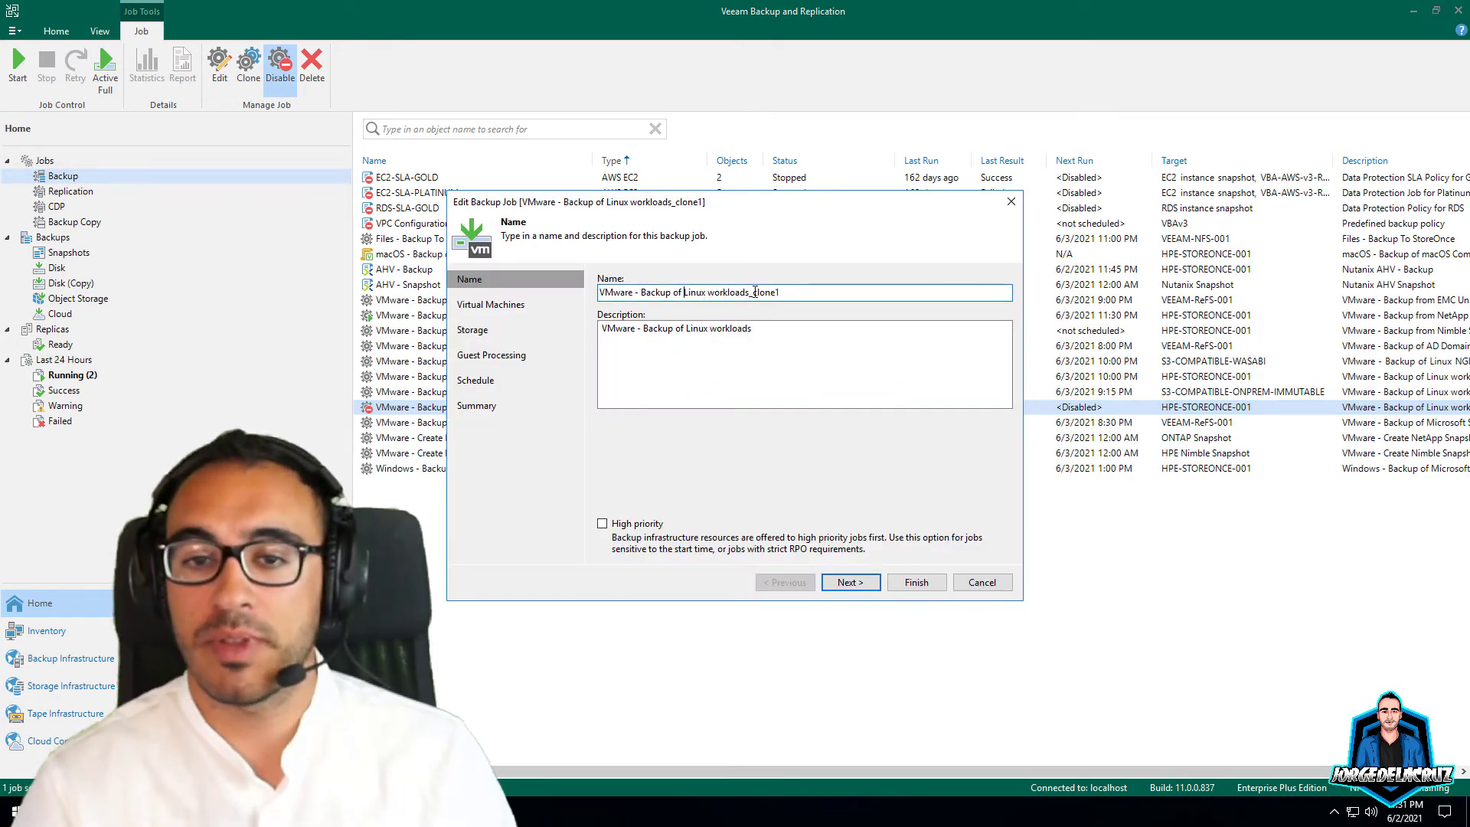
Step: Rename the cloned job to VMware - Backup of Linux Monitoring System
left_click_drag(707, 293, 822, 295)
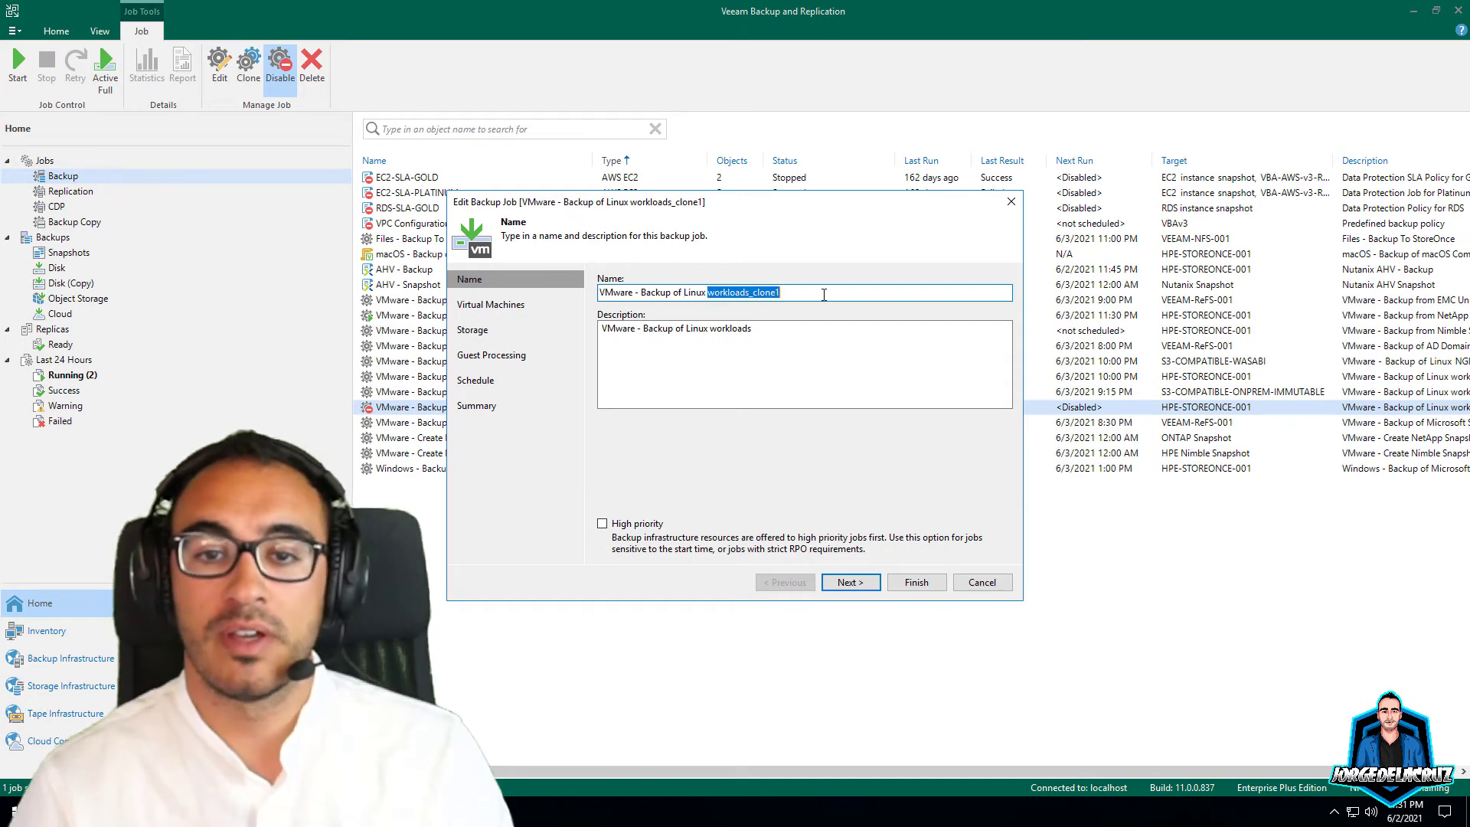
type("Monitoring System")
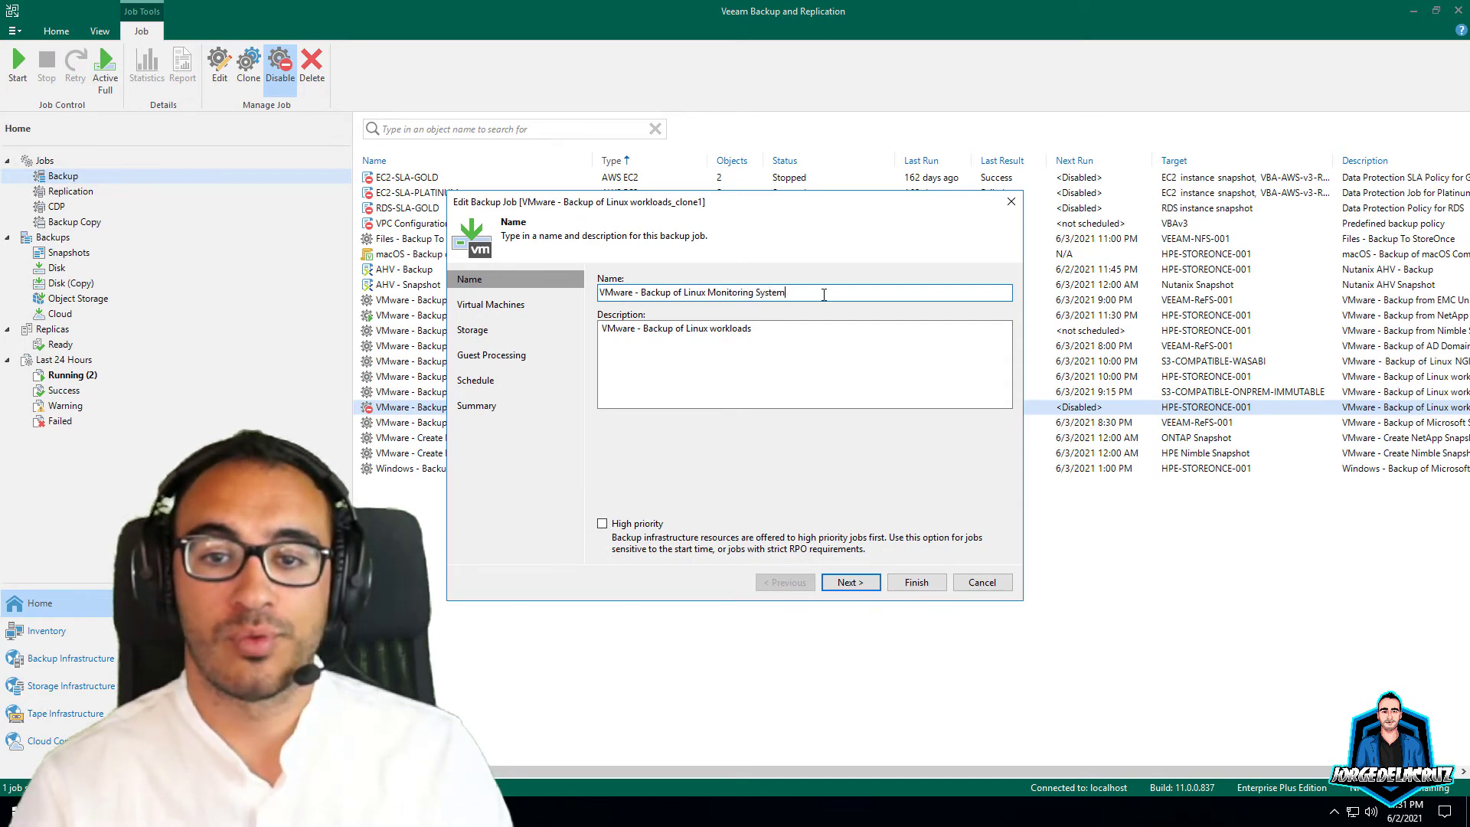
key("ctrl+a")
key("Tab")
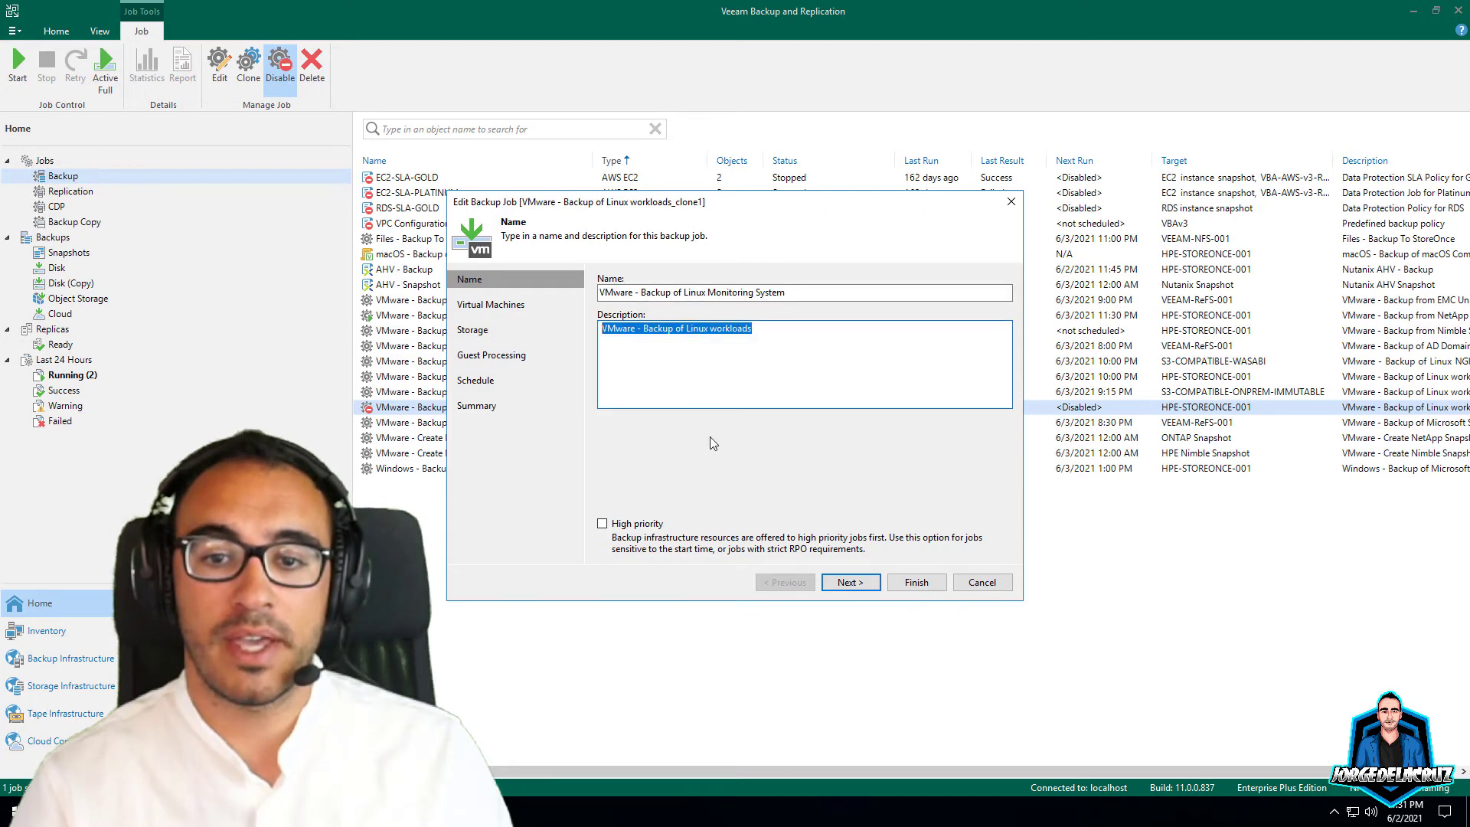
Step: Remove MINIO-SERVER, UBUNTU-GW, VCSA_7 and the other VMs, leaving only TIG-MONITOR
left_click(850, 582)
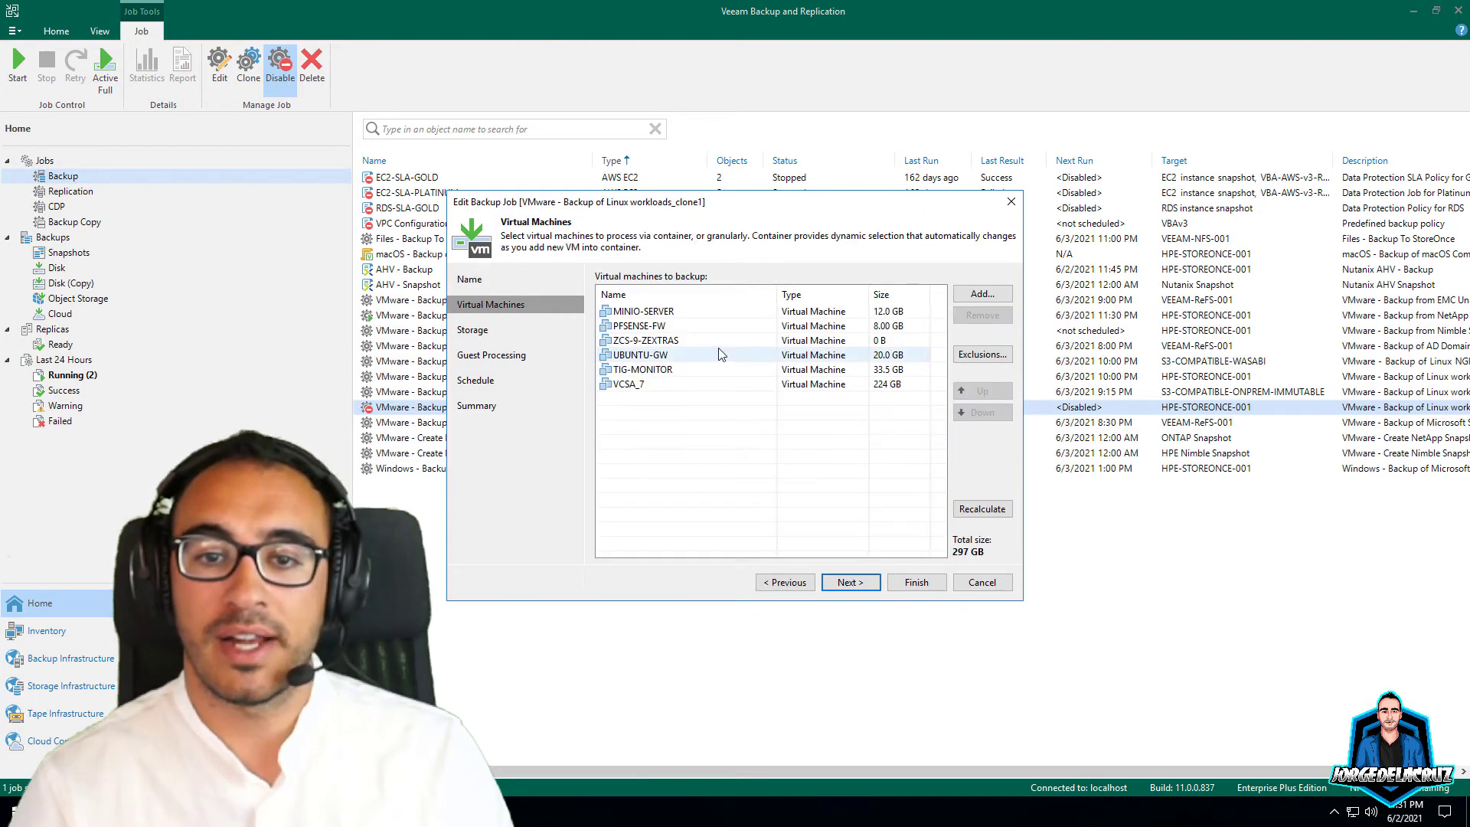
left_click(647, 325, "shift")
left_click(647, 341, "shift")
left_click(644, 356, "shift")
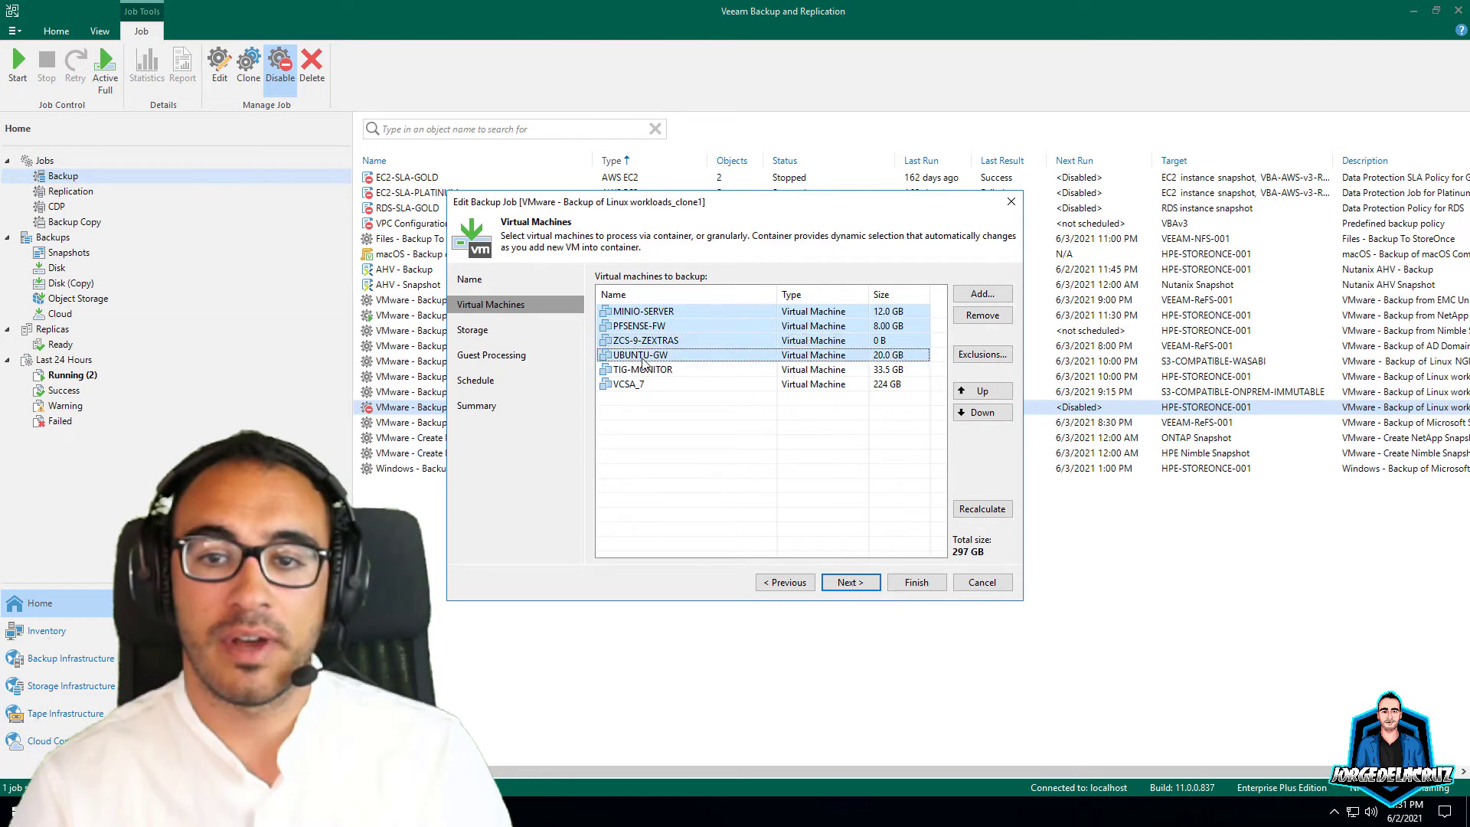
left_click(982, 314)
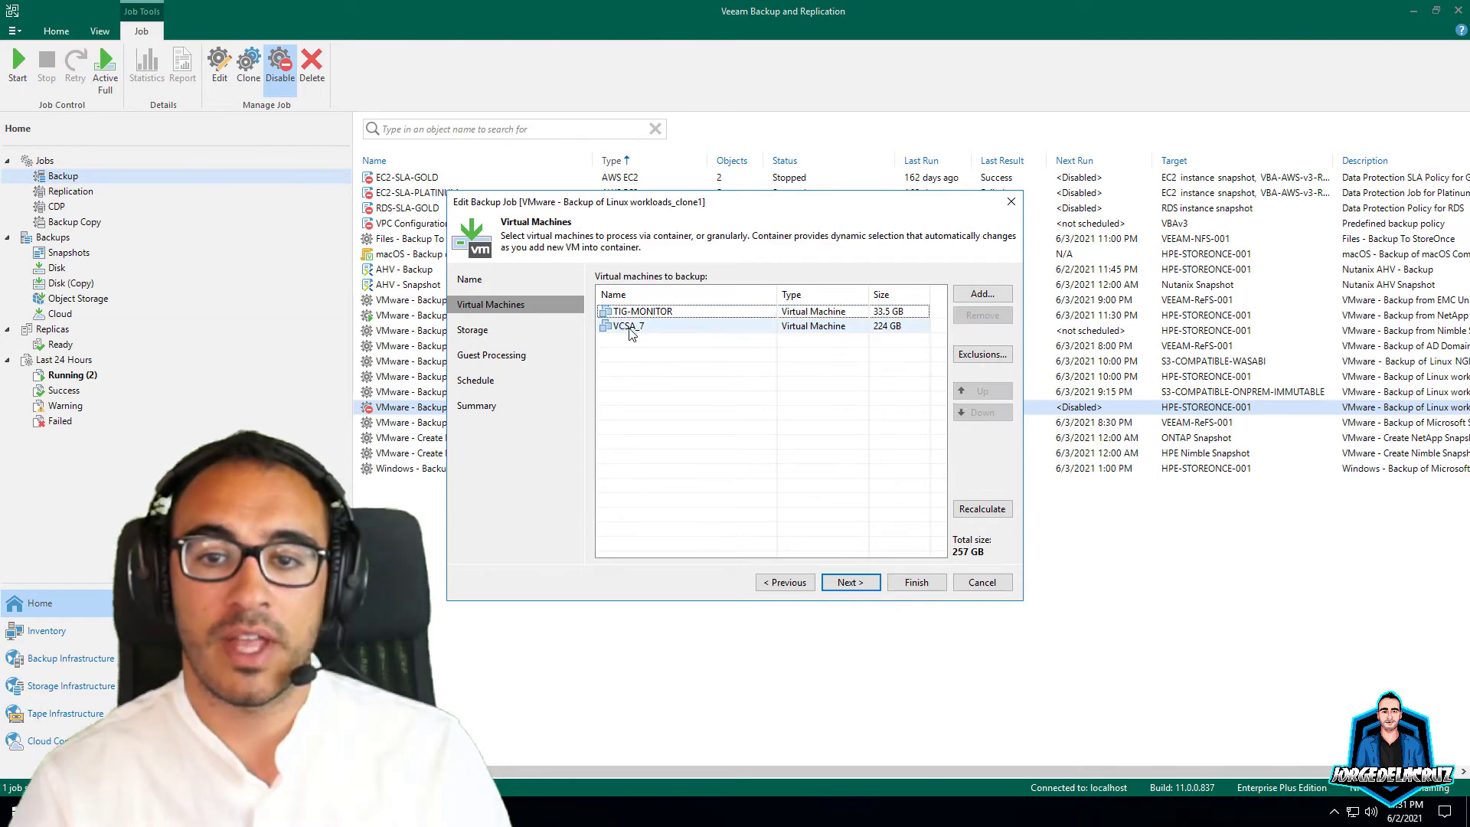
left_click(629, 327)
left_click(982, 315)
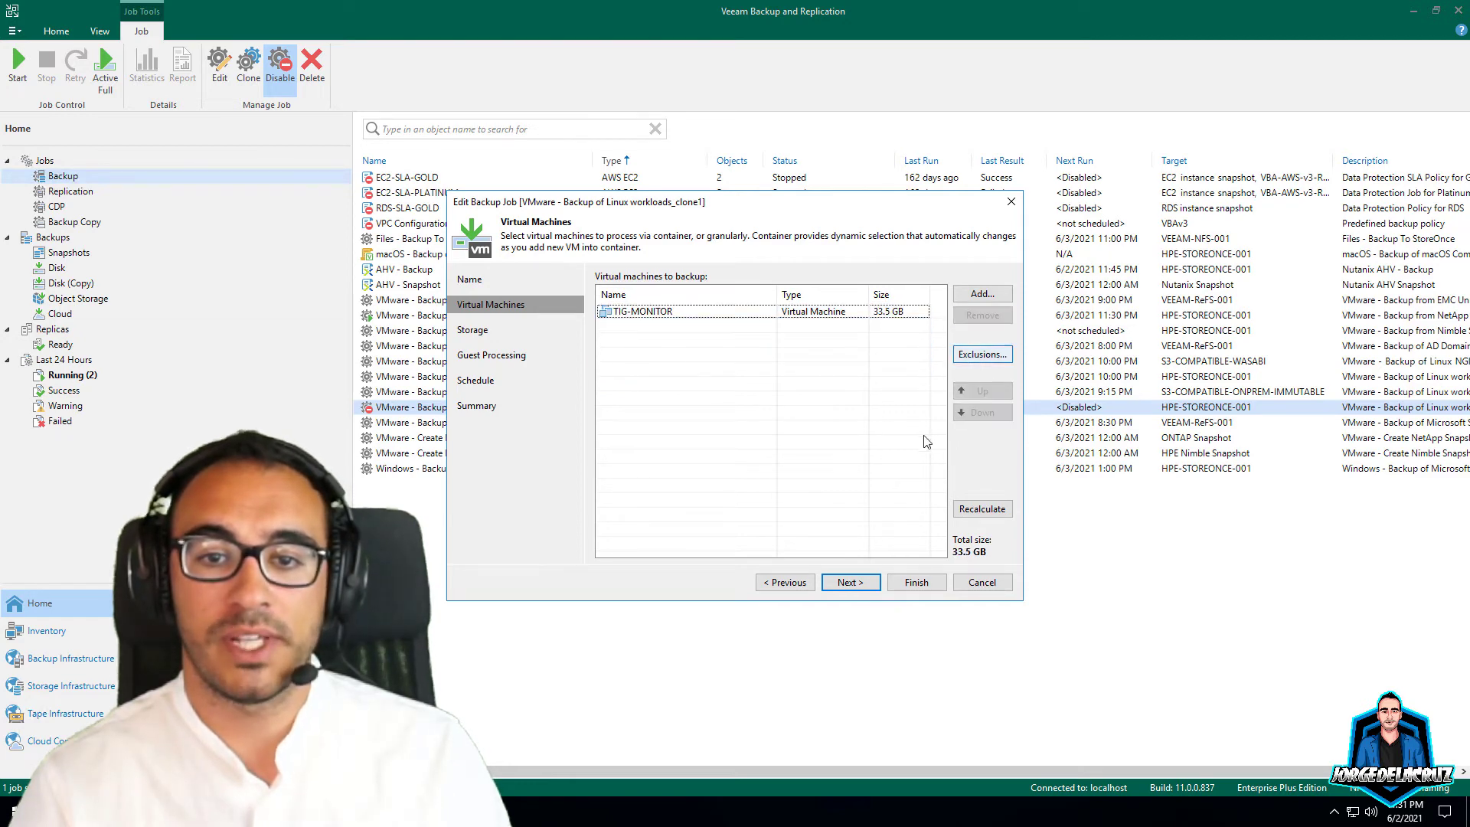
Step: Store backups on S3-COMPATIBLE-ONPREM-QNAP with 7 restore points, leaving GFS settings unchanged
left_click(847, 583)
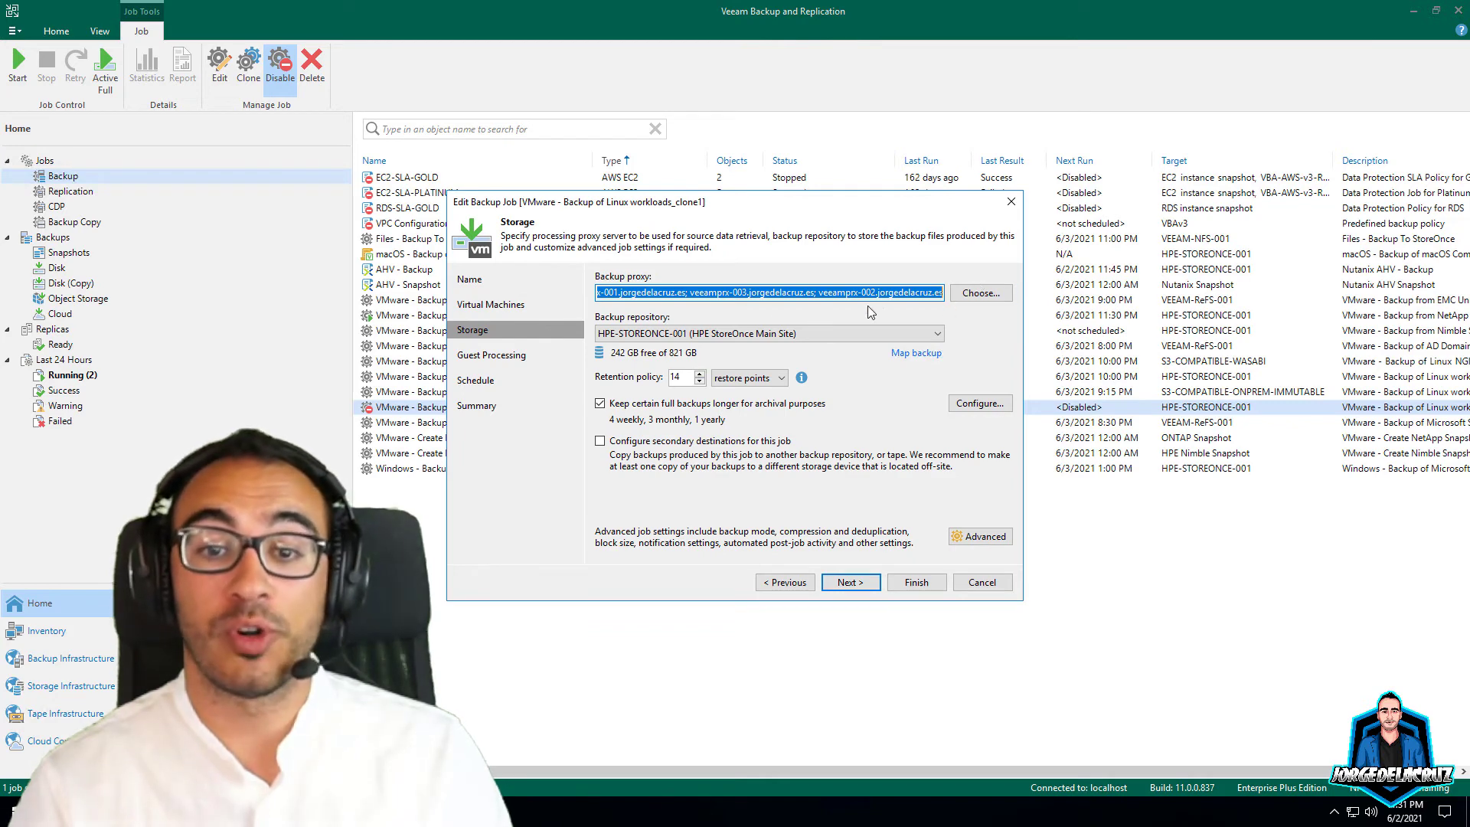
left_click(669, 334)
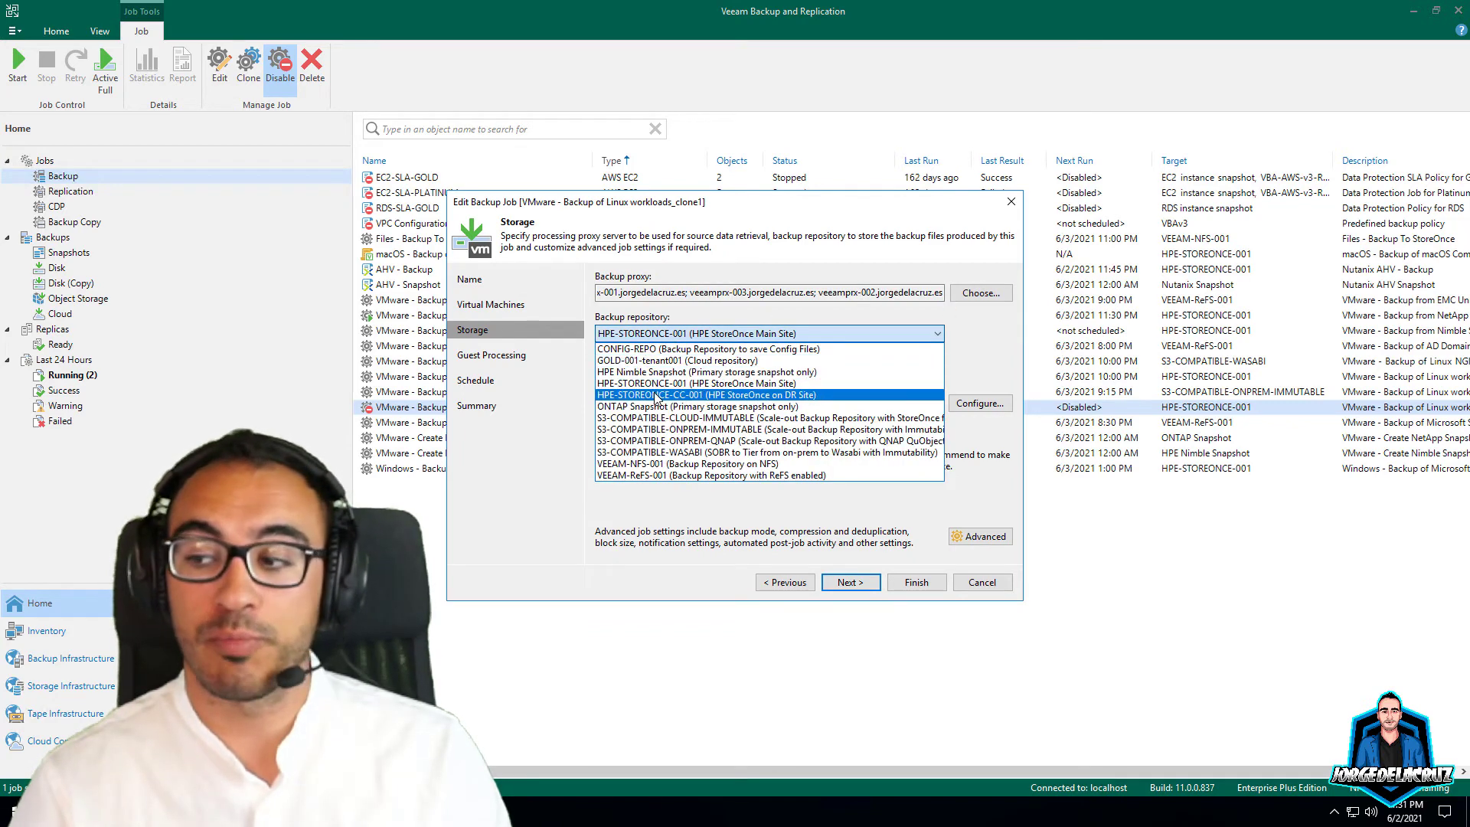
left_click(660, 441)
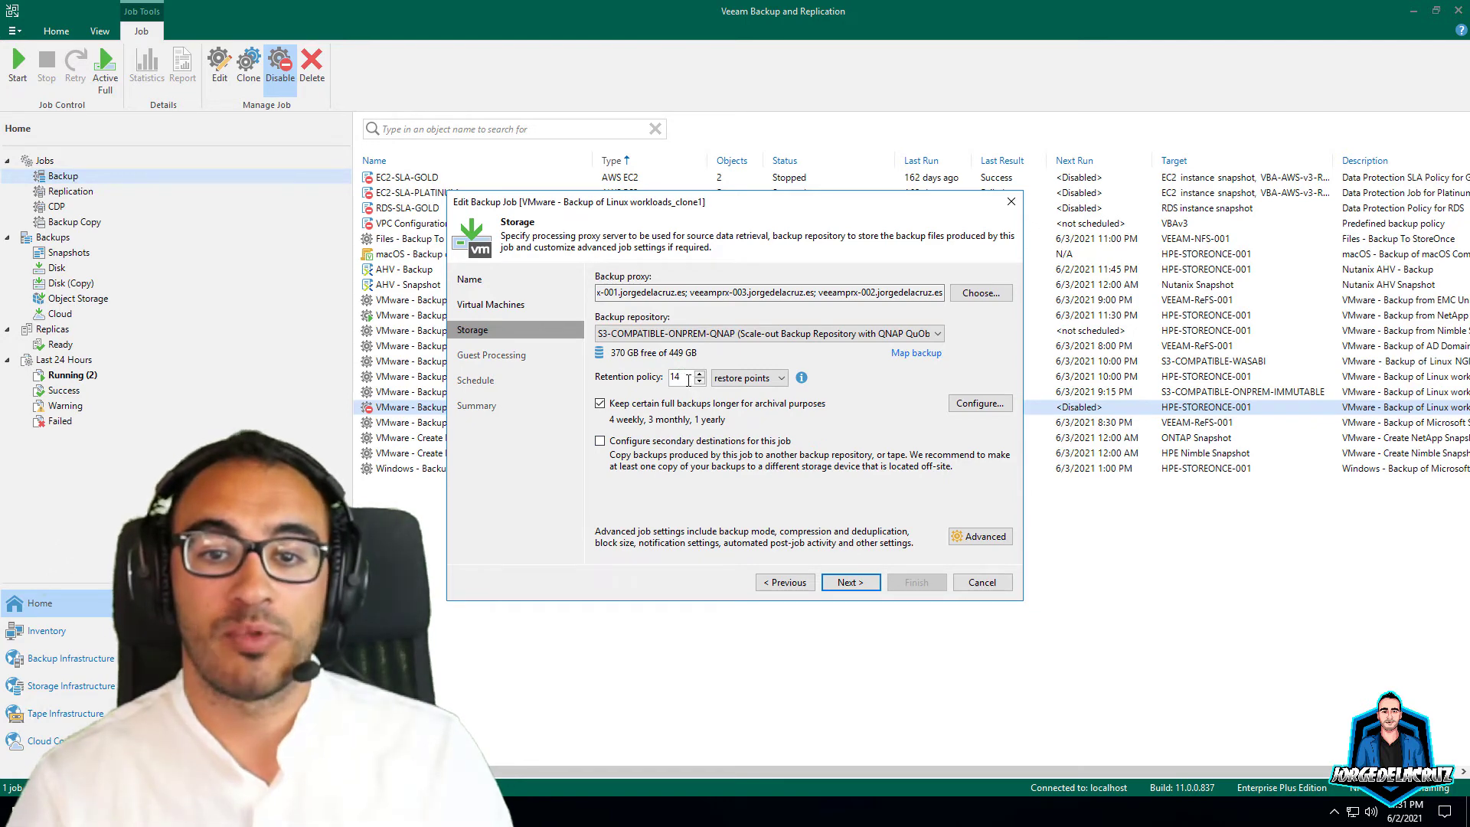
double_click(684, 378)
type("7")
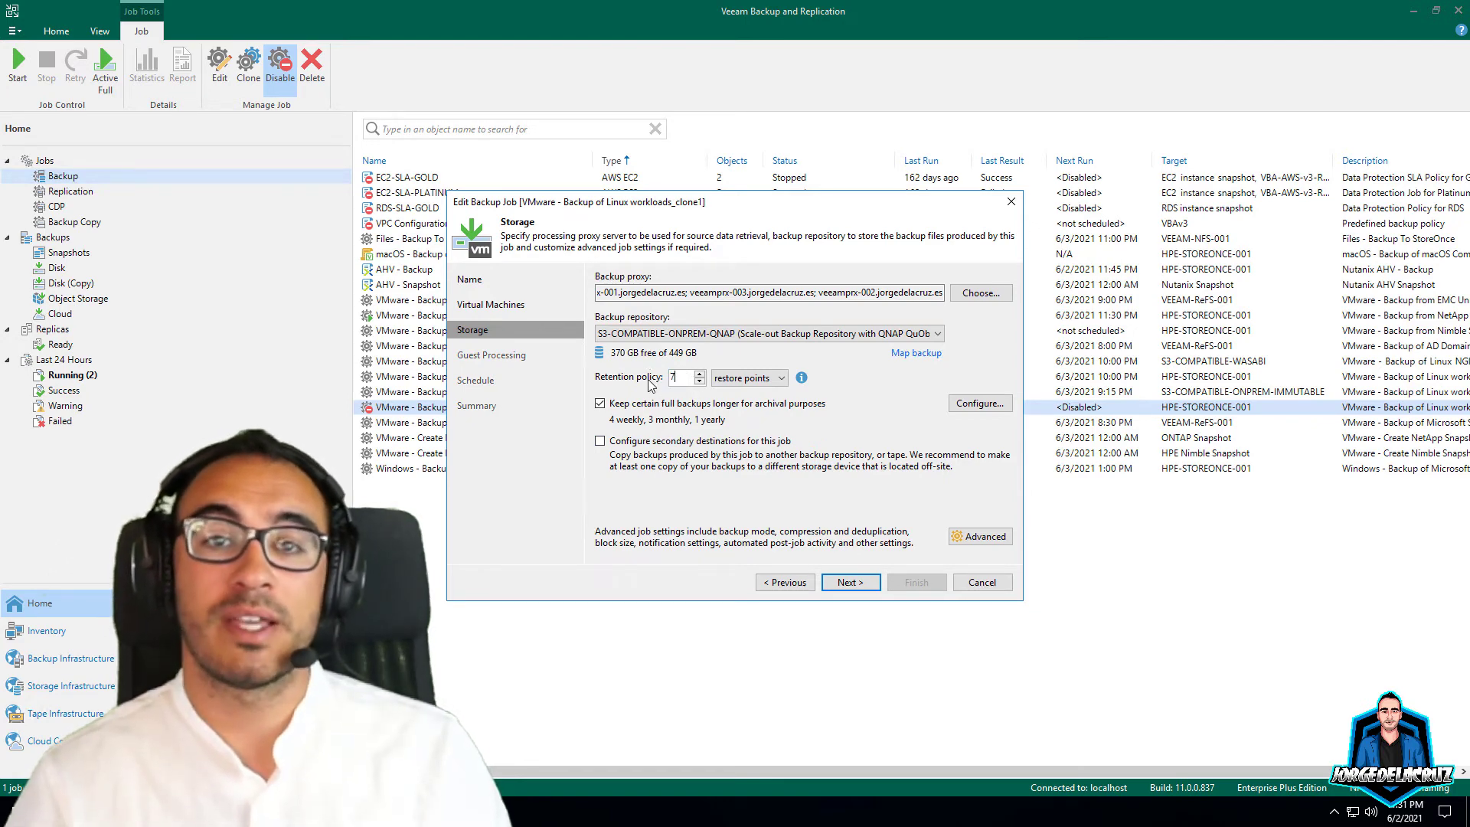
left_click(979, 406)
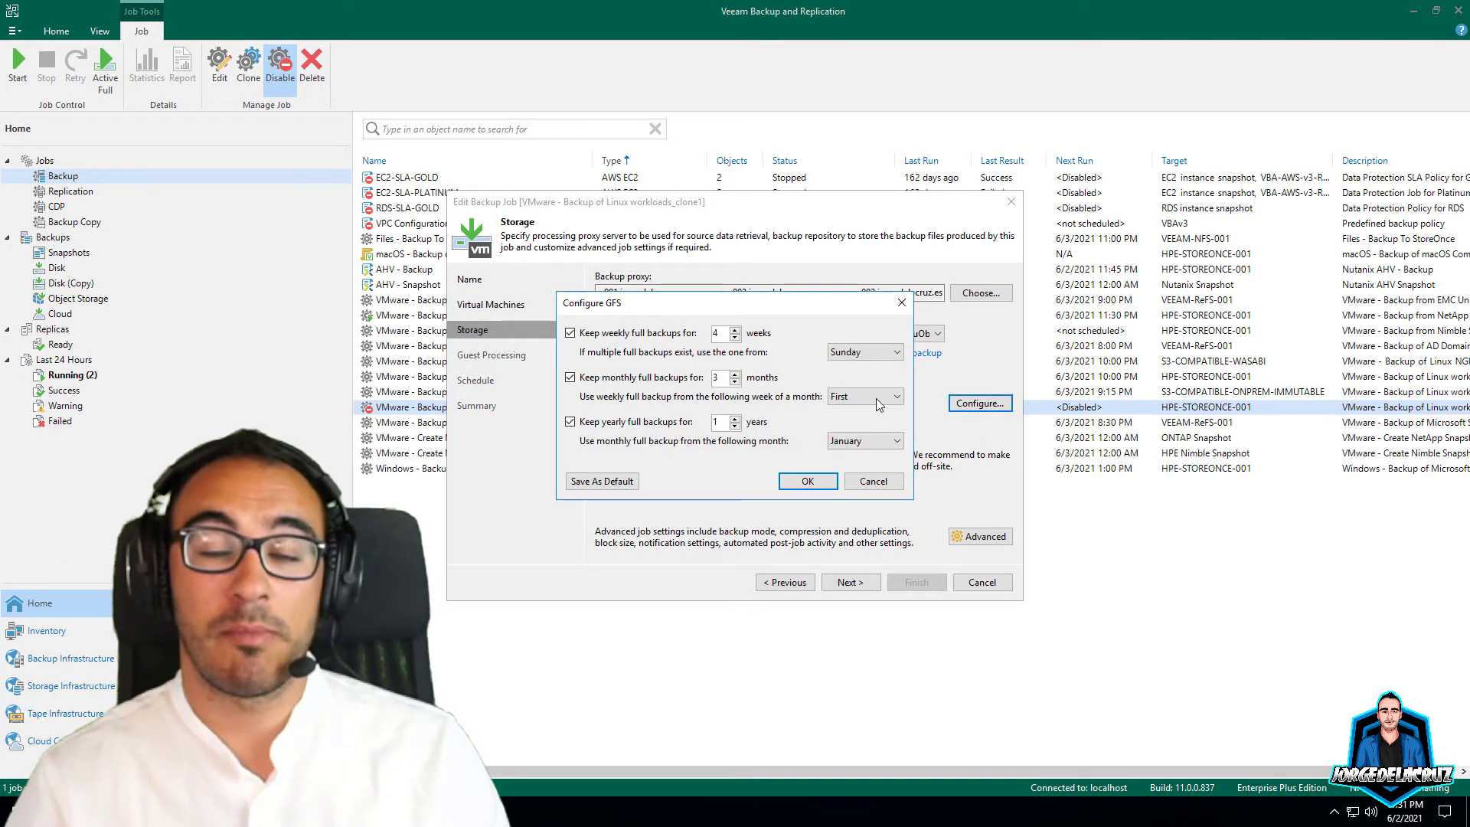
left_click(808, 481)
Step: Keep guest processing and schedule defaults, apply, and run the job on finish
left_click(848, 583)
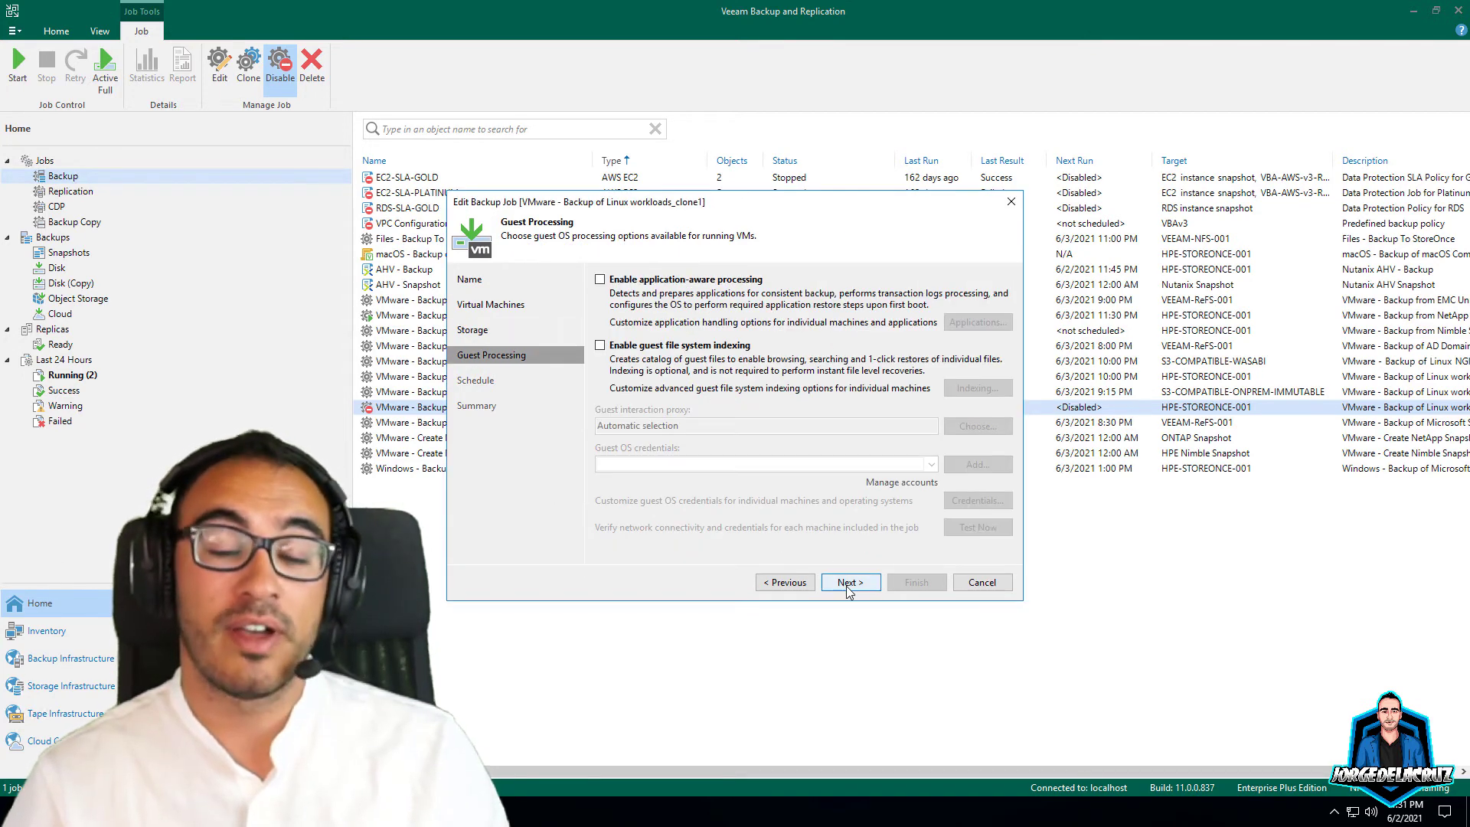
left_click(851, 582)
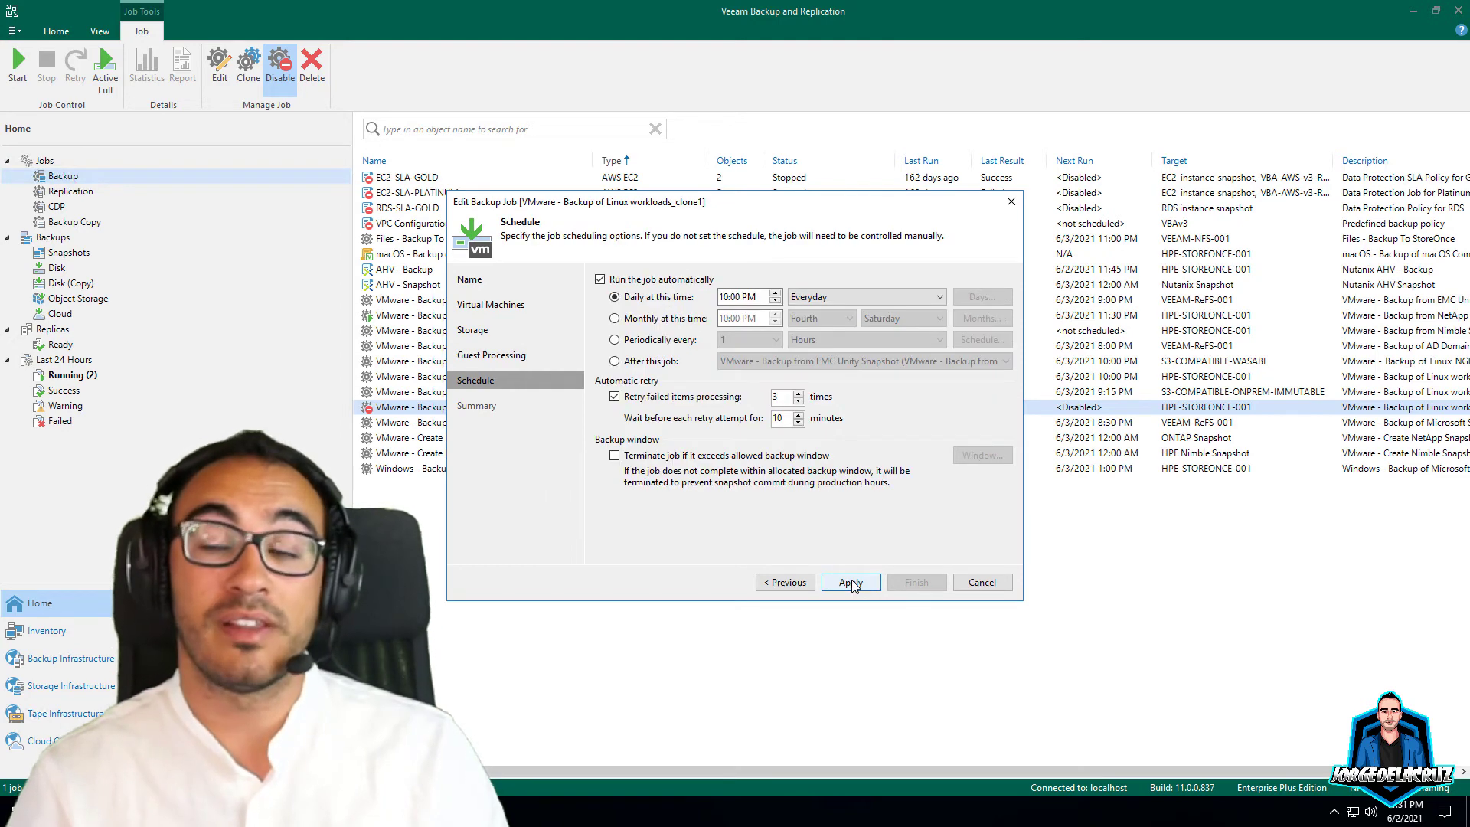
left_click(851, 582)
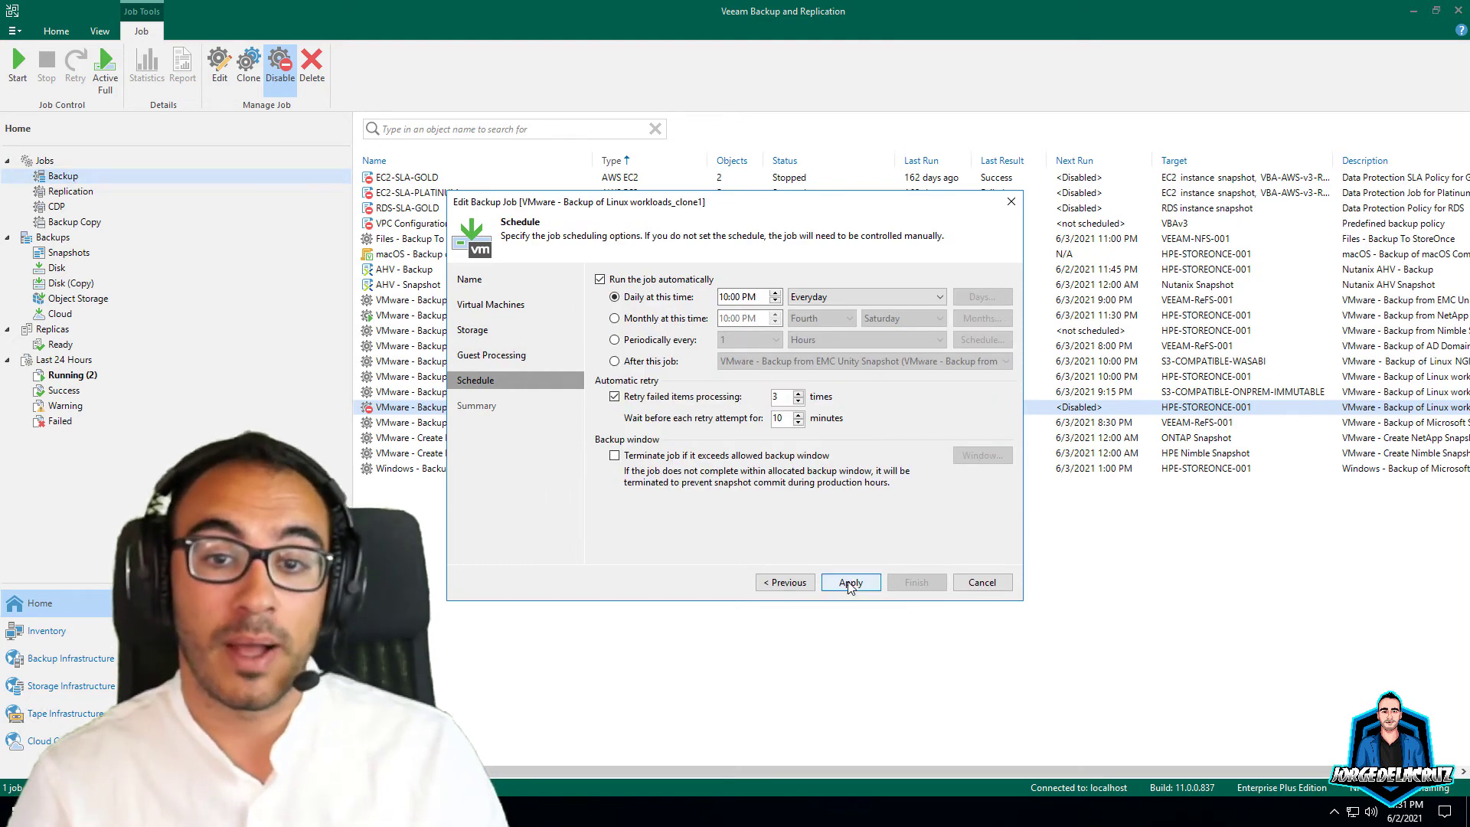
left_click(688, 548)
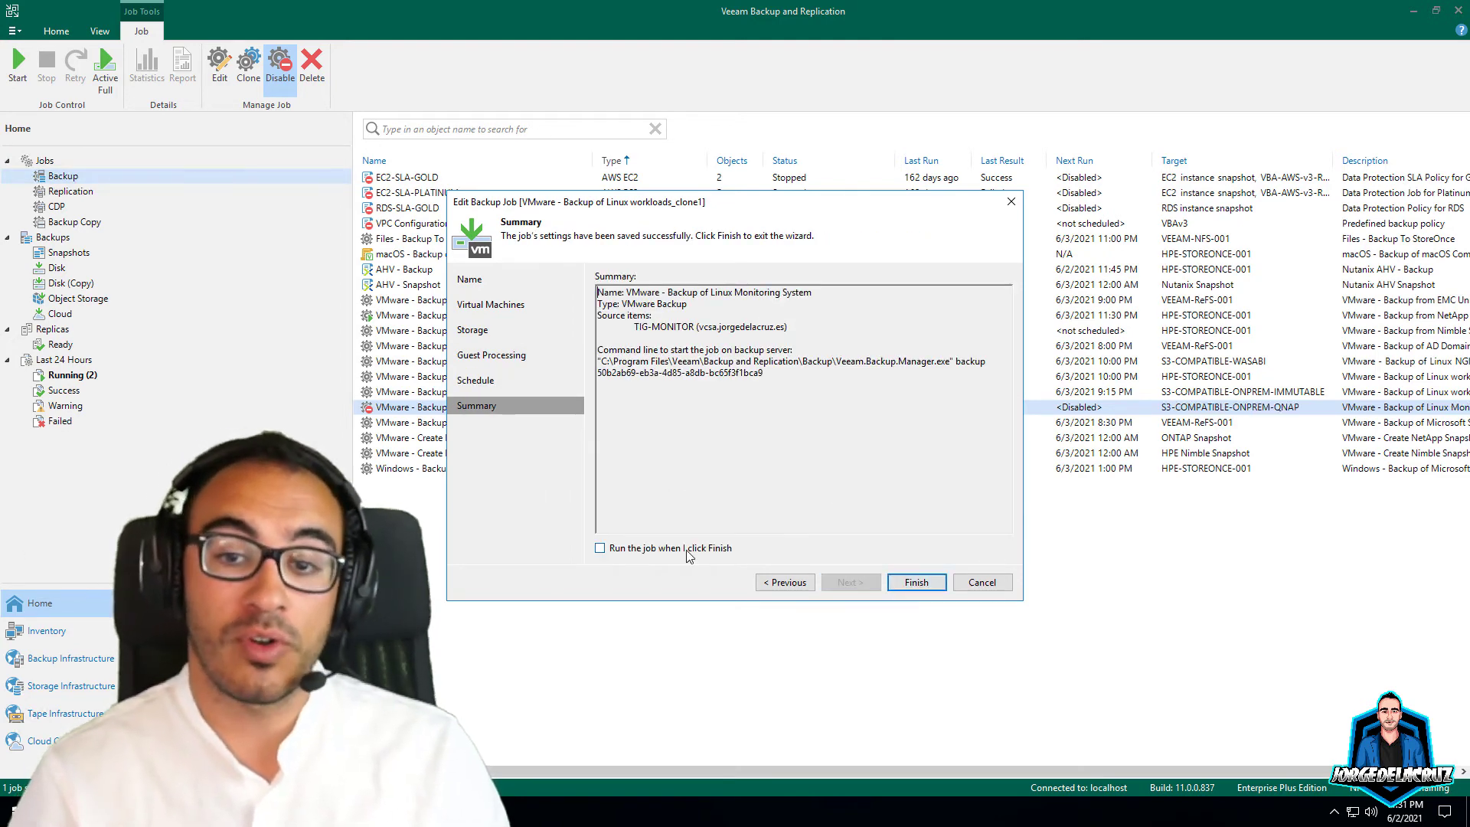
left_click(932, 582)
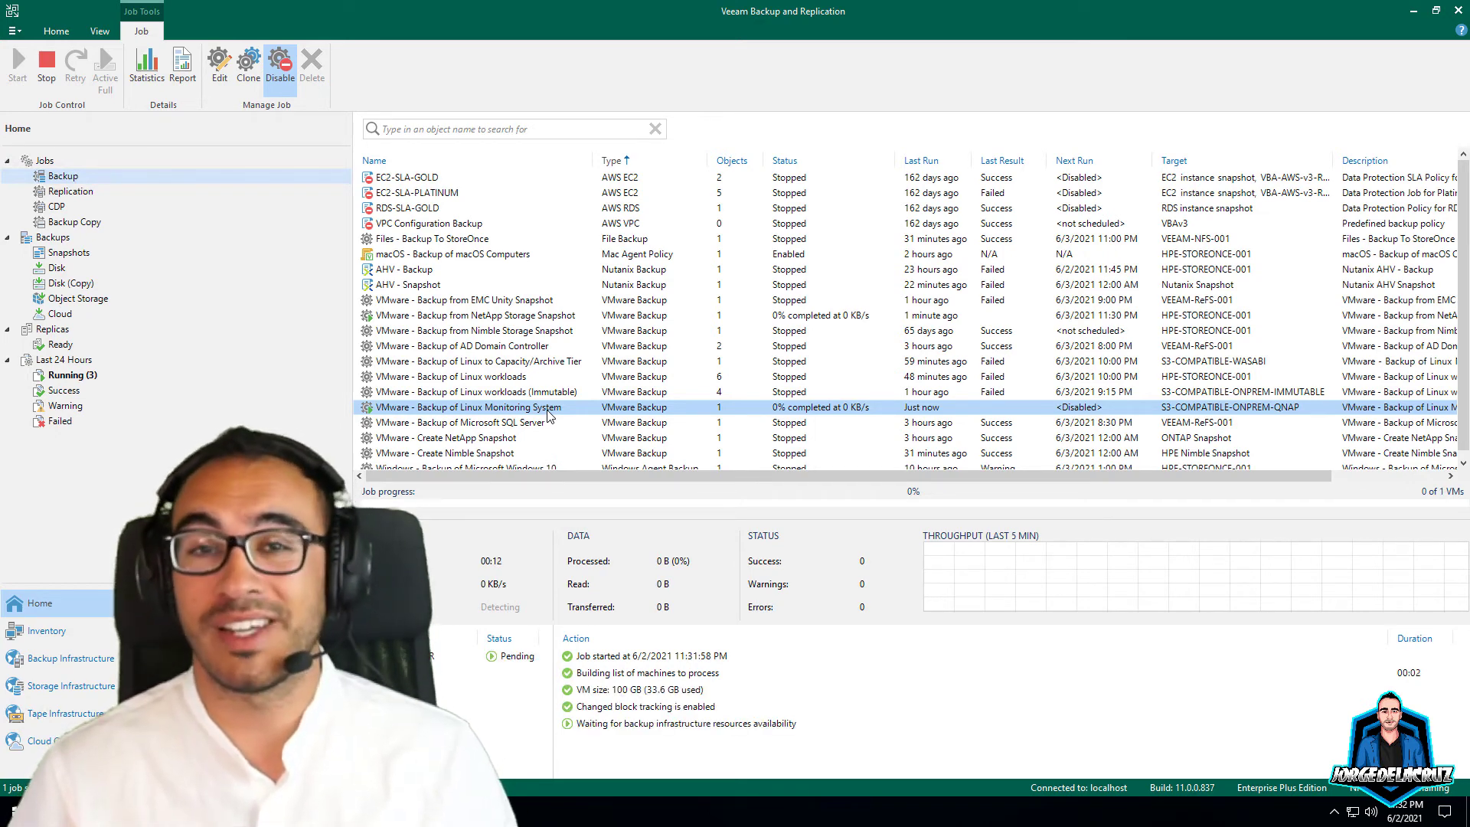
Step: Open the running Linux Monitoring System job's session and follow TIG-MONITOR's processing log
double_click(491, 408)
left_click(436, 432)
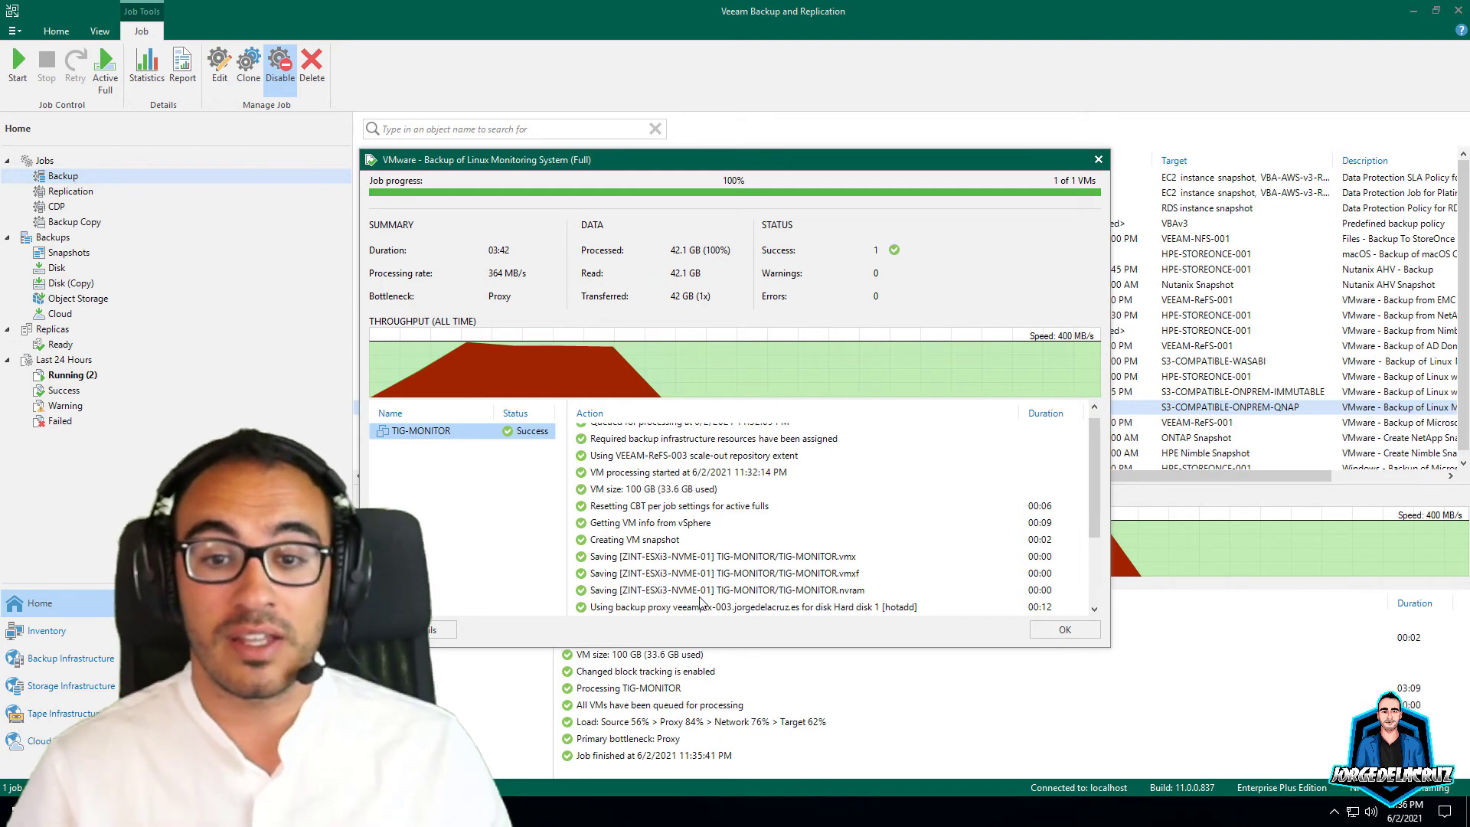
Step: Close the finished job session and select the Linux Monitoring System backup under Backups > Disk
left_click(713, 576)
scroll(716, 578, "down", 3)
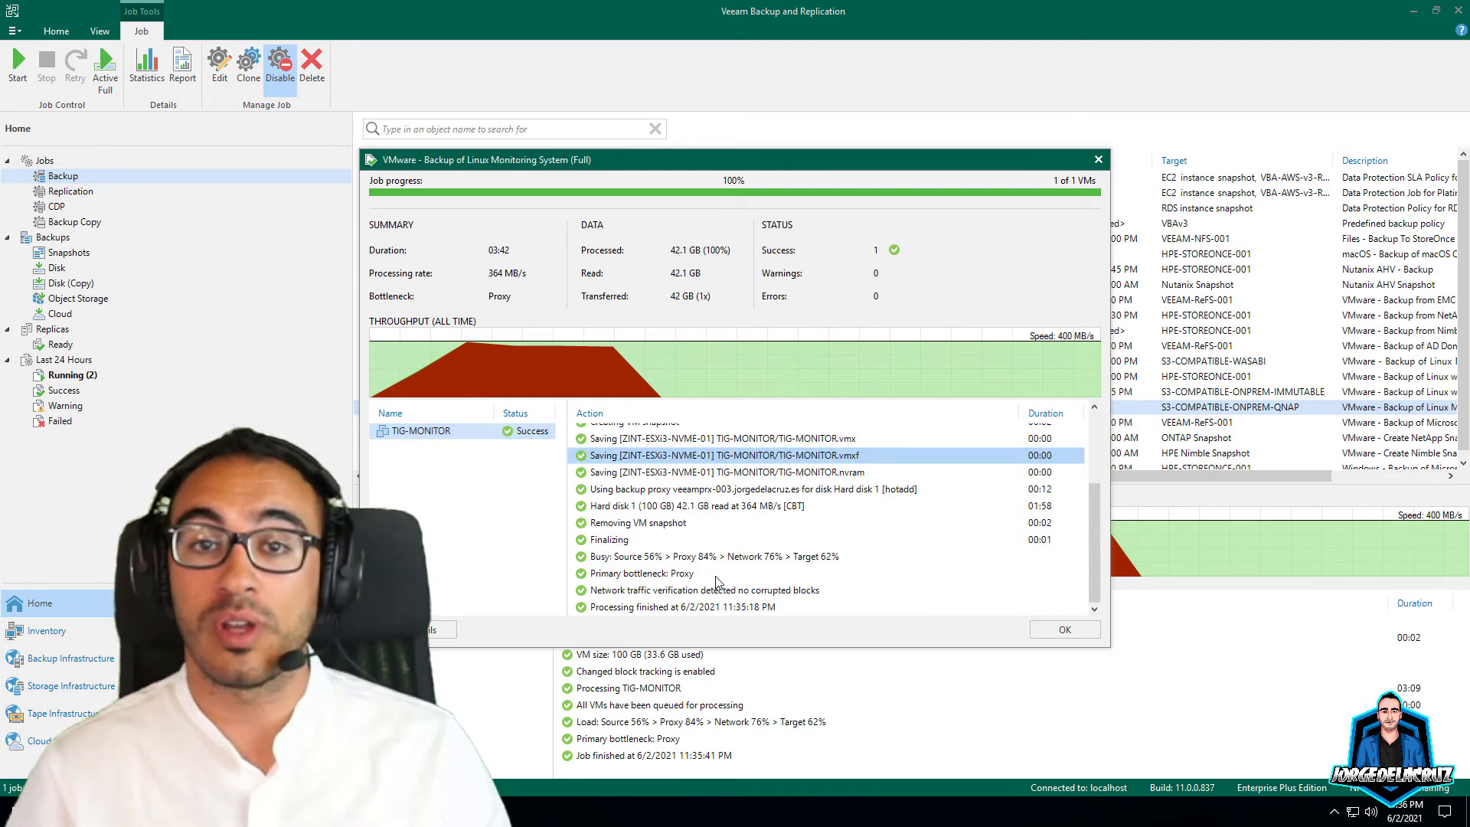
left_click(1063, 630)
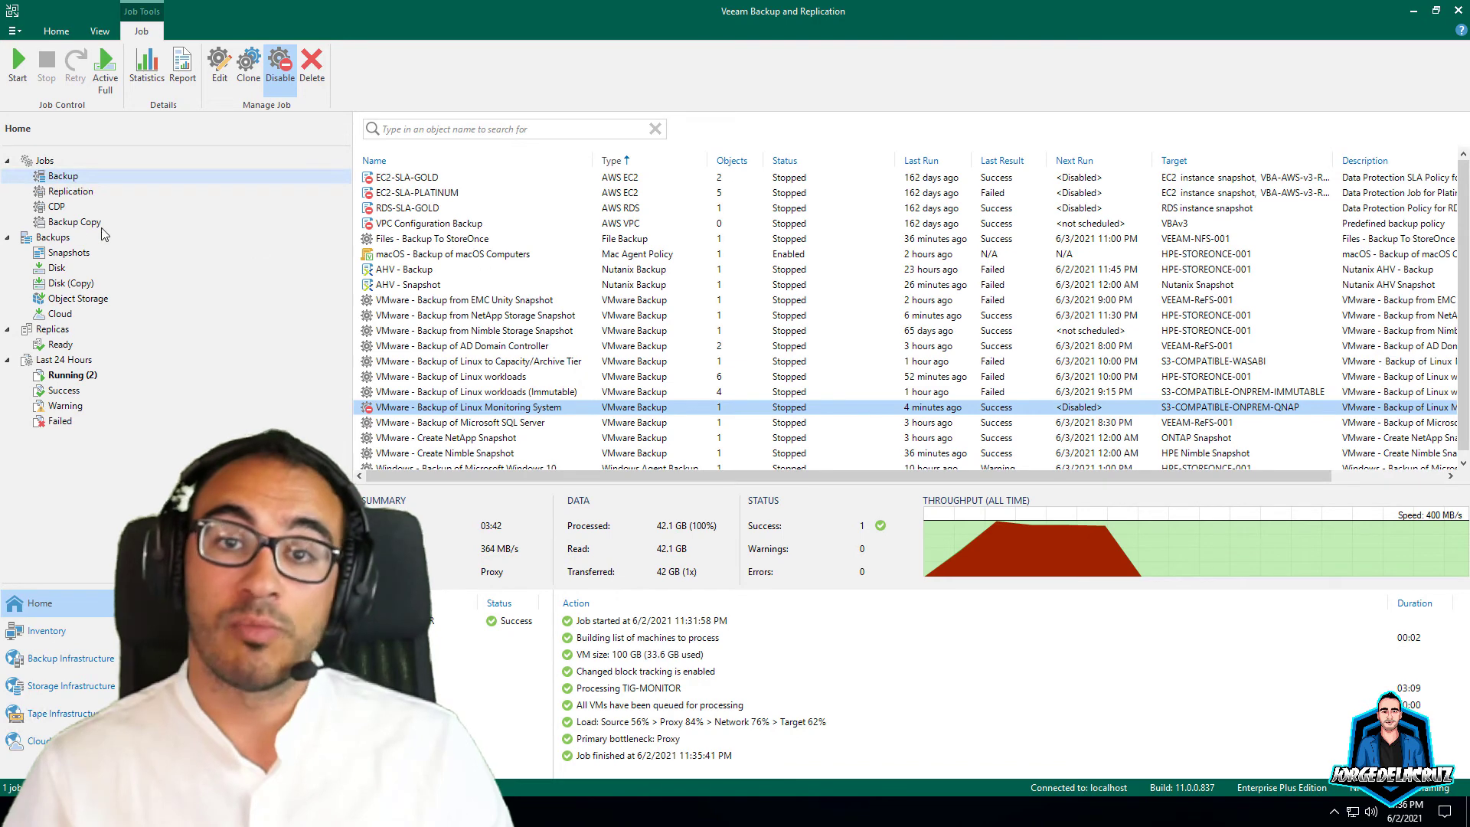
left_click(59, 270)
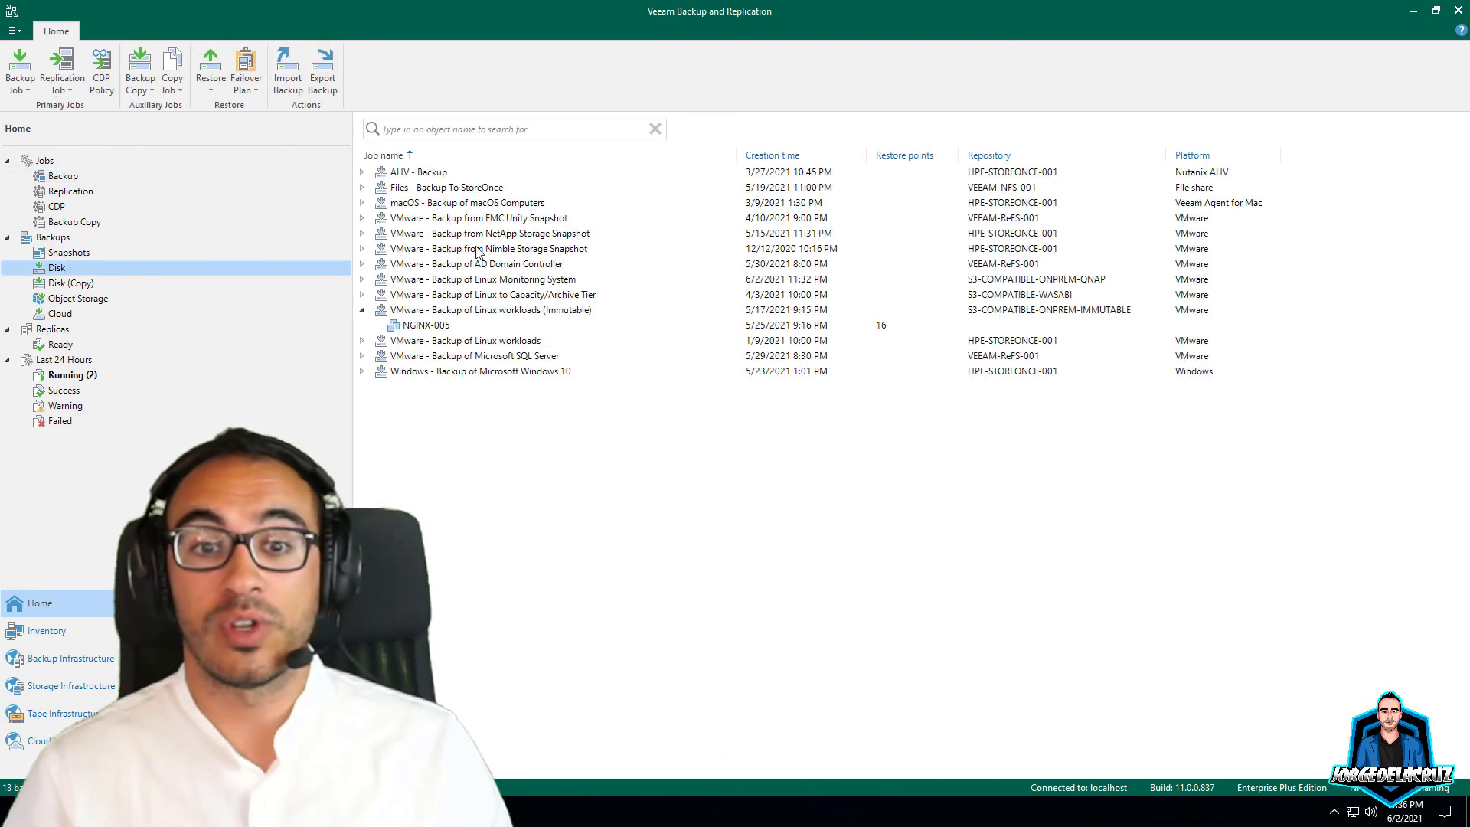
left_click(362, 310)
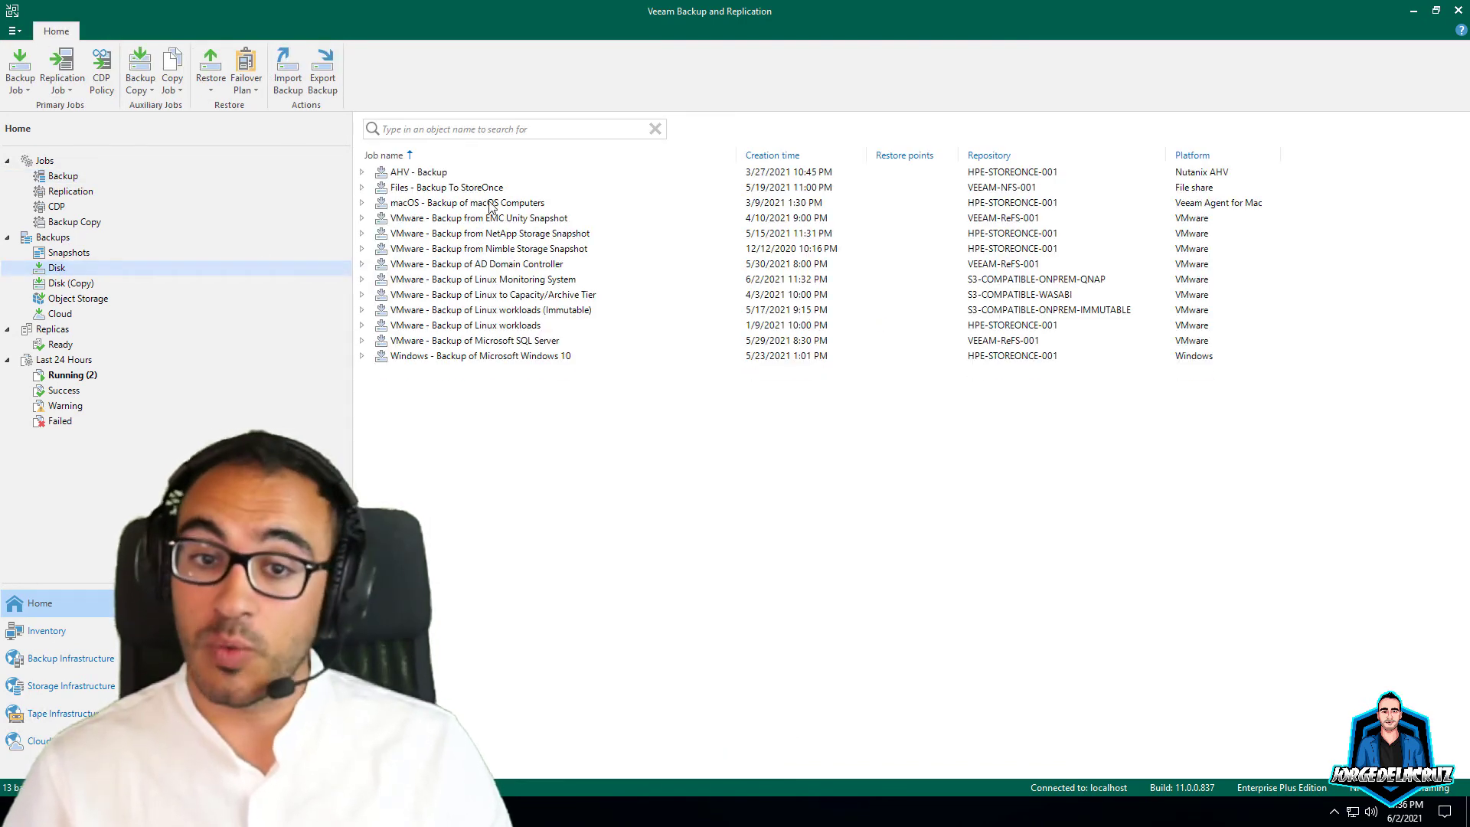
left_click(369, 282)
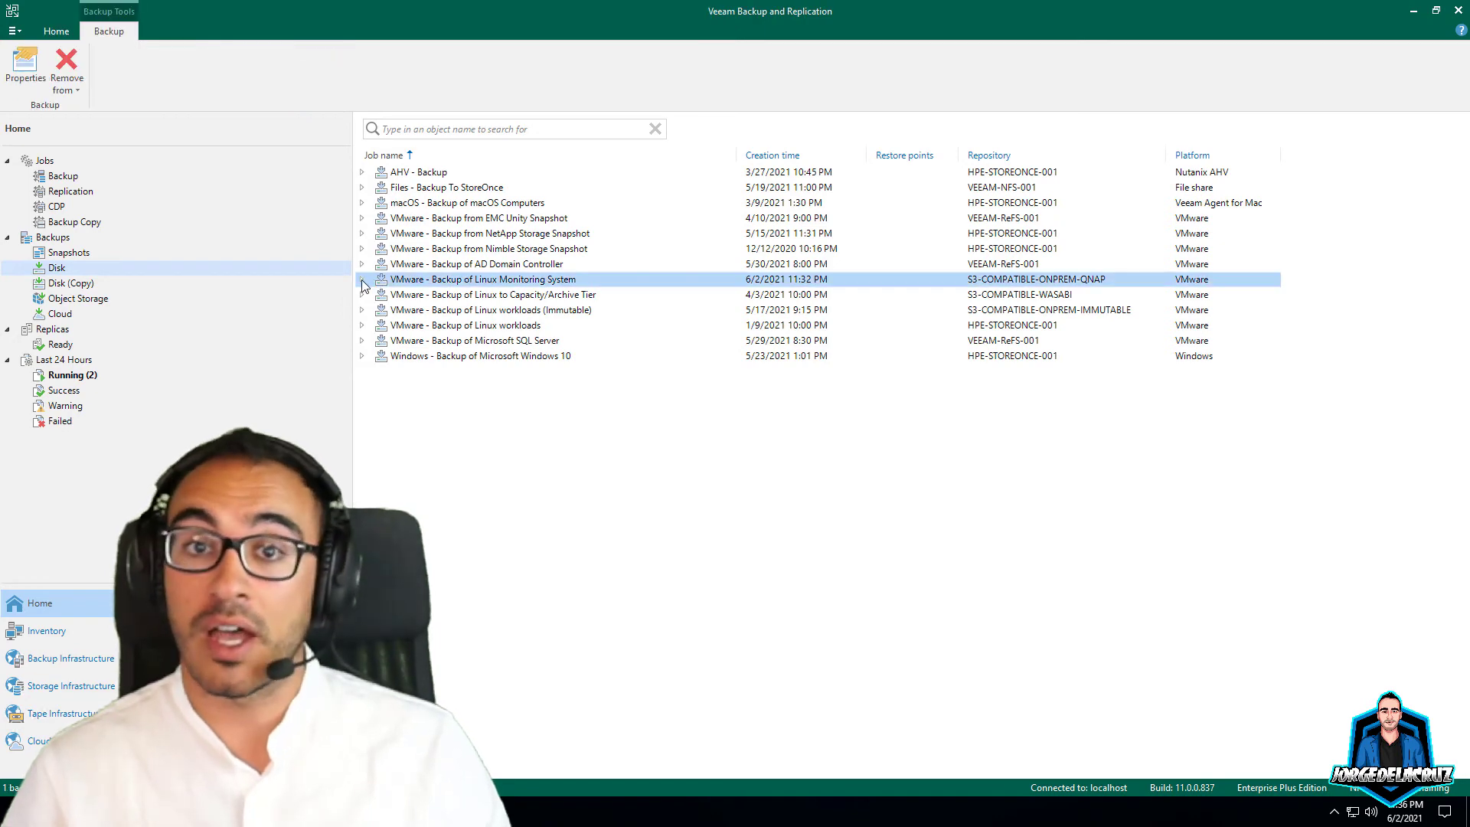
Step: View TIG-MONITOR's single full restore point in Backup Properties, then launch File Explorer
left_click(363, 282)
left_click(438, 299)
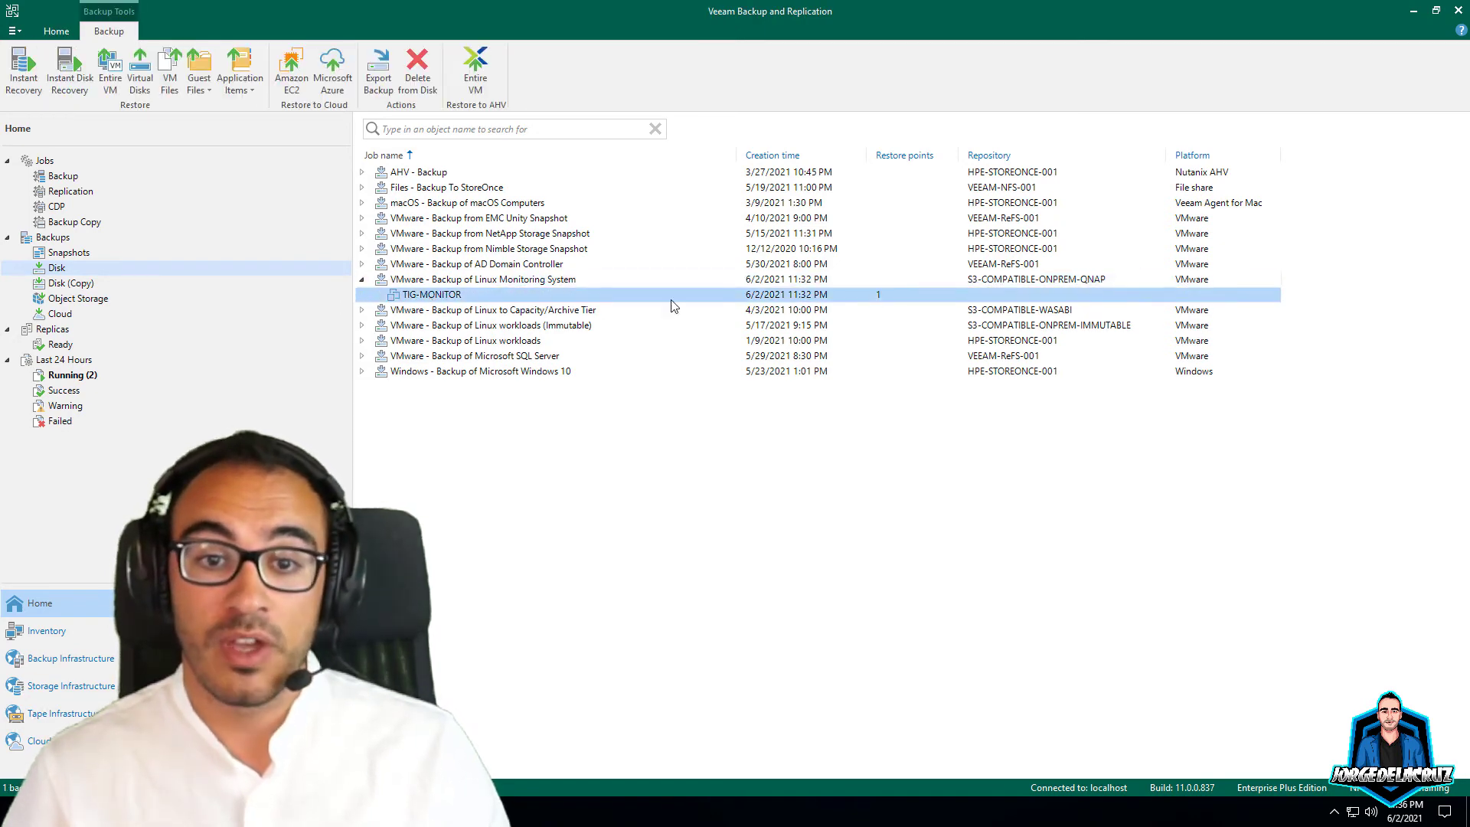
right_click(442, 284)
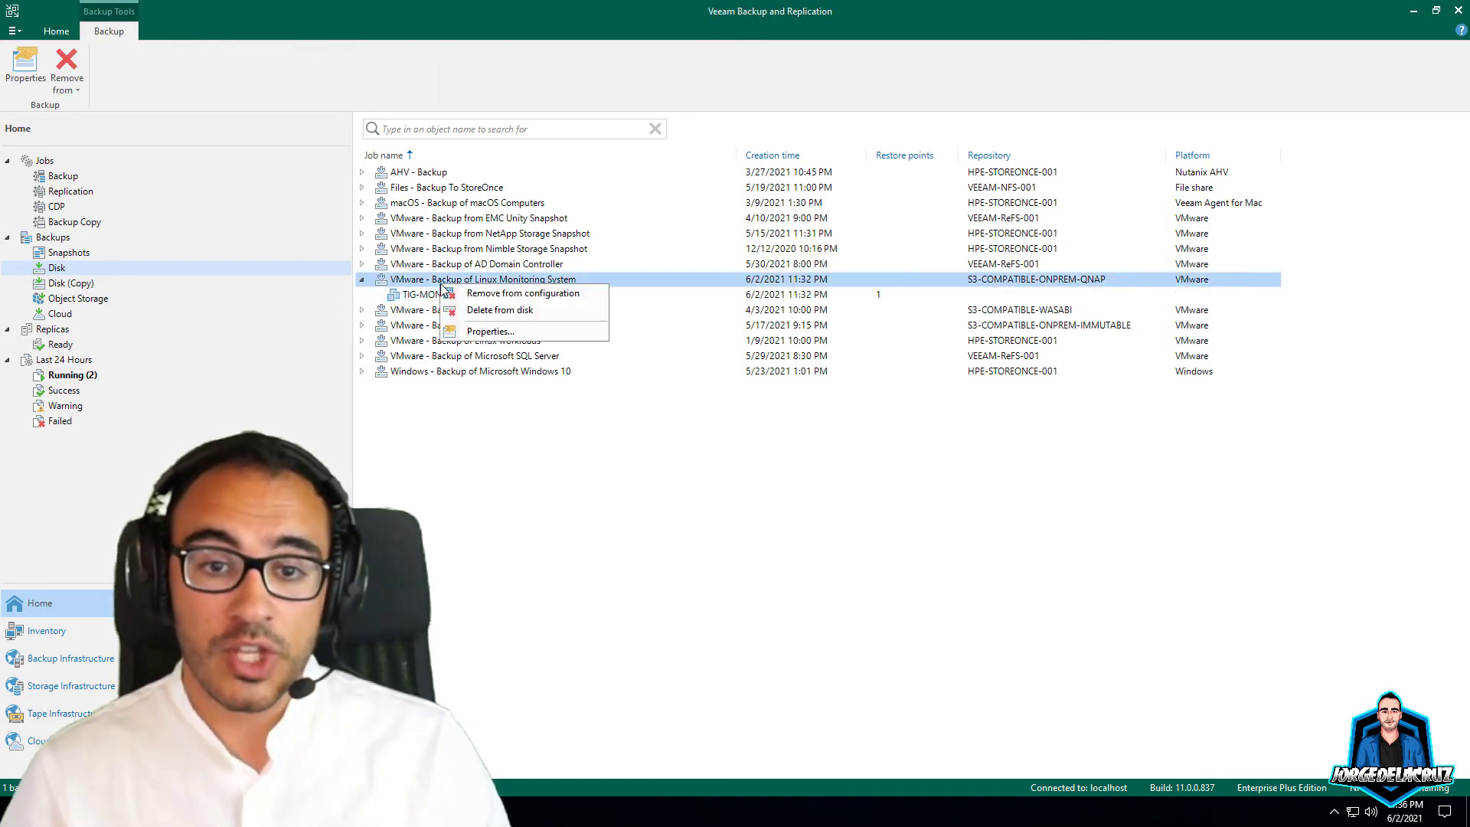
left_click(456, 332)
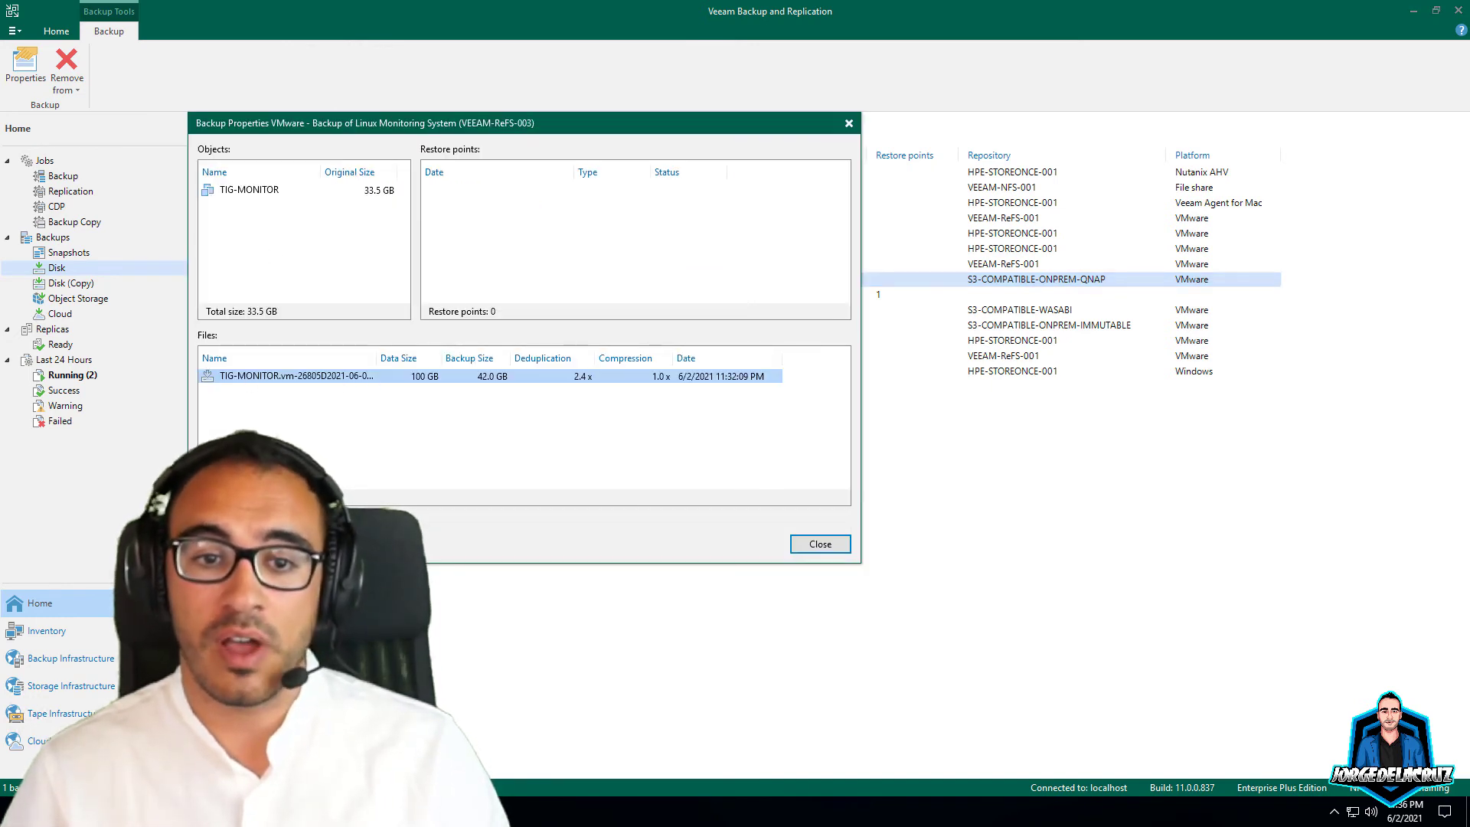
left_click(240, 193)
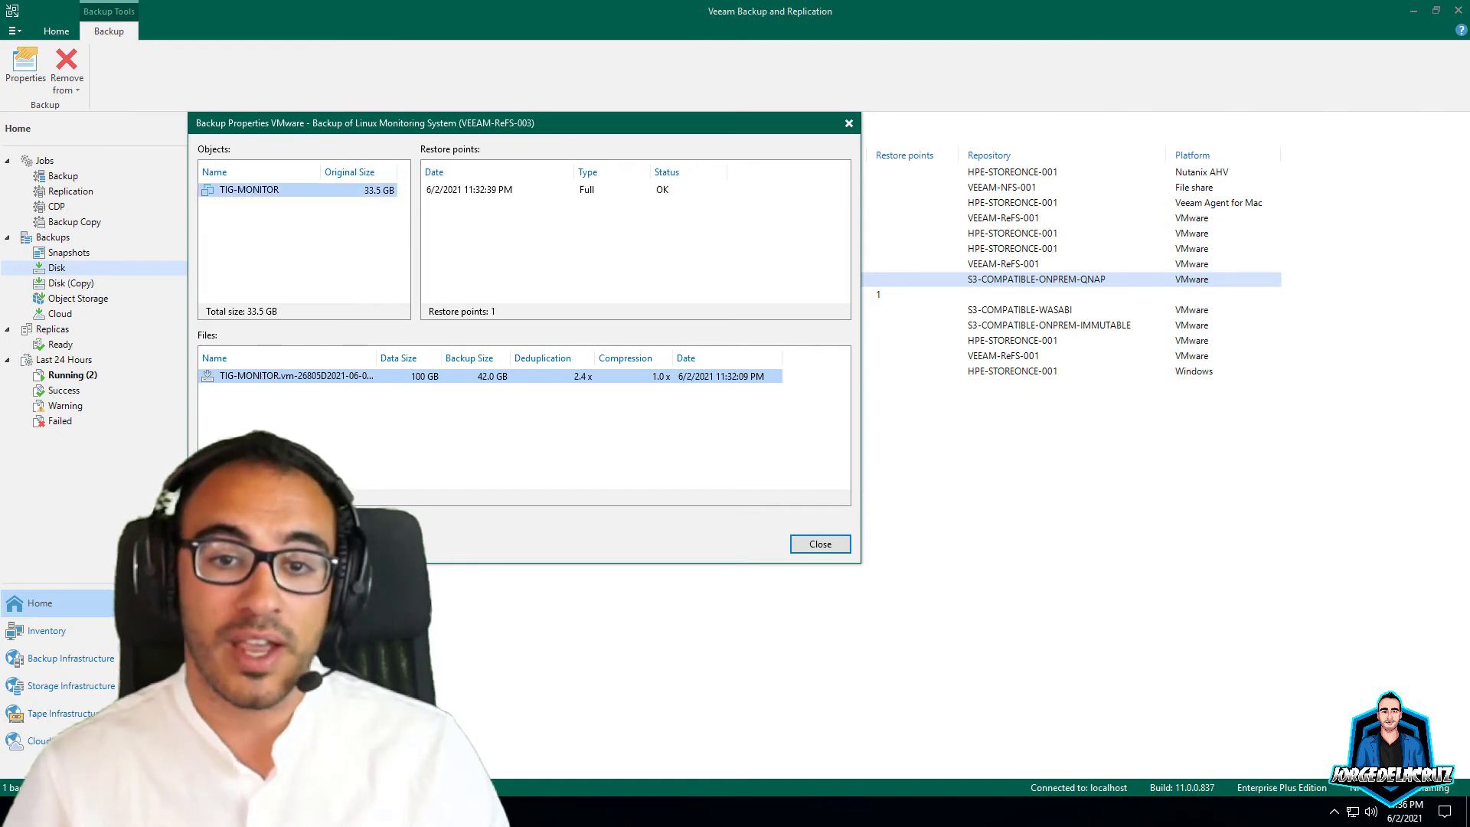
key("super+e")
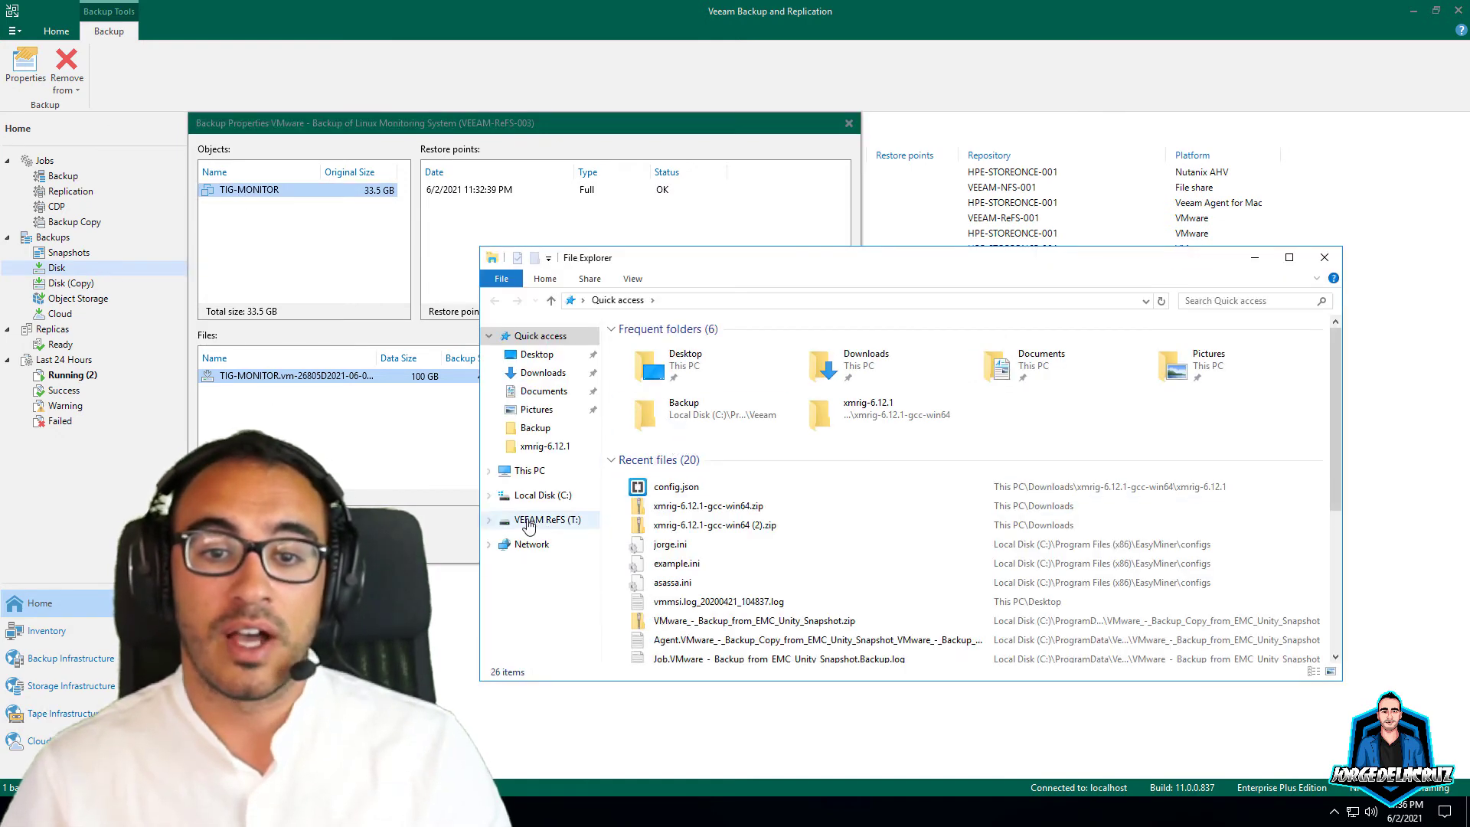
Step: Browse T:\QUOBJECTS to the Linux Monitoring System backup files, then close Explorer and Backup Properties
left_click(540, 496)
left_click(540, 520)
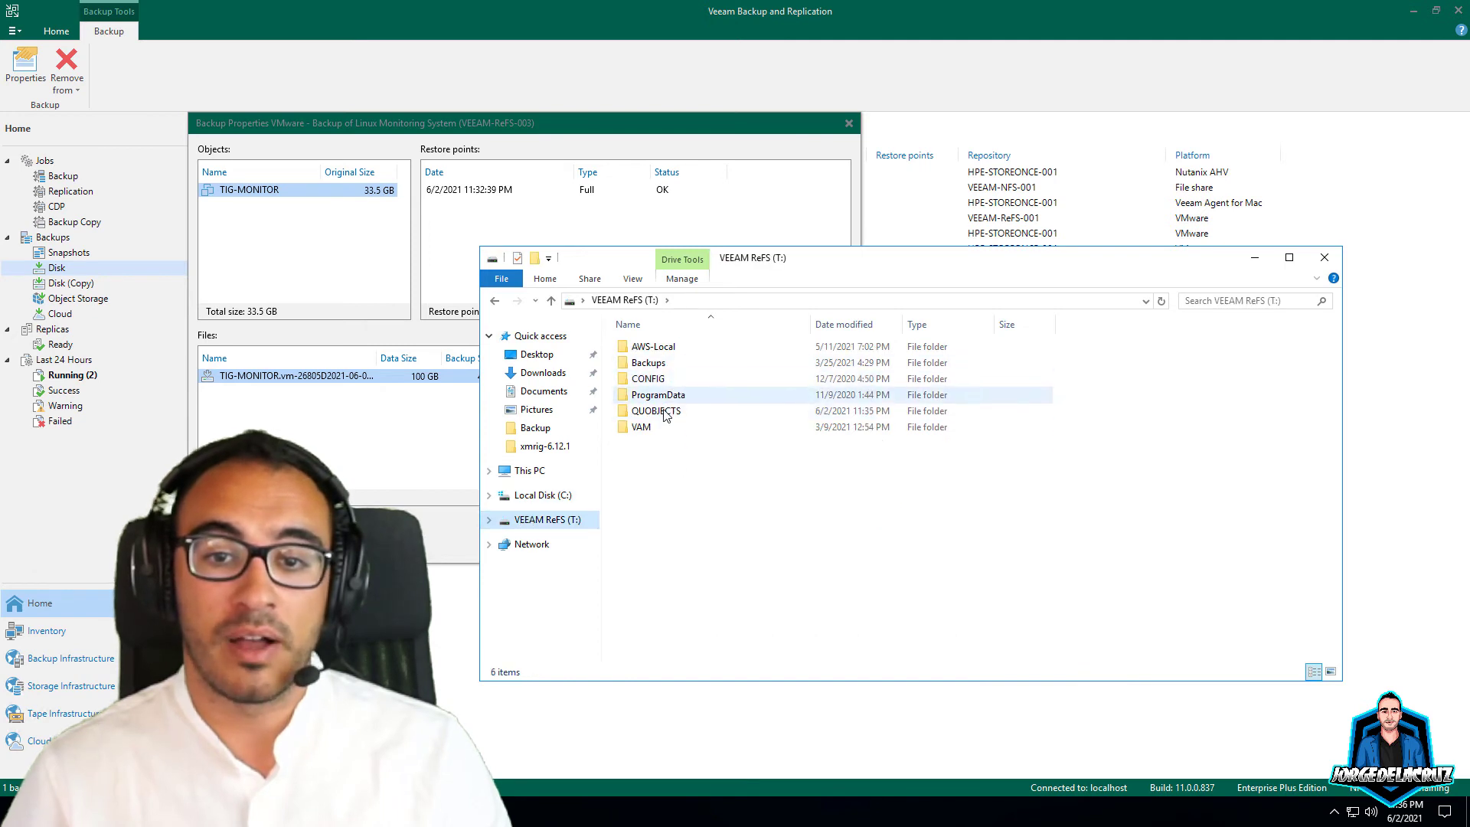
double_click(665, 412)
left_click(666, 366)
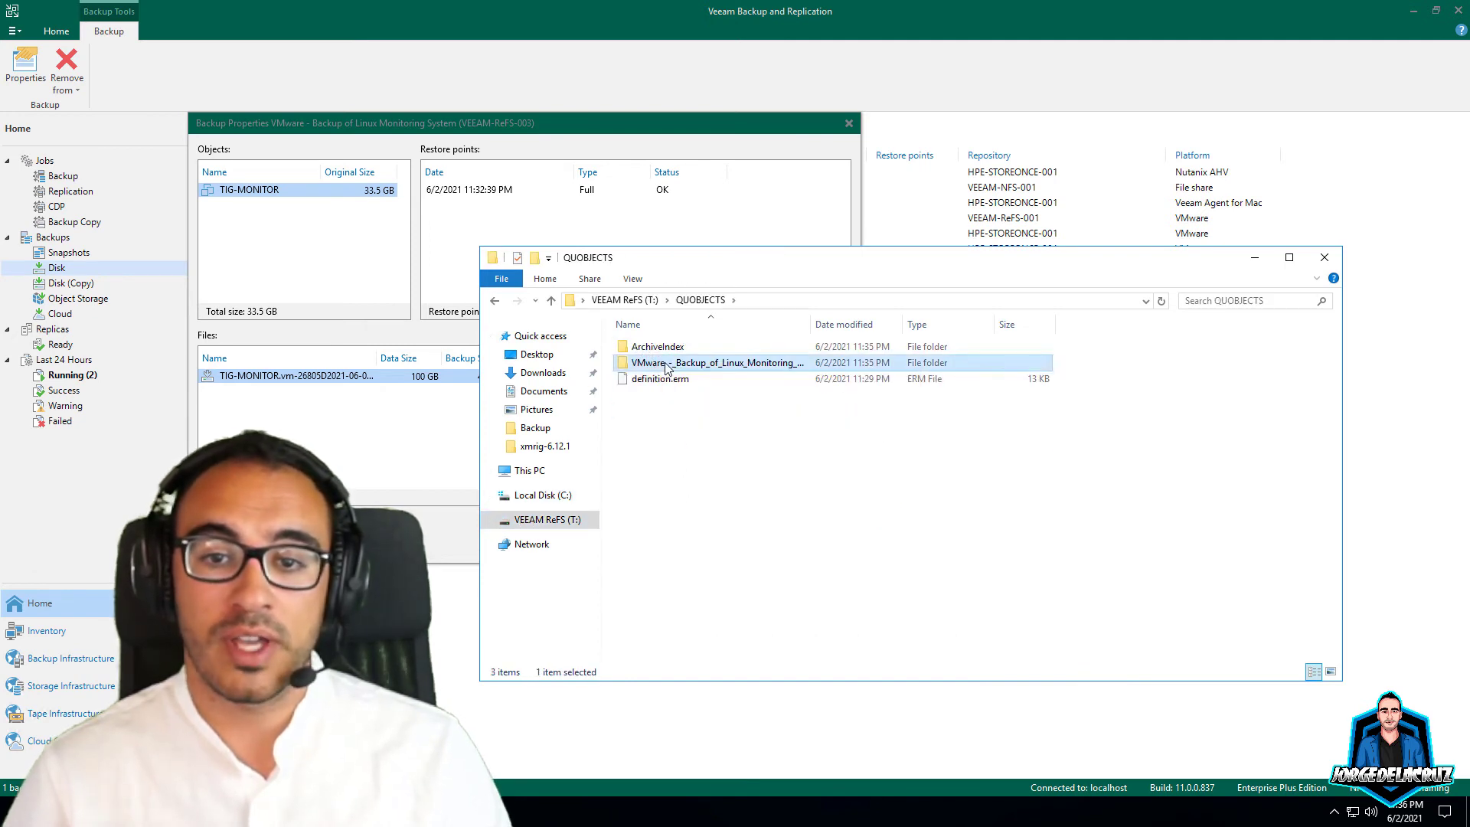
double_click(667, 366)
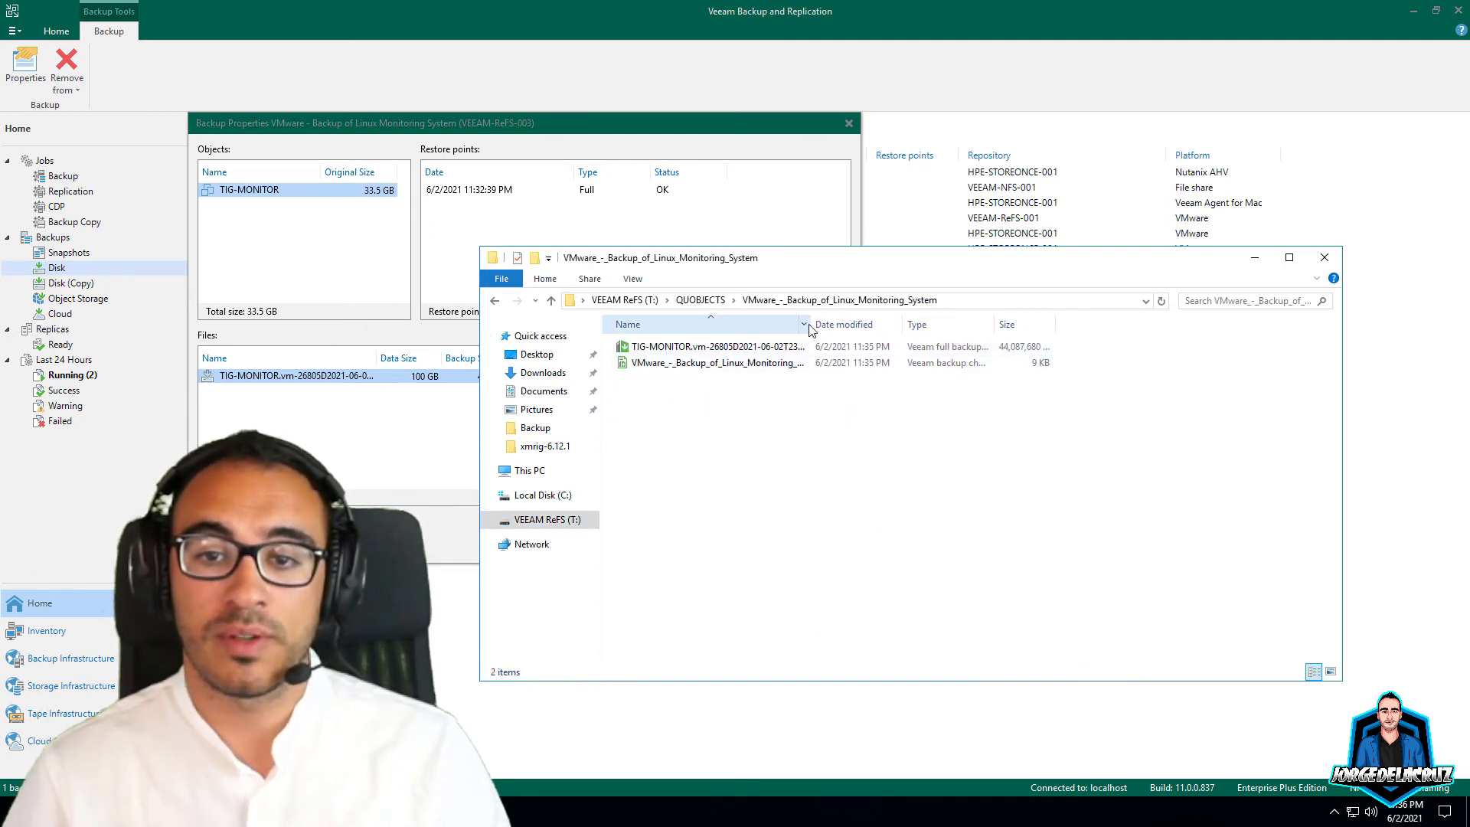
left_click_drag(815, 324, 907, 324)
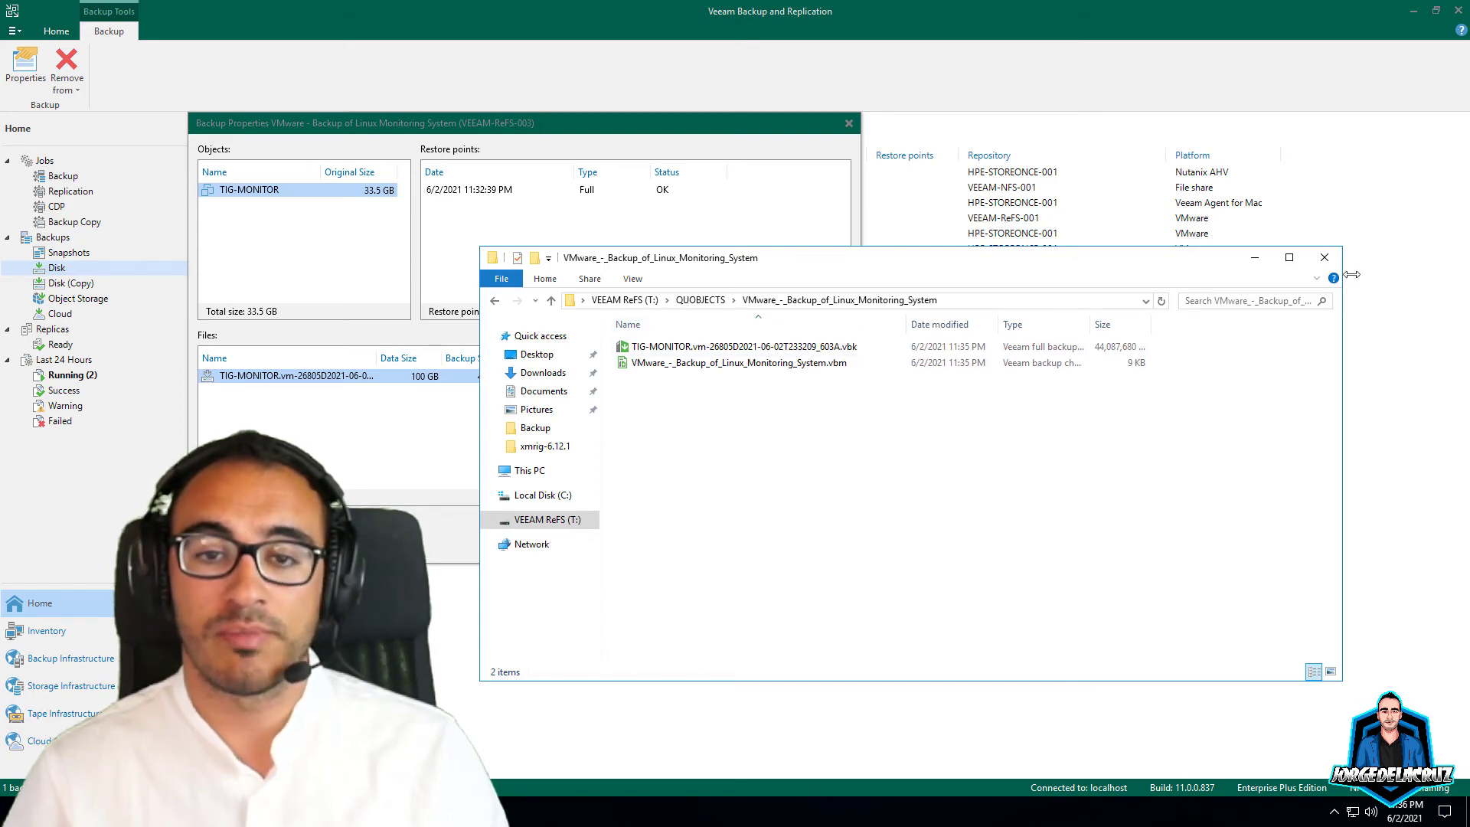
left_click(1332, 260)
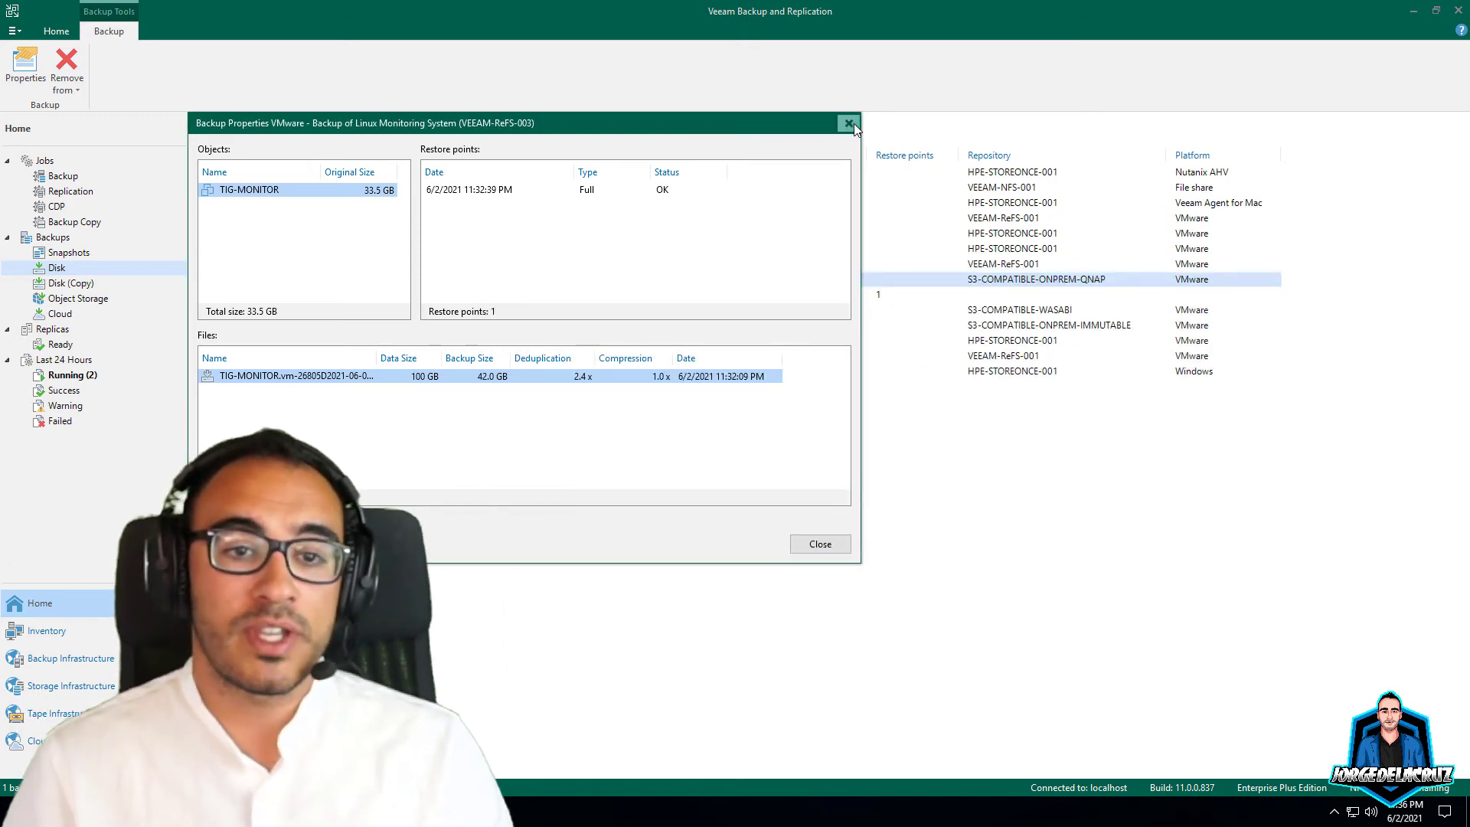
left_click(849, 123)
Step: Open the running Linux Monitoring System Offload session under Object Storage and view its processing log
left_click(62, 298)
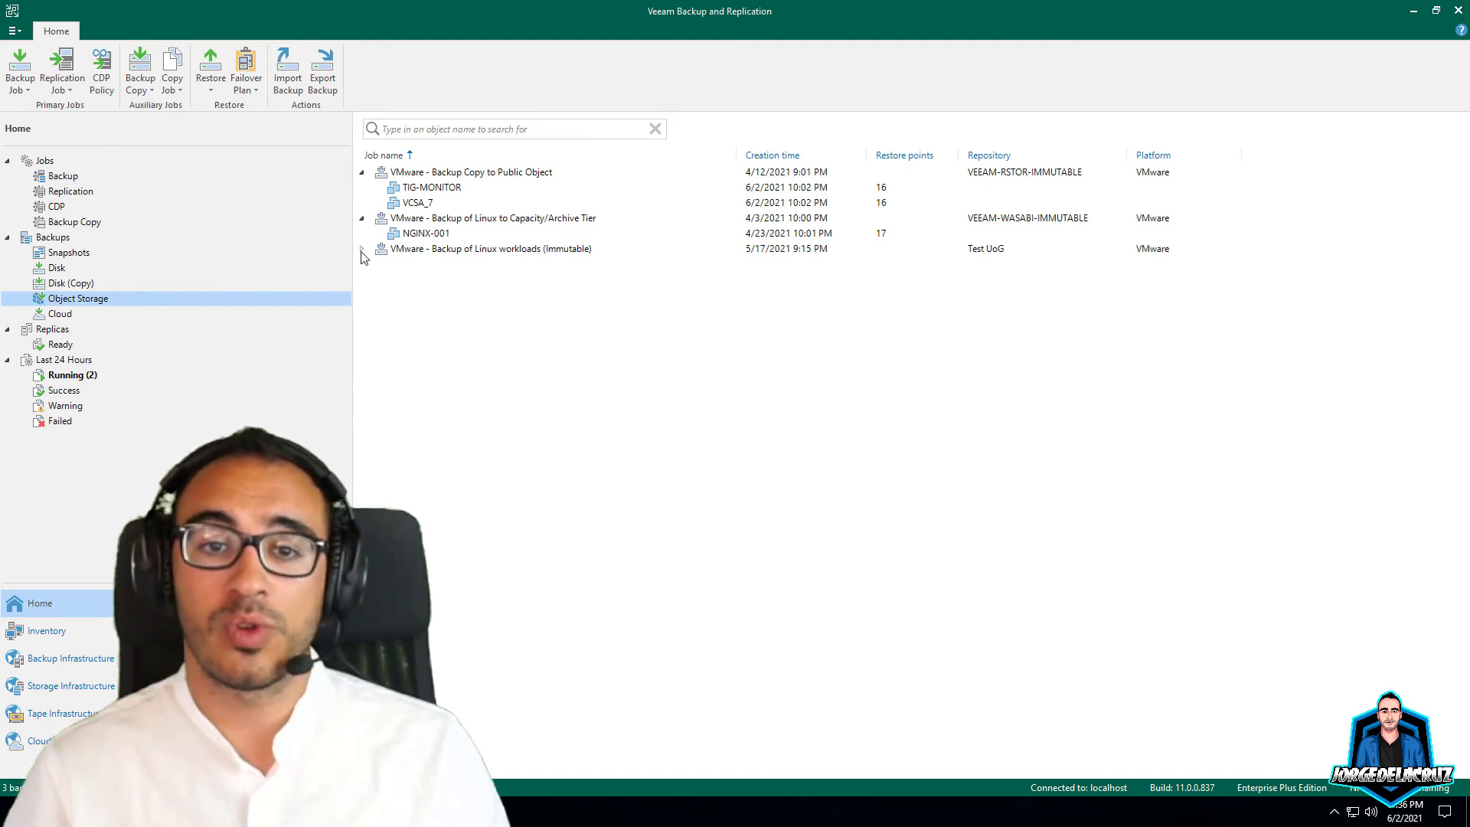
left_click(66, 377)
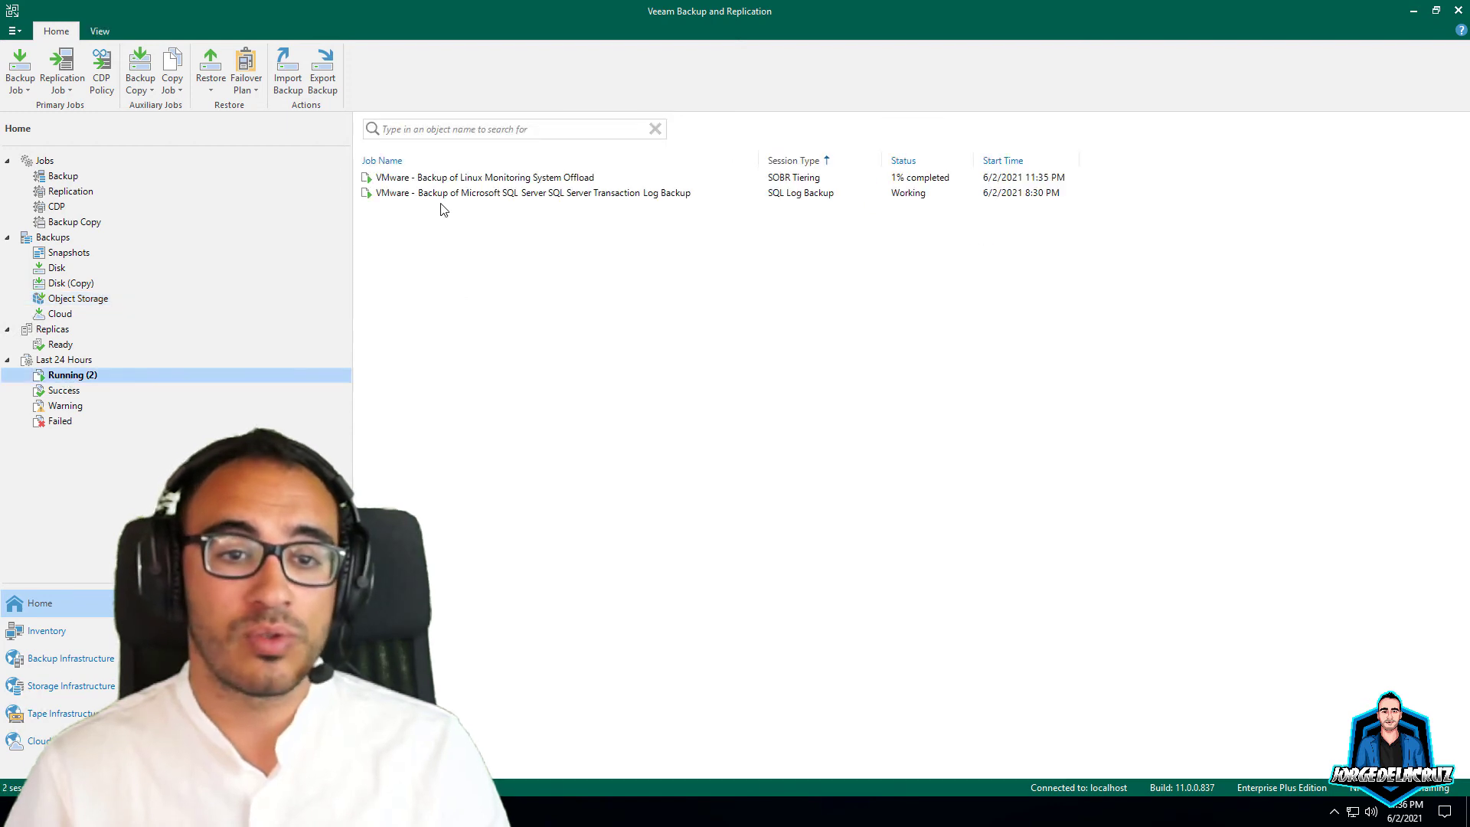
left_click(476, 178)
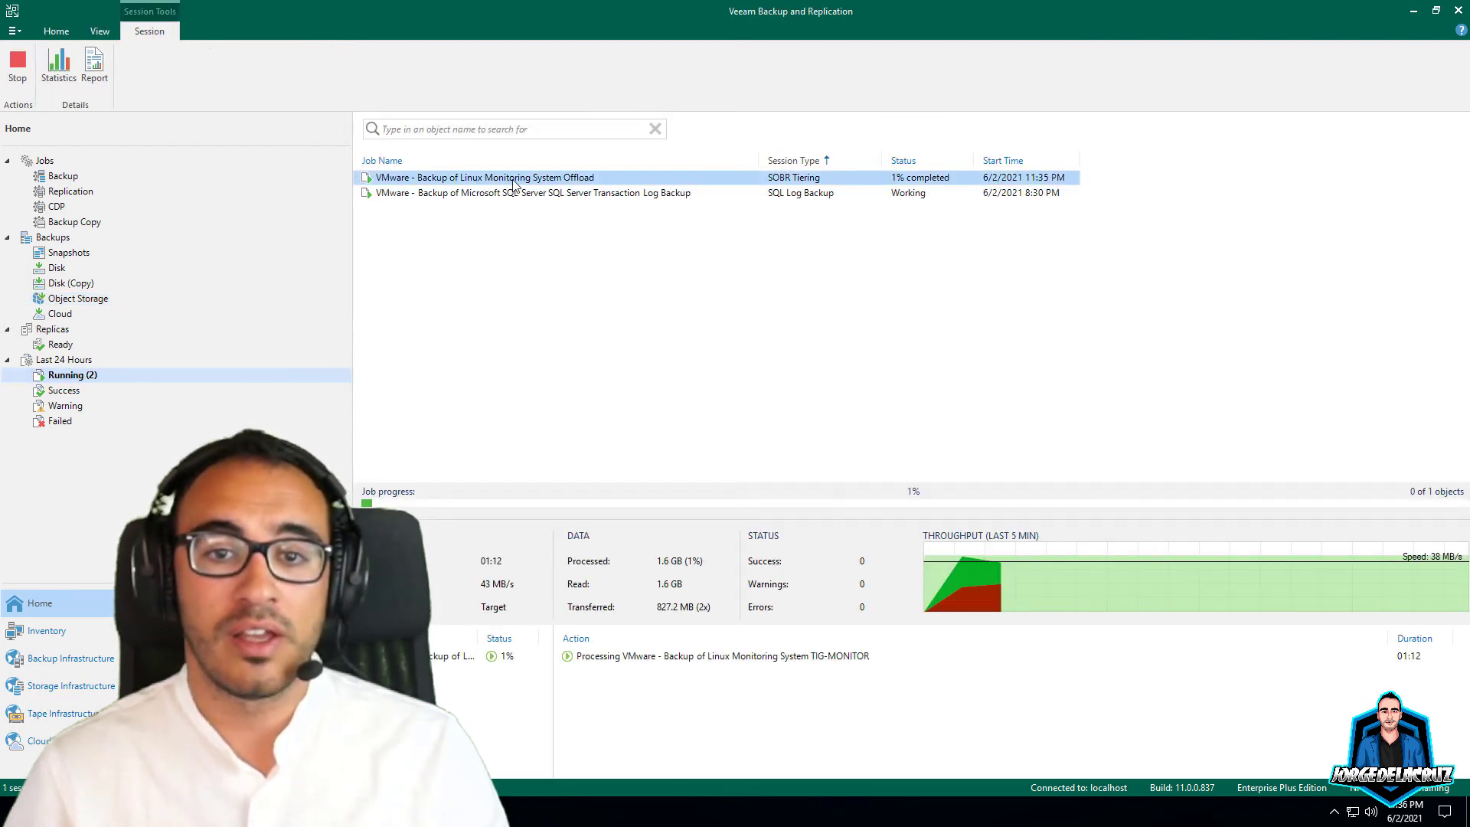
double_click(514, 180)
left_click(450, 433)
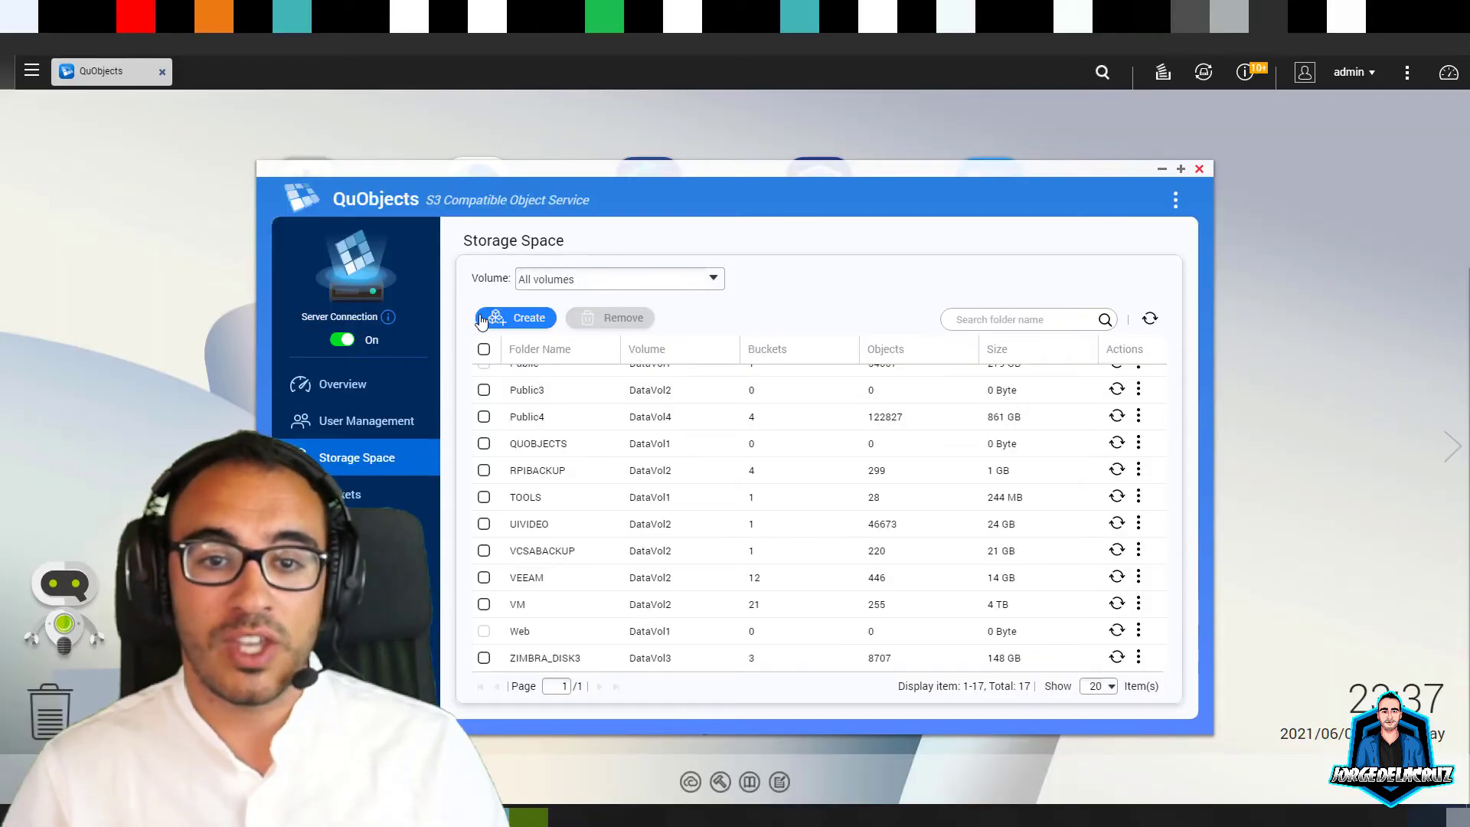
Step: Set the QuObjects overview Data Statistics range to Last hour
left_click(368, 390)
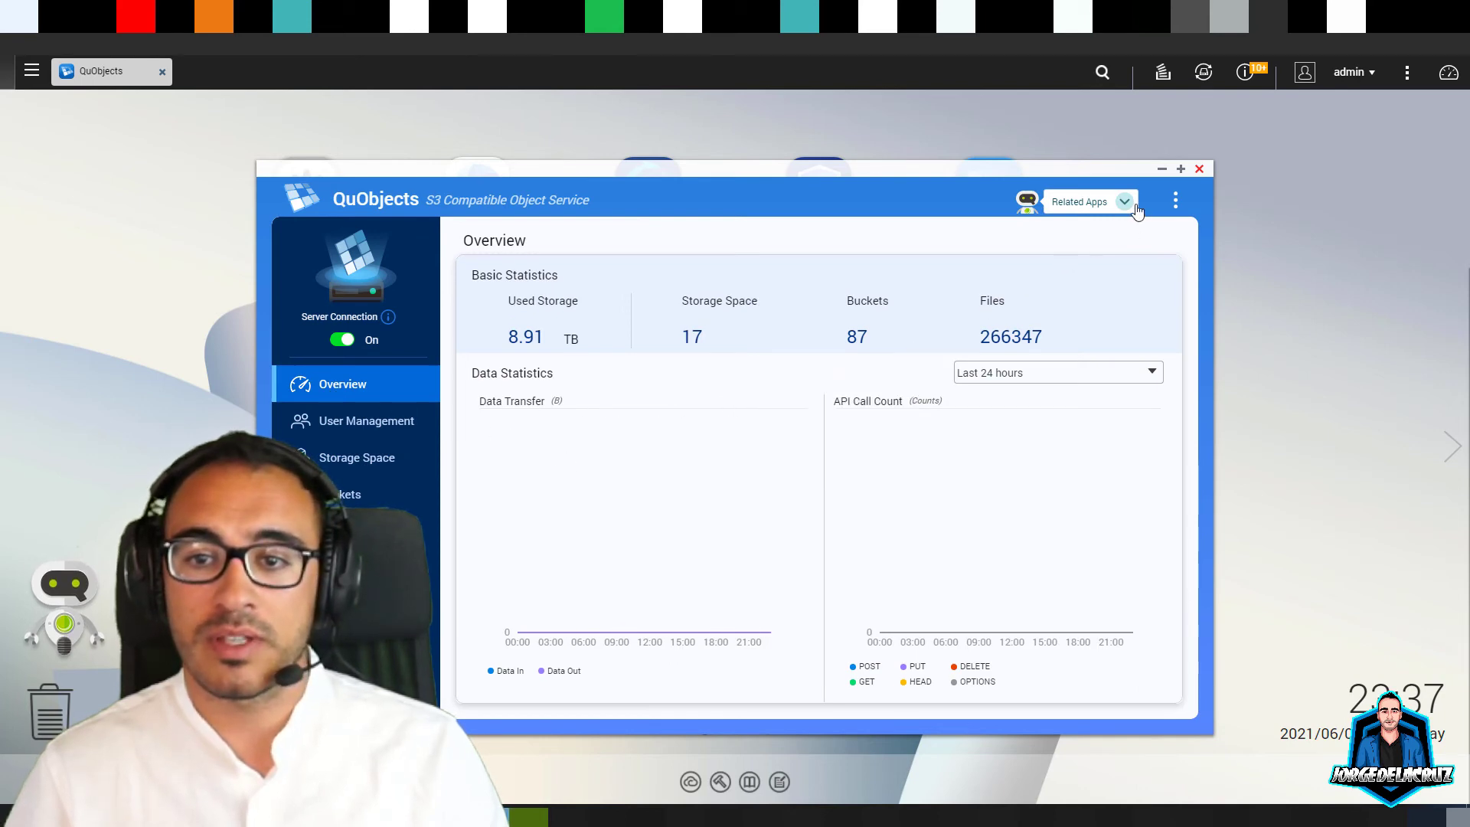
left_click(1176, 202)
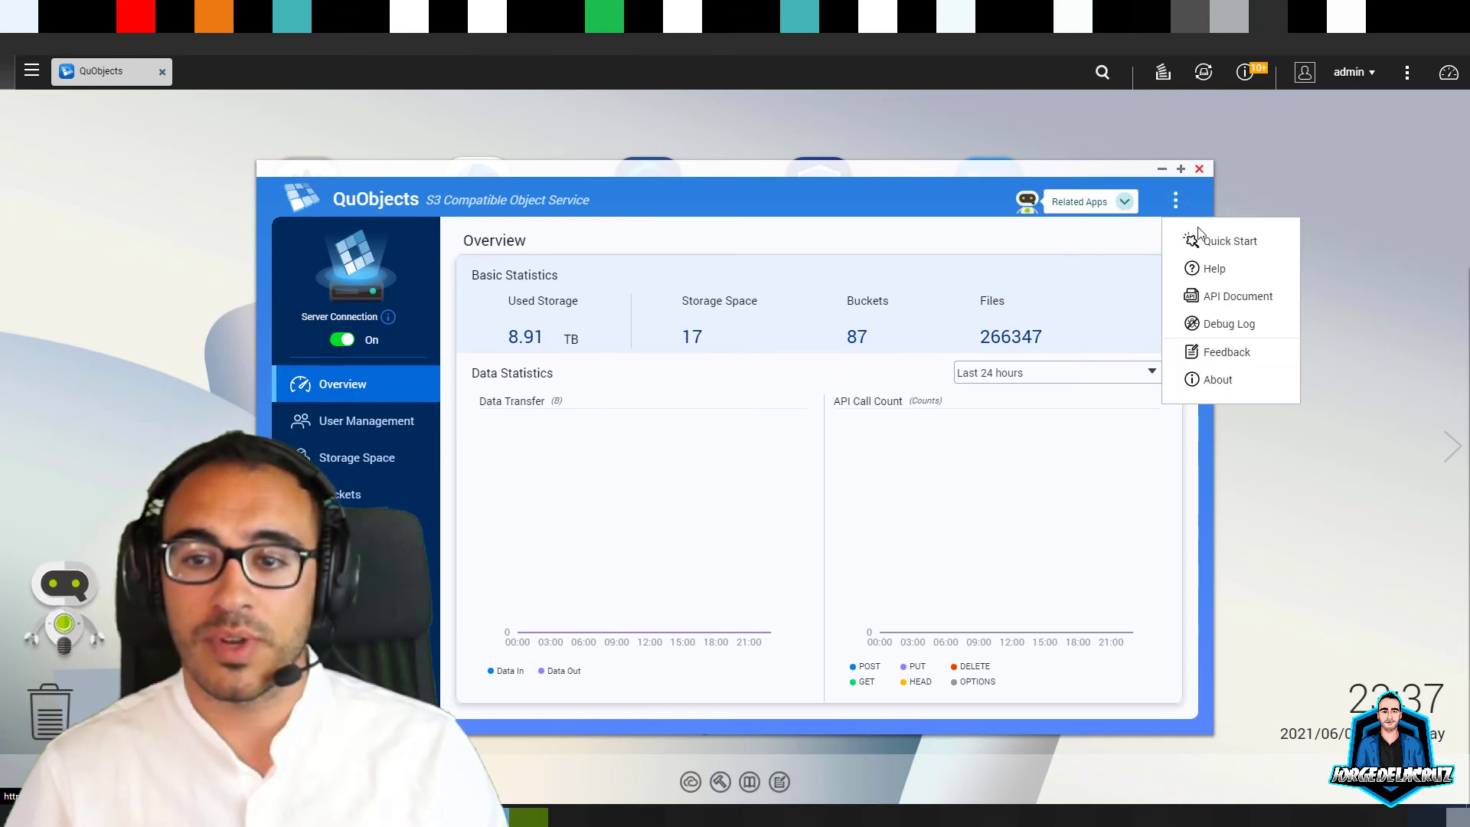
left_click(712, 247)
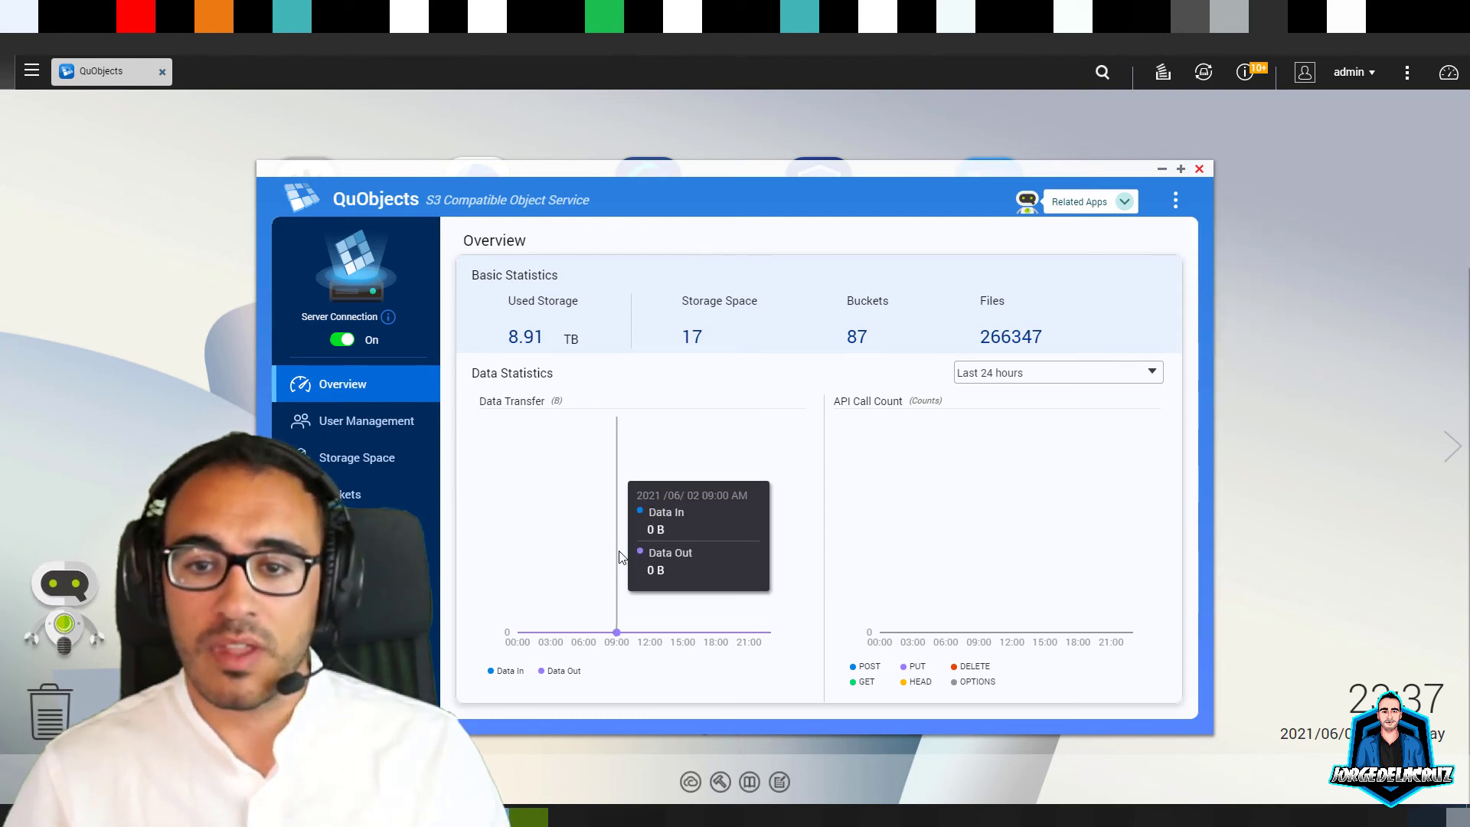
left_click(1068, 377)
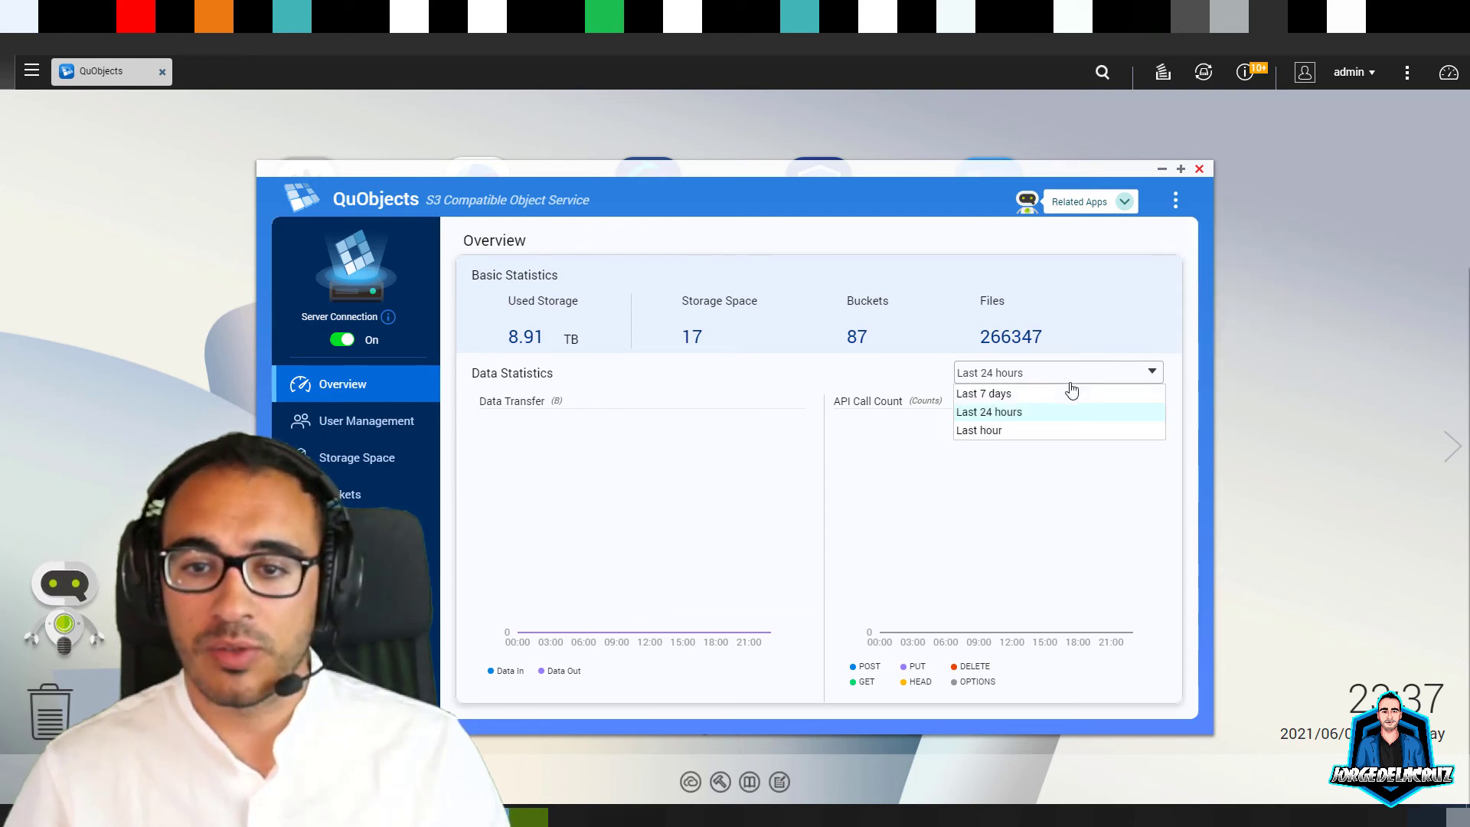
left_click(990, 430)
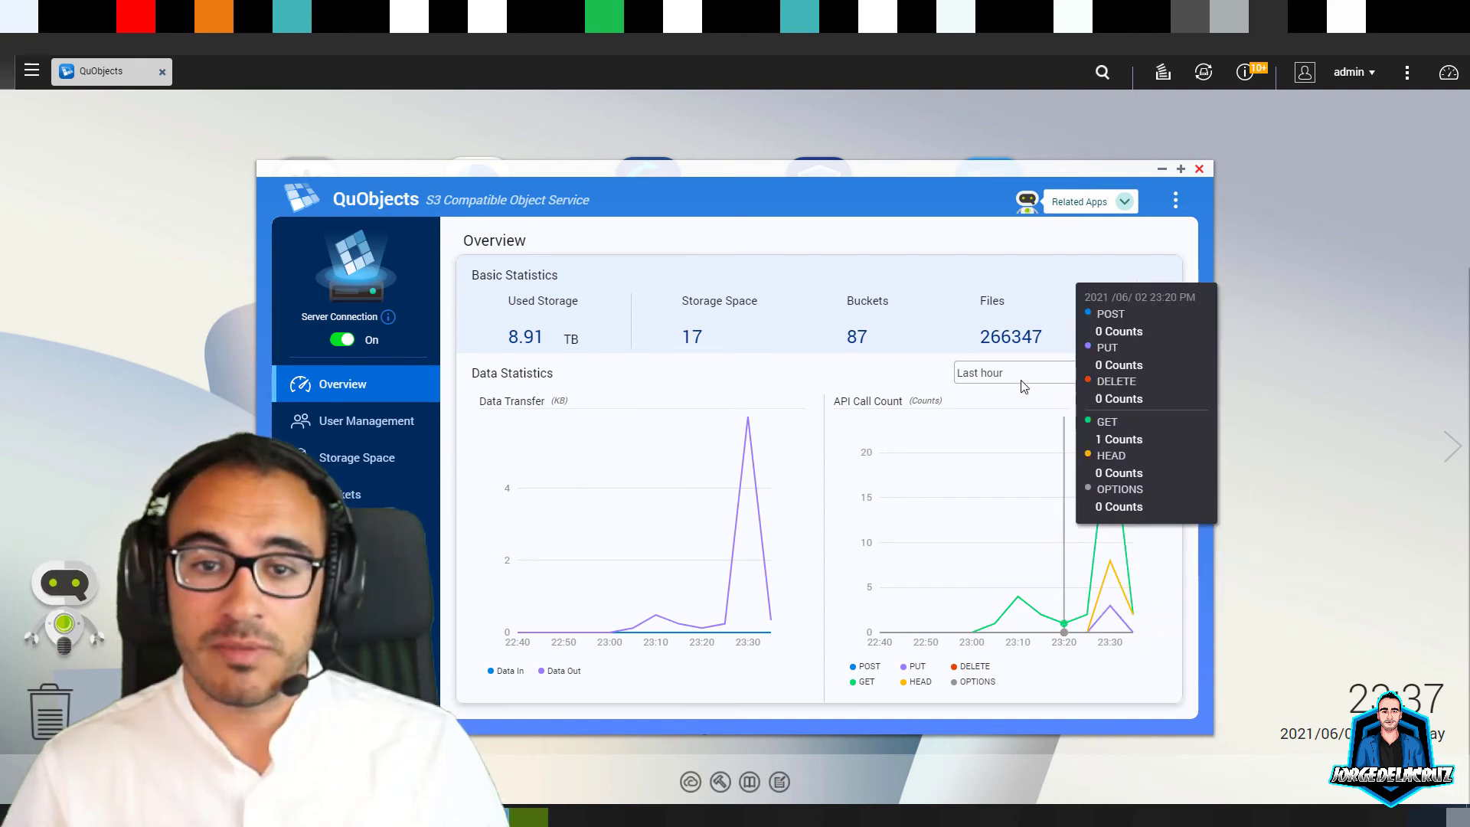
Step: Revisit the QuObjects Overview, then return to the remote Veeam session's offload progress
left_click(300, 423)
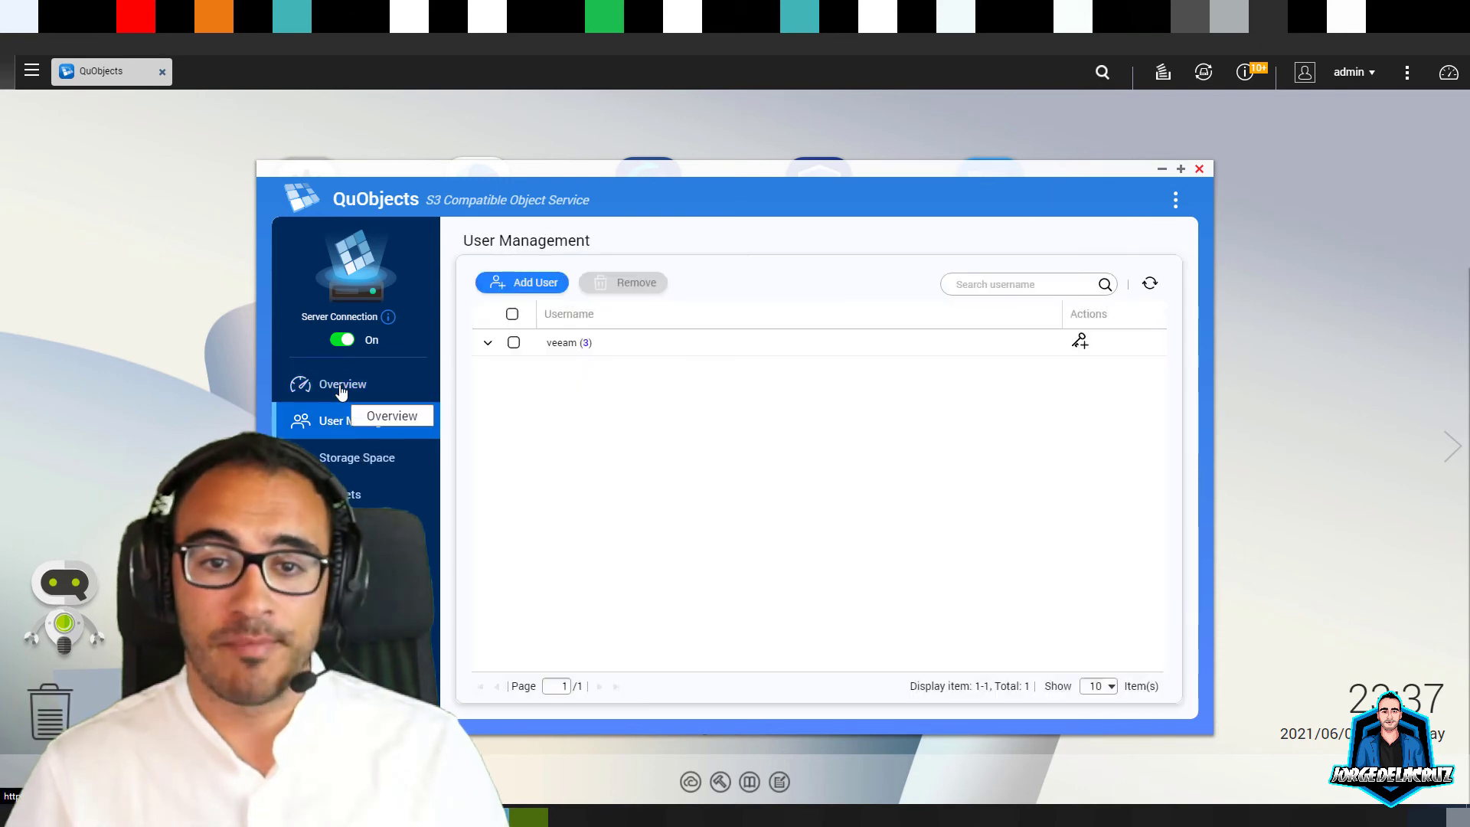
left_click(341, 388)
mouse_move(1108, 441)
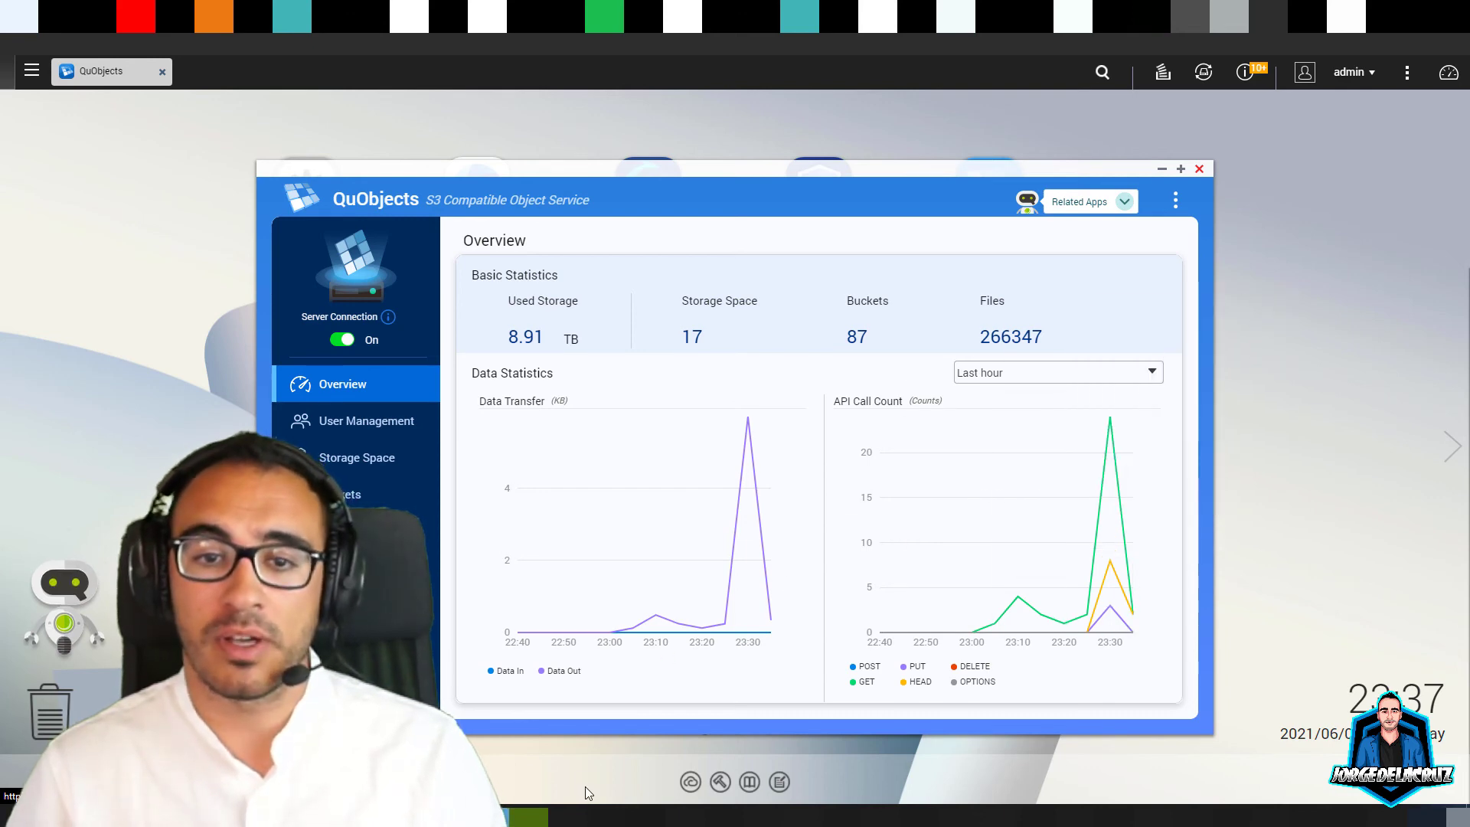
left_click(585, 813)
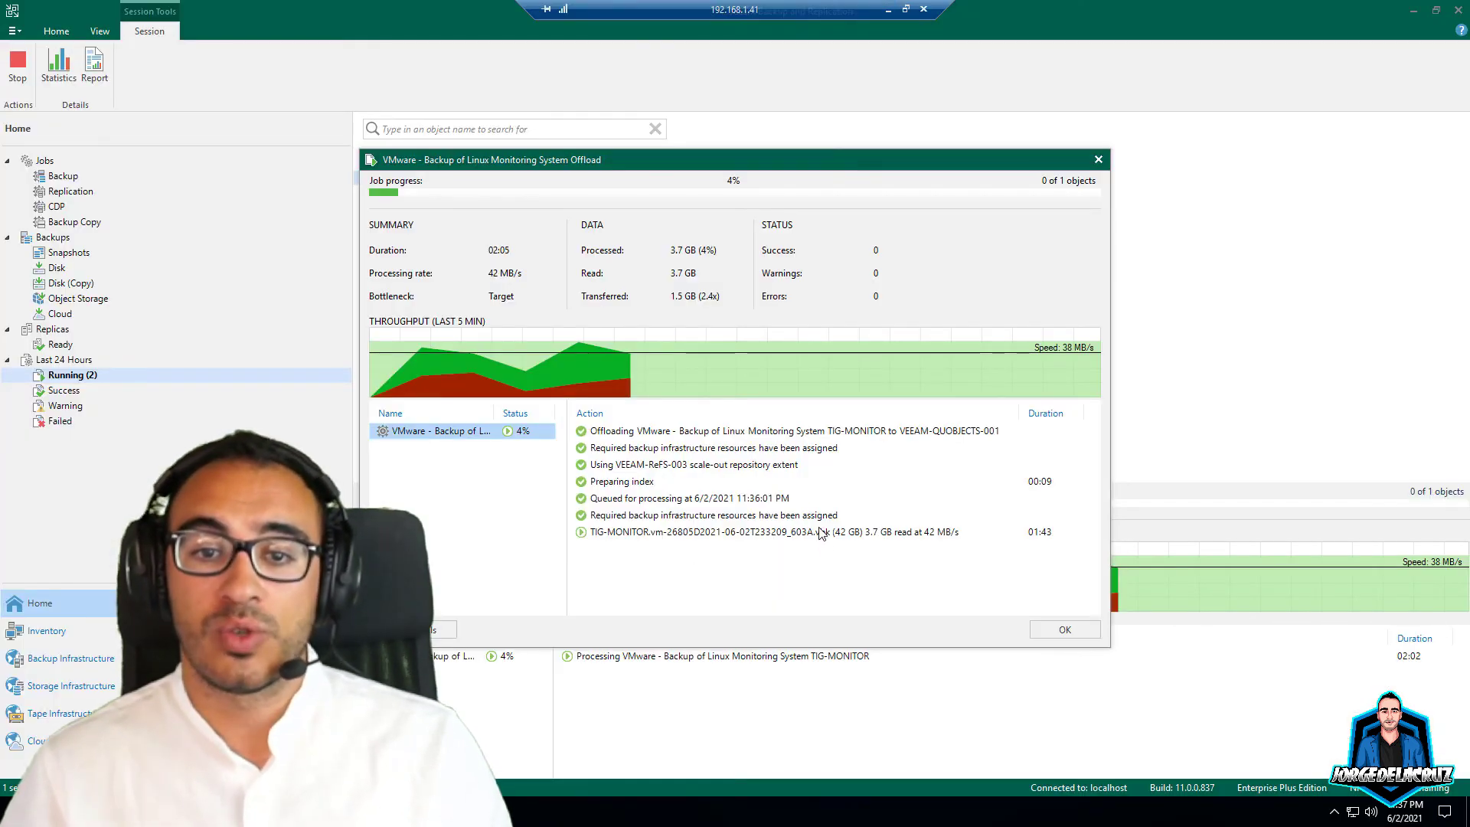
Step: Close the finished offload session and expand the Linux Monitoring System backup to TIG-MONITOR under Object Storage
left_click(821, 532)
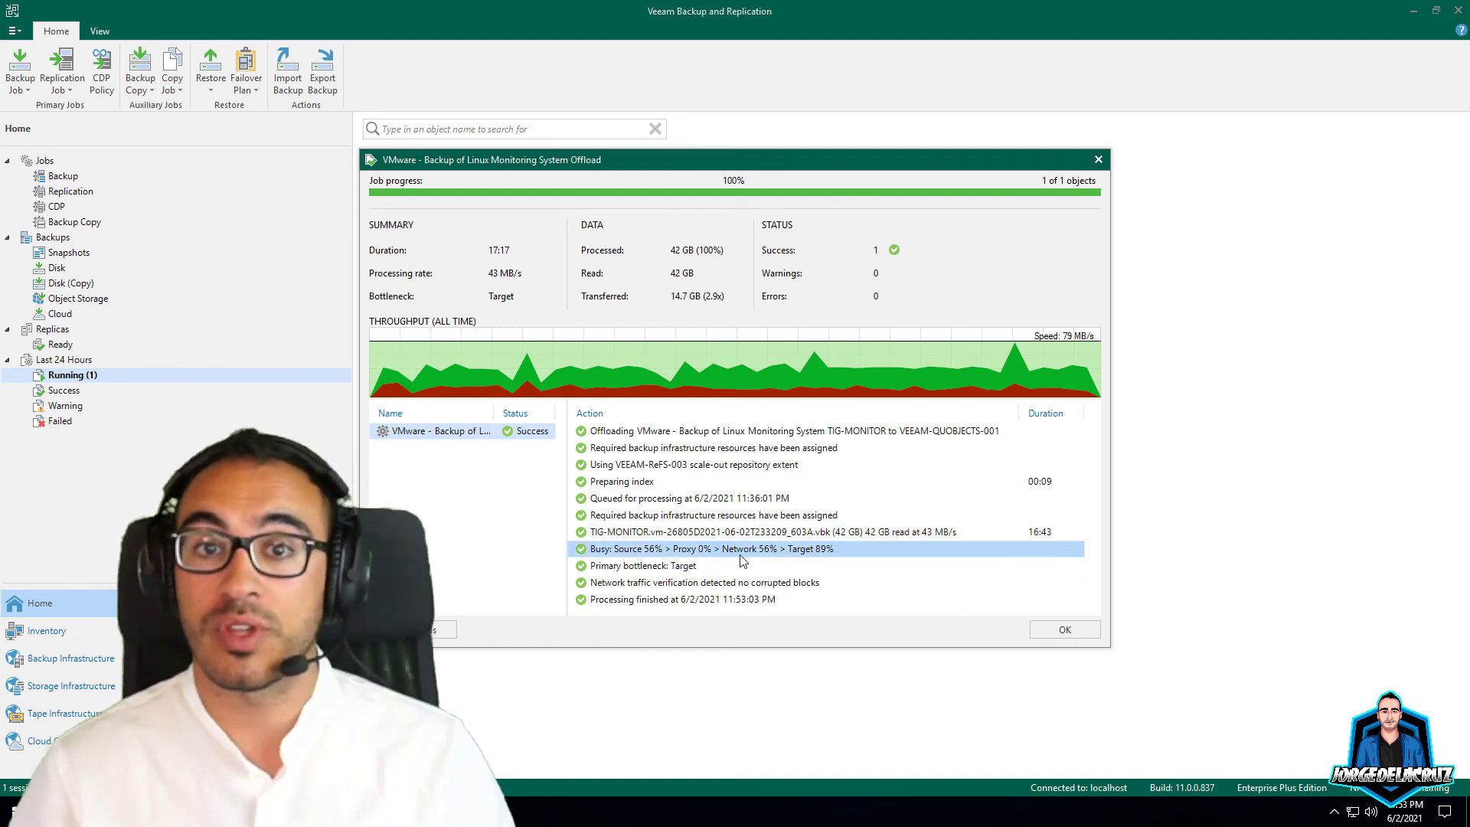
left_click(1043, 631)
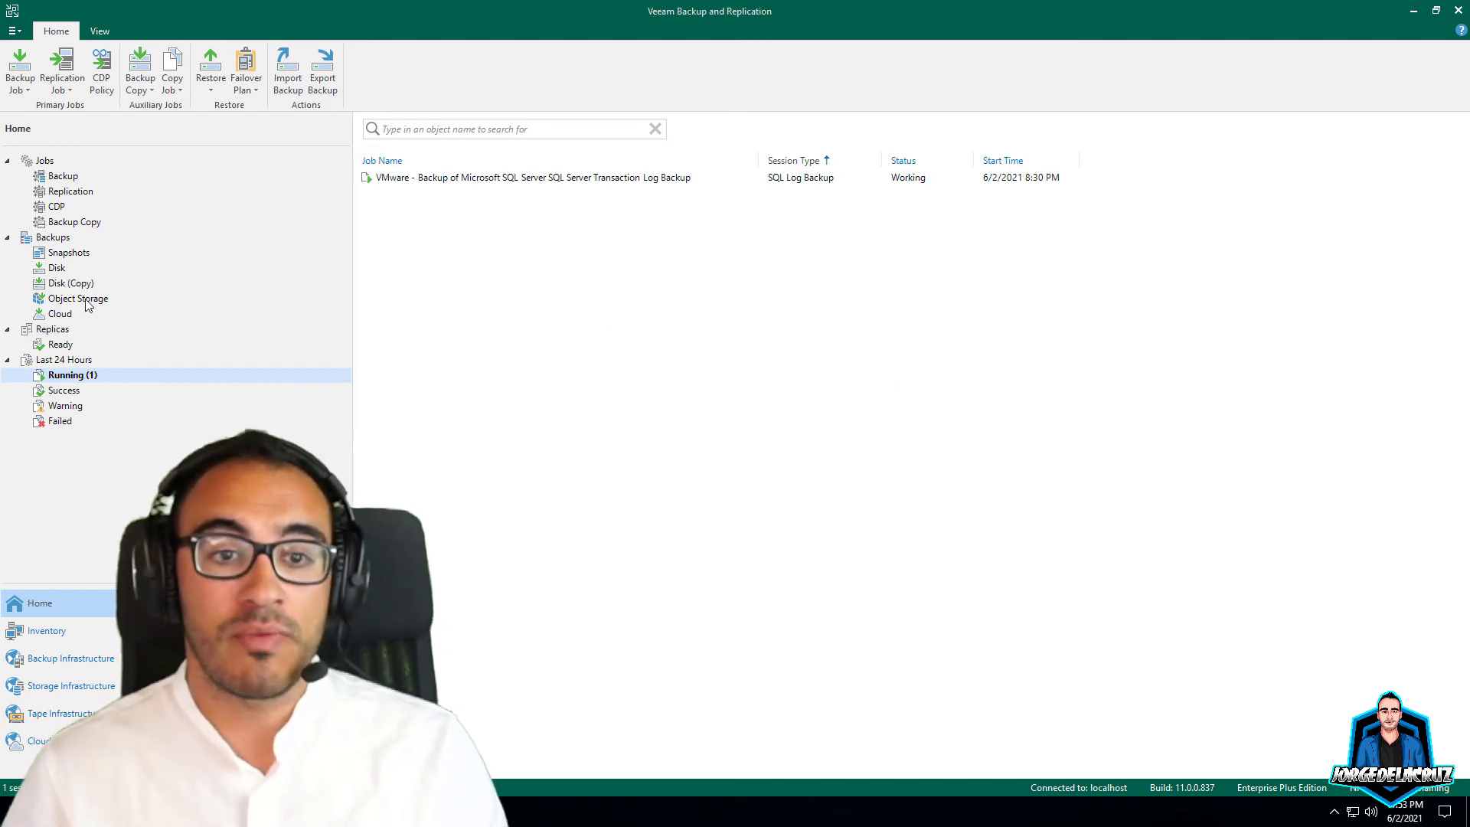
left_click(274, 299)
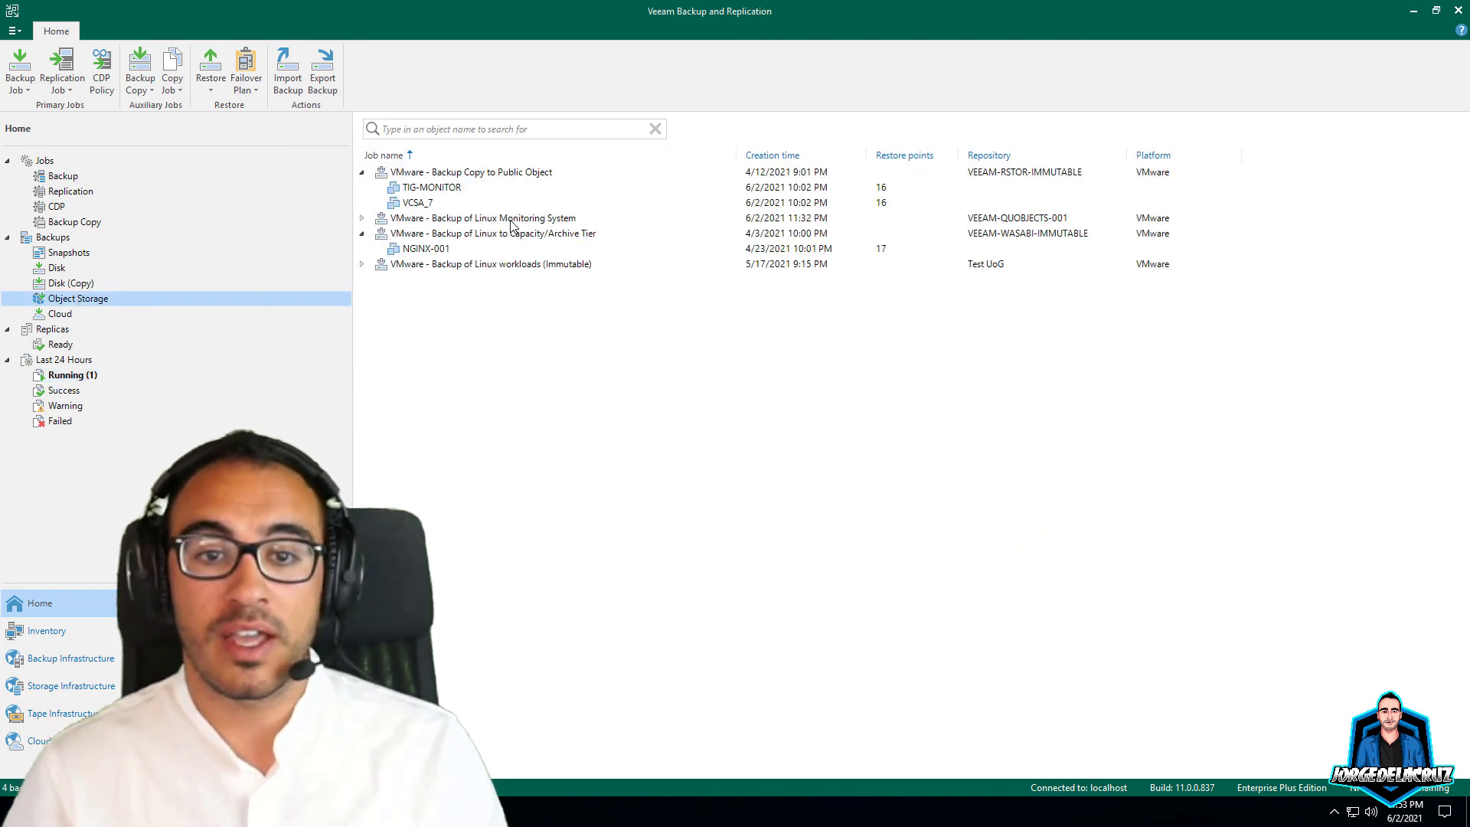
left_click(415, 222)
left_click(362, 219)
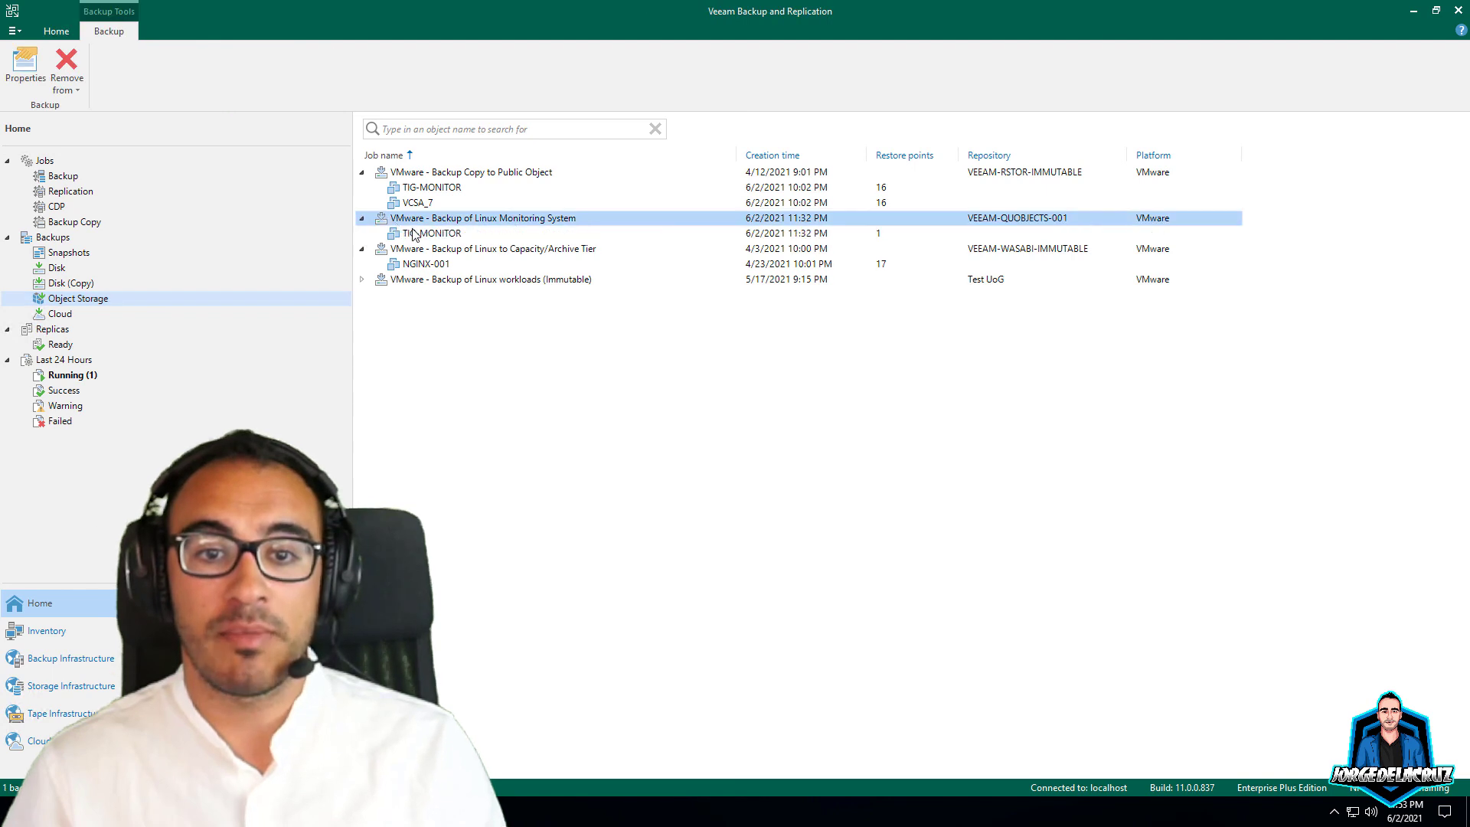
left_click(413, 233)
Step: Review the Linux Monitoring System backup's properties and stored files, then close them
right_click(451, 221)
left_click(506, 270)
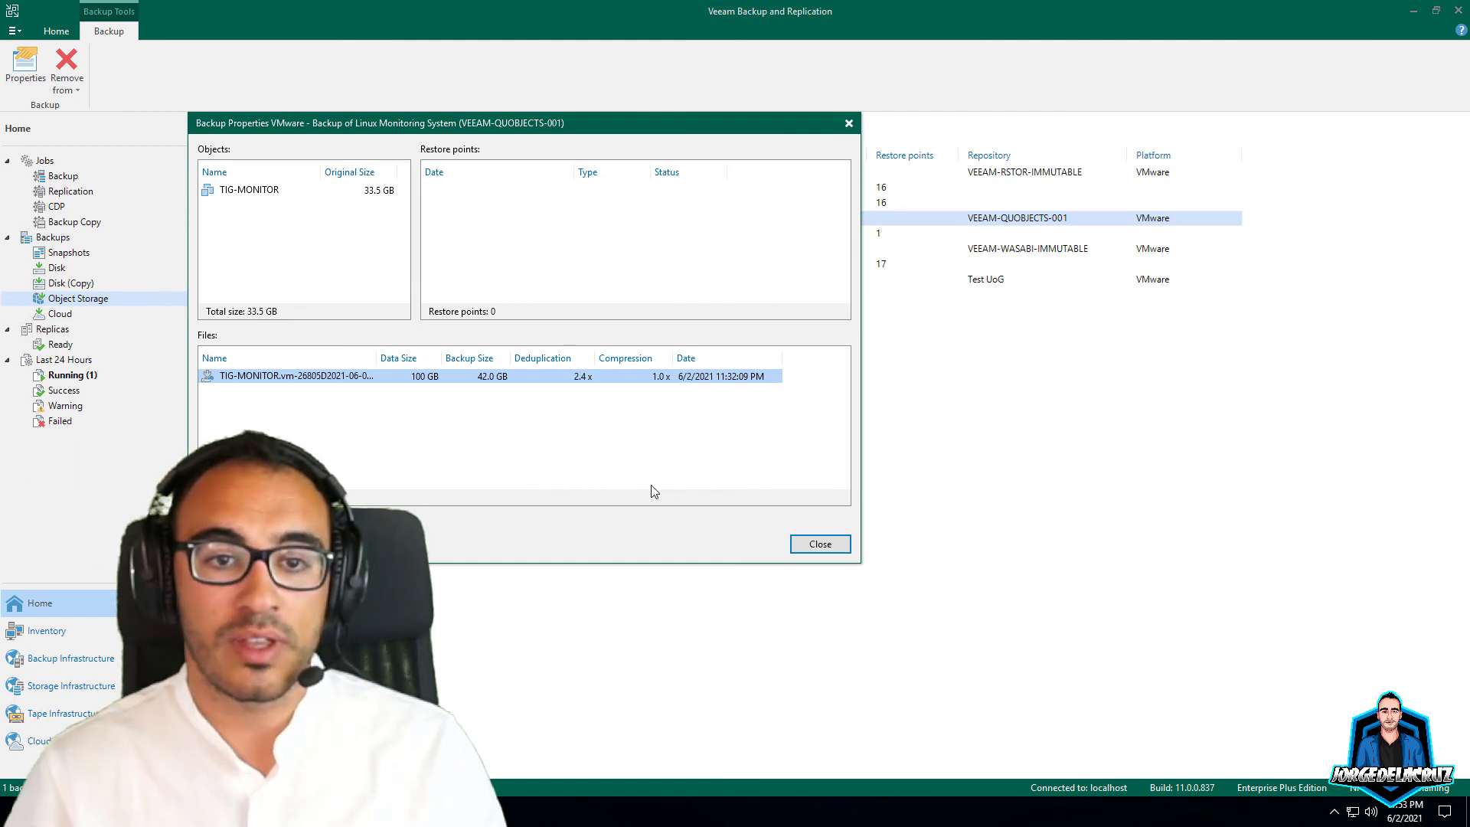
left_click(805, 552)
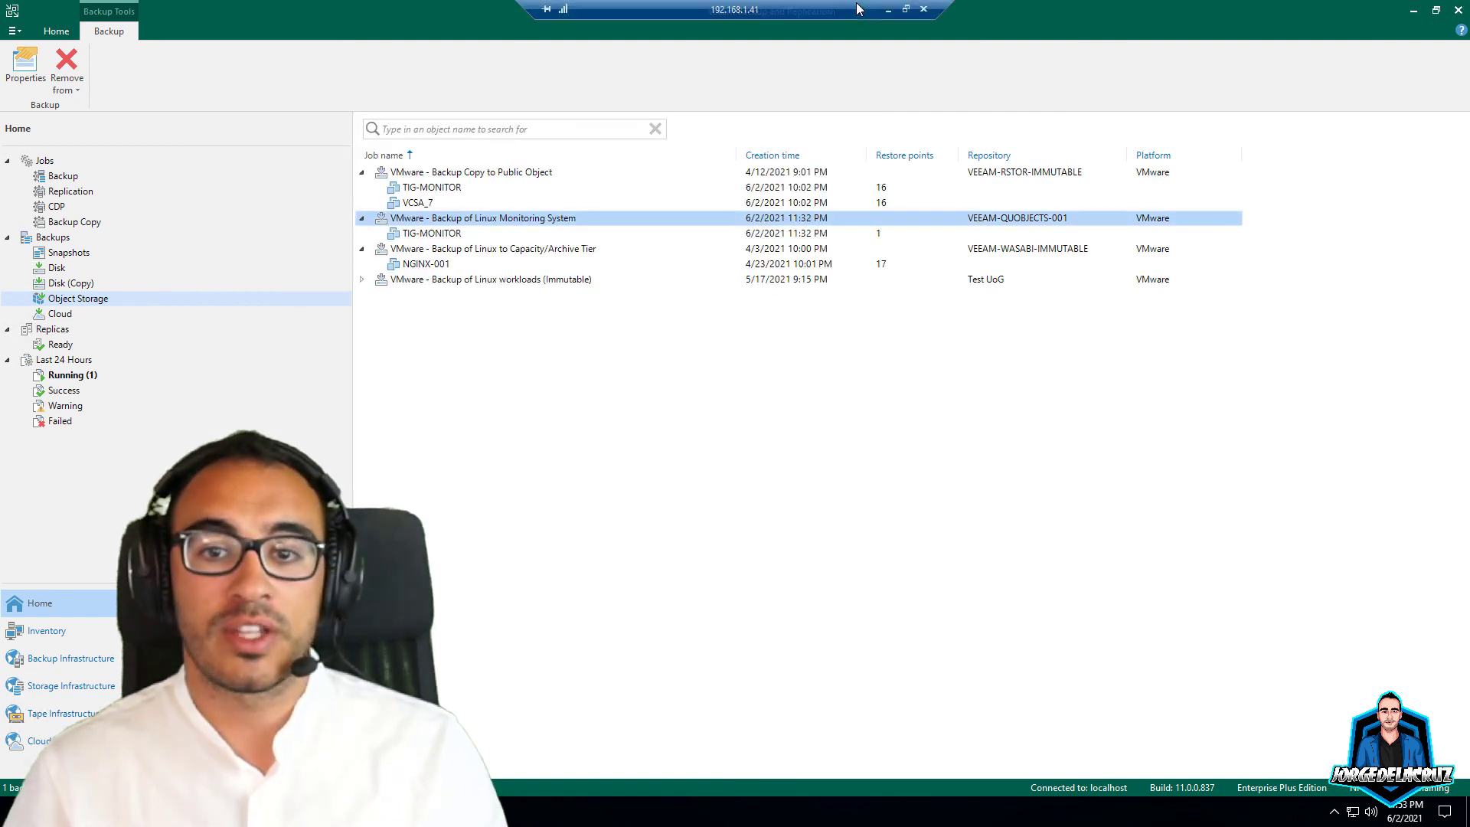
Step: On the local QNAP desktop, switch QuObjects statistics to Last 24 hours and back to Last hour
left_click(889, 10)
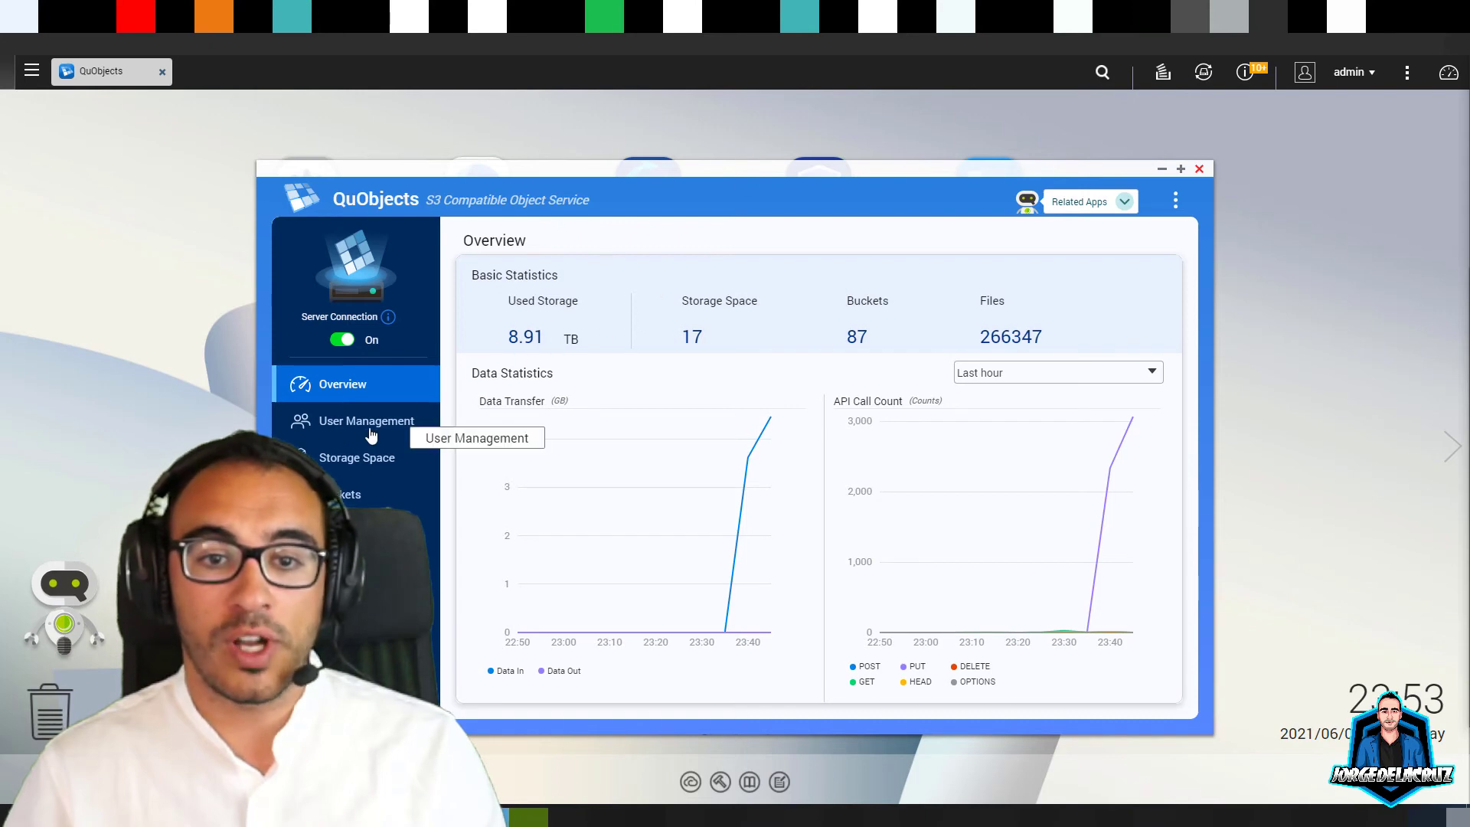
left_click(1058, 375)
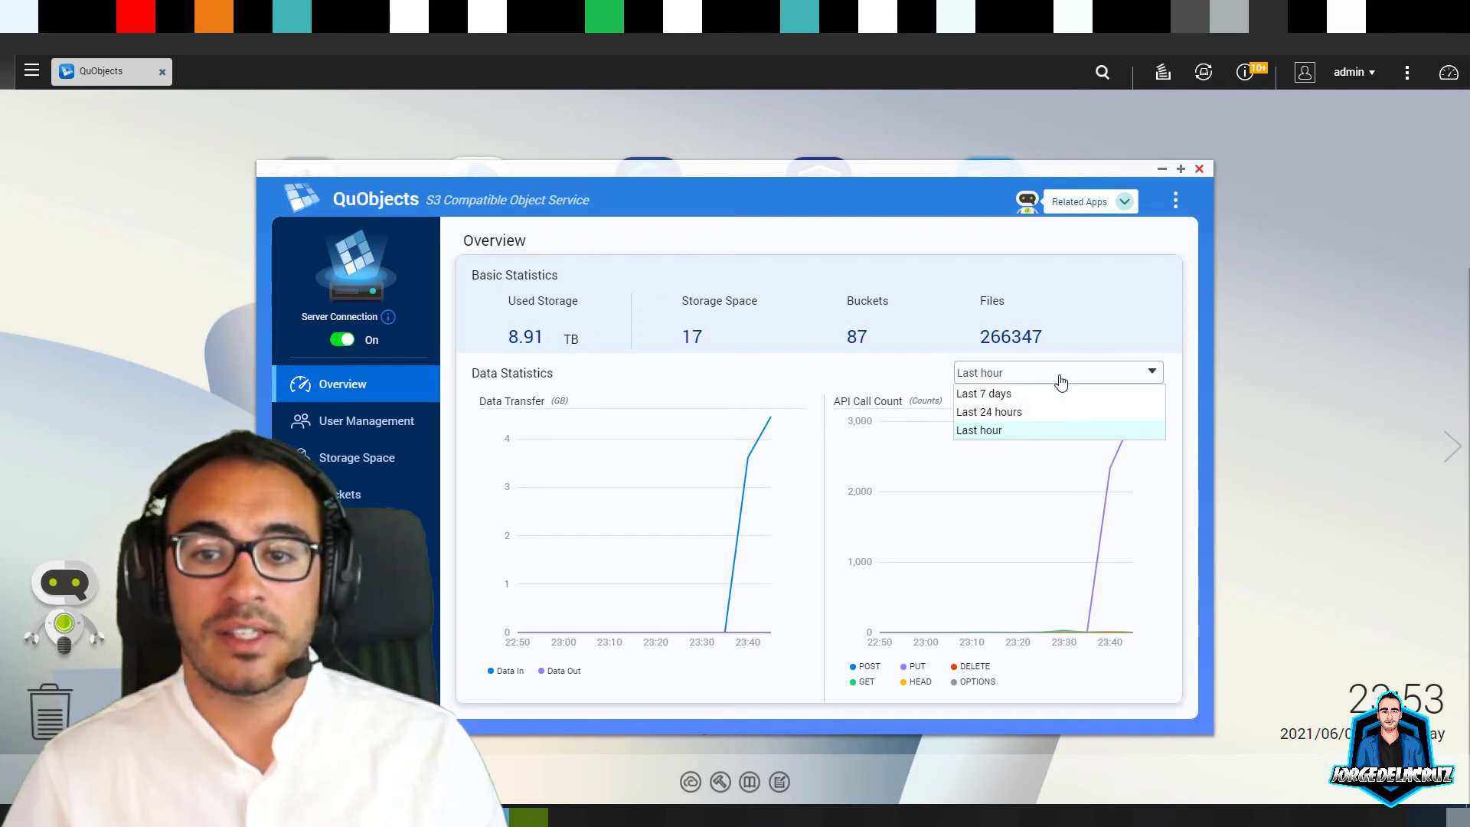
left_click(1013, 411)
left_click(1017, 372)
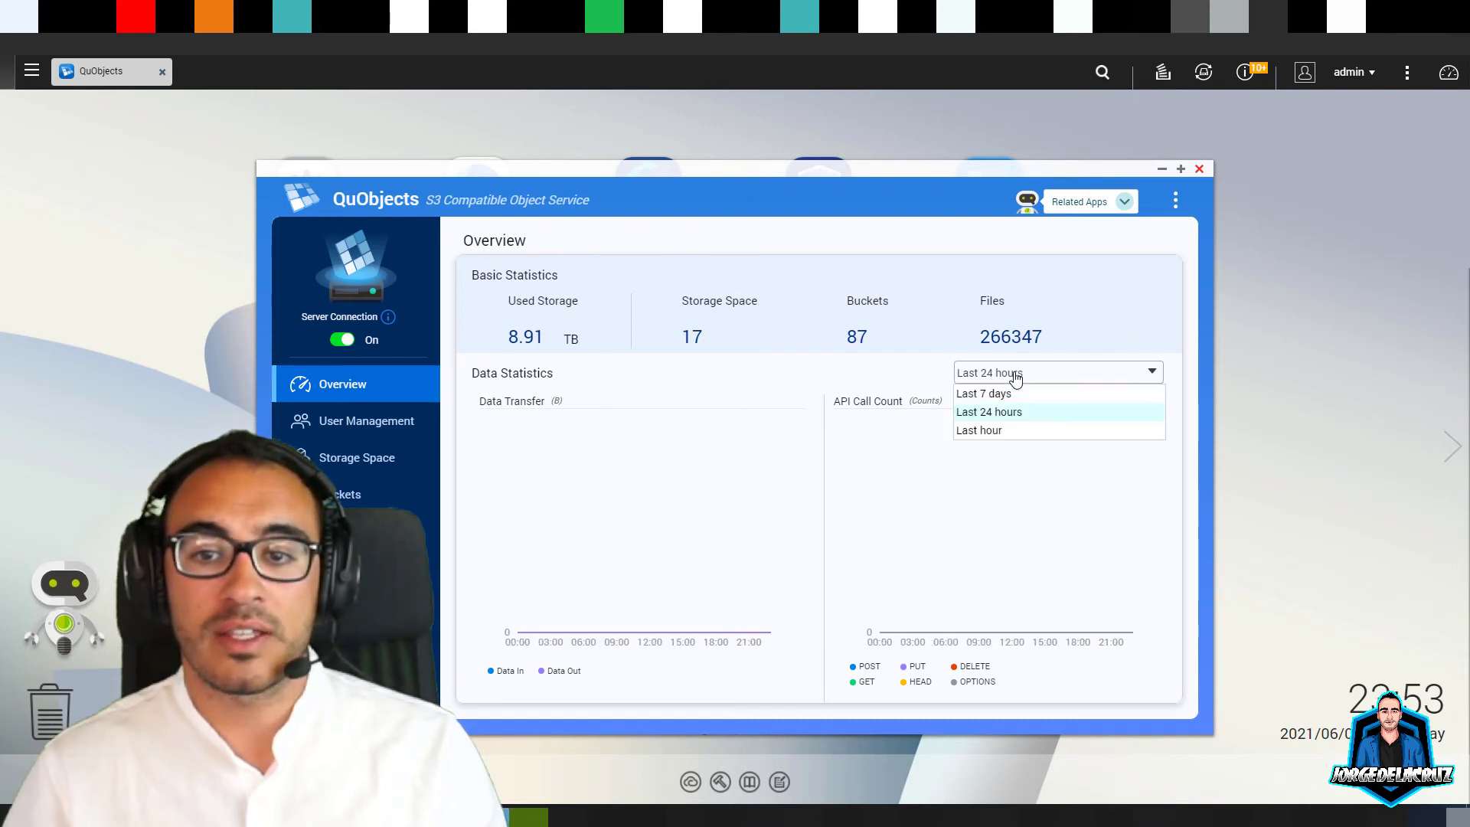
left_click(985, 430)
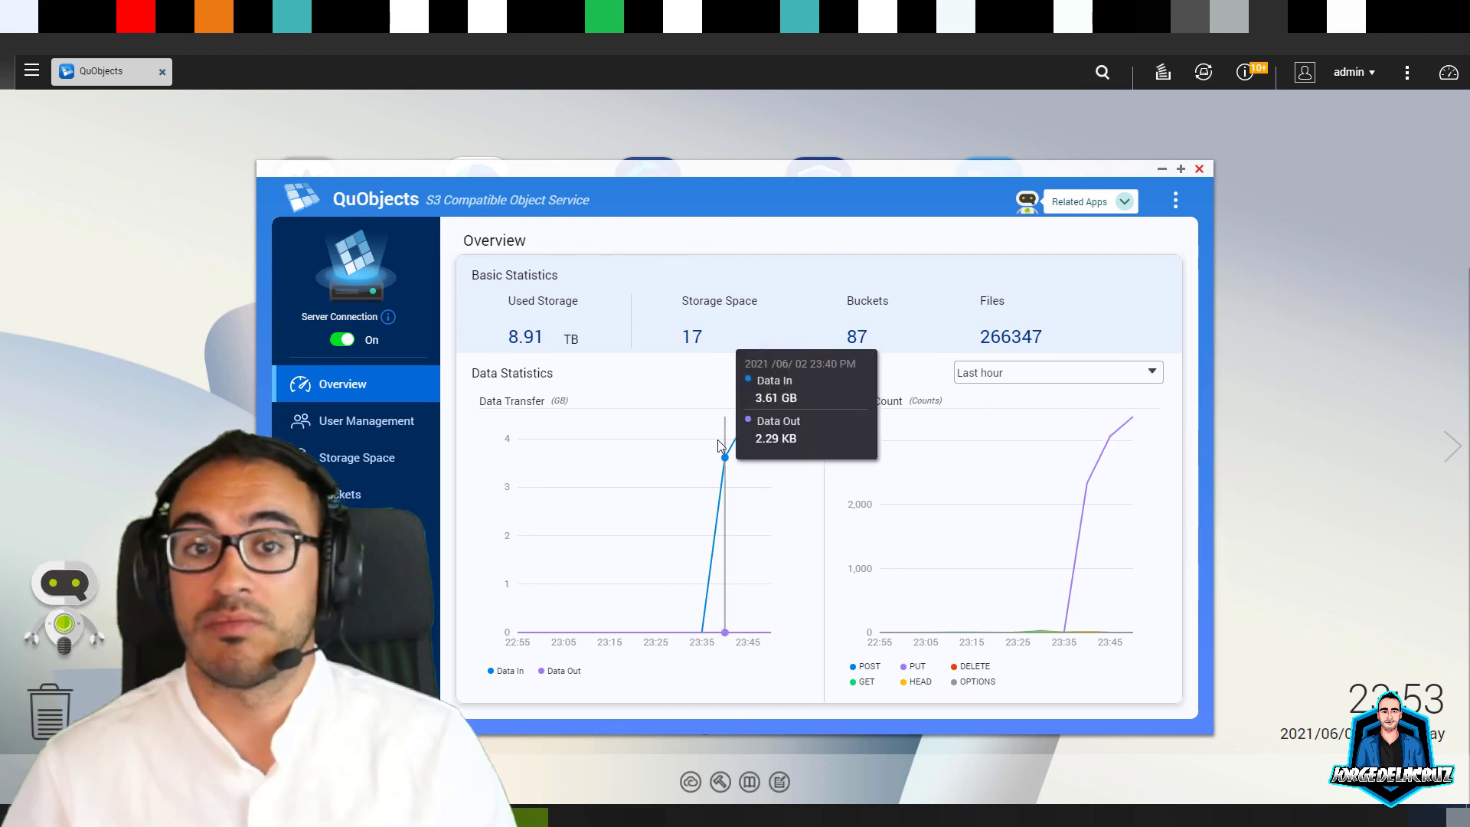
Step: Go to the QuObjects Buckets list and bring up the QUOBJECTS bucket's row menu
left_click(341, 421)
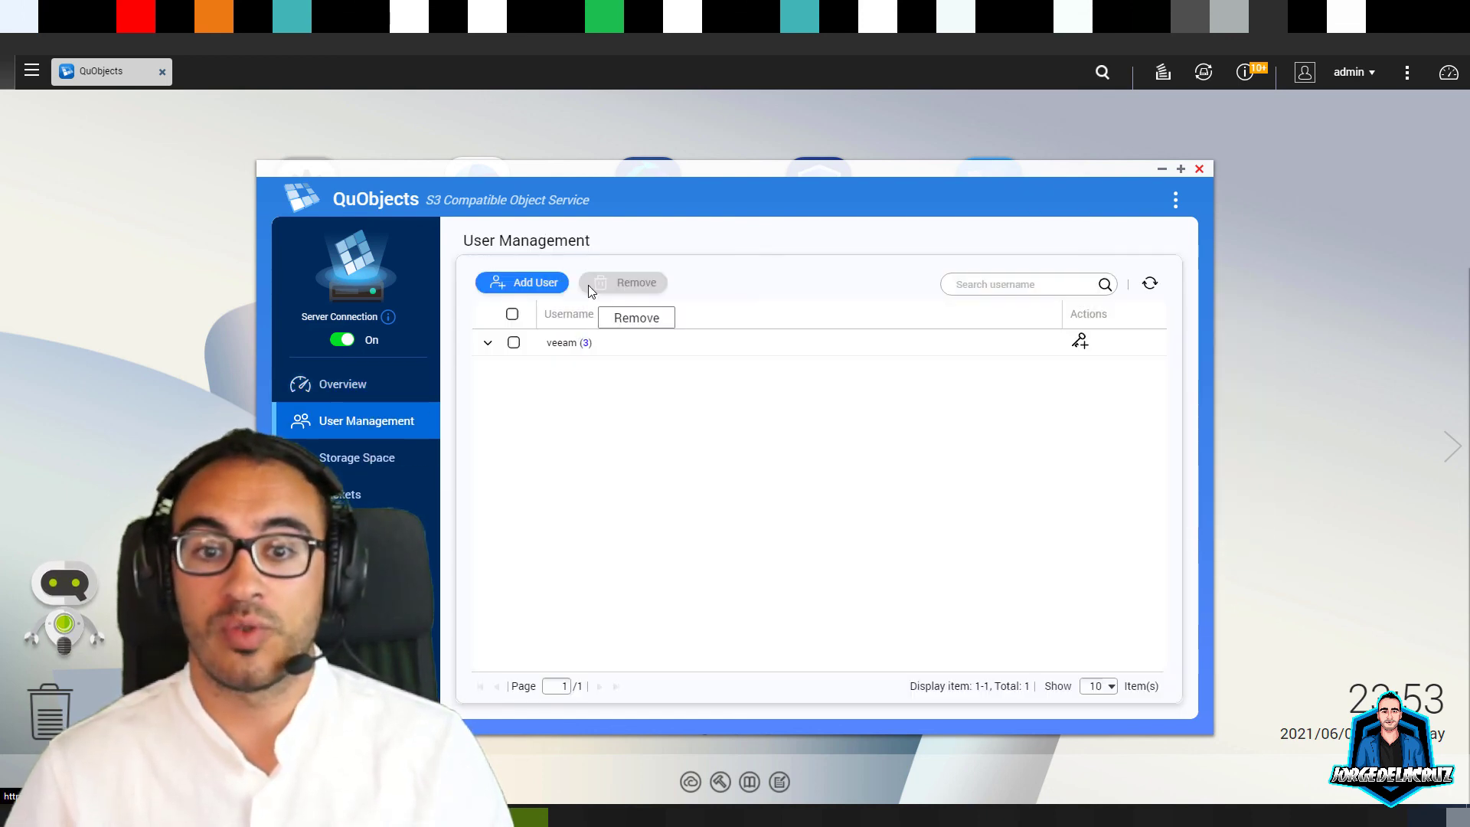
left_click(363, 461)
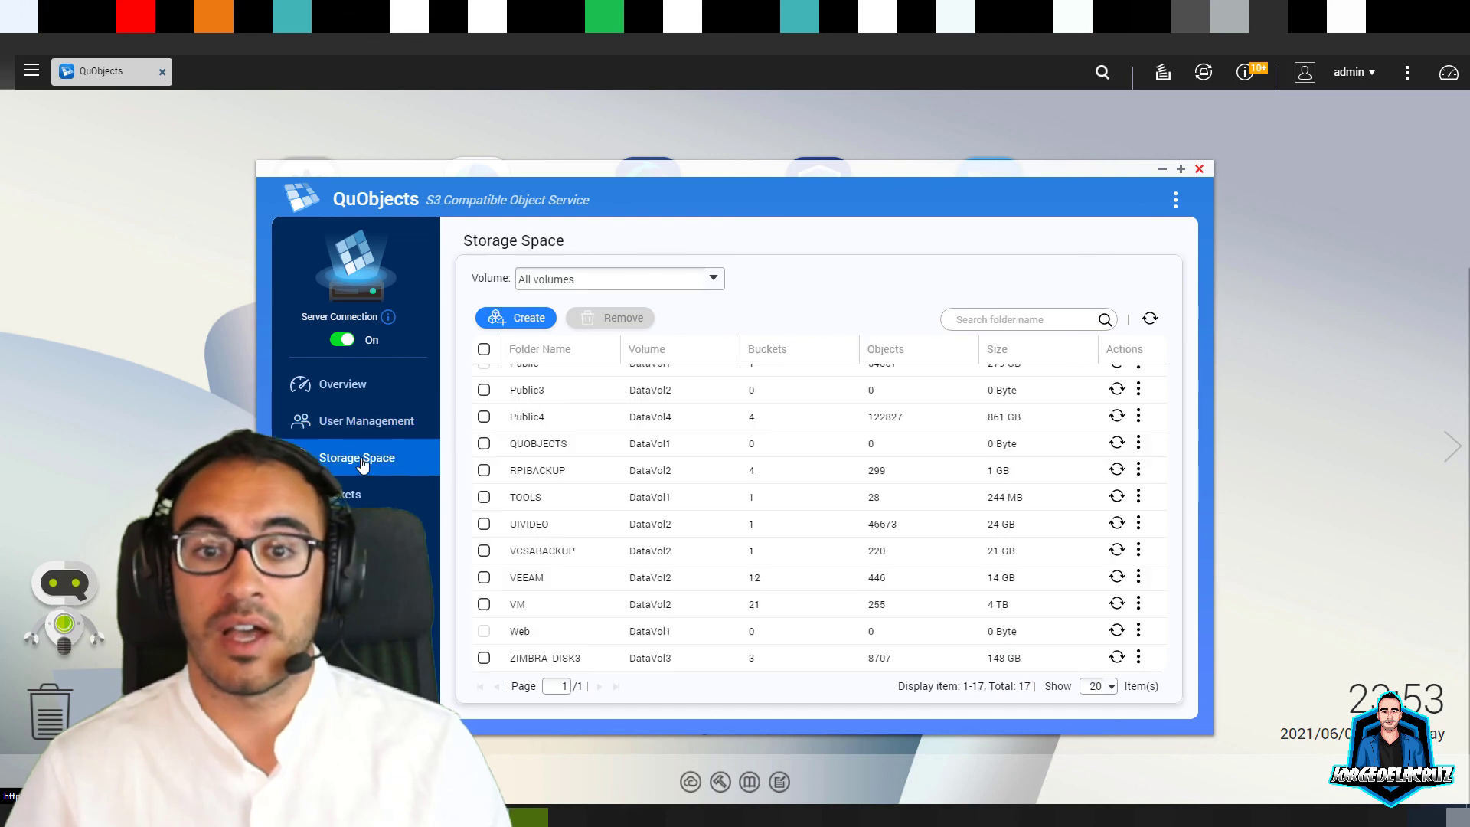
left_click(348, 496)
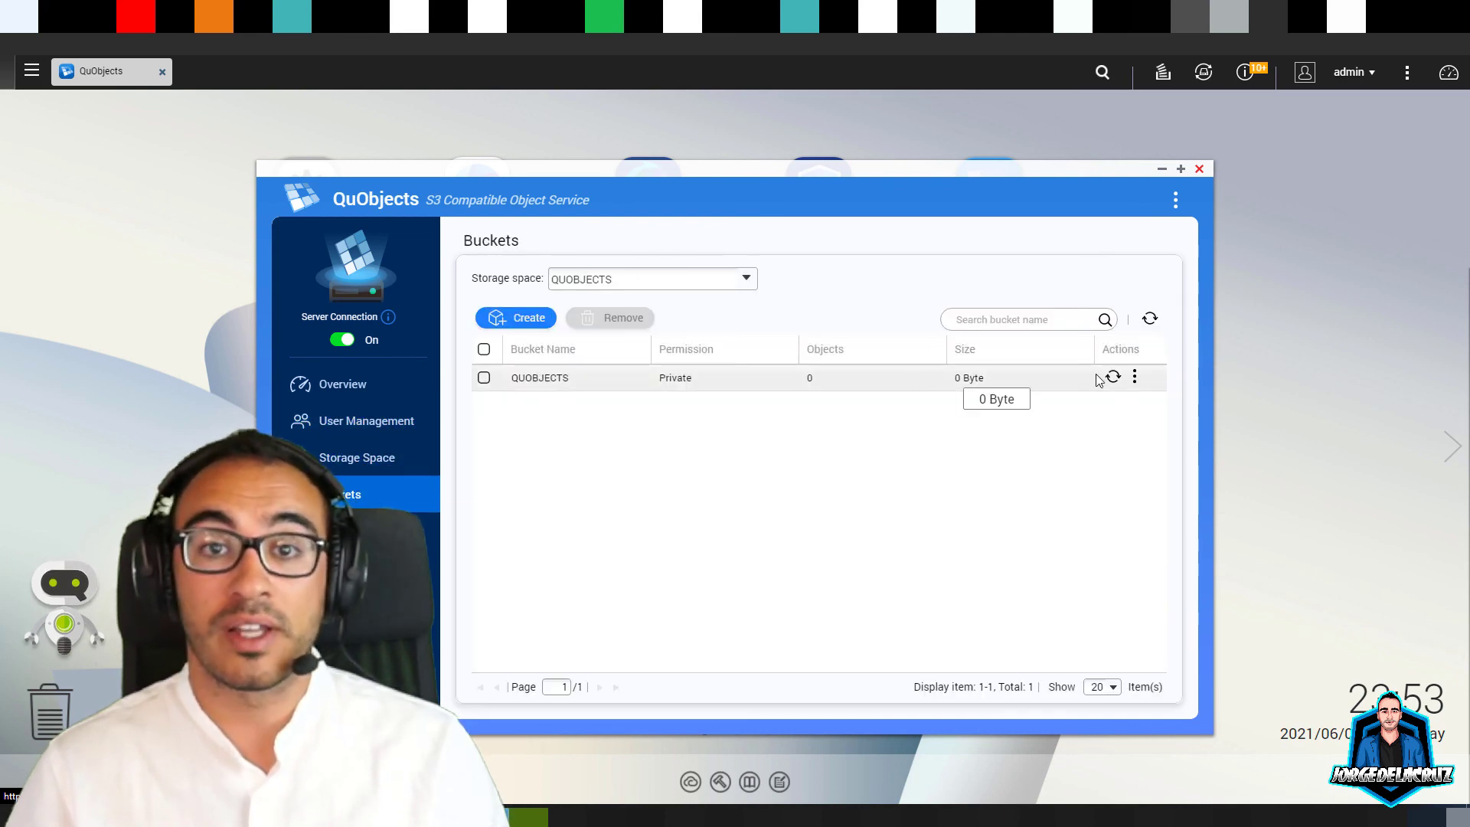
left_click(1136, 377)
Step: Browse QUOBJECTS in File Station through Veeam/Archive/VEEAM, the hash folders and blocks to a .blk file
left_click(1185, 423)
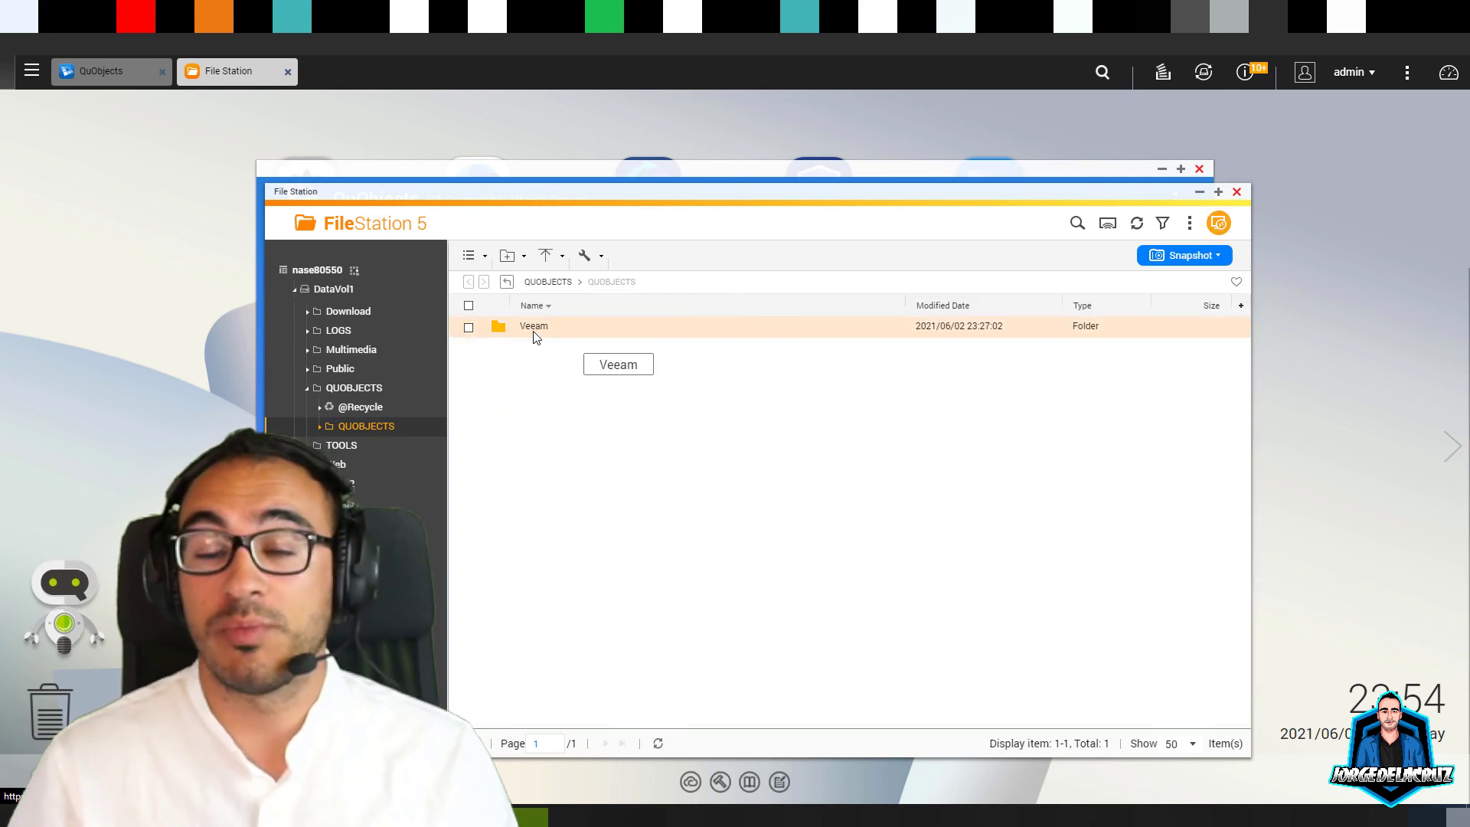
left_click(534, 336)
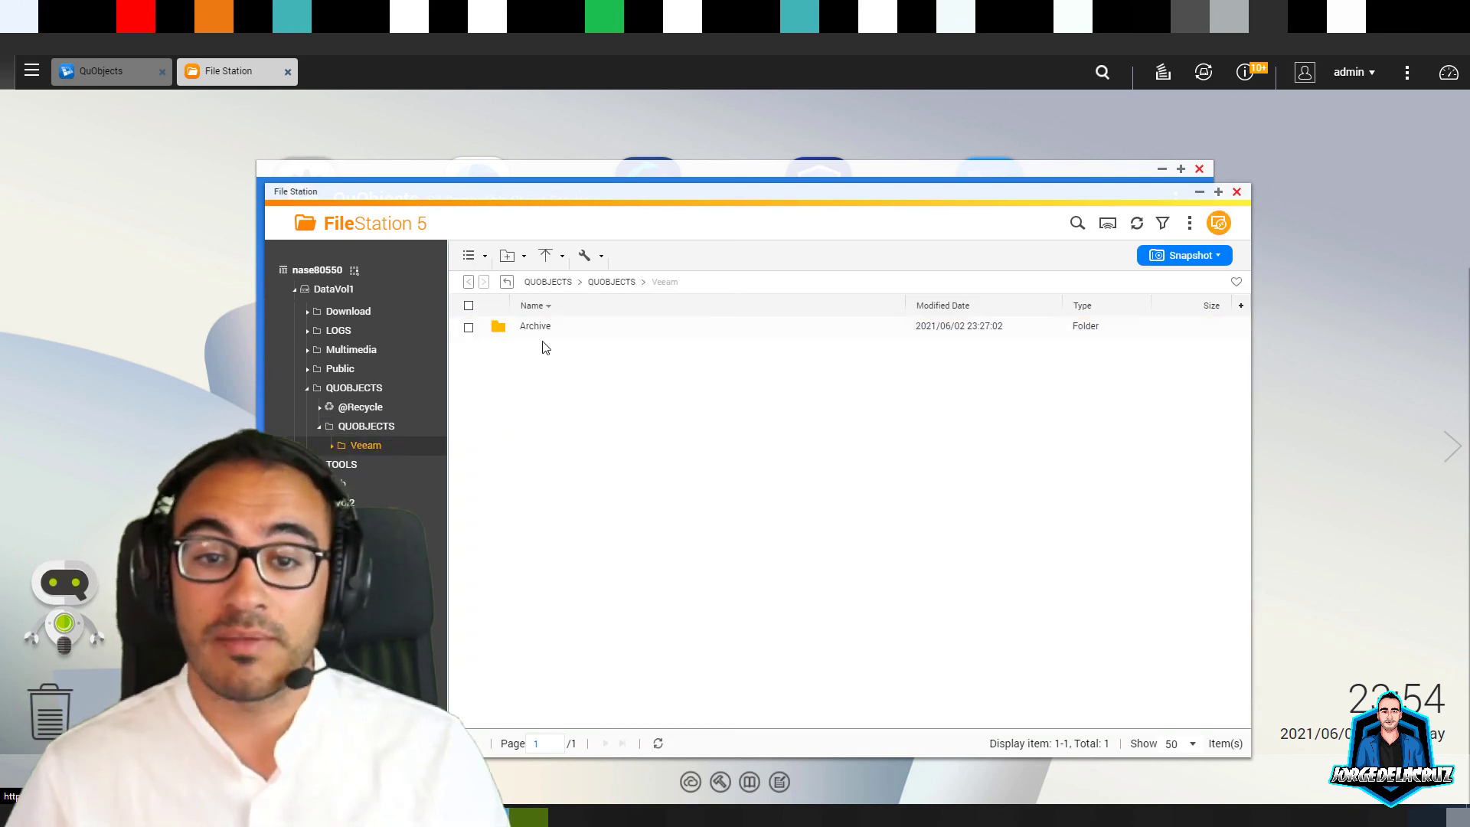
double_click(544, 328)
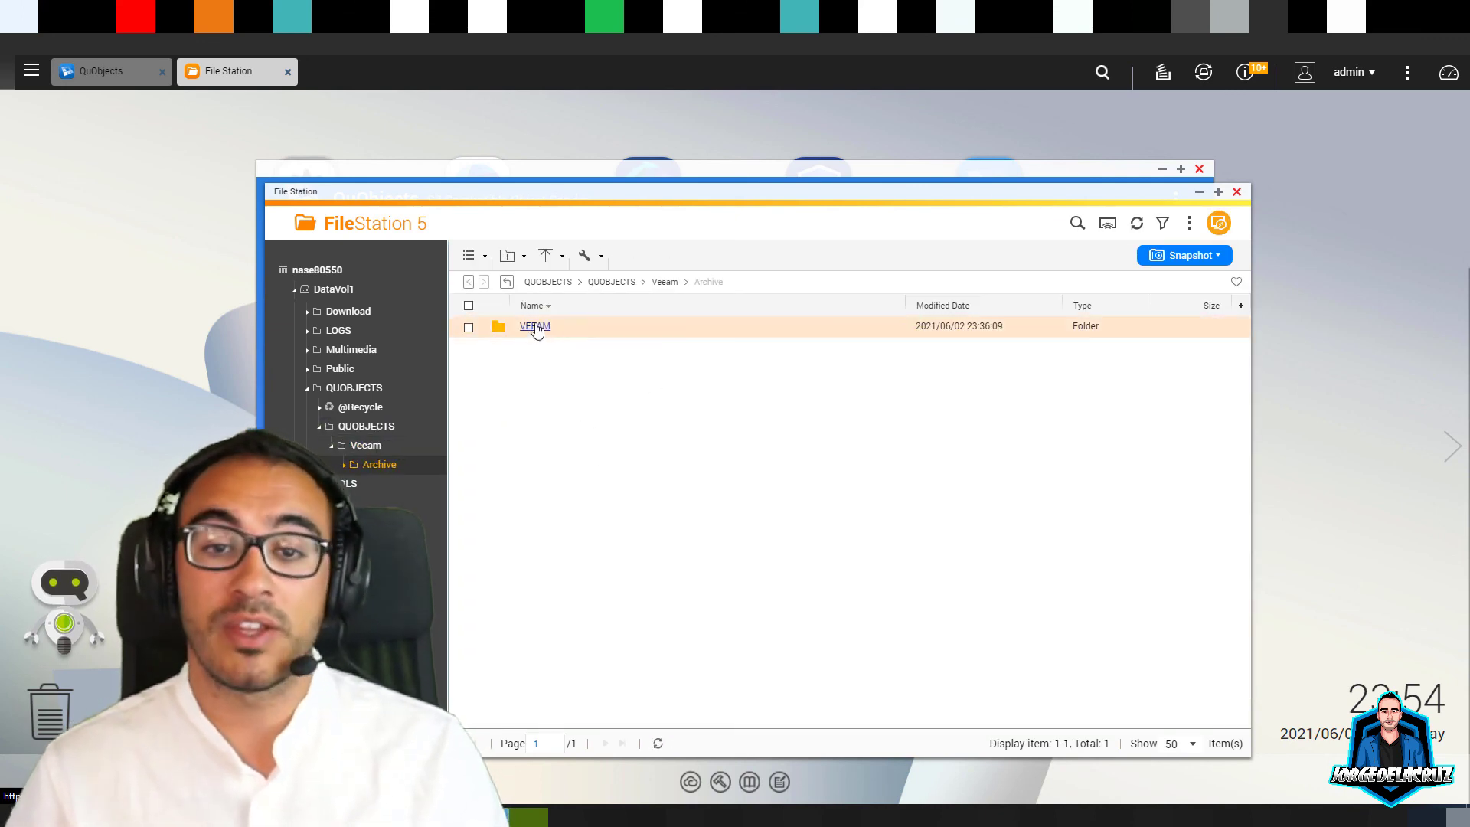
double_click(536, 329)
left_click(586, 329)
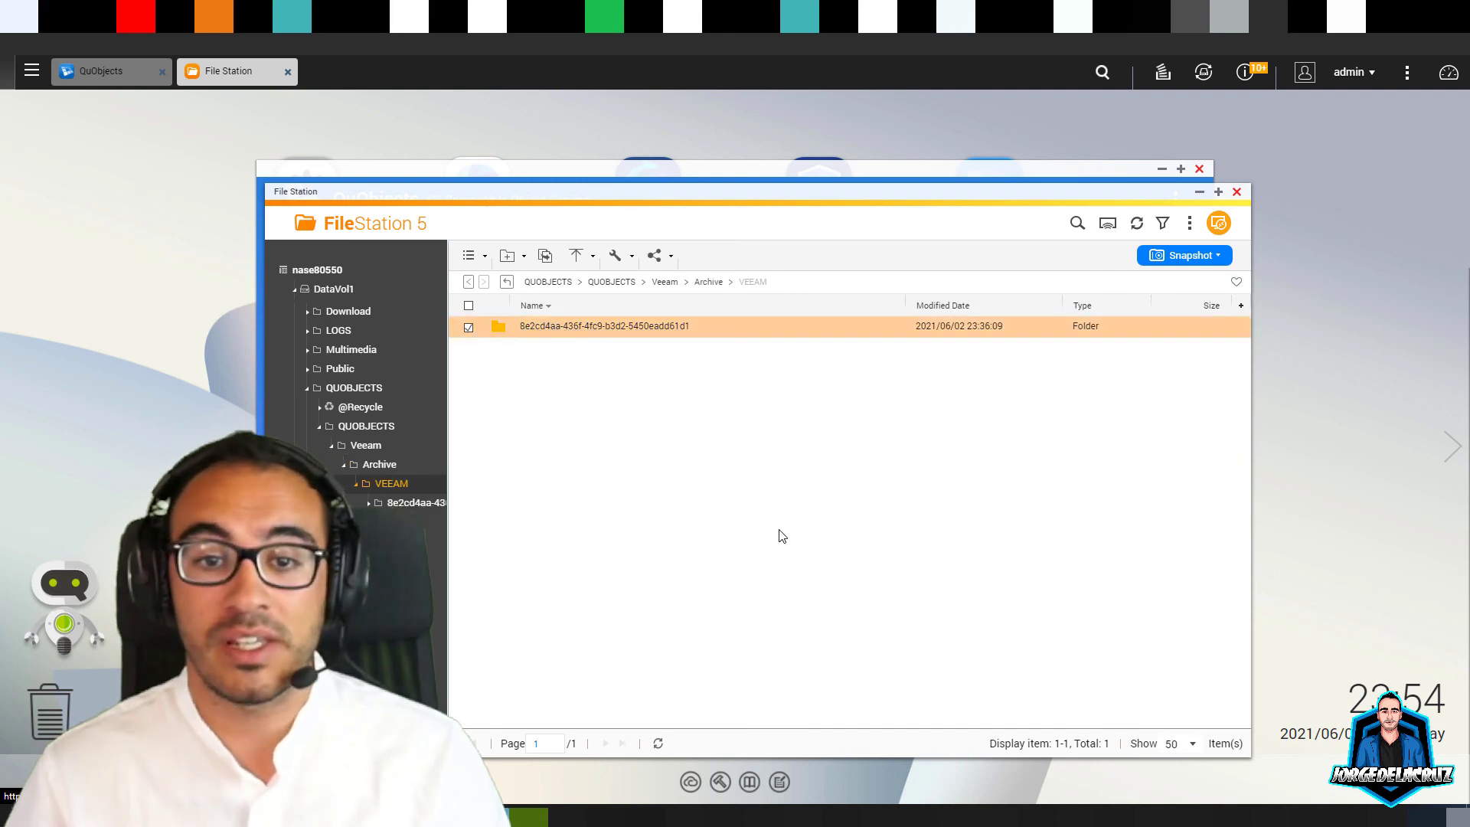
double_click(571, 328)
double_click(576, 328)
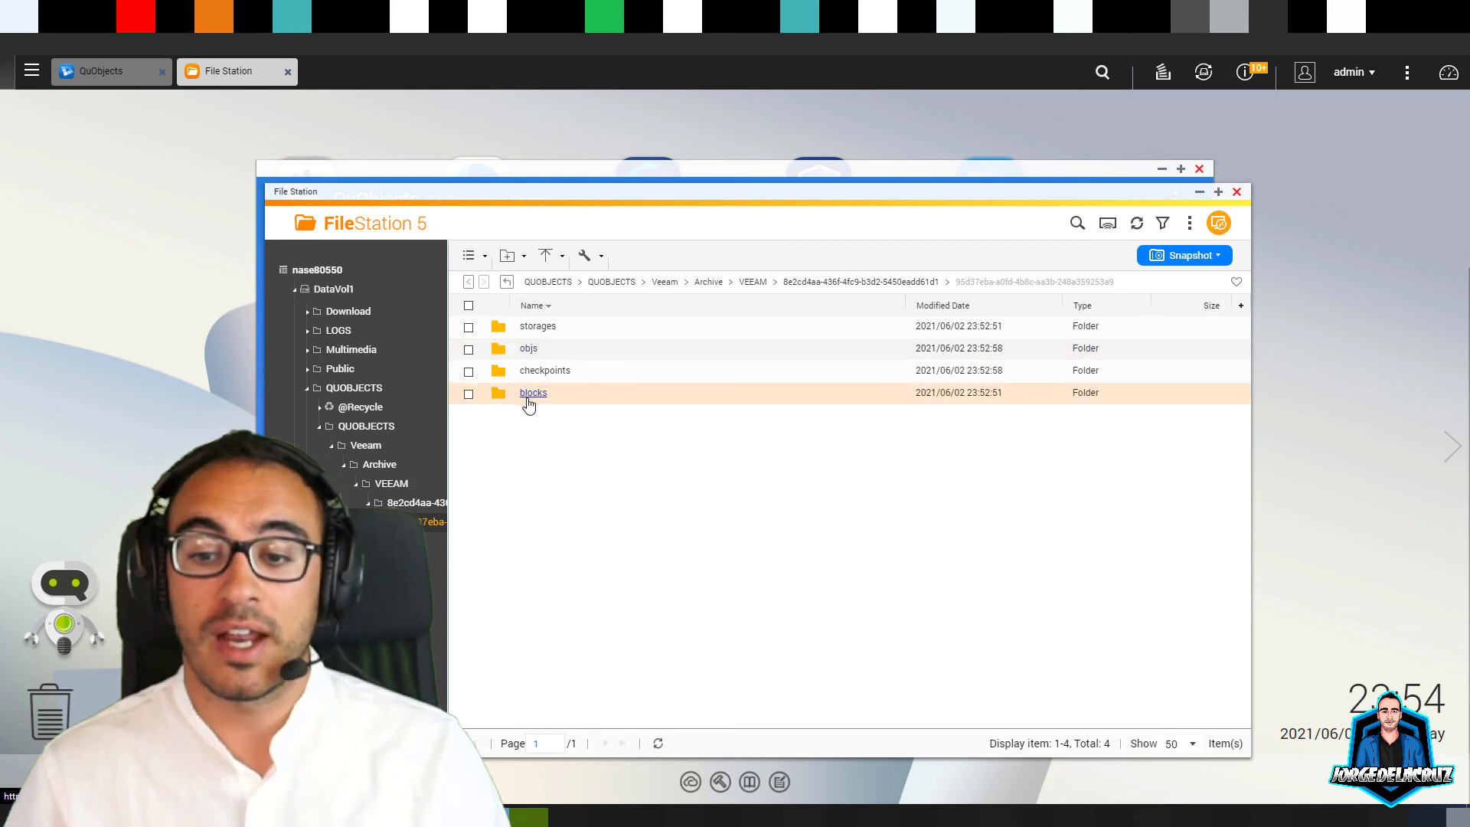
double_click(577, 394)
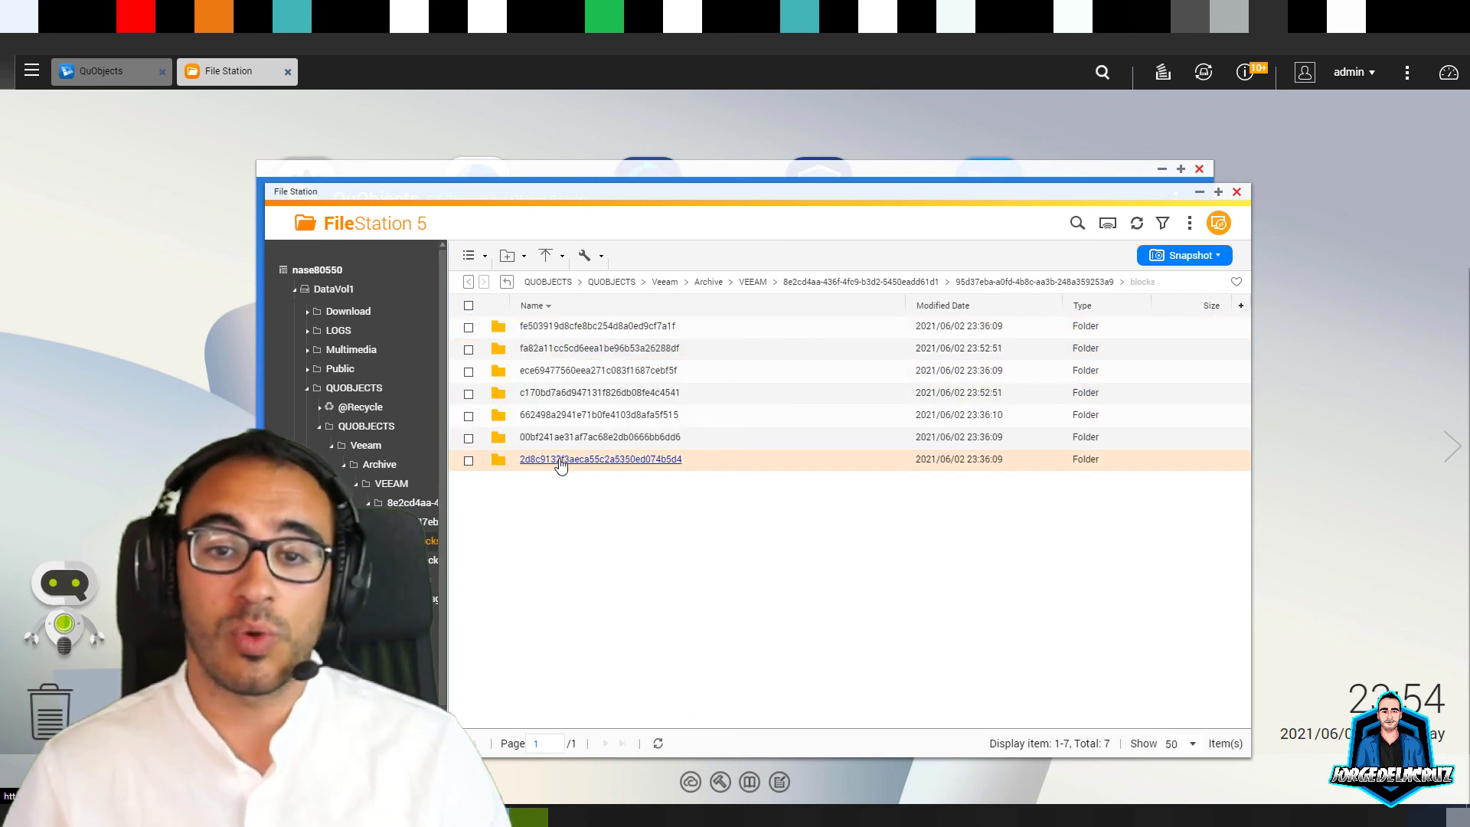
double_click(560, 462)
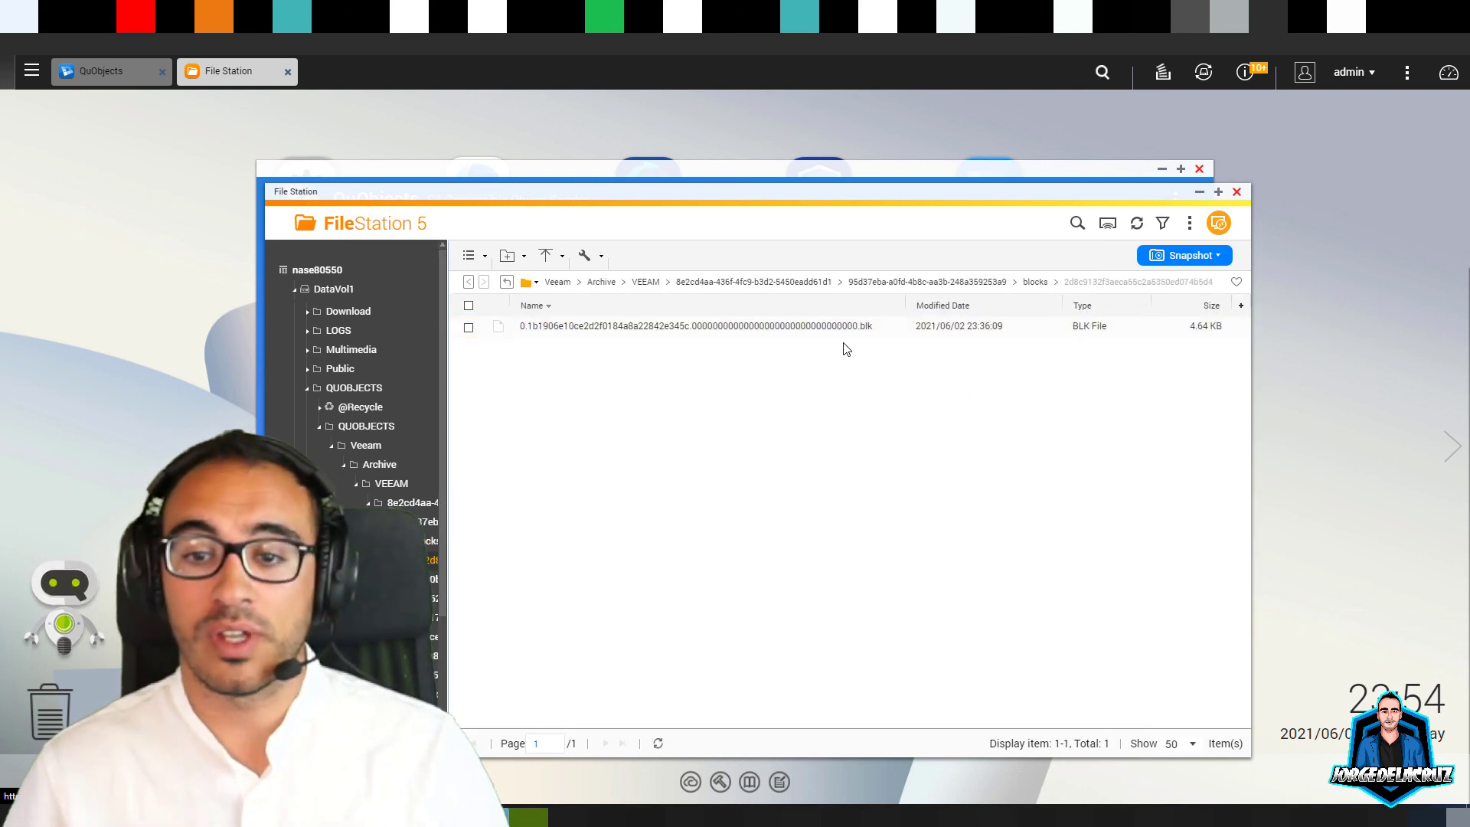